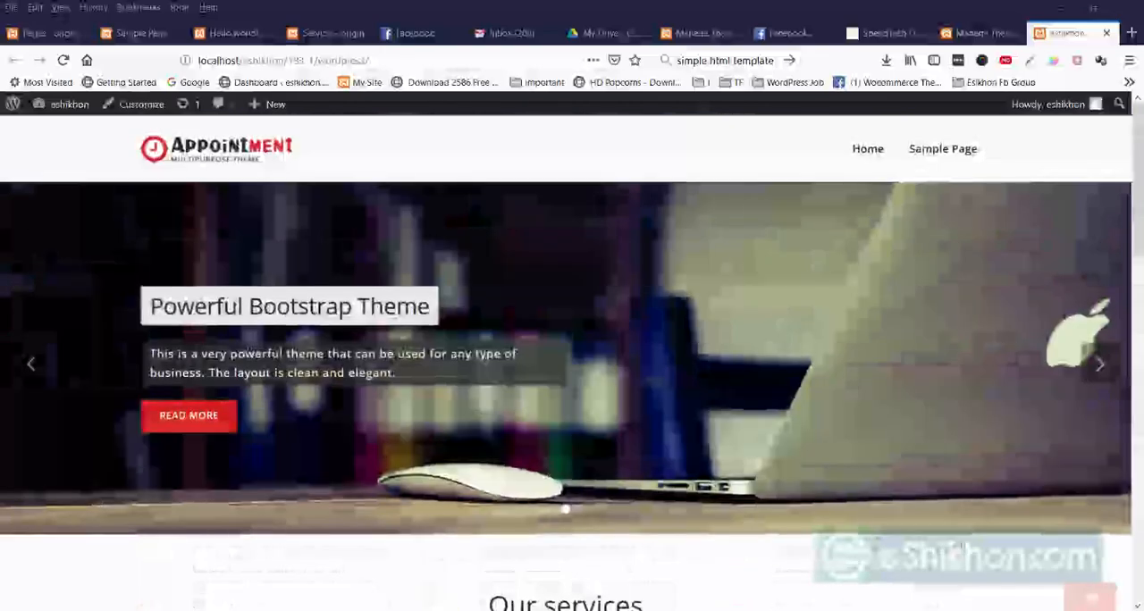
Try to open the site's admin area at localhost/eshikhon/183-1/wordpress/wp-admin/.
{"action": "left_click", "coordinate": [385, 61]}
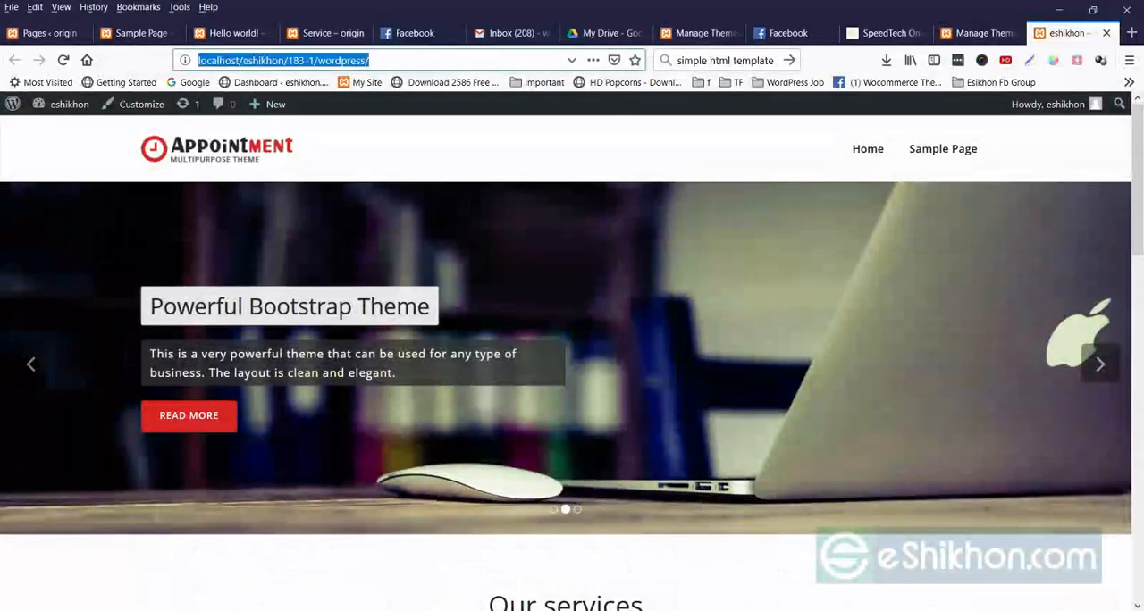
{"action": "left_click_drag", "start_coordinate": [384, 60], "coordinate": [198, 61]}
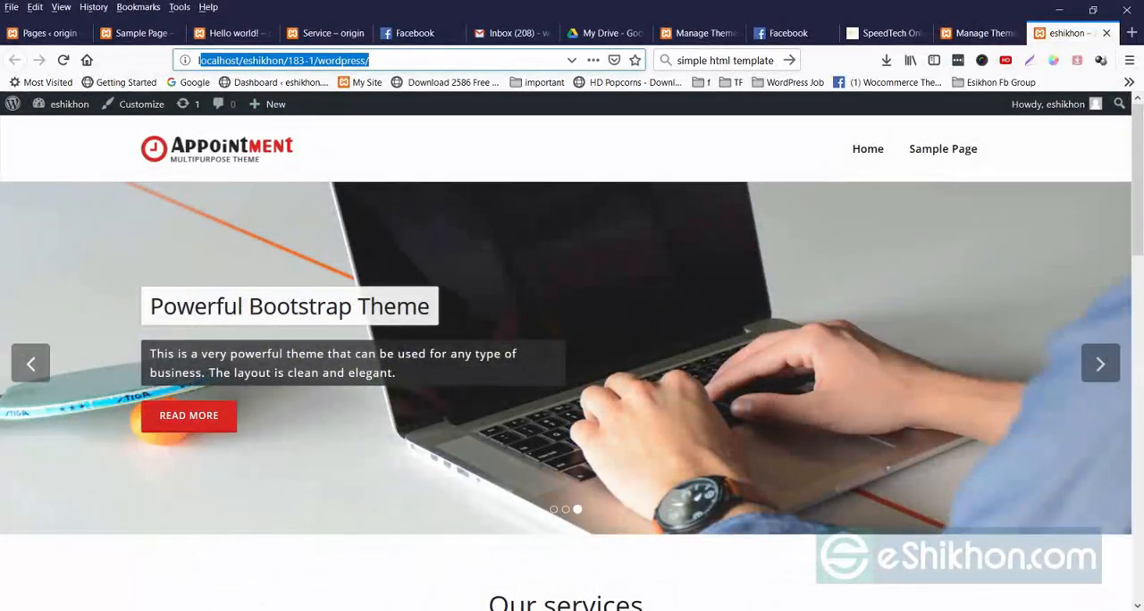
{"action": "left_click", "coordinate": [384, 60]}
{"action": "type", "text": "wp-admin/"}
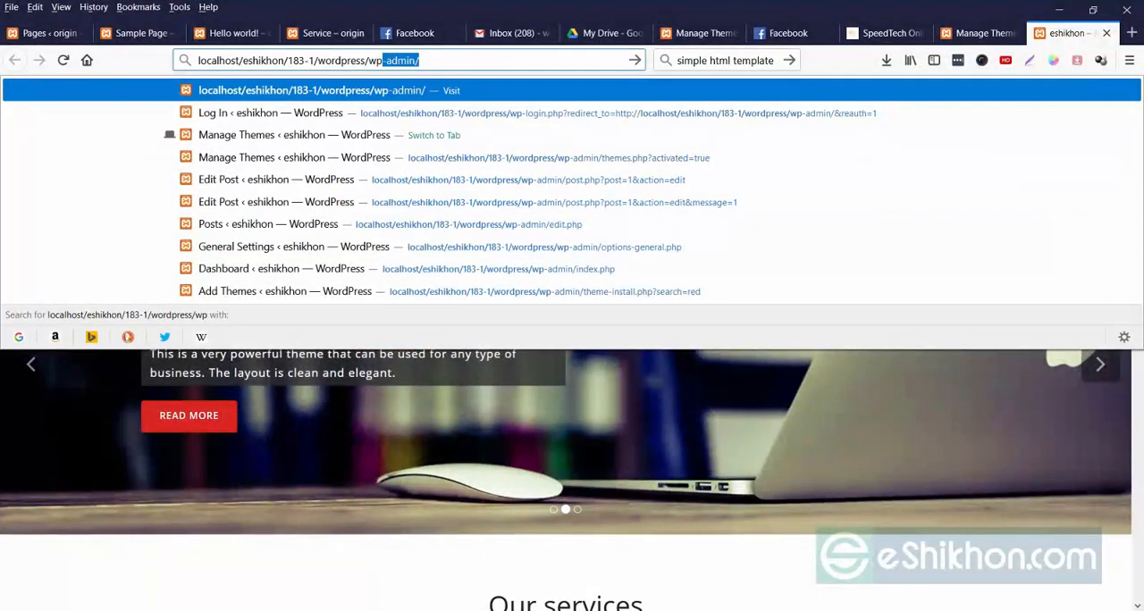
{"action": "key", "text": "Return"}
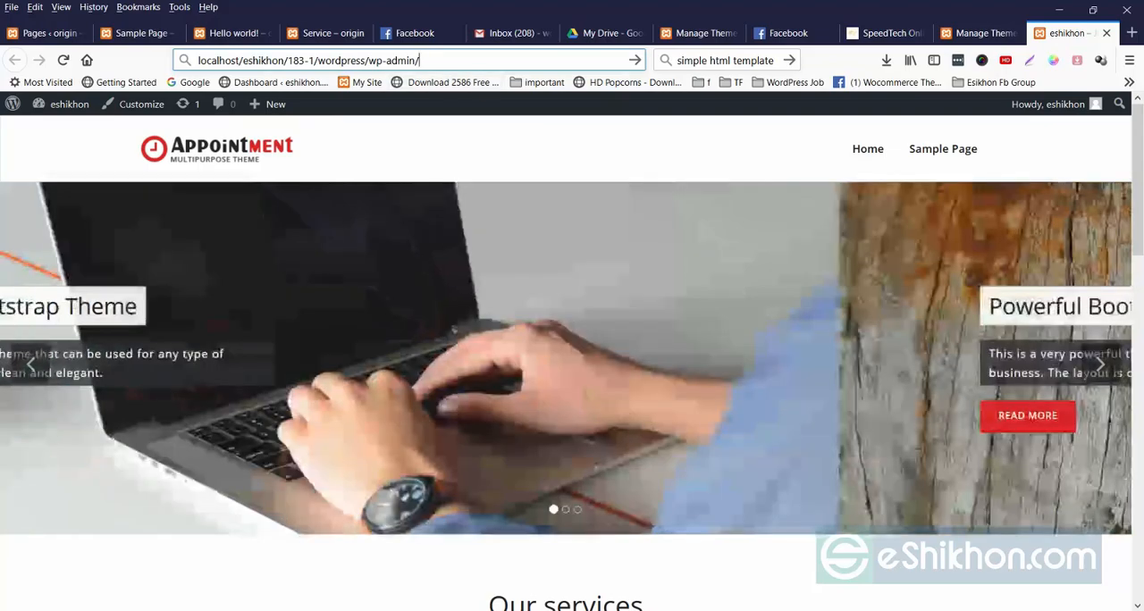
{"action": "left_click_drag", "start_coordinate": [420, 61], "coordinate": [385, 61]}
Switch to the site's admin Themes page and look through the installed themes.
{"action": "left_click", "coordinate": [978, 33]}
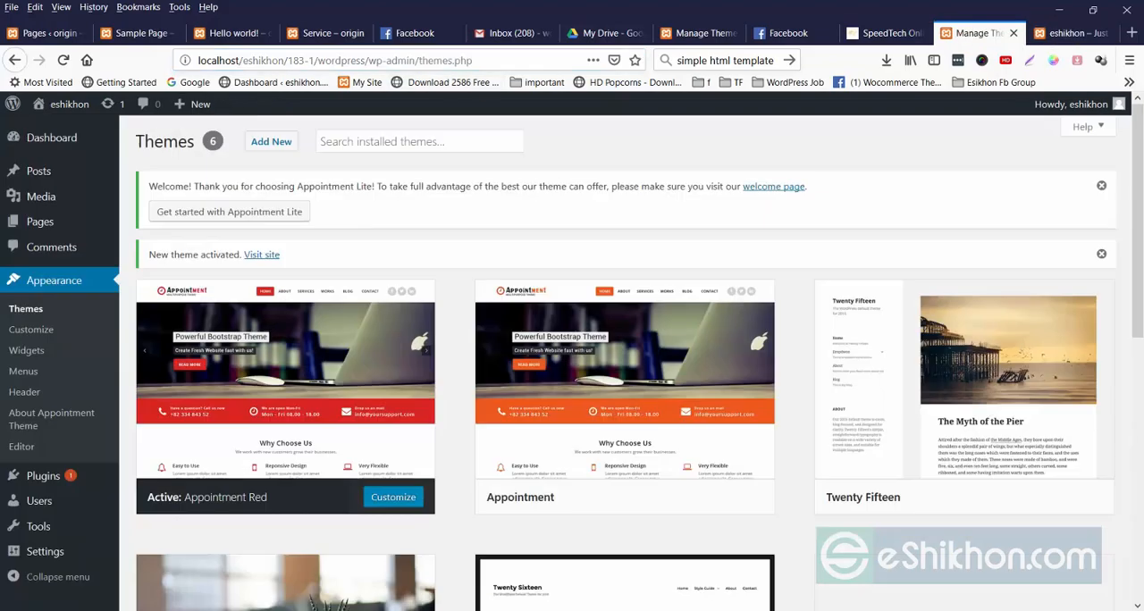
{"action": "left_click", "coordinate": [1069, 33]}
{"action": "left_click", "coordinate": [978, 33]}
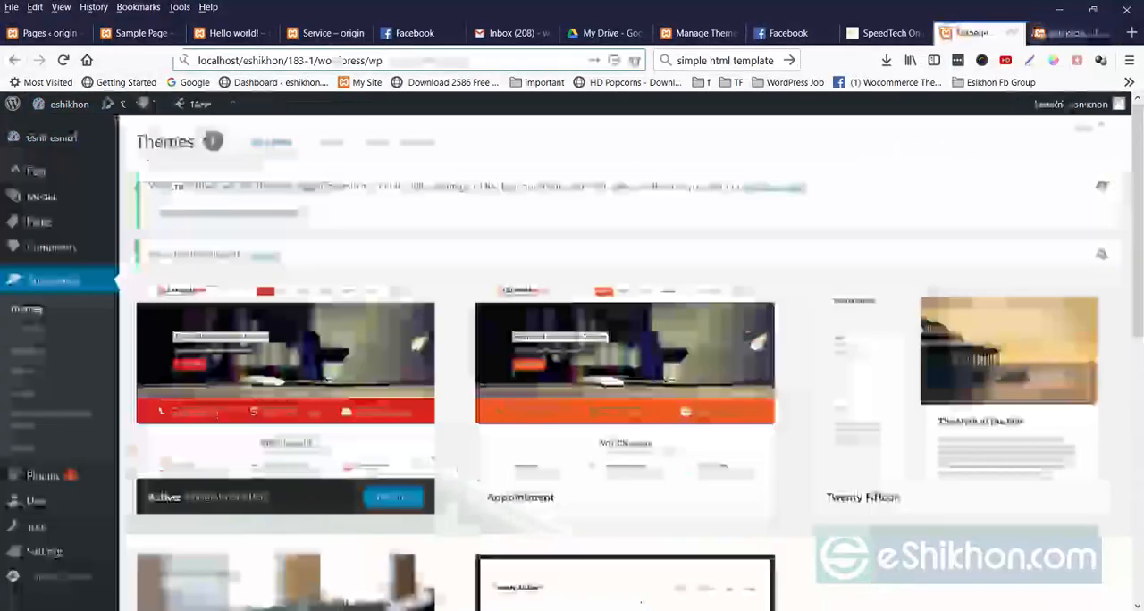
{"action": "mouse_move", "coordinate": [69, 104]}
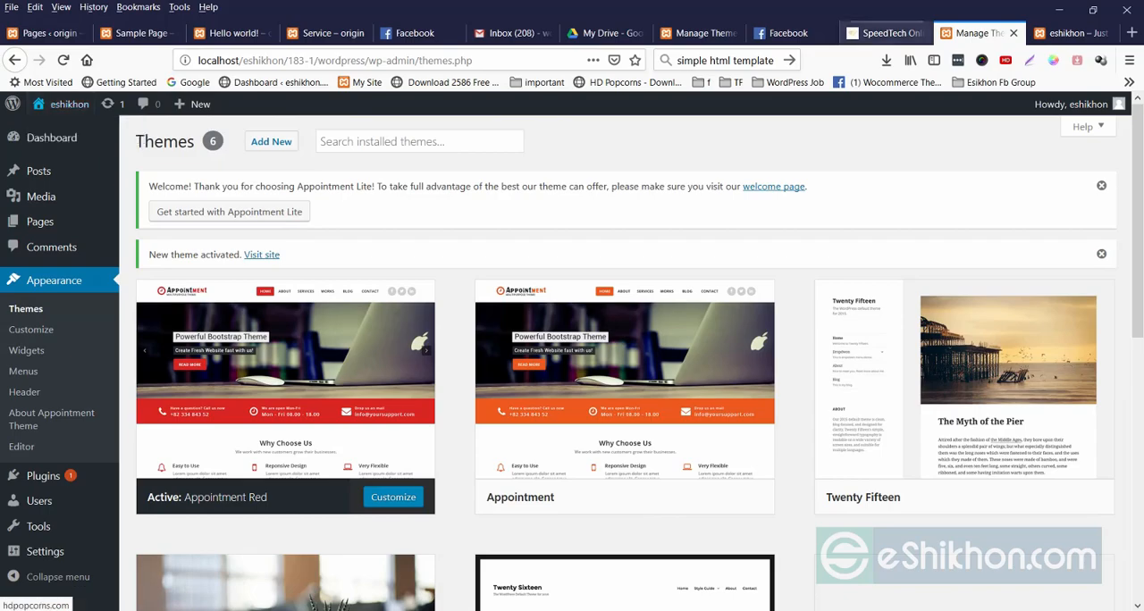
{"action": "left_click", "coordinate": [1068, 33]}
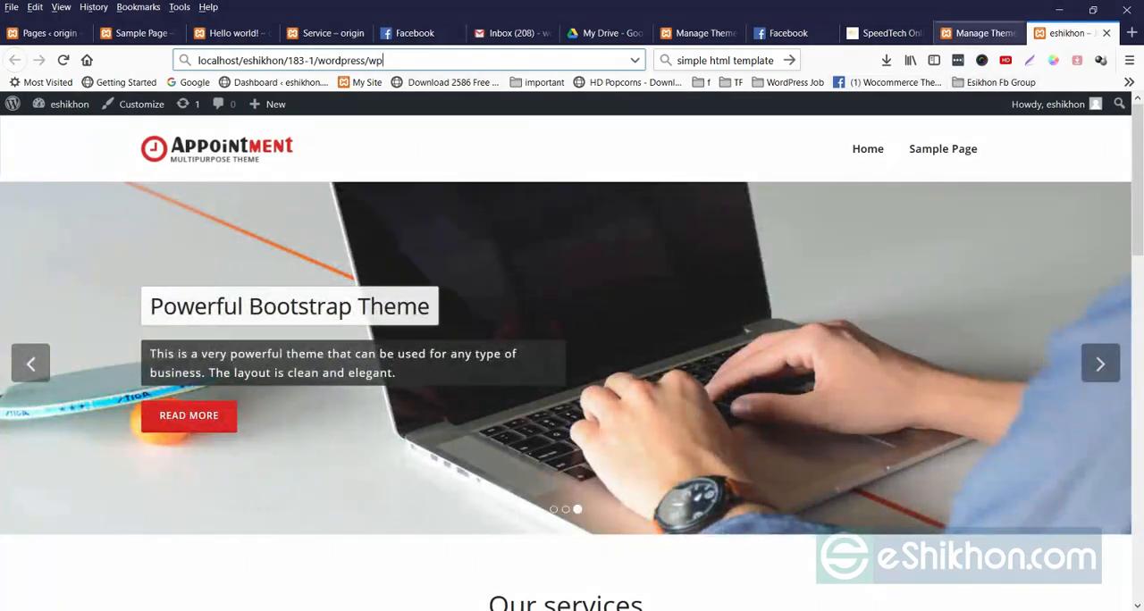
{"action": "left_click", "coordinate": [978, 33]}
{"action": "scroll", "coordinate": [285, 364], "scroll_direction": "down", "scroll_amount": 1}
{"action": "scroll", "coordinate": [285, 364], "scroll_direction": "down", "scroll_amount": 6}
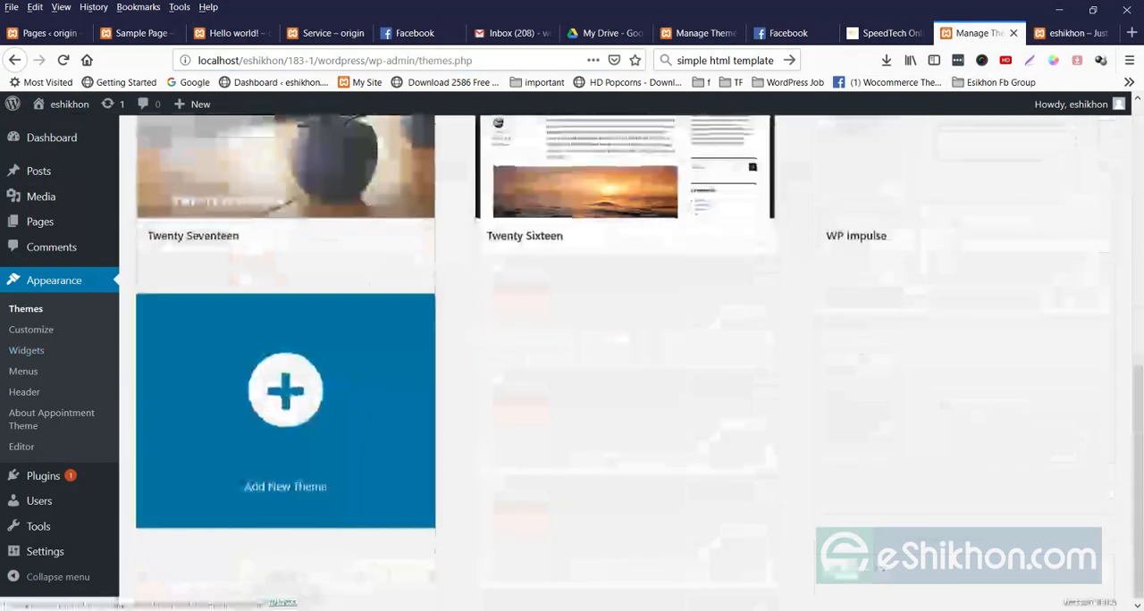
{"action": "scroll", "coordinate": [285, 364], "scroll_direction": "up", "scroll_amount": 4}
View the list of posts in the admin area and read the Sample Page on the live site.
{"action": "left_click", "coordinate": [38, 170]}
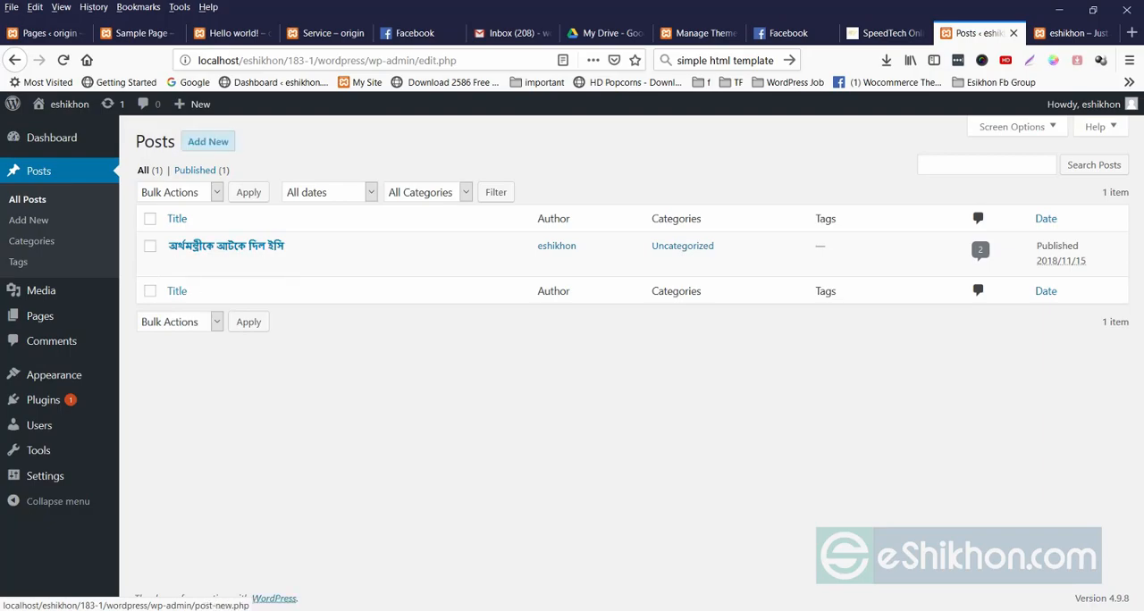
{"action": "mouse_move", "coordinate": [44, 316]}
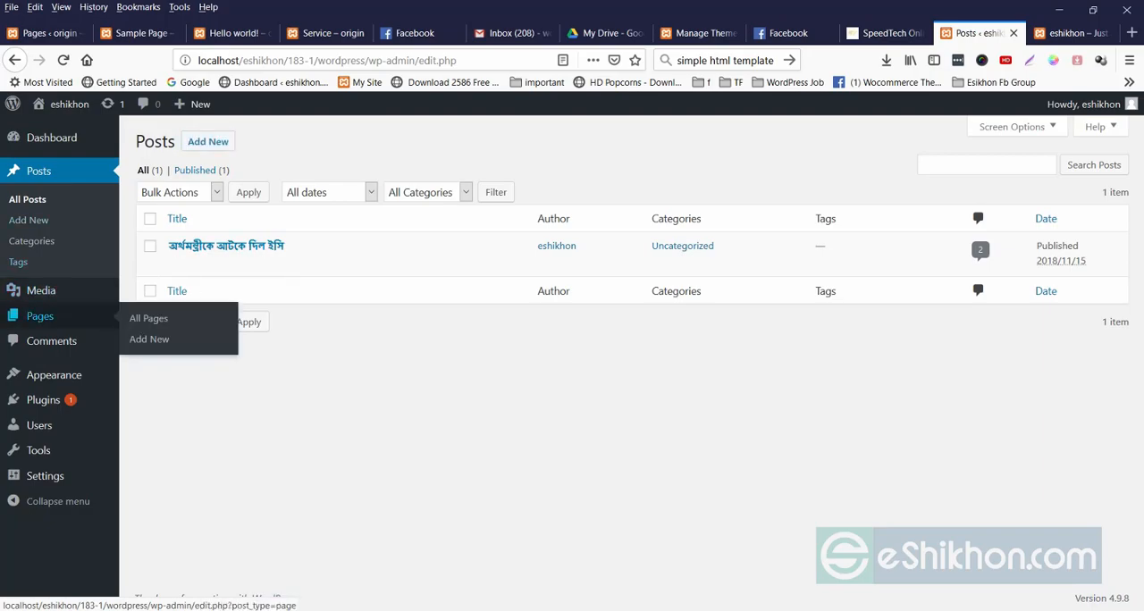
{"action": "left_click", "coordinate": [1072, 34]}
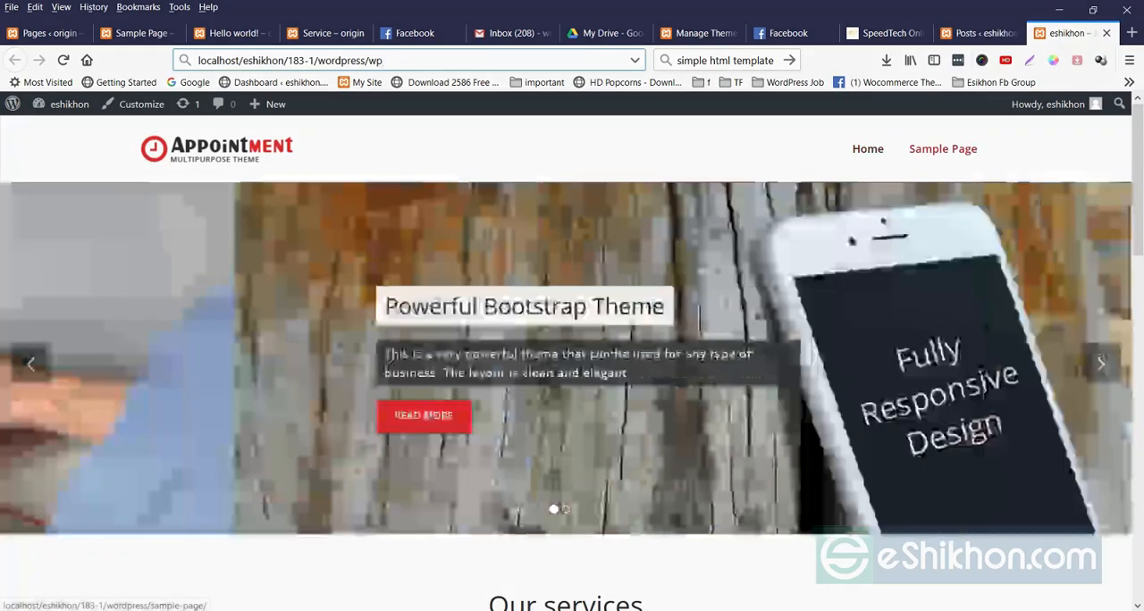
{"action": "left_click", "coordinate": [943, 149]}
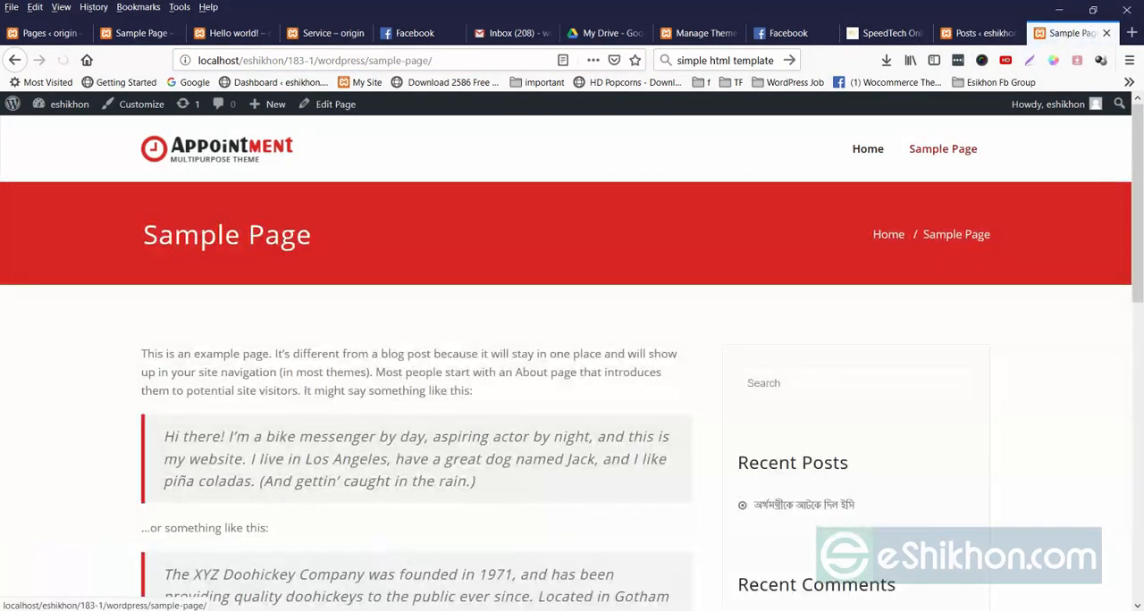
{"action": "scroll", "coordinate": [572, 358], "scroll_direction": "down", "scroll_amount": 5}
{"action": "scroll", "coordinate": [572, 358], "scroll_direction": "up", "scroll_amount": 5}
Create a new page in the admin area and title it Service.
{"action": "left_click", "coordinate": [979, 33]}
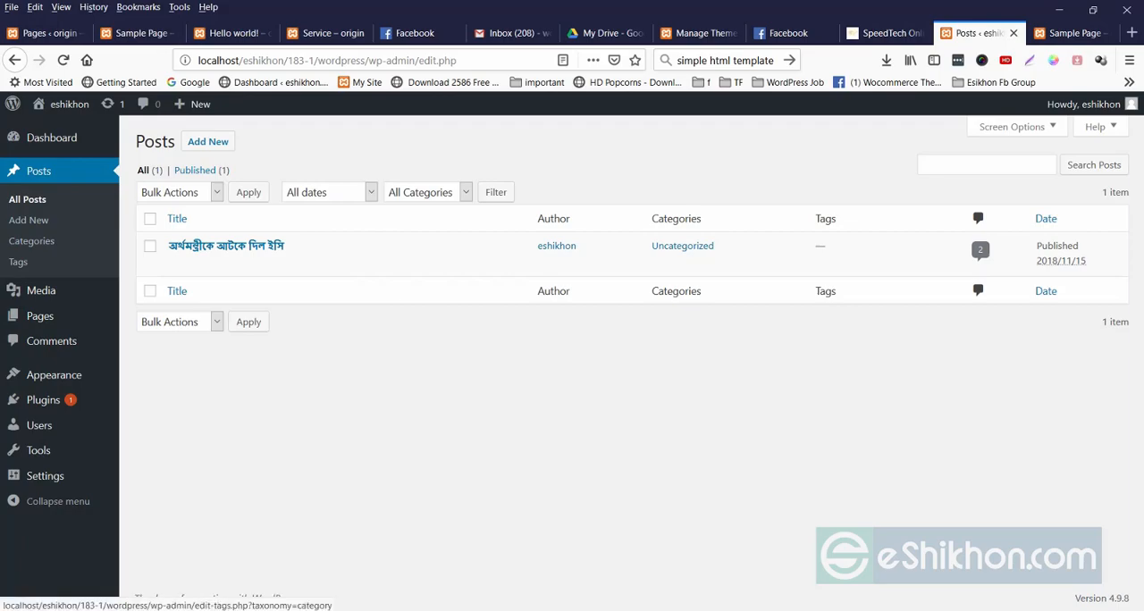
{"action": "mouse_move", "coordinate": [39, 316]}
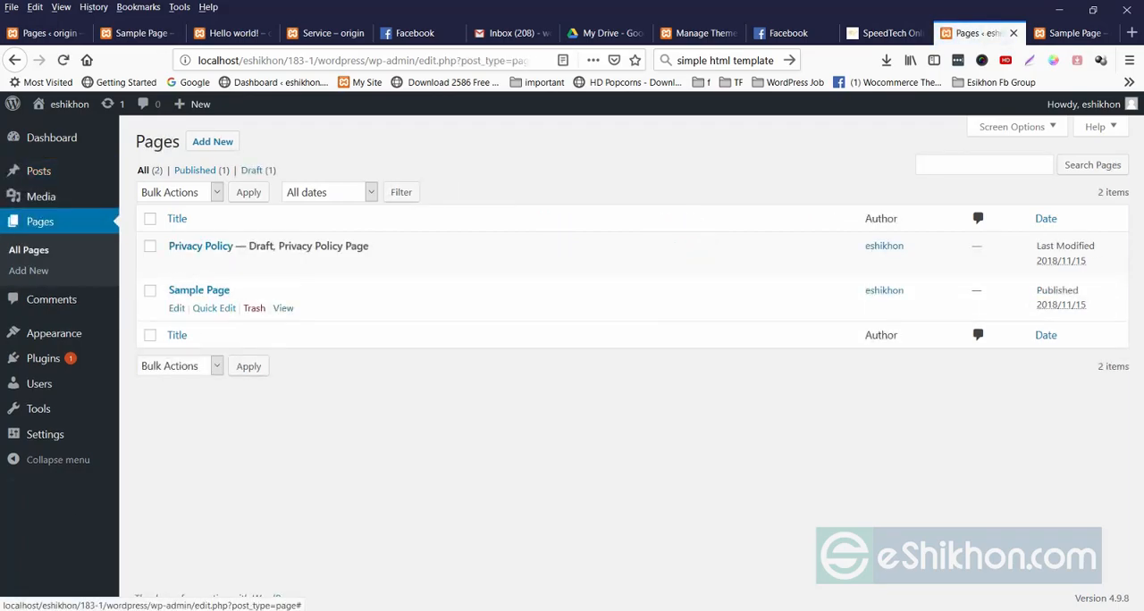
{"action": "left_click", "coordinate": [213, 141]}
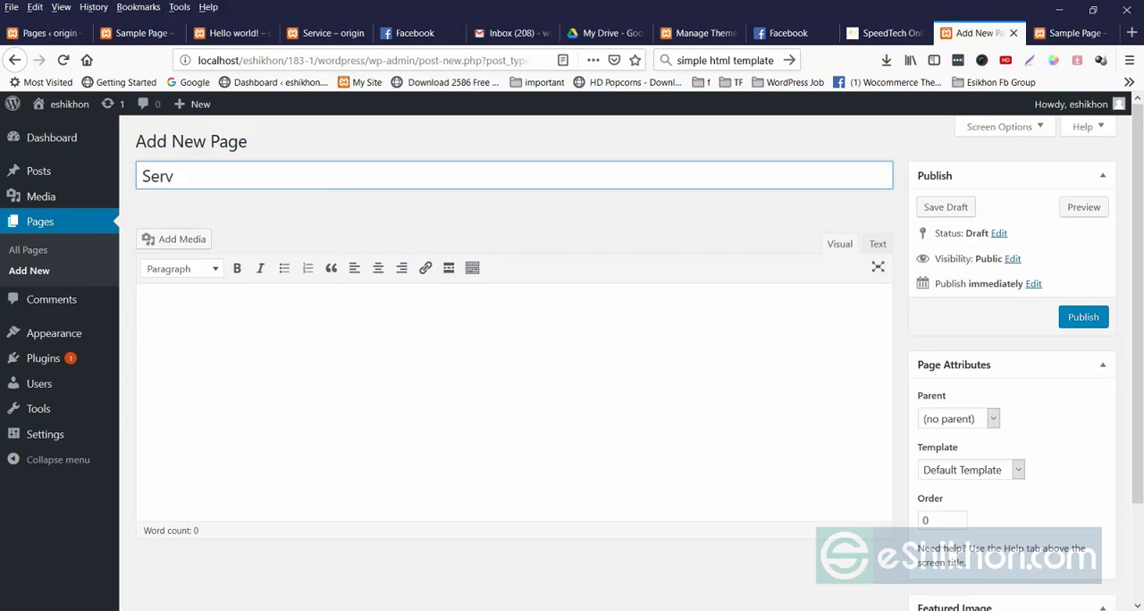
{"action": "left_click", "coordinate": [146, 309]}
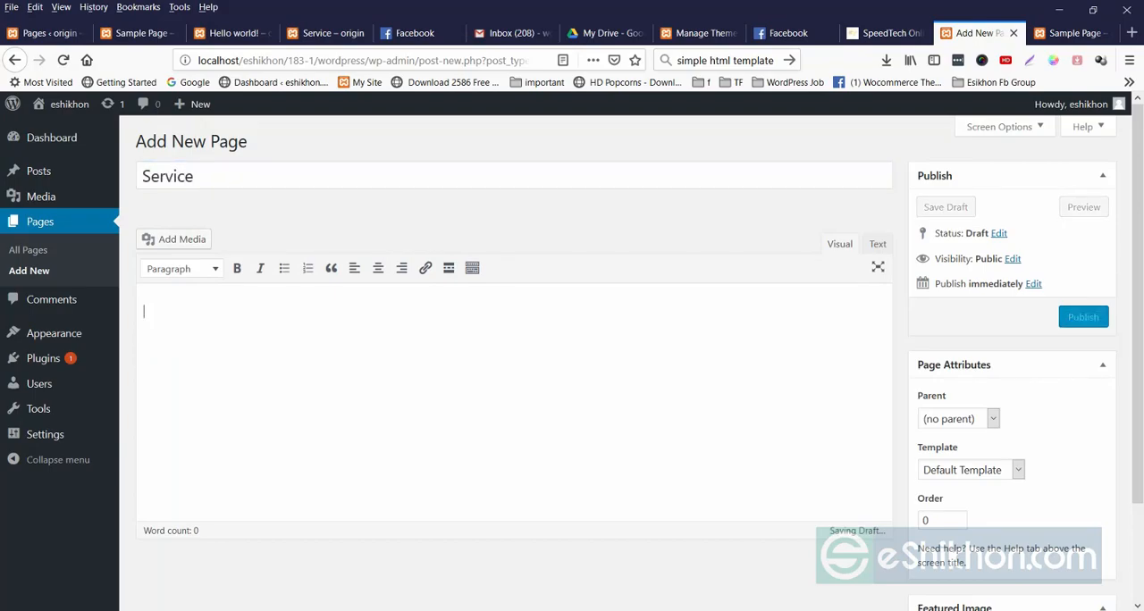
Search the web for "lorem ipsum" in a new tab and open the lipsum.com result.
{"action": "left_click", "coordinate": [1132, 33]}
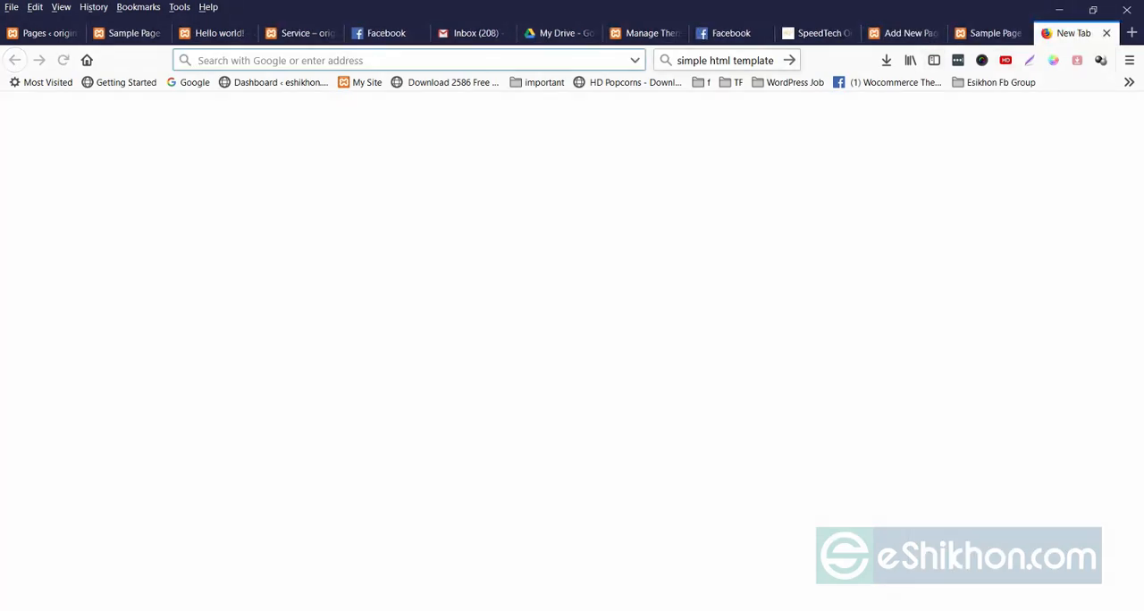
{"action": "left_click", "coordinate": [686, 60]}
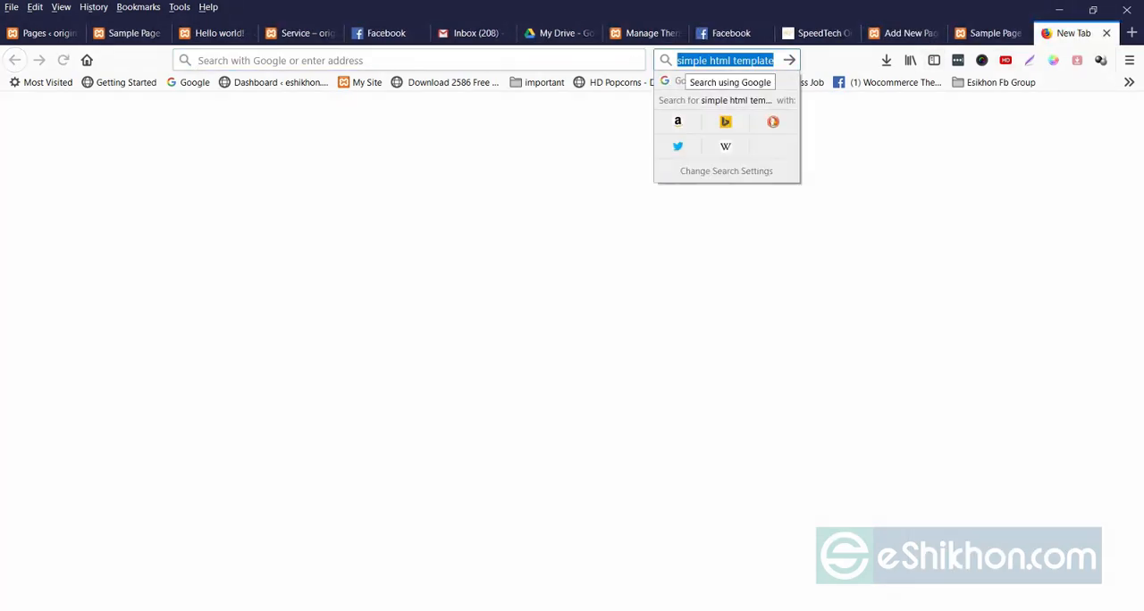
{"action": "type", "text": "lorem u"}
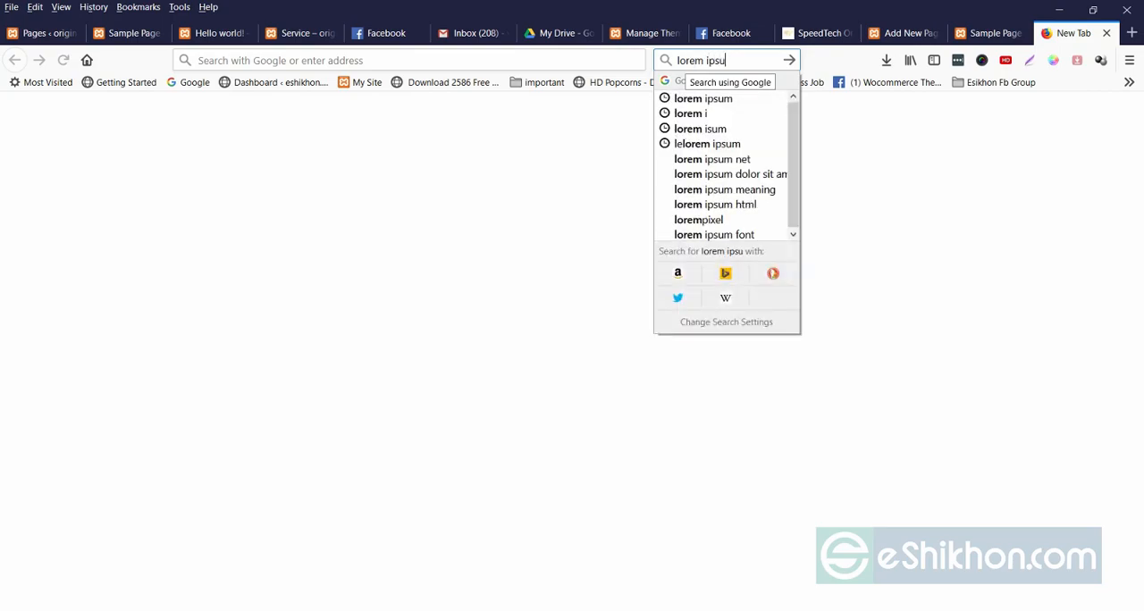
{"action": "key", "text": "Return"}
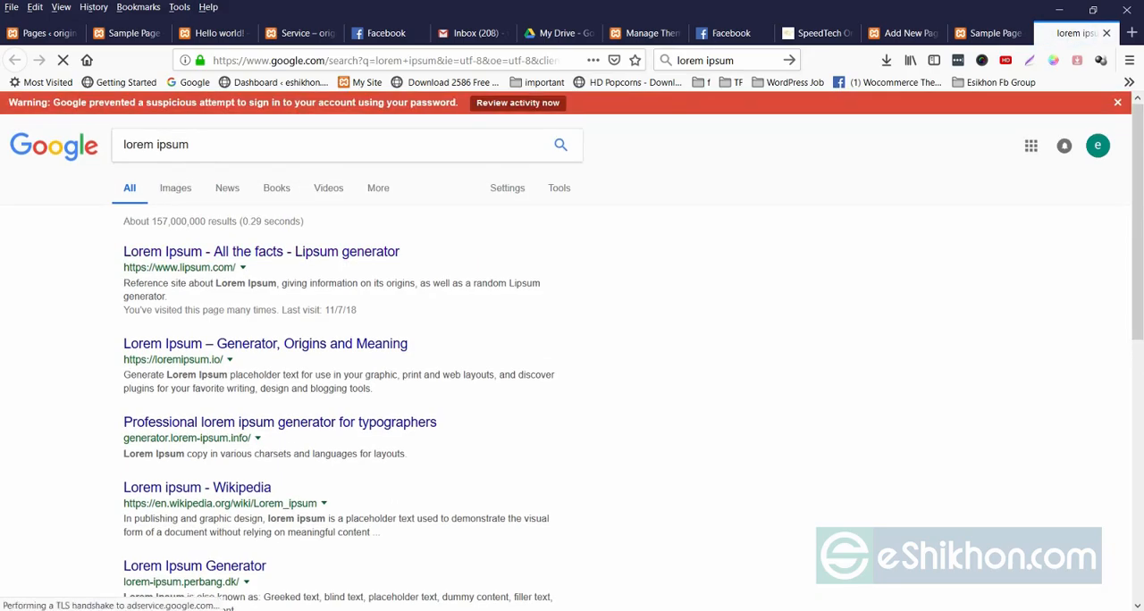
{"action": "left_click", "coordinate": [261, 252]}
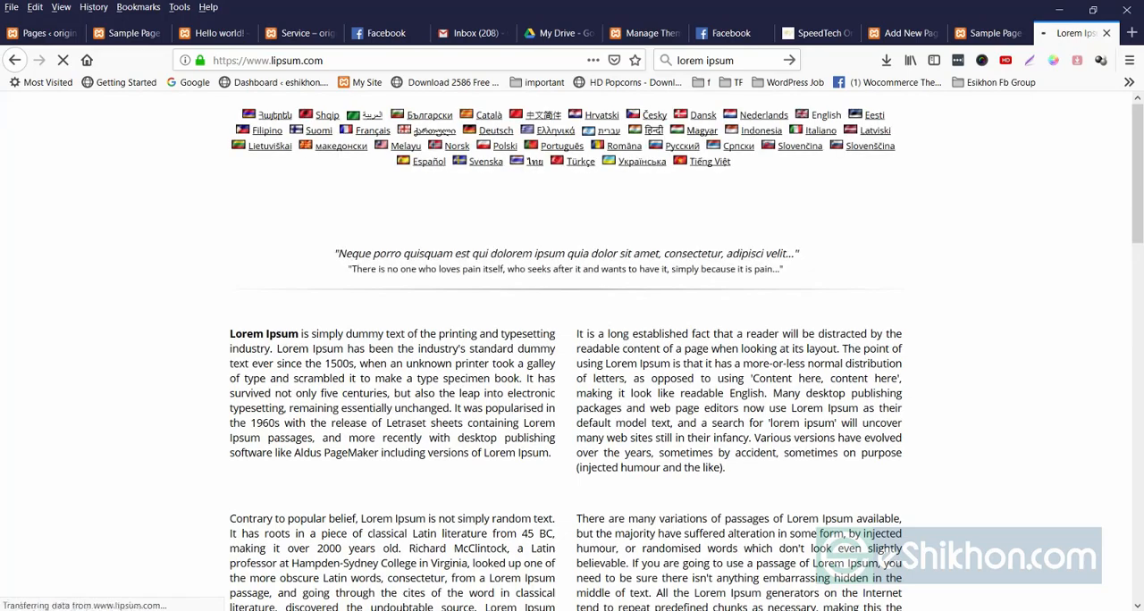
Copy the "What is Lorem Ipsum?" paragraph into the body of the Service page.
{"action": "left_click_drag", "start_coordinate": [230, 333], "coordinate": [726, 547]}
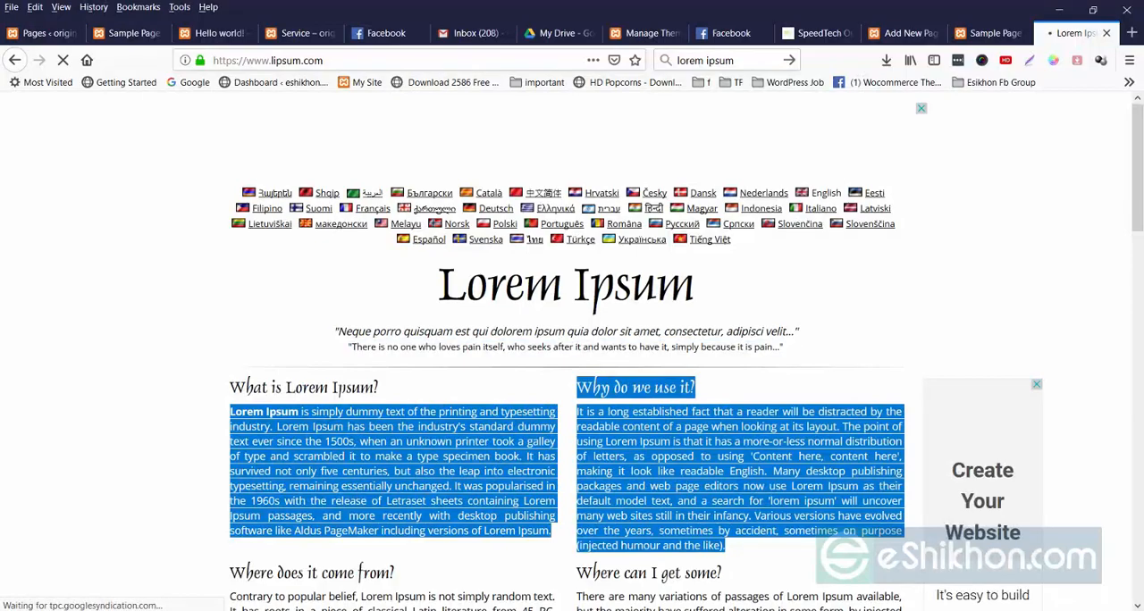
{"action": "left_click", "coordinate": [726, 546]}
{"action": "left_click_drag", "start_coordinate": [540, 531], "coordinate": [231, 412]}
{"action": "key", "text": "ctrl+c"}
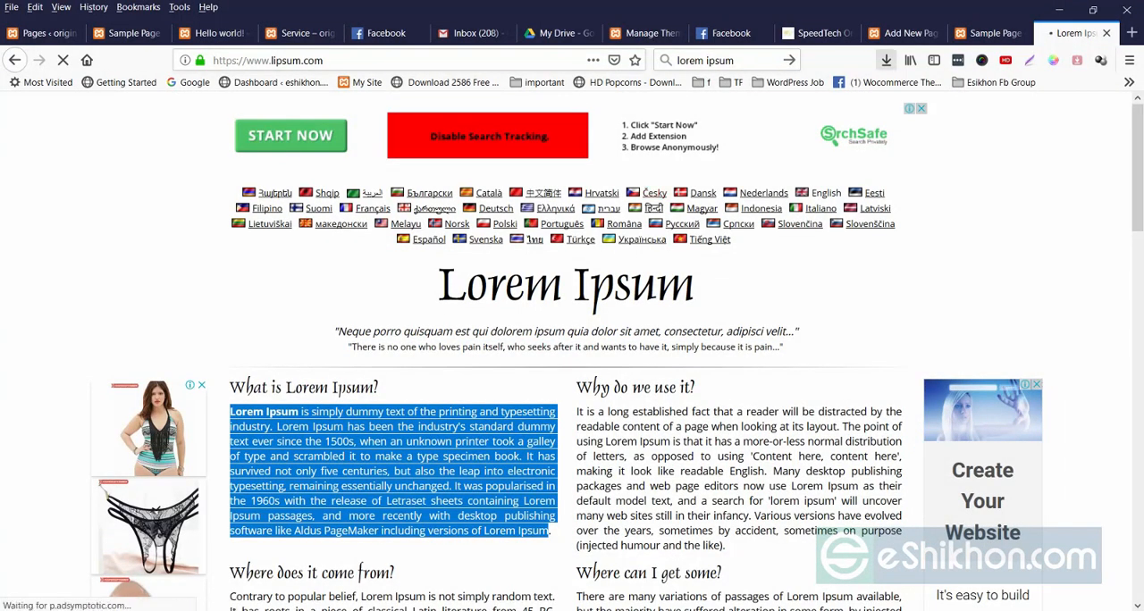
{"action": "left_click", "coordinate": [903, 34]}
{"action": "key", "text": "ctrl+v"}
Publish the Service page and open the list of all pages.
{"action": "scroll", "coordinate": [573, 357], "scroll_direction": "down", "scroll_amount": 2}
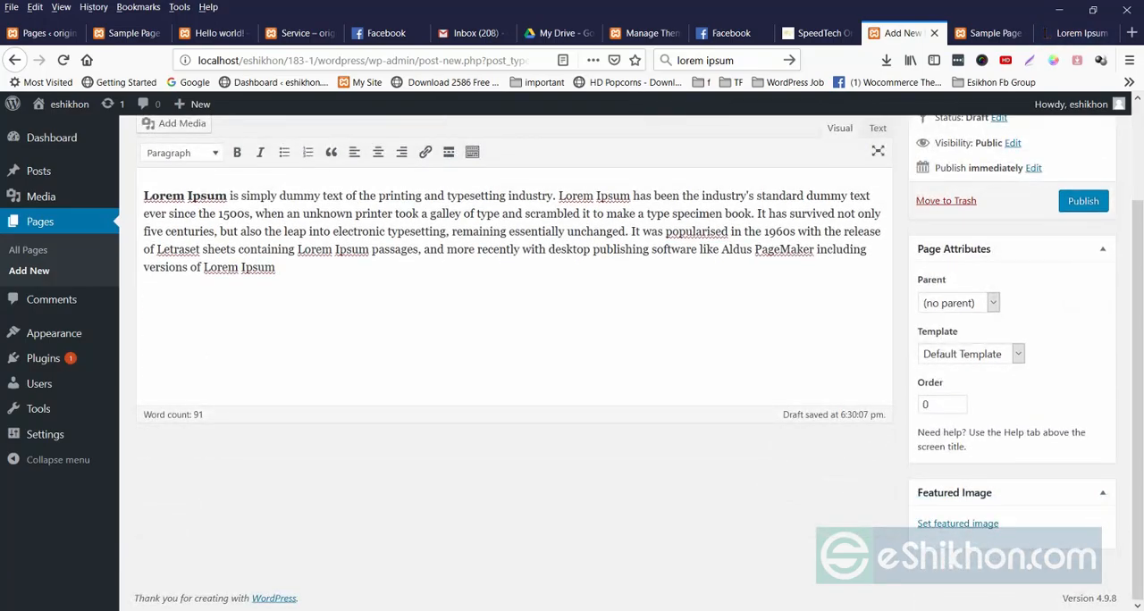
{"action": "scroll", "coordinate": [572, 358], "scroll_direction": "up", "scroll_amount": 2}
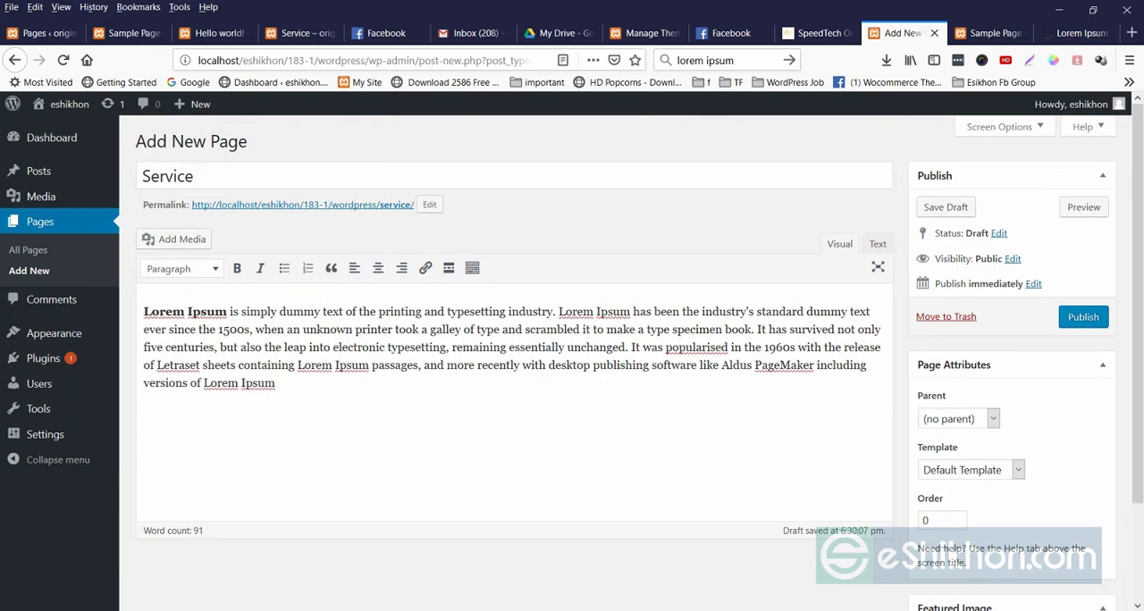
{"action": "left_click", "coordinate": [1083, 316]}
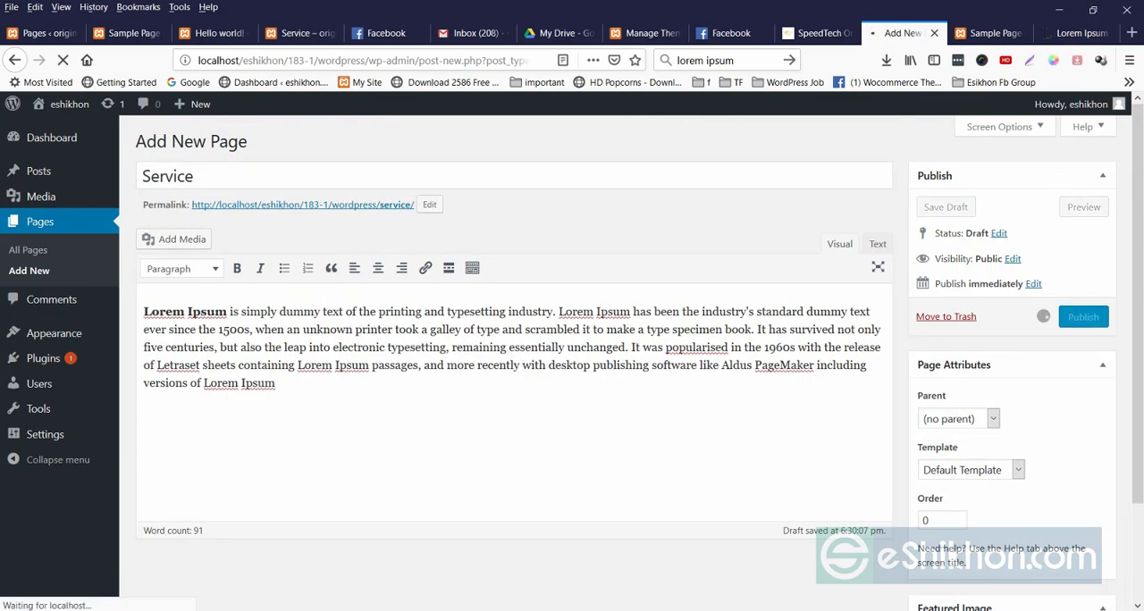
{"action": "left_click", "coordinate": [29, 251]}
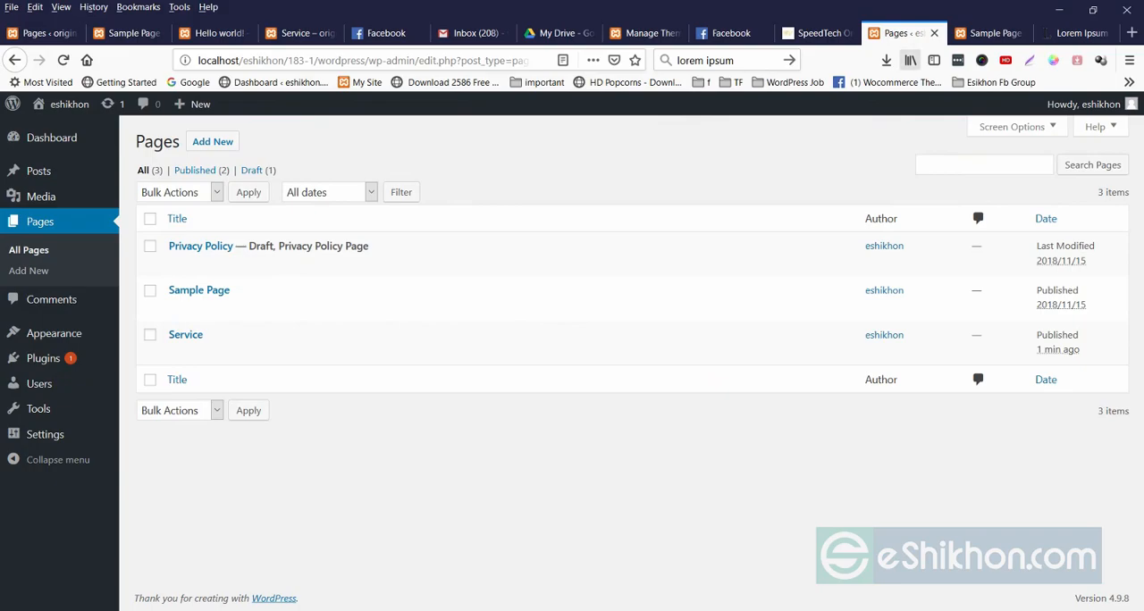
Reload the live site and open the Service page from its navigation.
{"action": "left_click", "coordinate": [990, 33]}
{"action": "right_click", "coordinate": [524, 205]}
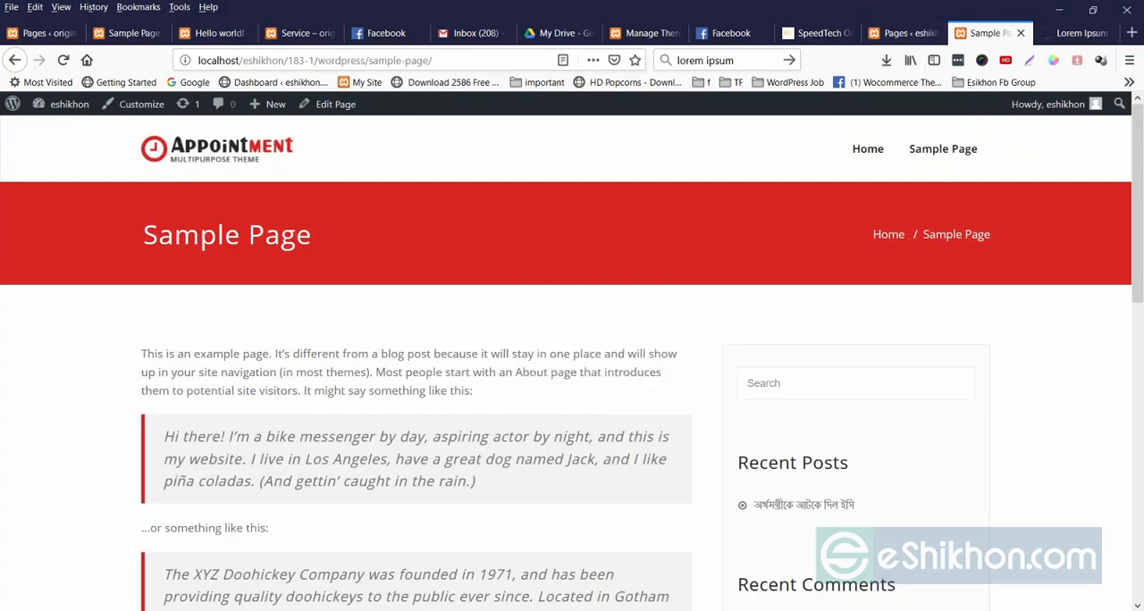
{"action": "left_click", "coordinate": [613, 217]}
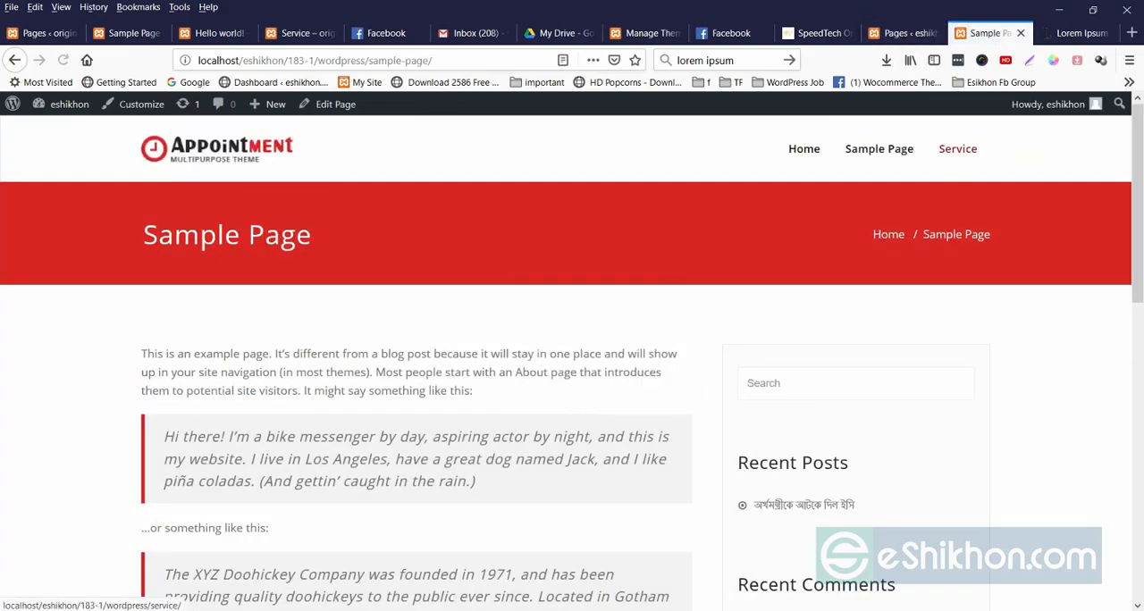
{"action": "left_click", "coordinate": [957, 148]}
Examine the title and body paragraph of the published Service page.
{"action": "left_click_drag", "start_coordinate": [565, 513], "coordinate": [504, 449]}
{"action": "left_click", "coordinate": [537, 500]}
{"action": "left_click_drag", "start_coordinate": [142, 354], "coordinate": [511, 428]}
{"action": "left_click", "coordinate": [512, 428]}
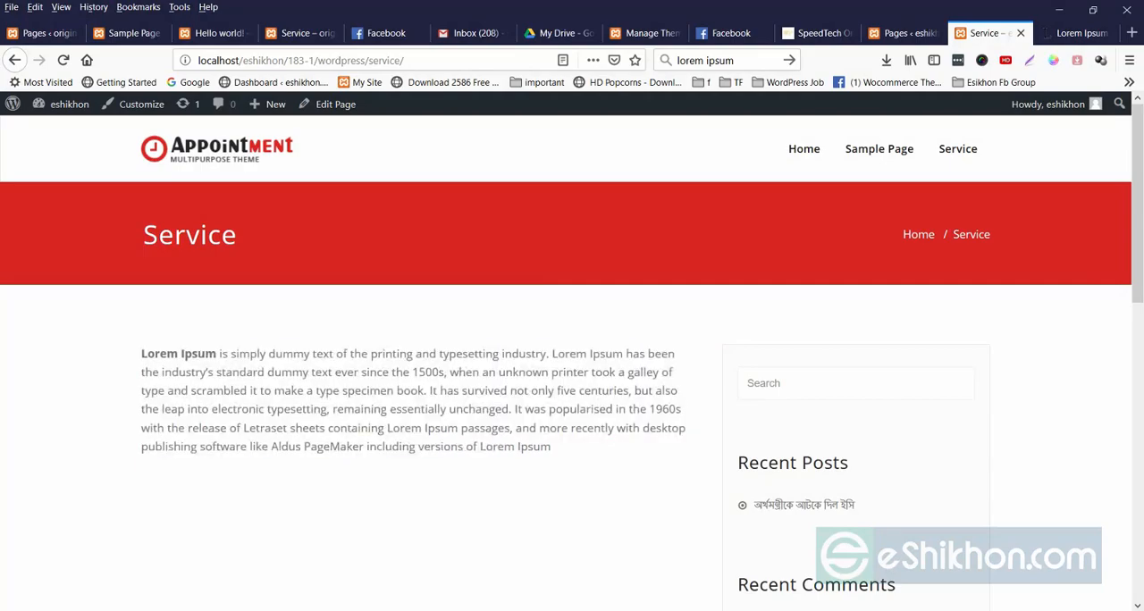
{"action": "double_click", "coordinate": [190, 235]}
{"action": "left_click", "coordinate": [224, 253]}
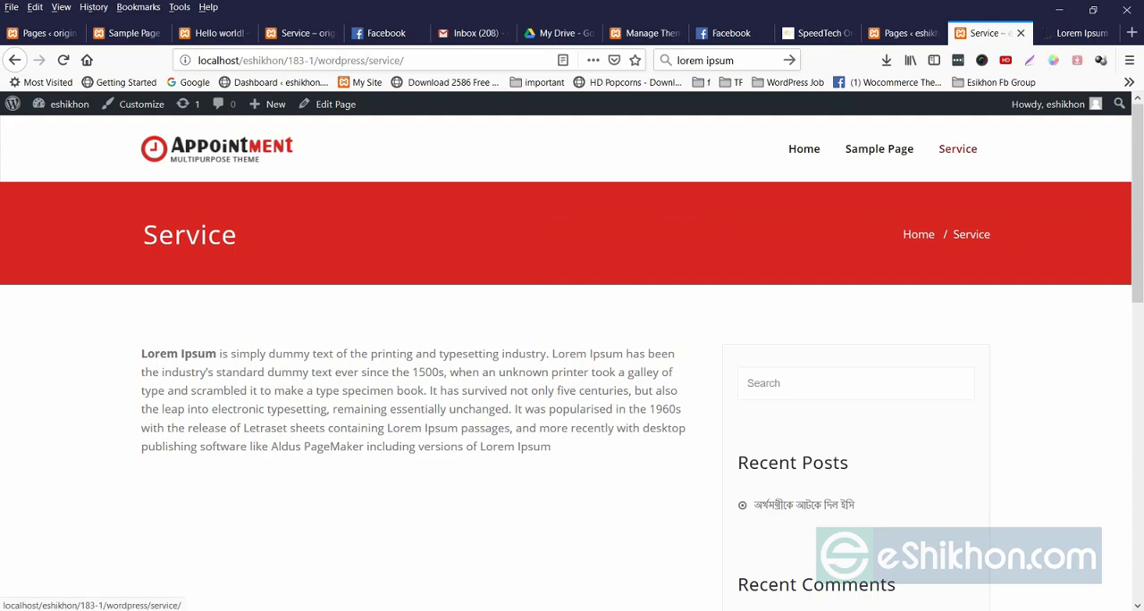
{"action": "left_click_drag", "start_coordinate": [141, 354], "coordinate": [547, 447]}
{"action": "left_click", "coordinate": [547, 447]}
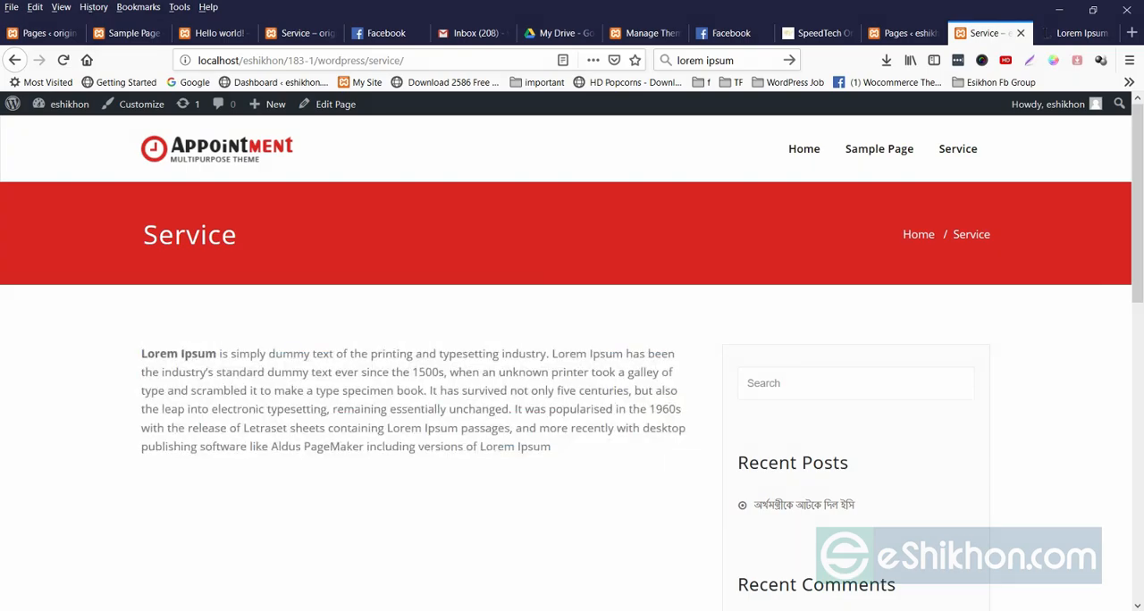
{"action": "left_click_drag", "start_coordinate": [142, 354], "coordinate": [413, 410]}
{"action": "left_click", "coordinate": [413, 409]}
Open the Service page for editing and italicize the bold "Lorem Ipsum" at the start of its paragraph.
{"action": "left_click", "coordinate": [898, 33]}
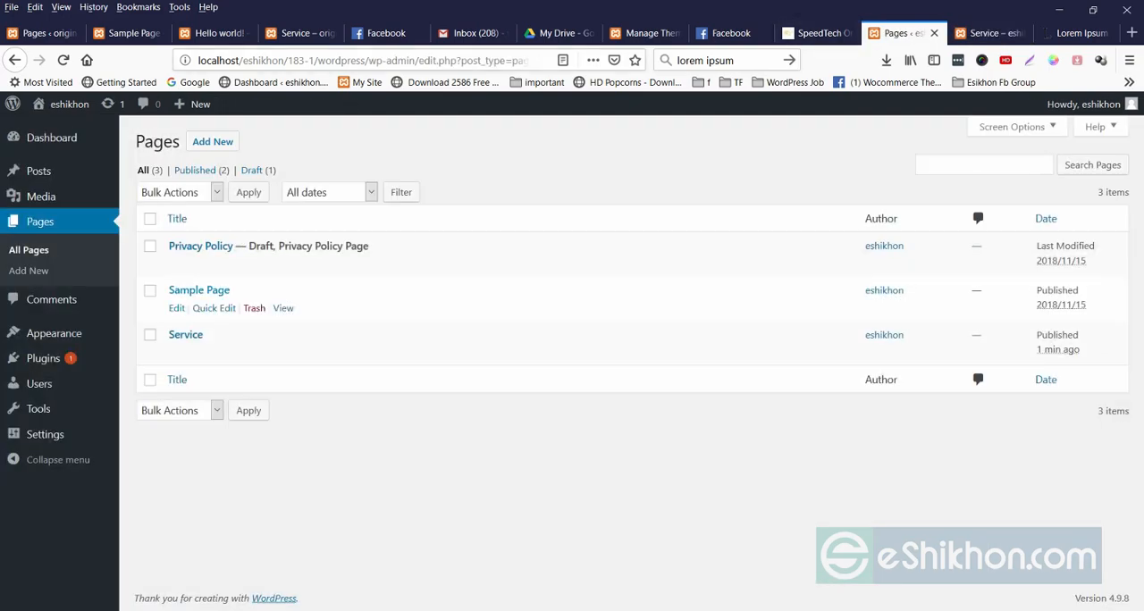
{"action": "left_click", "coordinate": [186, 335]}
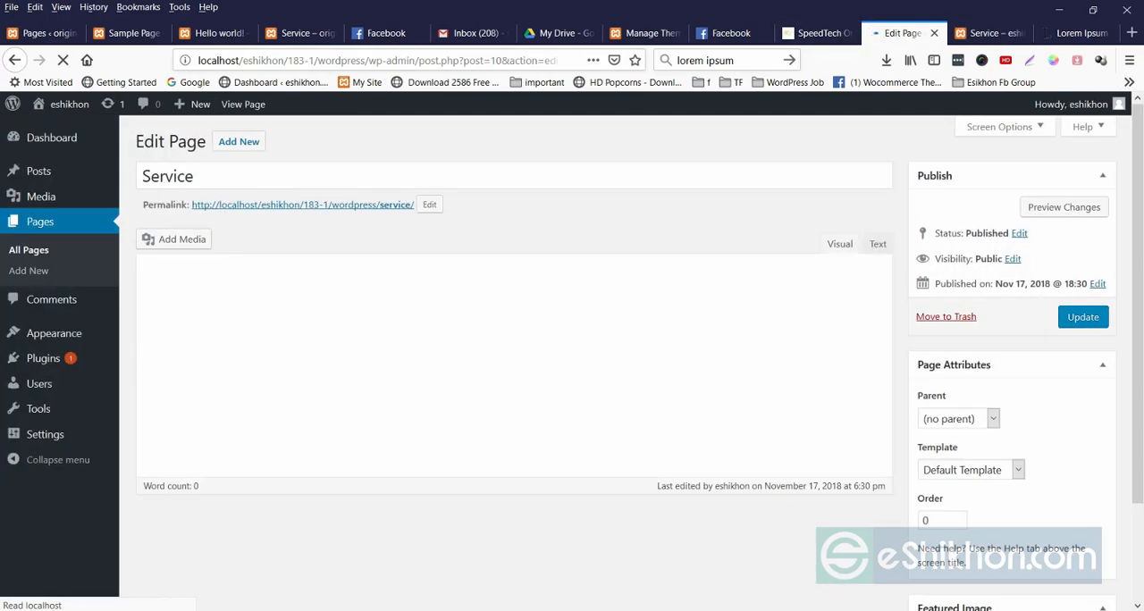
{"action": "left_click_drag", "start_coordinate": [158, 311], "coordinate": [259, 383]}
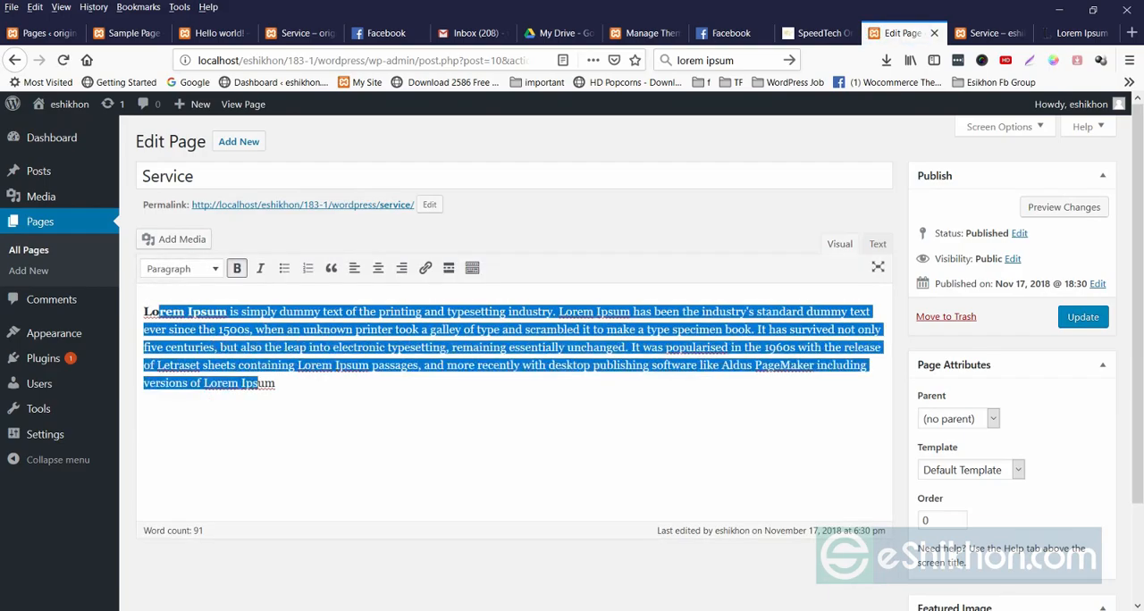
{"action": "left_click", "coordinate": [276, 385]}
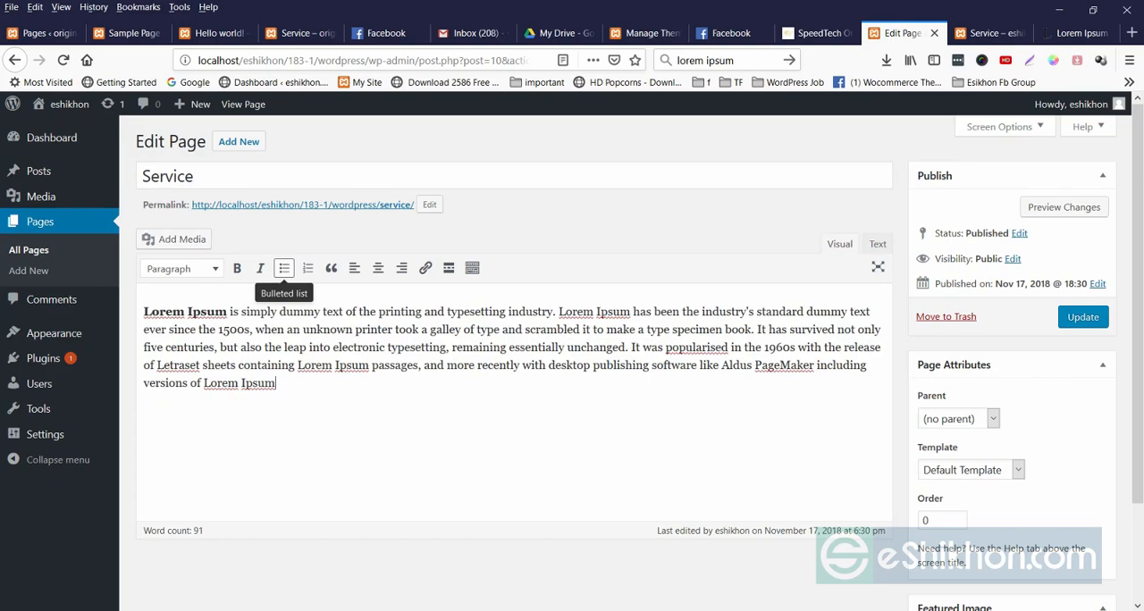
{"action": "left_click_drag", "start_coordinate": [228, 312], "coordinate": [152, 312]}
{"action": "left_click", "coordinate": [260, 269]}
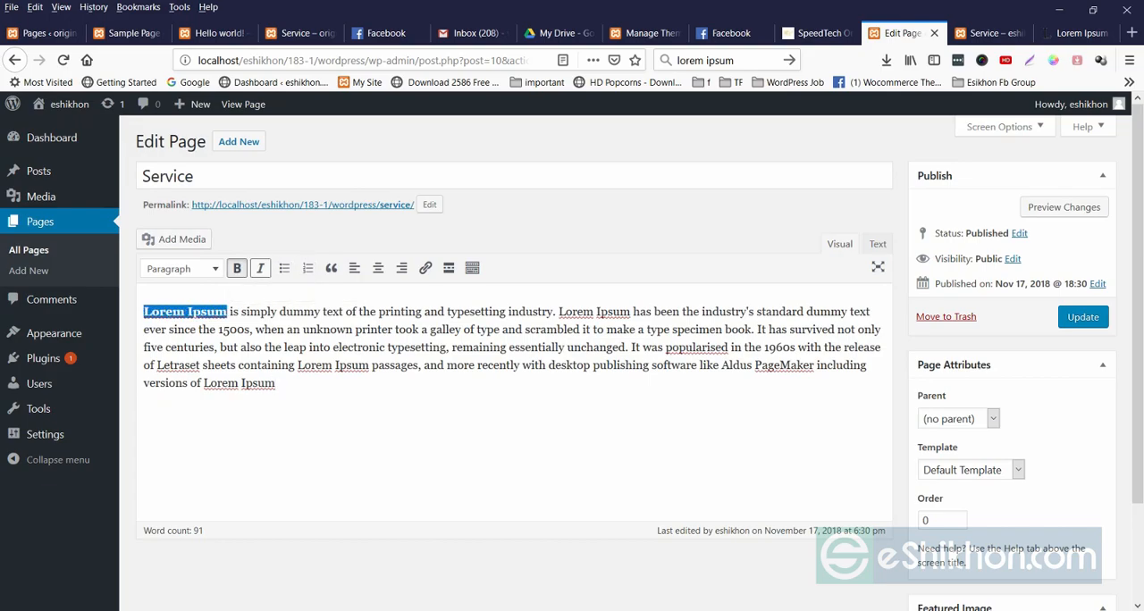
{"action": "left_click", "coordinate": [357, 392]}
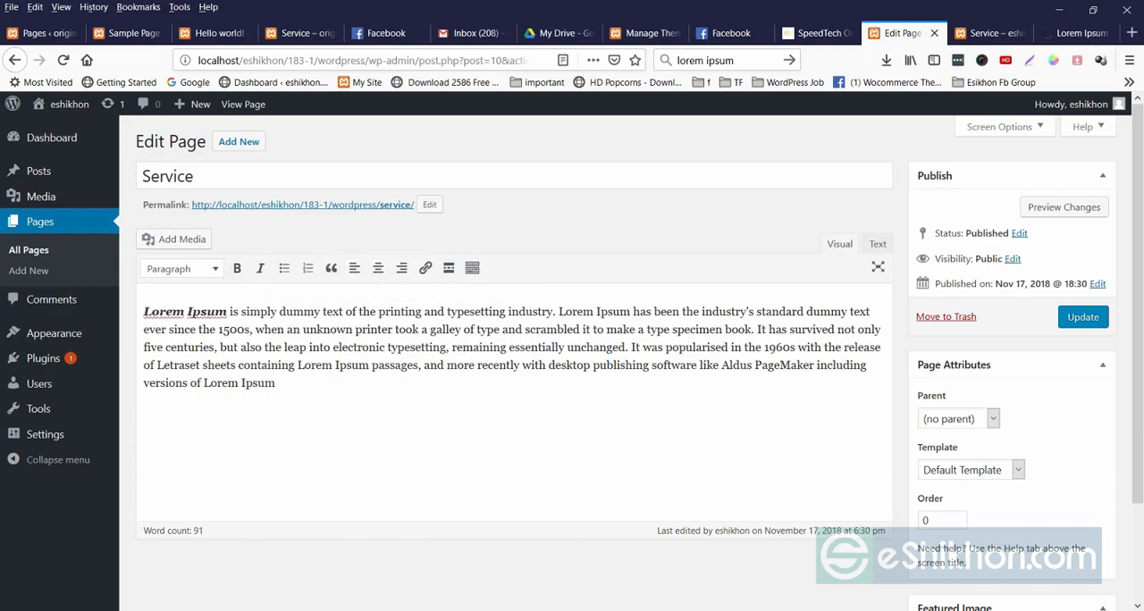
Turn the whole Service paragraph into a bulleted list and update the page.
{"action": "left_click_drag", "start_coordinate": [144, 311], "coordinate": [278, 384]}
{"action": "left_click", "coordinate": [285, 269]}
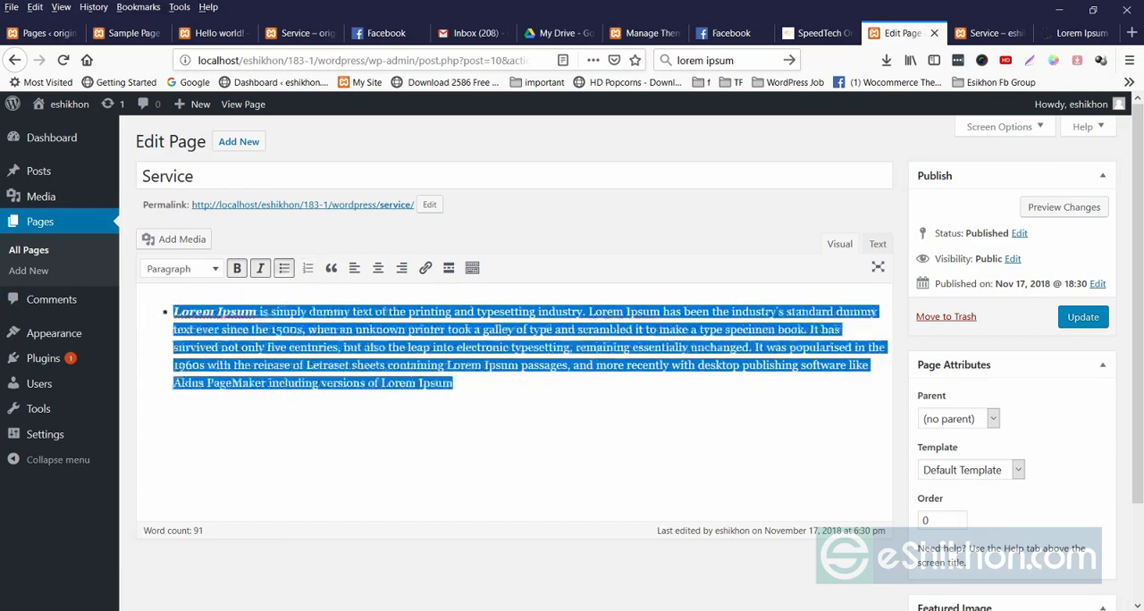
{"action": "left_click", "coordinate": [313, 383]}
{"action": "left_click", "coordinate": [1084, 318]}
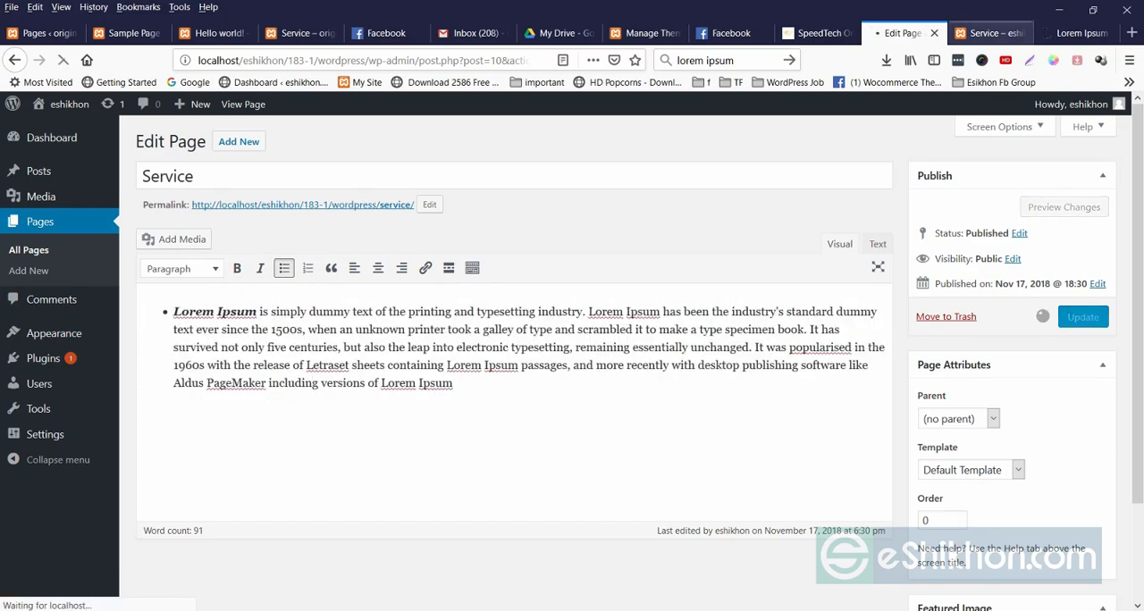
Reload the live Service page to check the italic and bullet formatting.
{"action": "left_click", "coordinate": [991, 33]}
{"action": "right_click", "coordinate": [551, 251]}
{"action": "left_click", "coordinate": [511, 259]}
{"action": "right_click", "coordinate": [572, 218]}
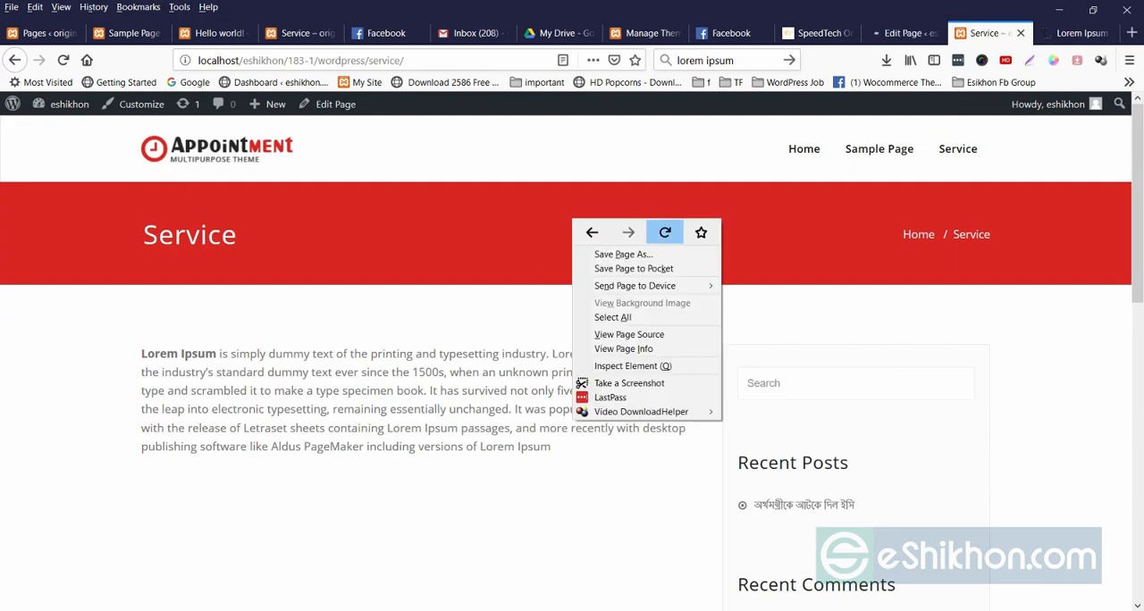
{"action": "left_click", "coordinate": [665, 233]}
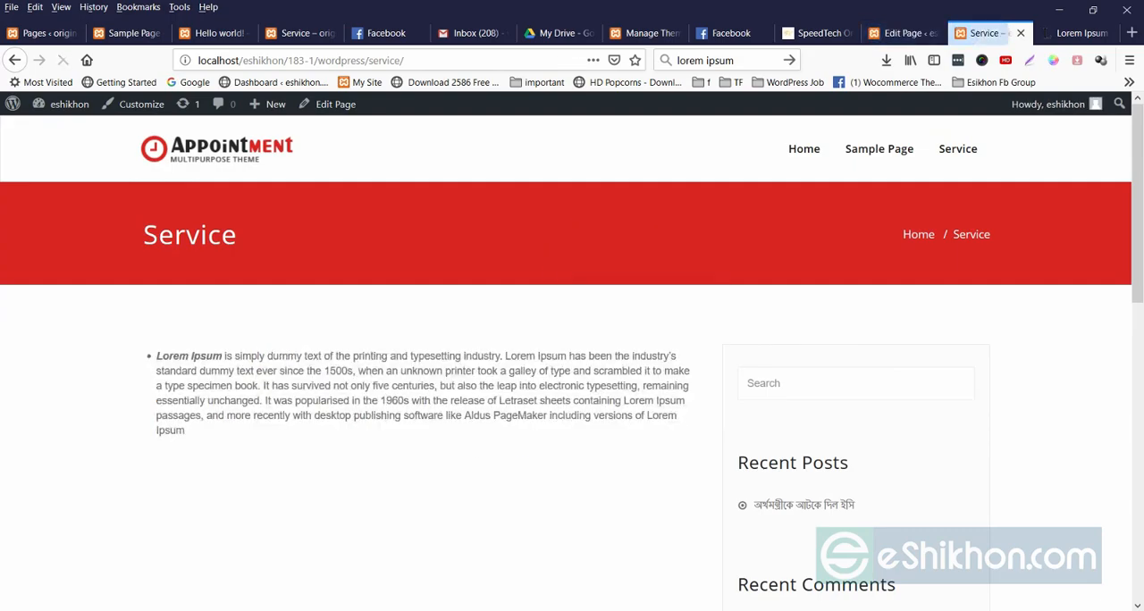
Split the single bullet in the Service page editor into eight short list items.
{"action": "left_click", "coordinate": [905, 33]}
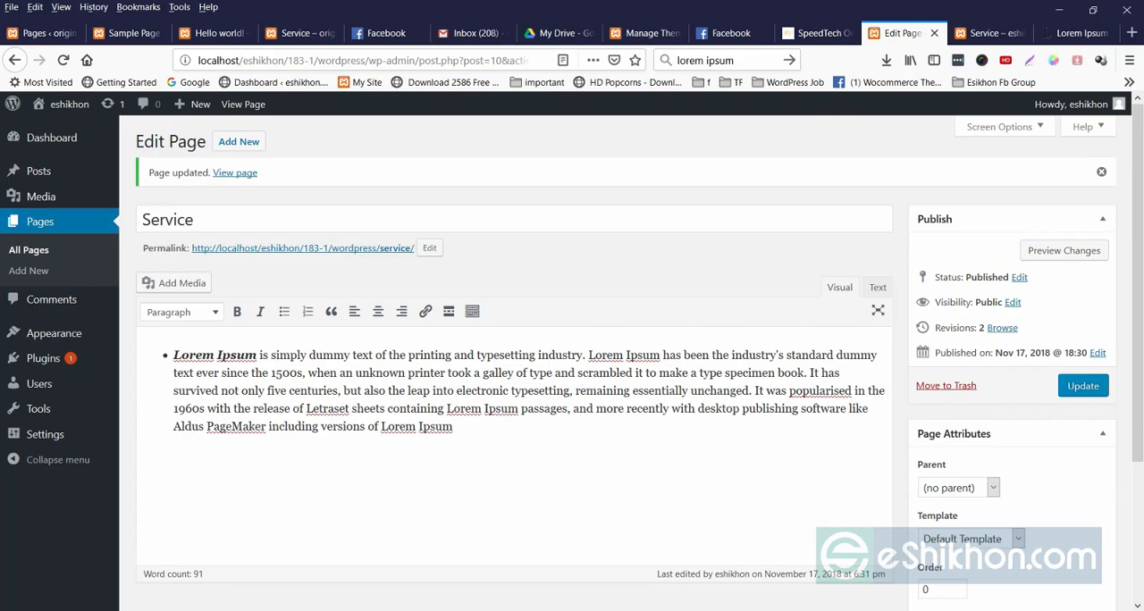
{"action": "left_click", "coordinate": [588, 355]}
{"action": "key", "text": "Return"}
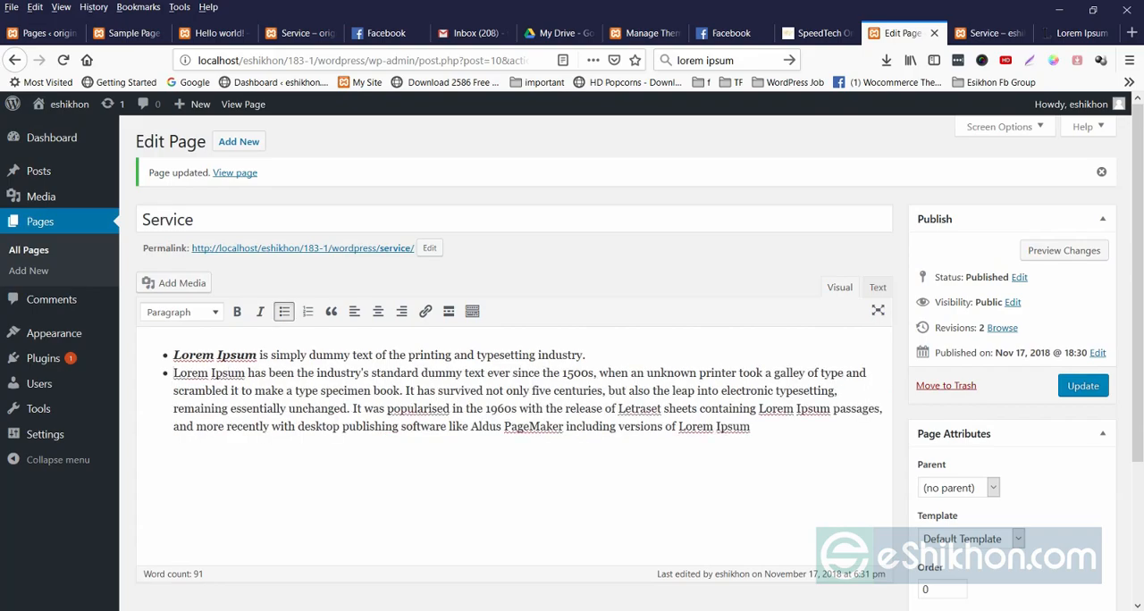
{"action": "left_click", "coordinate": [598, 373]}
{"action": "key", "text": "Return"}
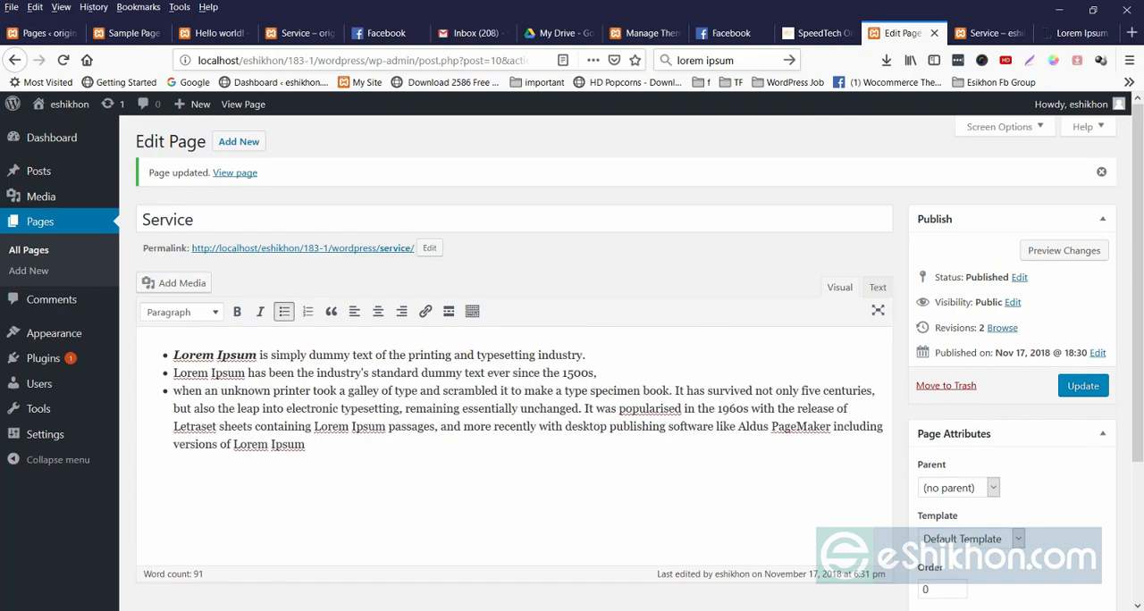
{"action": "left_click", "coordinate": [590, 391]}
{"action": "key", "text": "Return"}
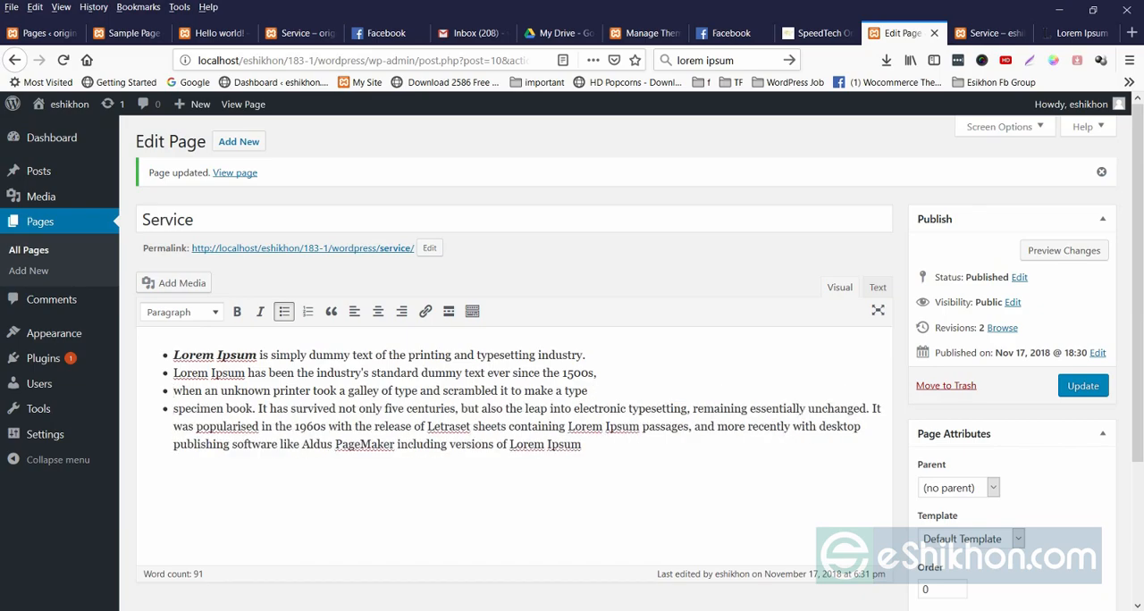
{"action": "left_click_drag", "start_coordinate": [581, 409], "coordinate": [574, 409]}
{"action": "key", "text": "Return"}
{"action": "key", "text": "Return"}
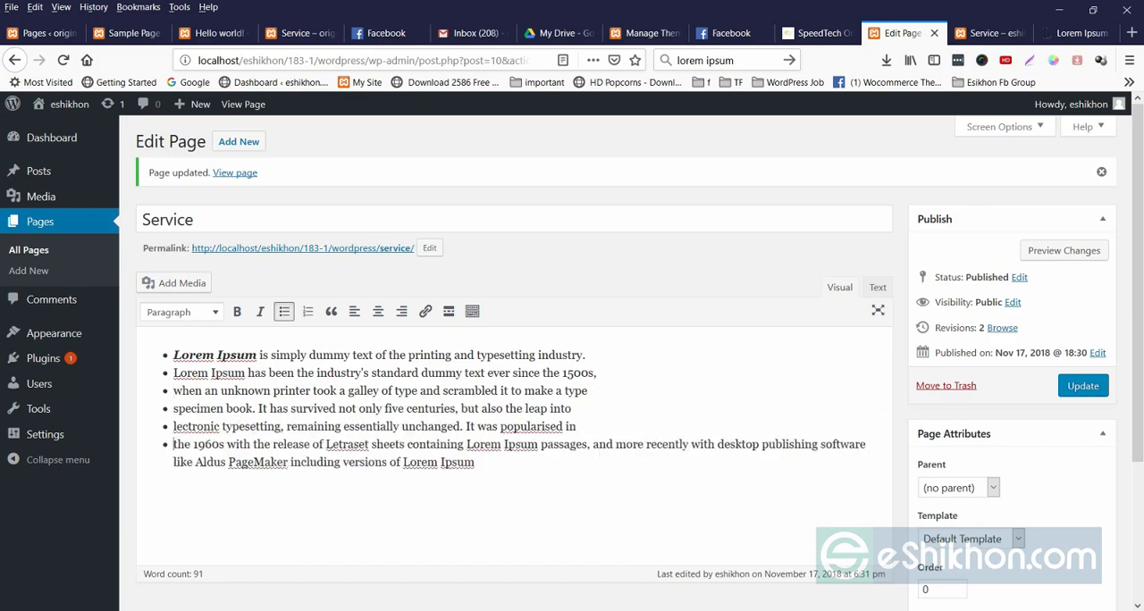
{"action": "key", "text": "Return"}
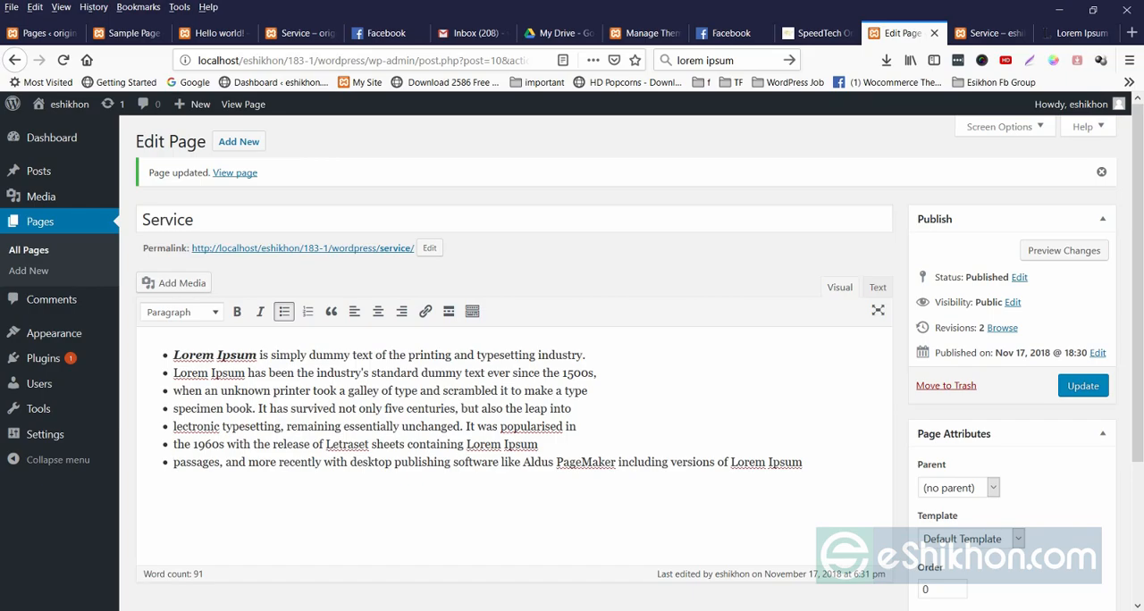
{"action": "key", "text": "Return"}
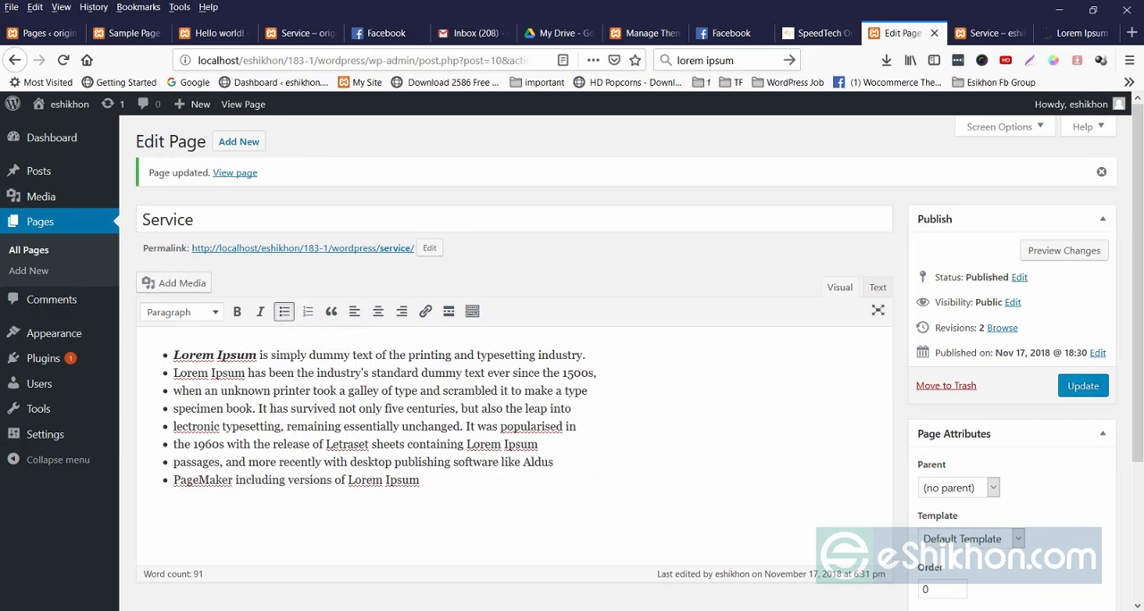
Update the Service page and reload its live version to check the separate list items.
{"action": "left_click", "coordinate": [1084, 386]}
{"action": "left_click", "coordinate": [990, 33]}
{"action": "right_click", "coordinate": [546, 269]}
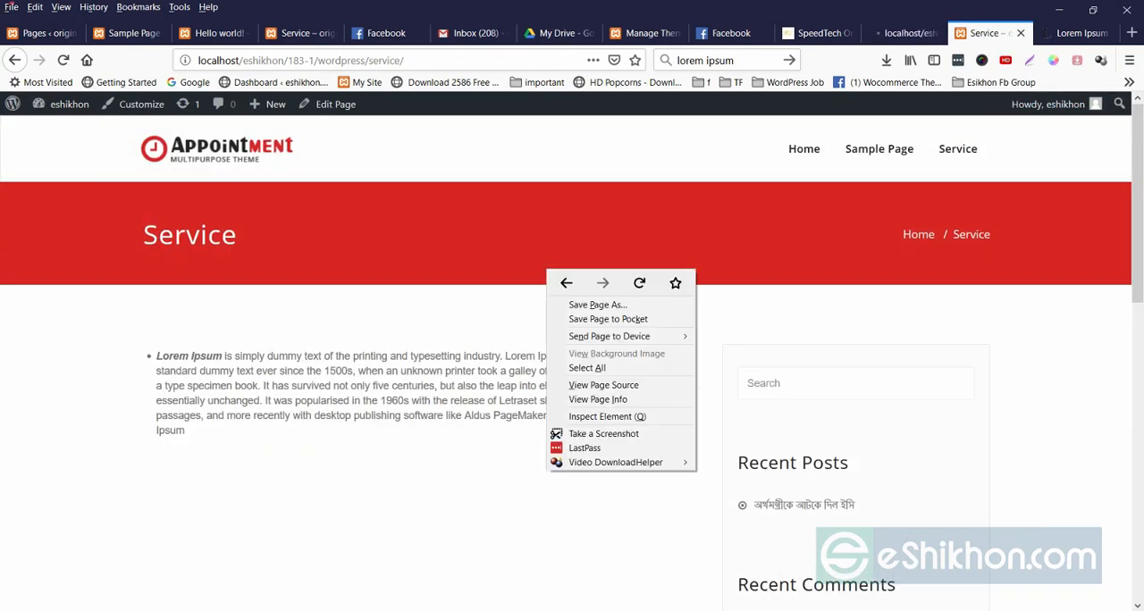
{"action": "left_click", "coordinate": [639, 283]}
{"action": "left_click_drag", "start_coordinate": [156, 356], "coordinate": [261, 523]}
{"action": "left_click", "coordinate": [268, 528]}
Compare the Service page's bulleted list in the visual editor with its HTML source.
{"action": "left_click", "coordinate": [905, 33]}
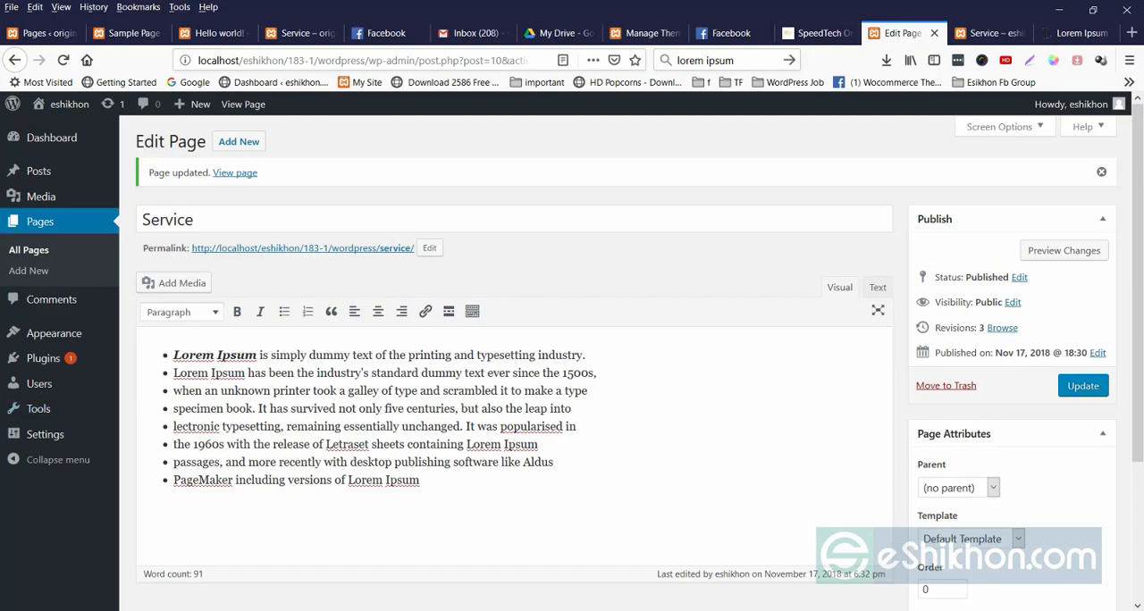
{"action": "left_click_drag", "start_coordinate": [173, 355], "coordinate": [424, 483]}
{"action": "left_click", "coordinate": [426, 485]}
{"action": "left_click", "coordinate": [878, 287]}
{"action": "left_click_drag", "start_coordinate": [143, 340], "coordinate": [465, 456]}
{"action": "left_click", "coordinate": [464, 456]}
{"action": "left_click", "coordinate": [839, 287]}
{"action": "left_click", "coordinate": [878, 287]}
{"action": "left_click_drag", "start_coordinate": [144, 339], "coordinate": [171, 470]}
{"action": "left_click", "coordinate": [170, 470]}
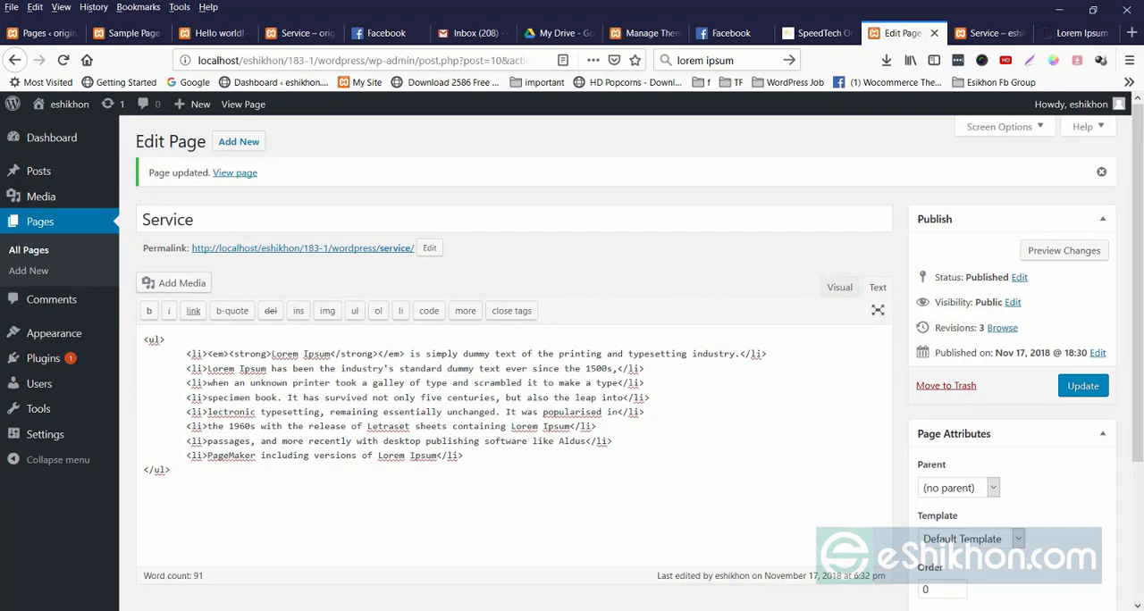
Add style="color:red" to the em tag around "Lorem Ipsum" in the first list item's HTML and update the page.
{"action": "left_click_drag", "start_coordinate": [271, 354], "coordinate": [329, 354]}
{"action": "left_click", "coordinate": [984, 33]}
{"action": "left_click_drag", "start_coordinate": [156, 355], "coordinate": [222, 356]}
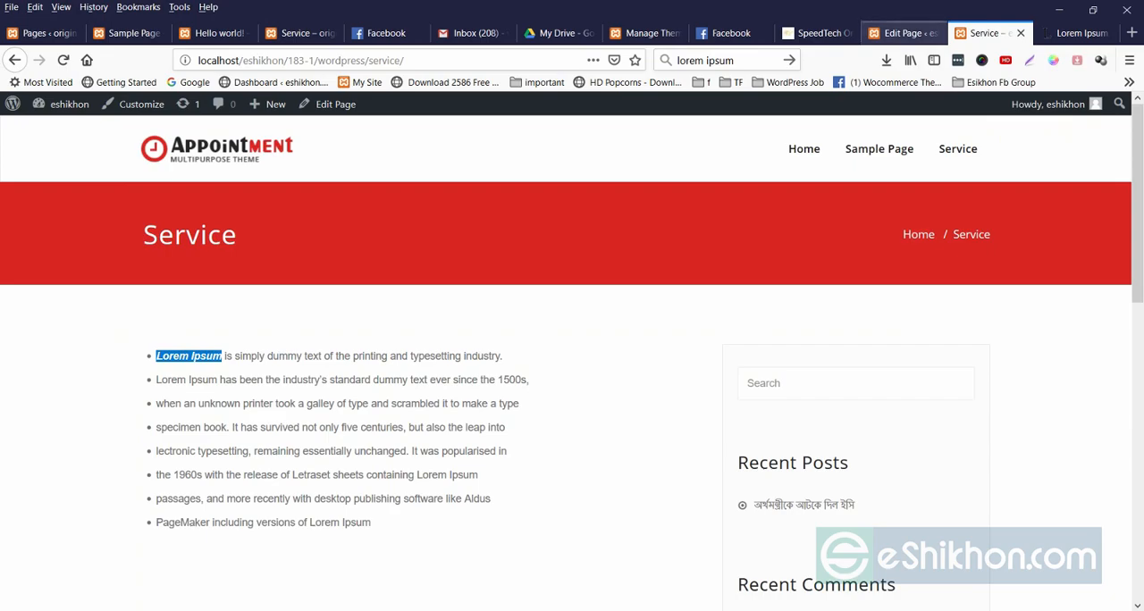
{"action": "left_click", "coordinate": [903, 33]}
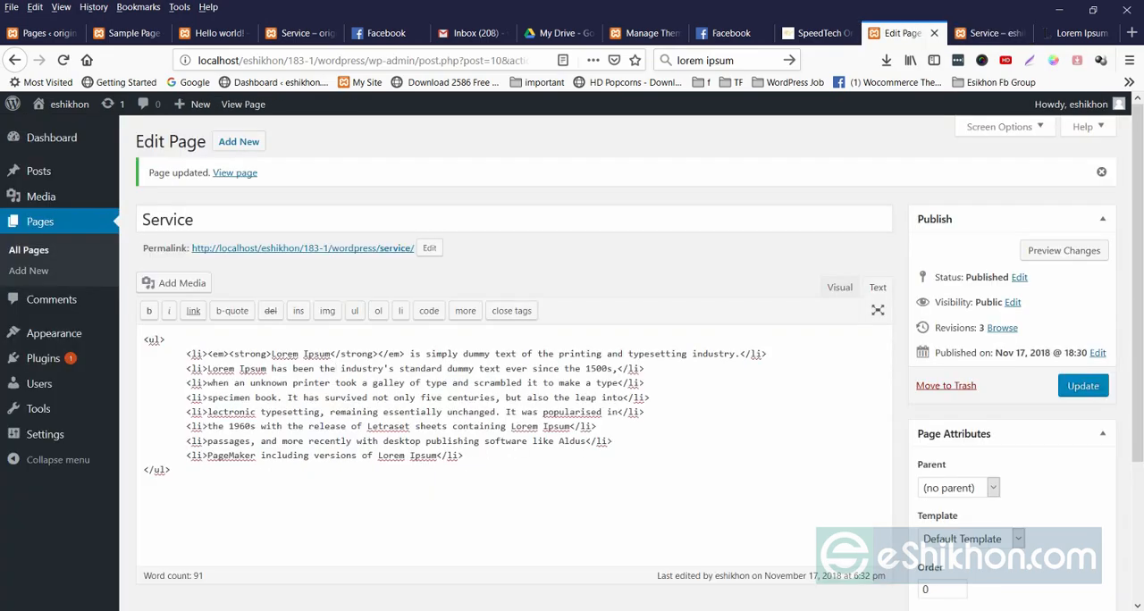
{"action": "type", "text": "style"}
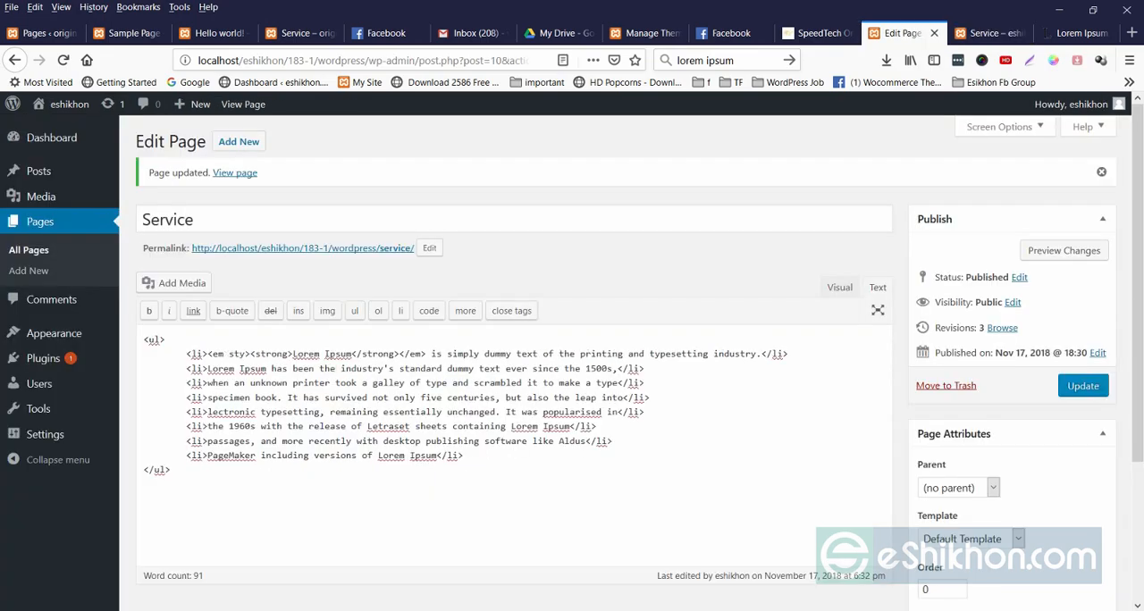
{"action": "type", "text": "=\"\""}
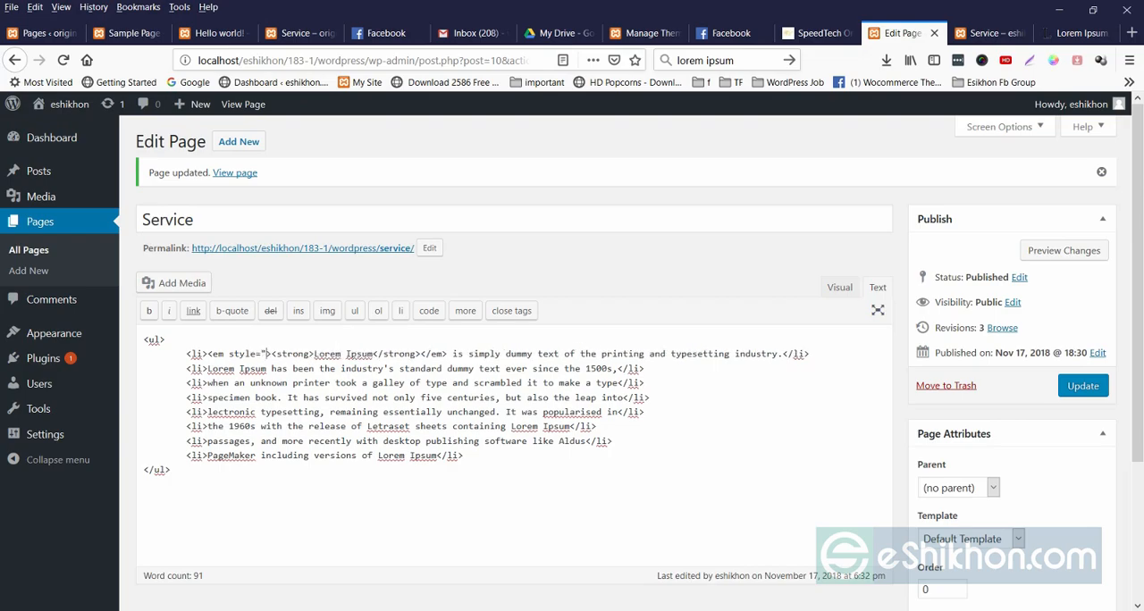
{"action": "type", "text": "color"}
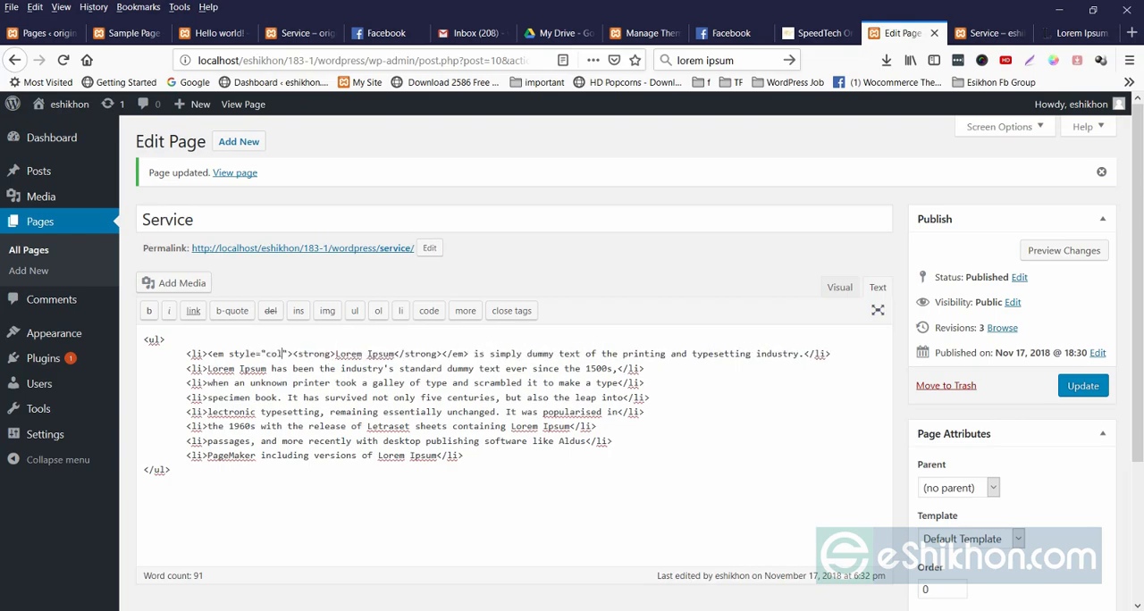
{"action": "type", "text": ":red"}
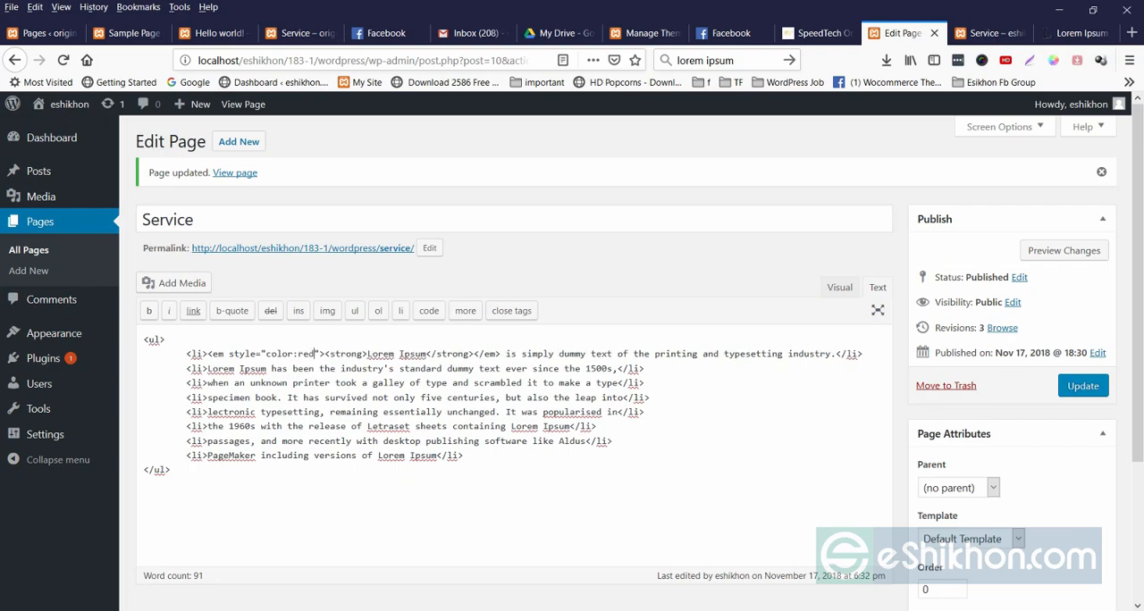
{"action": "left_click", "coordinate": [1083, 387]}
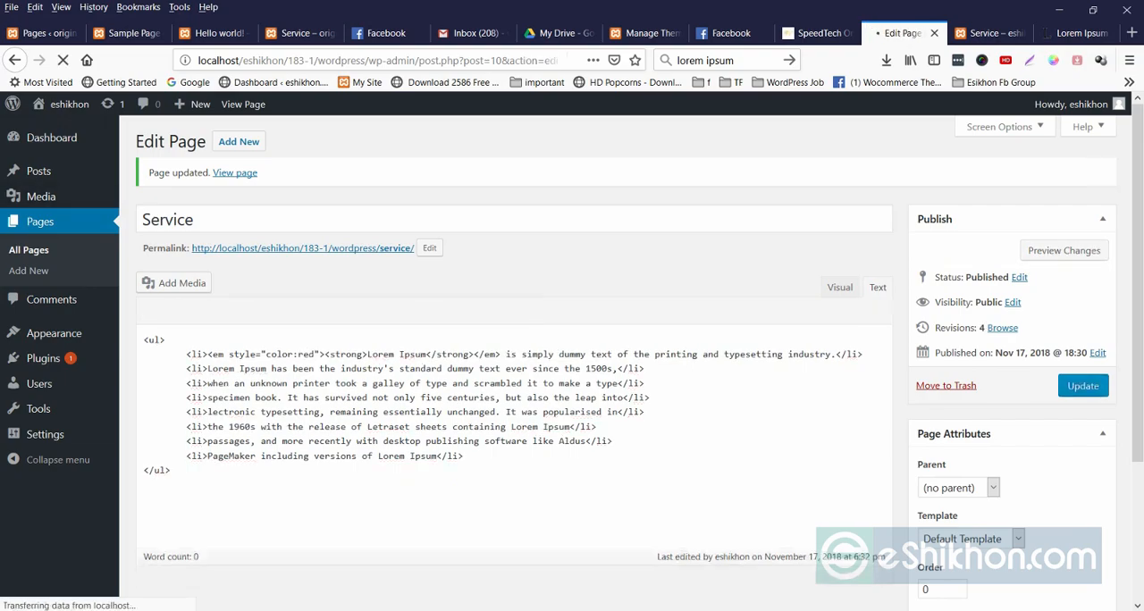
Reload the live Service page and examine the colour of "Lorem Ipsum" and the list items.
{"action": "left_click", "coordinate": [989, 33]}
{"action": "right_click", "coordinate": [568, 251]}
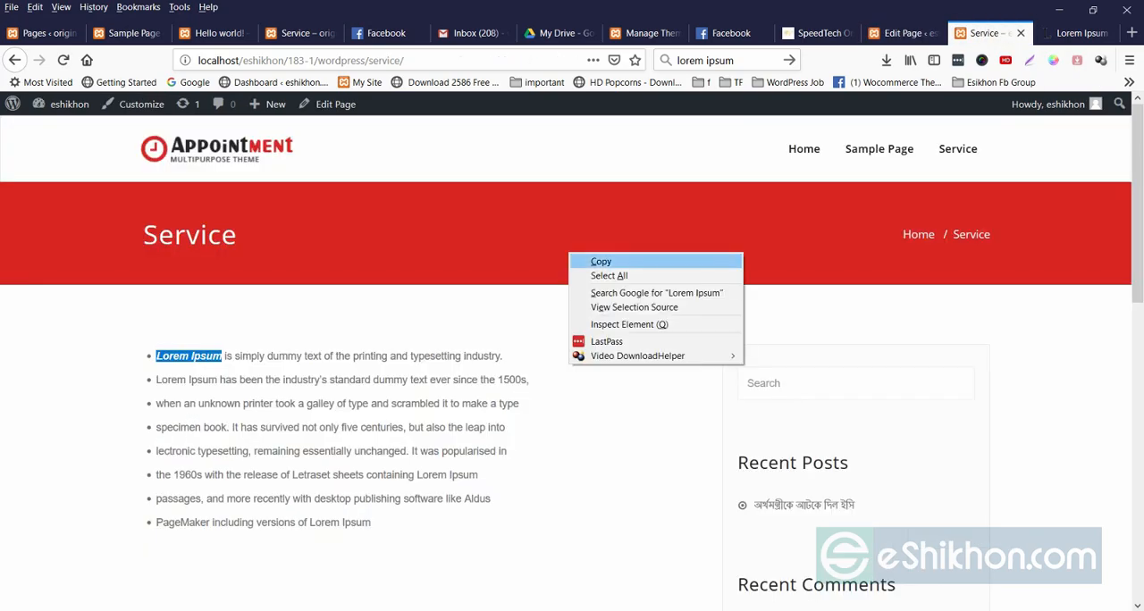
{"action": "left_click", "coordinate": [629, 218]}
{"action": "right_click", "coordinate": [630, 219]}
{"action": "left_click", "coordinate": [725, 233]}
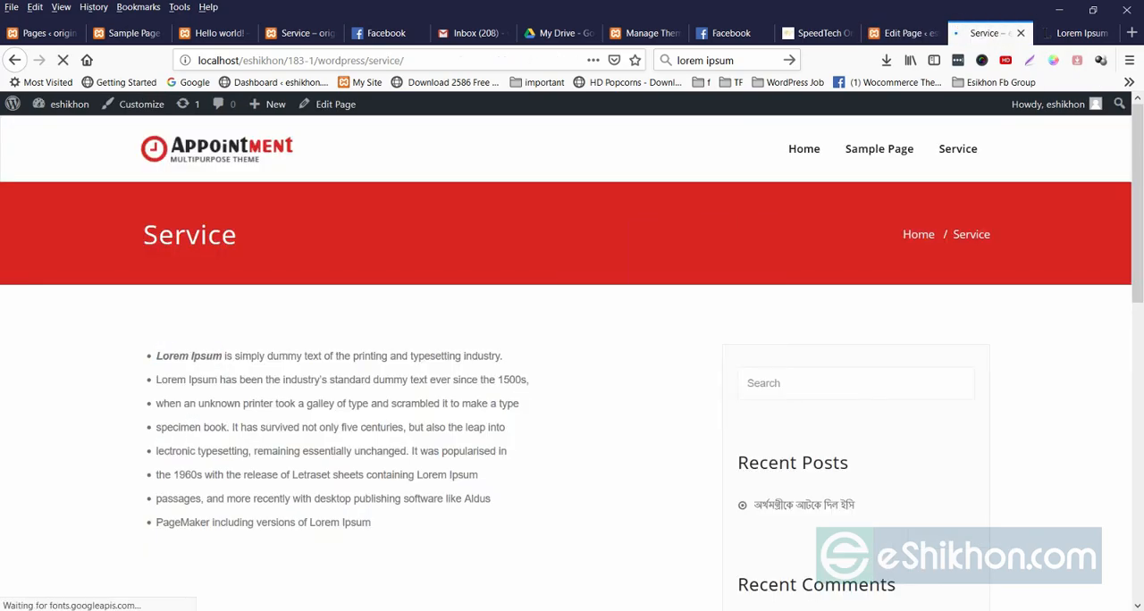
{"action": "left_click_drag", "start_coordinate": [156, 356], "coordinate": [232, 380]}
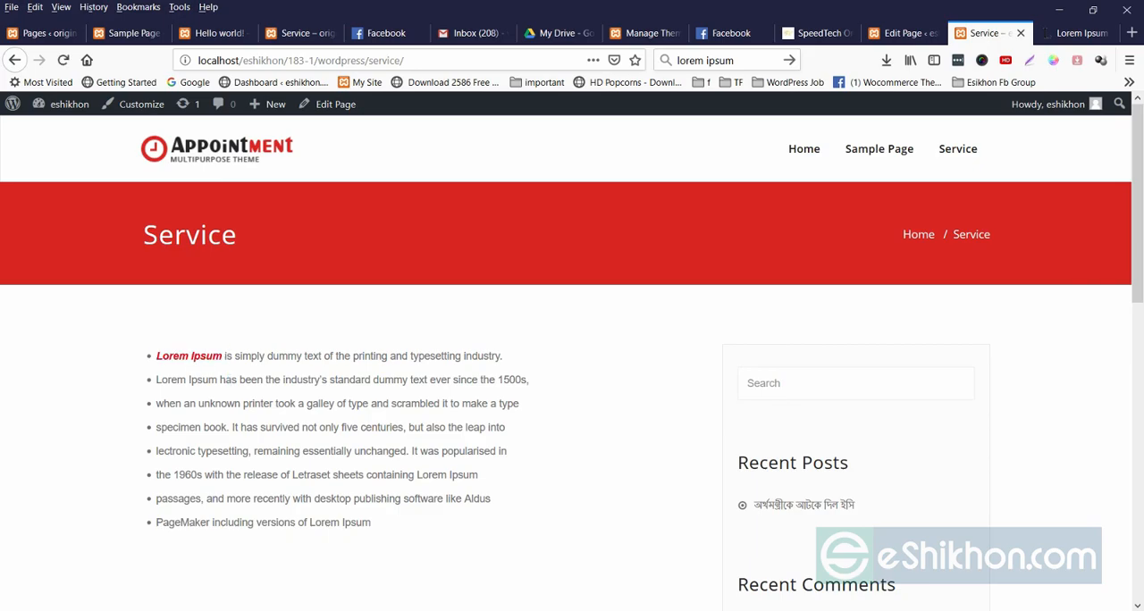
{"action": "left_click_drag", "start_coordinate": [157, 355], "coordinate": [373, 523]}
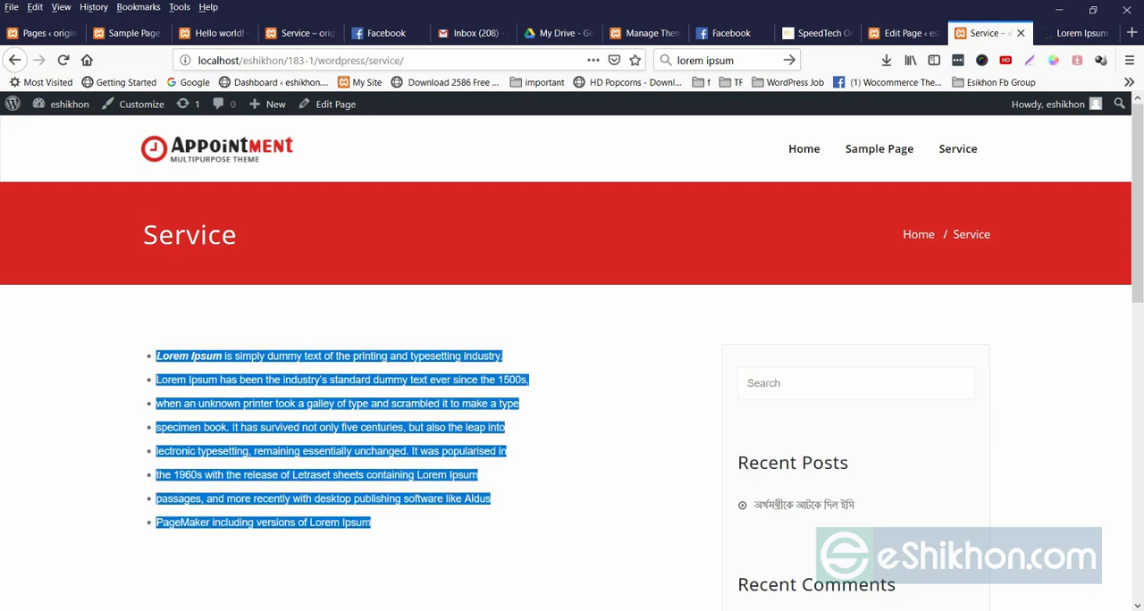
{"action": "left_click", "coordinate": [384, 524]}
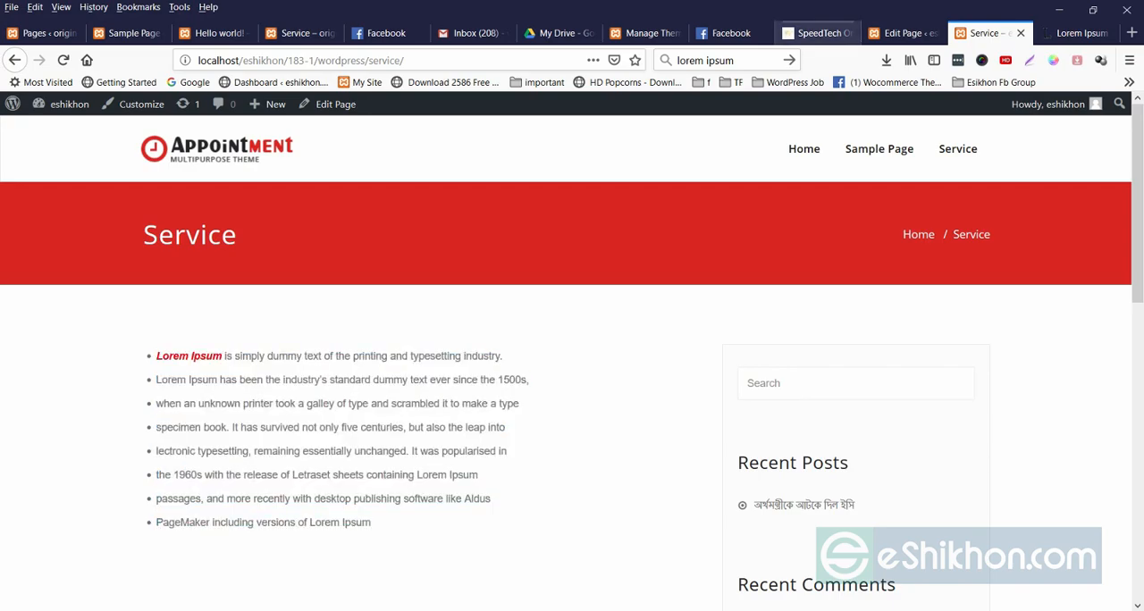
{"action": "left_click_drag", "start_coordinate": [157, 356], "coordinate": [393, 541]}
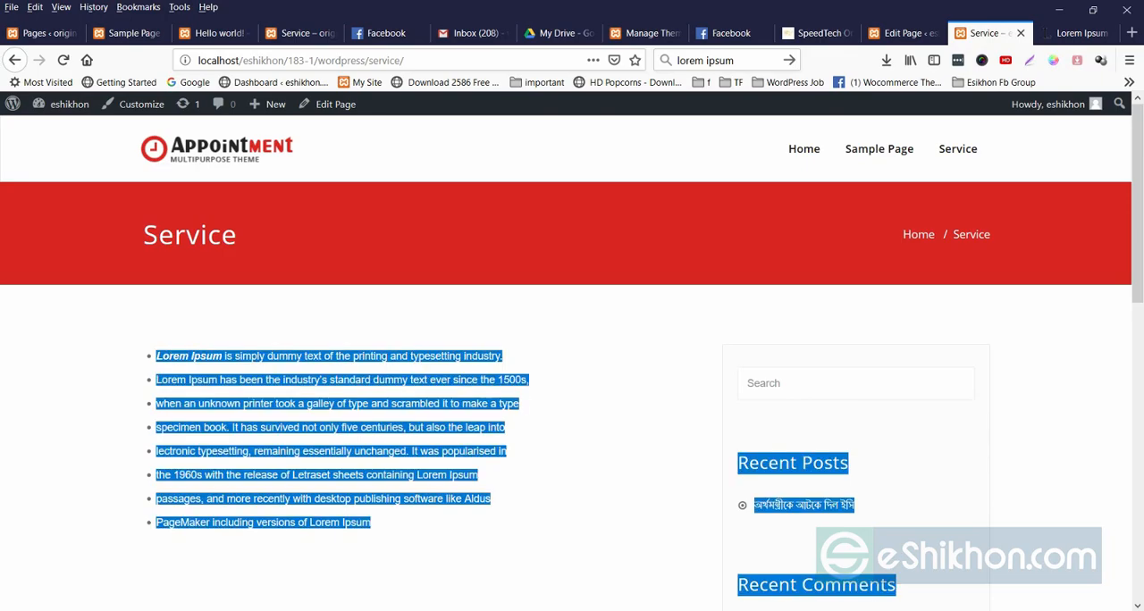
Examine the colour style and list tags in the Service page's HTML source, and return to the list of all pages.
{"action": "left_click", "coordinate": [901, 33]}
{"action": "left_click_drag", "start_coordinate": [224, 354], "coordinate": [320, 355]}
{"action": "left_click", "coordinate": [352, 368]}
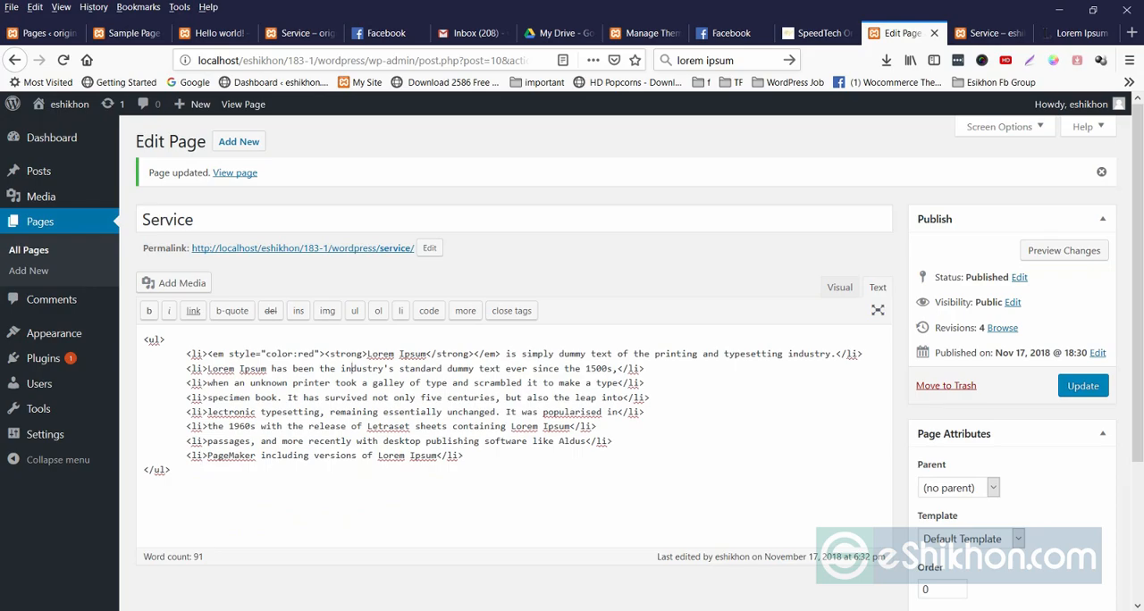
{"action": "left_click_drag", "start_coordinate": [170, 470], "coordinate": [192, 382]}
{"action": "left_click", "coordinate": [362, 441]}
{"action": "left_click", "coordinate": [464, 456]}
{"action": "left_click_drag", "start_coordinate": [500, 398], "coordinate": [532, 412]}
{"action": "left_click", "coordinate": [533, 413]}
{"action": "left_click", "coordinate": [40, 222]}
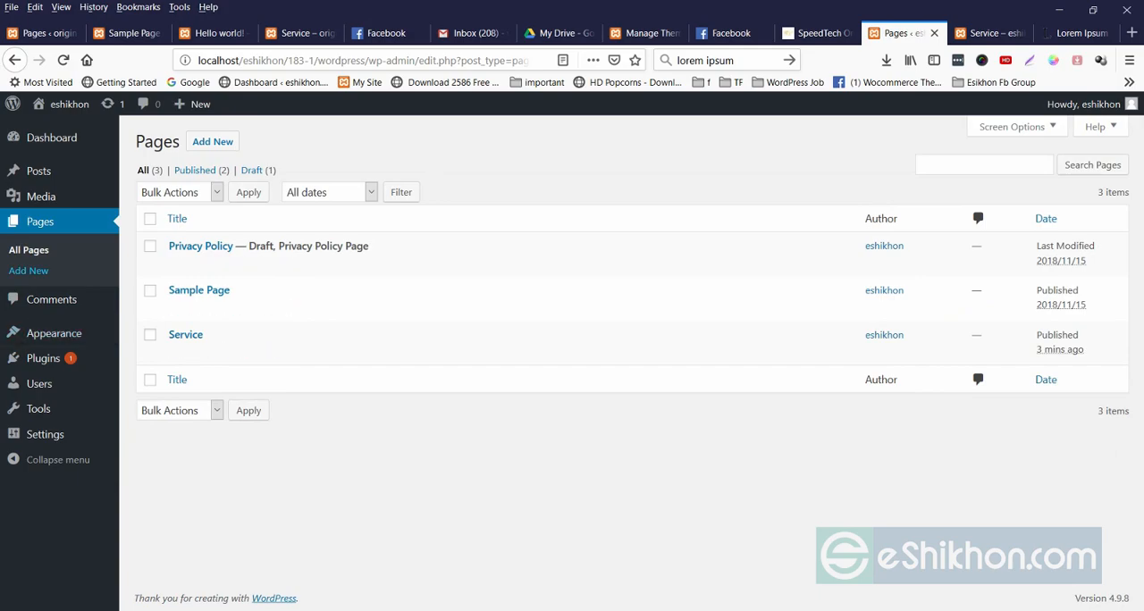
Create a new page titled "contact us" and publish it.
{"action": "mouse_move", "coordinate": [54, 334]}
{"action": "left_click", "coordinate": [212, 141]}
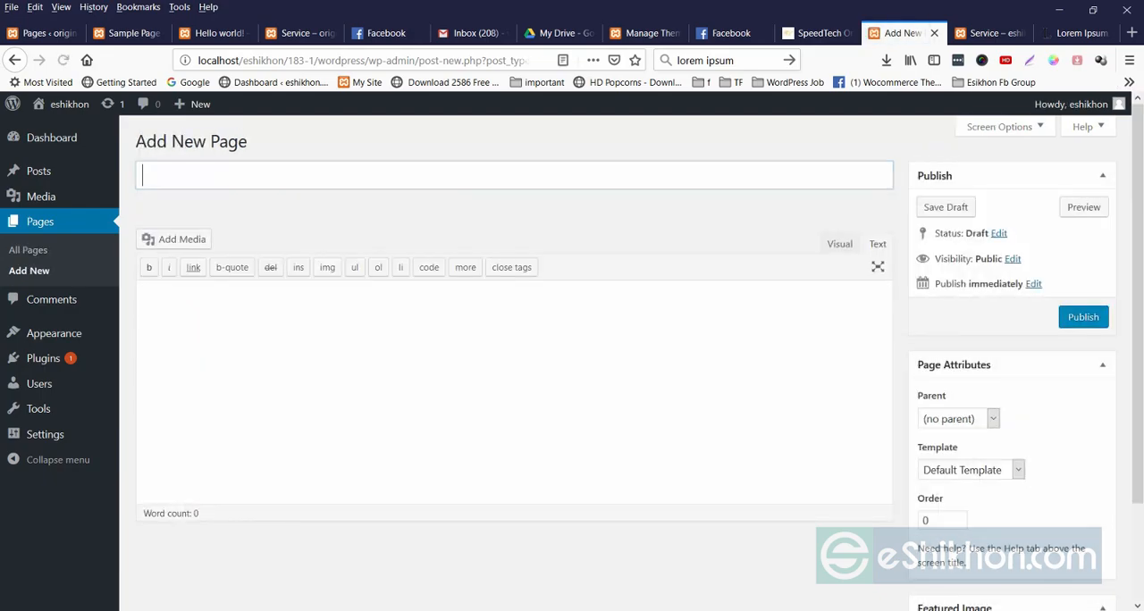
{"action": "type", "text": "conta"}
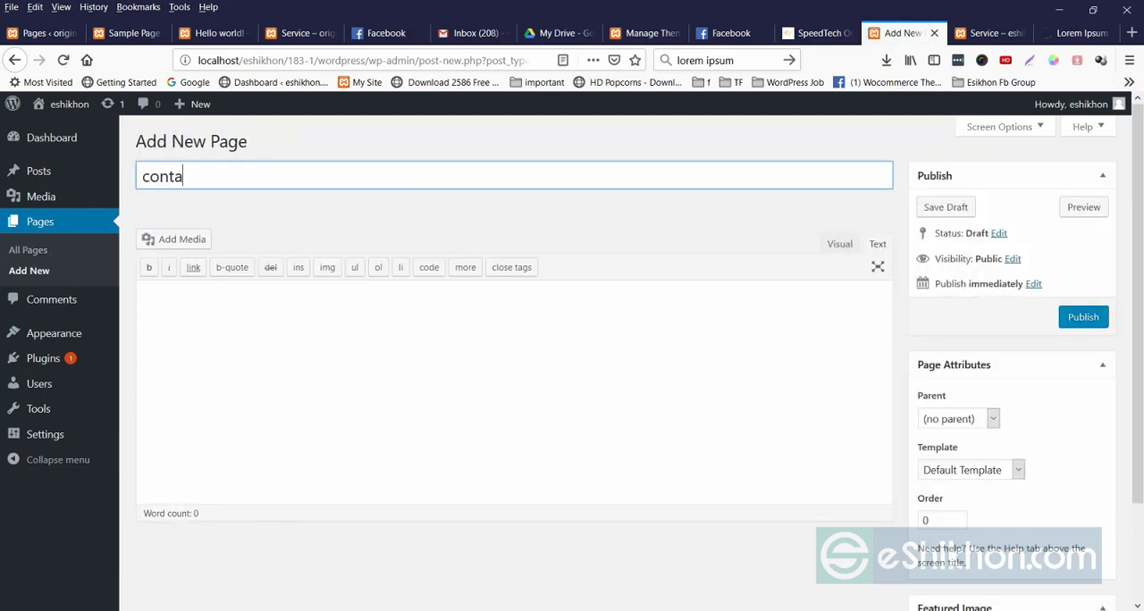
{"action": "type", "text": "ct us"}
{"action": "left_click", "coordinate": [1083, 318]}
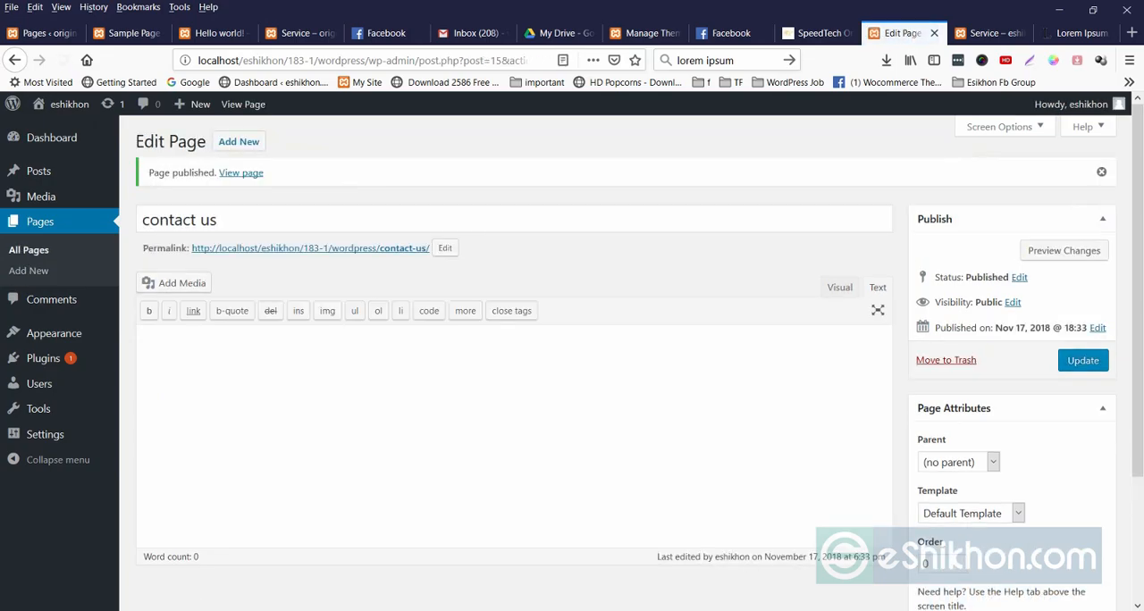
Copy the "Why do we use it?" paragraph from lipsum.com into the contact us page's body, update the page and return to the pages list.
{"action": "left_click", "coordinate": [990, 33]}
{"action": "left_click", "coordinate": [1080, 33]}
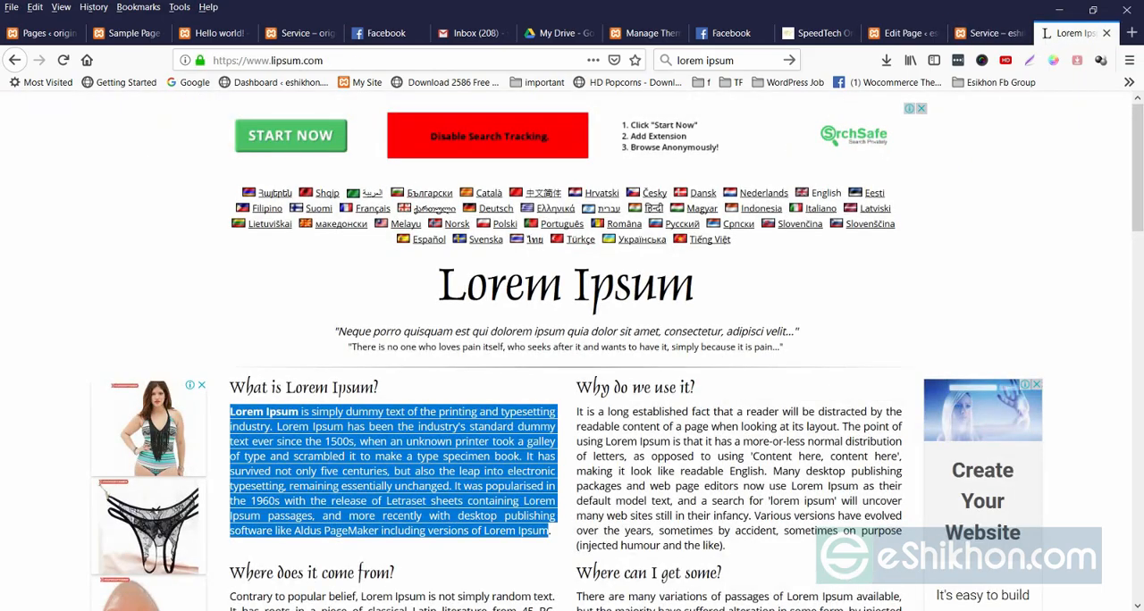
{"action": "scroll", "coordinate": [572, 358], "scroll_direction": "down", "scroll_amount": 4}
{"action": "left_click_drag", "start_coordinate": [725, 311], "coordinate": [622, 222]}
{"action": "left_click", "coordinate": [623, 224]}
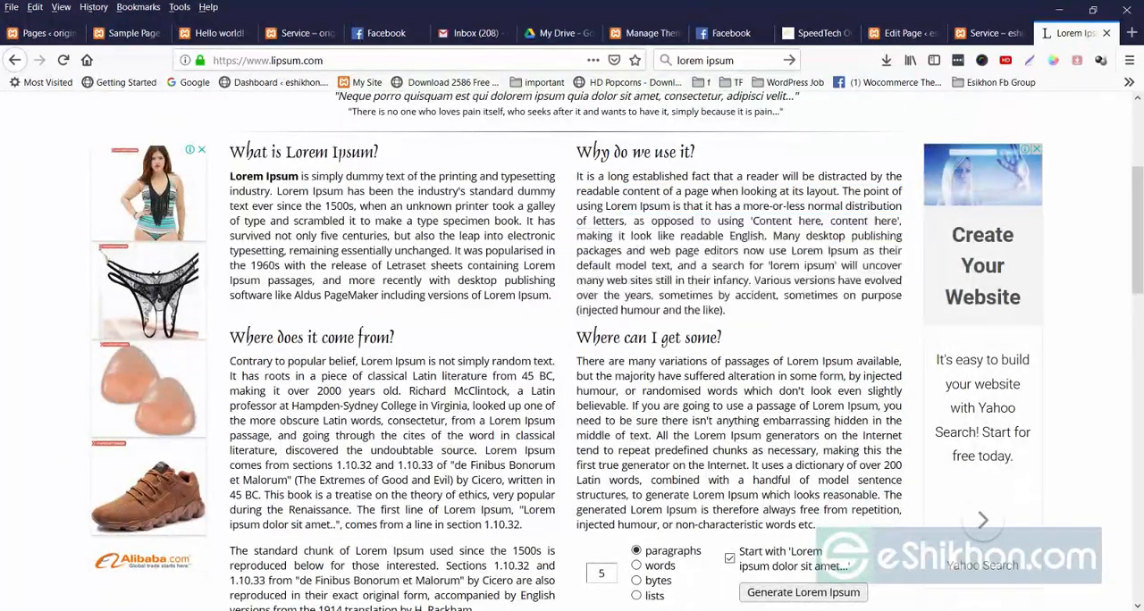
{"action": "left_click_drag", "start_coordinate": [579, 176], "coordinate": [727, 311]}
{"action": "key", "text": "ctrl+c"}
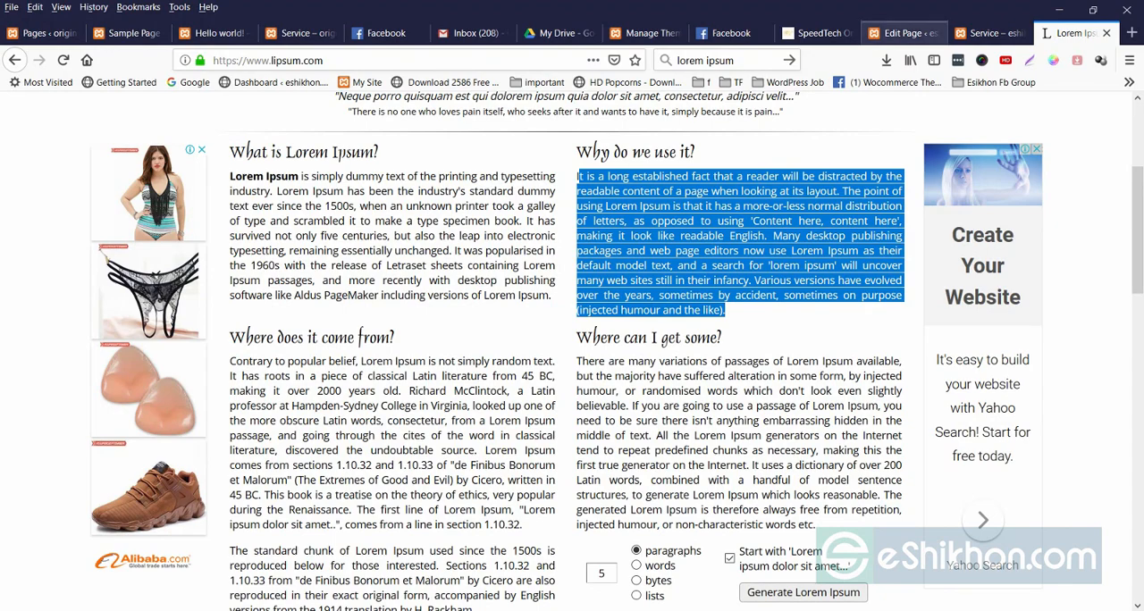
{"action": "left_click", "coordinate": [901, 33]}
{"action": "key", "text": "ctrl+v"}
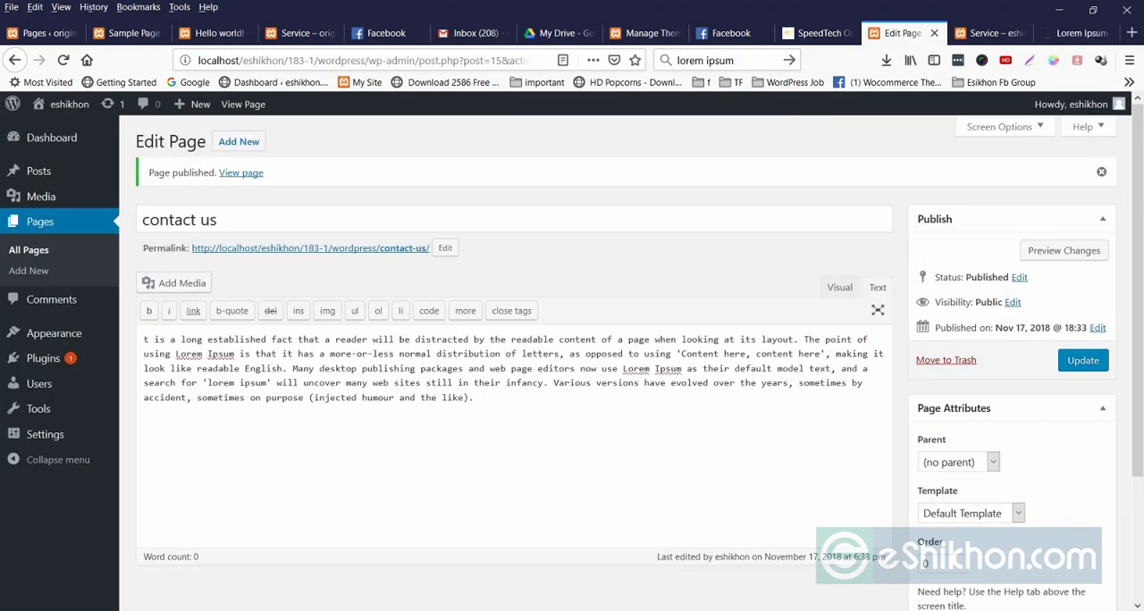
{"action": "left_click", "coordinate": [1083, 361]}
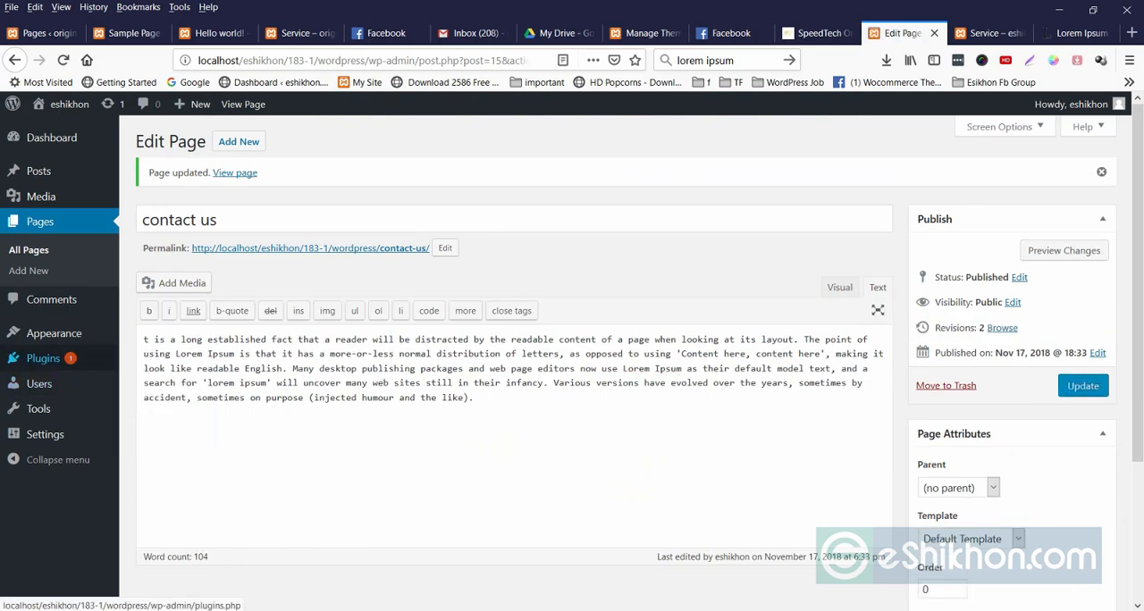
{"action": "left_click", "coordinate": [1083, 386]}
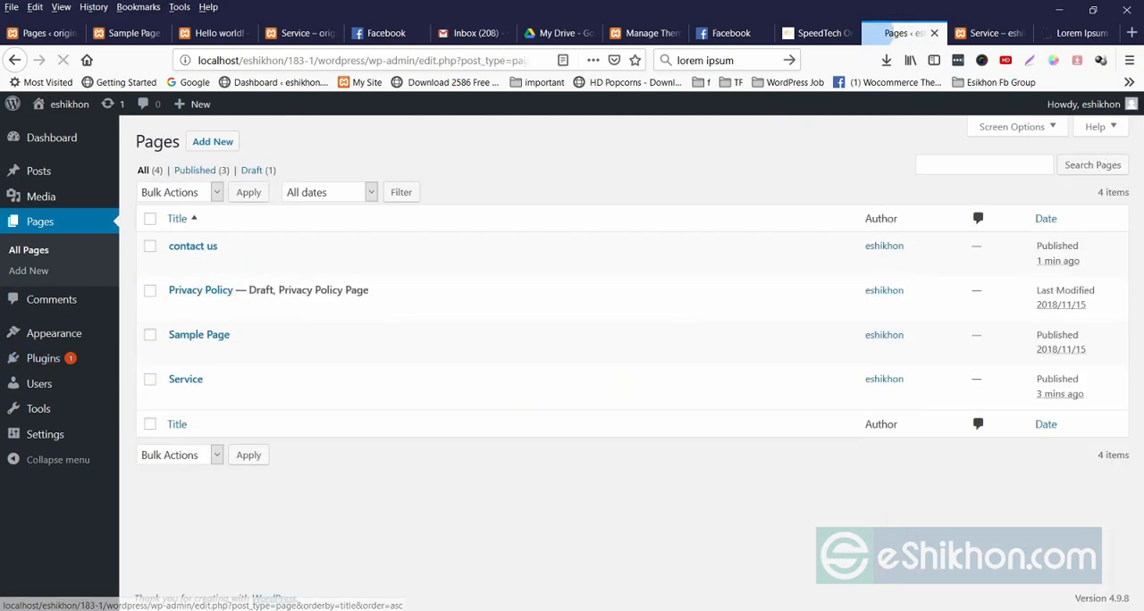
Reload the live site, open the contact us page from its navigation and examine the page title and paragraph.
{"action": "left_click", "coordinate": [987, 33]}
{"action": "left_click", "coordinate": [614, 195]}
{"action": "right_click", "coordinate": [613, 195]}
{"action": "left_click", "coordinate": [708, 209]}
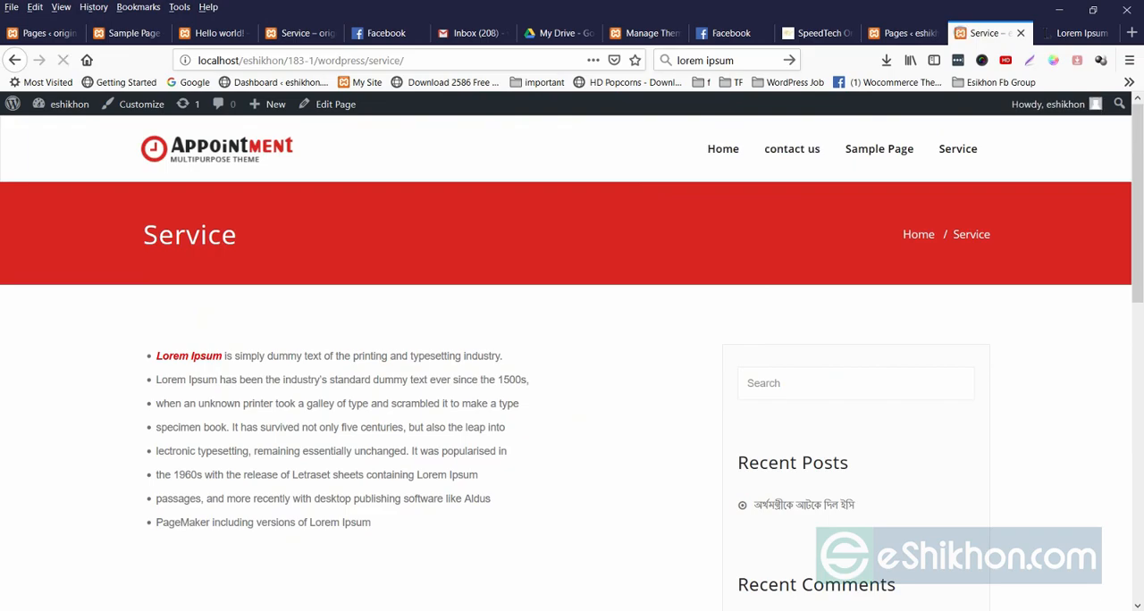
{"action": "left_click", "coordinate": [792, 148]}
{"action": "left_click_drag", "start_coordinate": [143, 235], "coordinate": [278, 236]}
{"action": "left_click", "coordinate": [279, 268]}
{"action": "left_click_drag", "start_coordinate": [141, 354], "coordinate": [671, 448]}
{"action": "left_click", "coordinate": [671, 449]}
{"action": "left_click_drag", "start_coordinate": [195, 354], "coordinate": [295, 391]}
{"action": "left_click_drag", "start_coordinate": [462, 391], "coordinate": [366, 447]}
Compare the contact us page's text in the editor with the live page.
{"action": "left_click", "coordinate": [903, 33]}
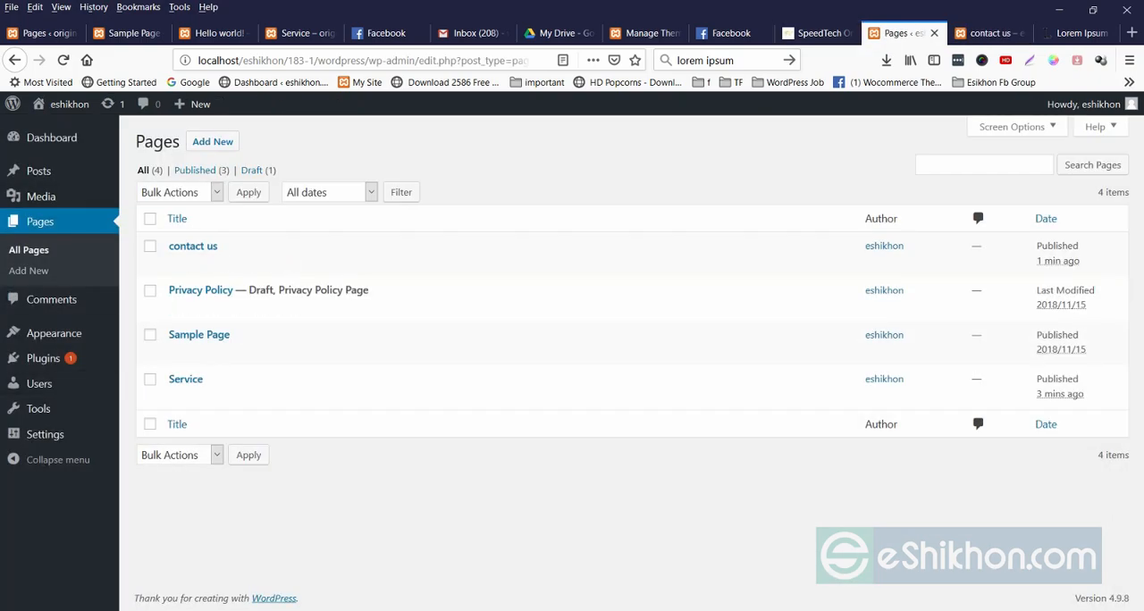
{"action": "left_click", "coordinate": [192, 245]}
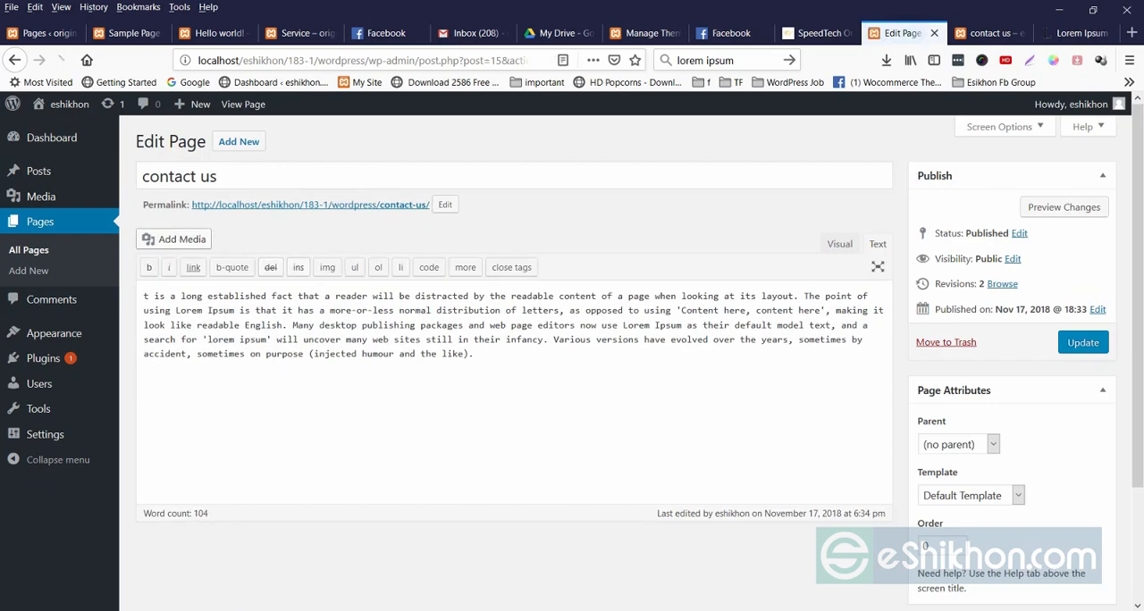
{"action": "left_click", "coordinate": [40, 221]}
{"action": "left_click", "coordinate": [991, 33]}
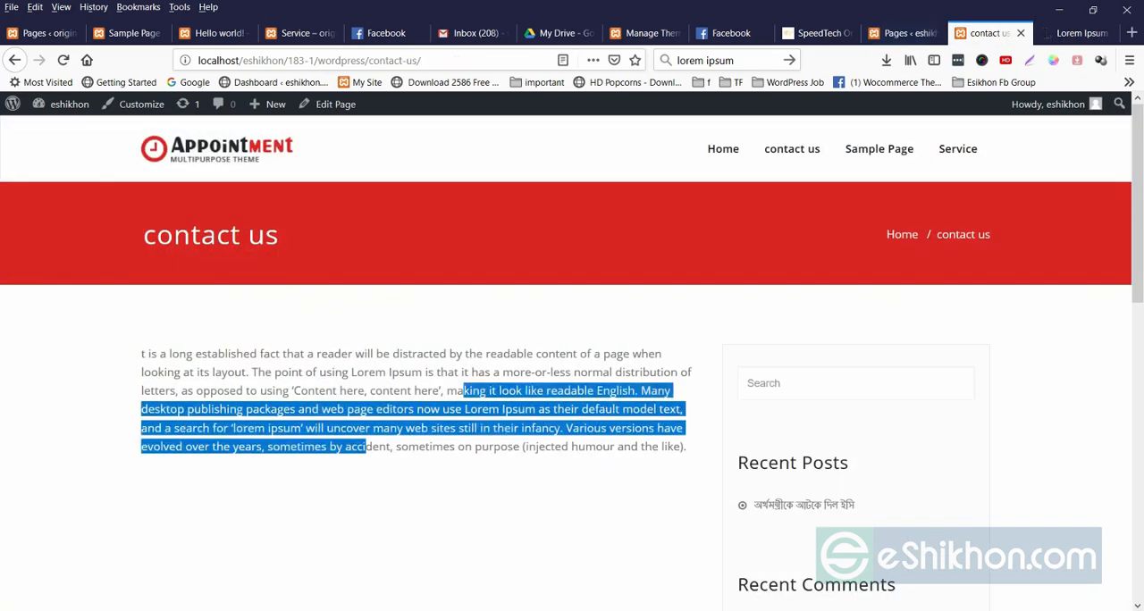
{"action": "left_click", "coordinate": [416, 447]}
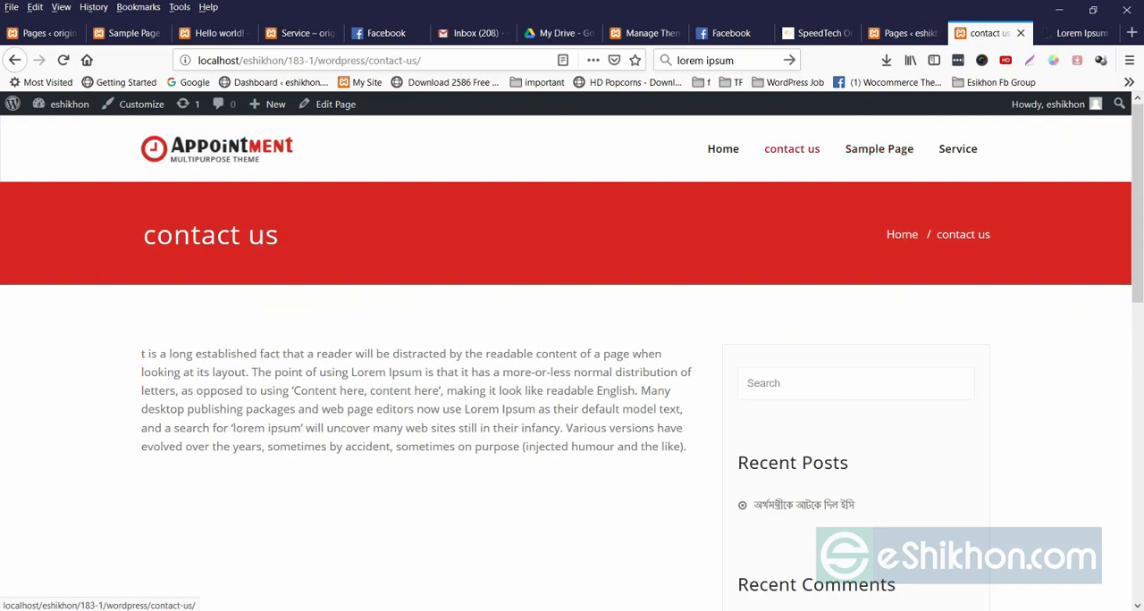
Open the menu editor and reorder the items as Home, Sample Page, Service, contact us.
{"action": "left_click", "coordinate": [898, 33]}
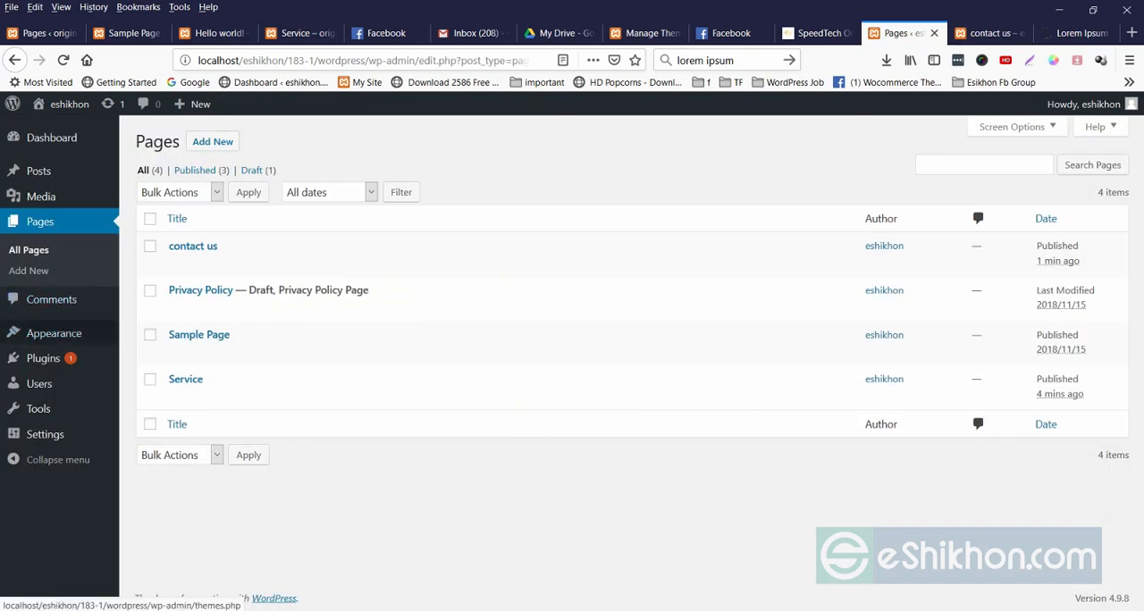
{"action": "left_click", "coordinate": [143, 398]}
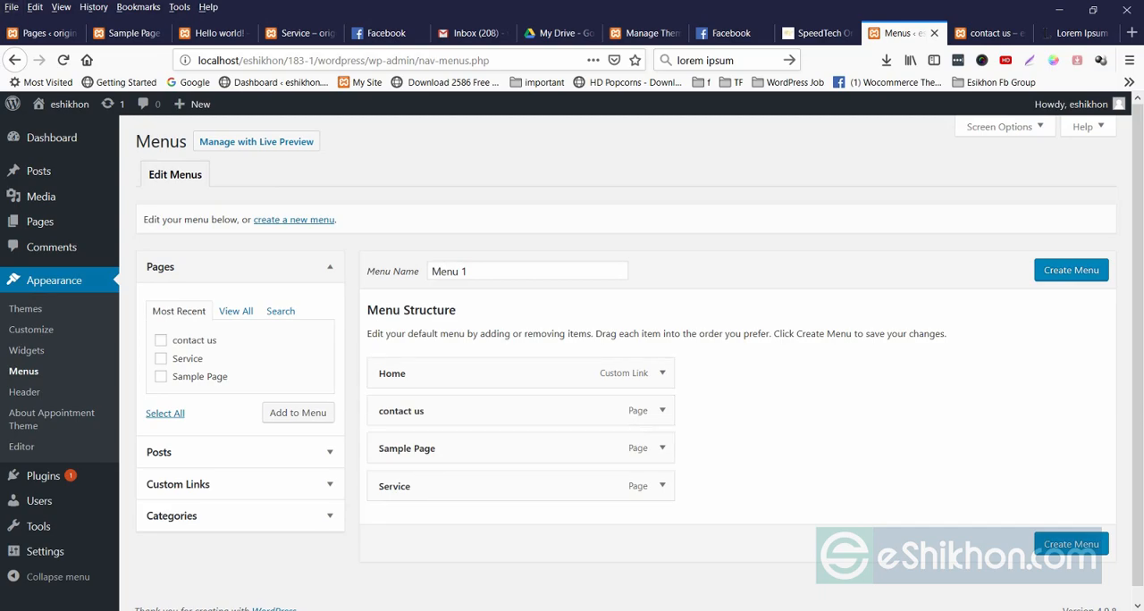
{"action": "scroll", "coordinate": [519, 483], "scroll_direction": "down", "scroll_amount": 1}
{"action": "left_click_drag", "start_coordinate": [447, 473], "coordinate": [454, 411]}
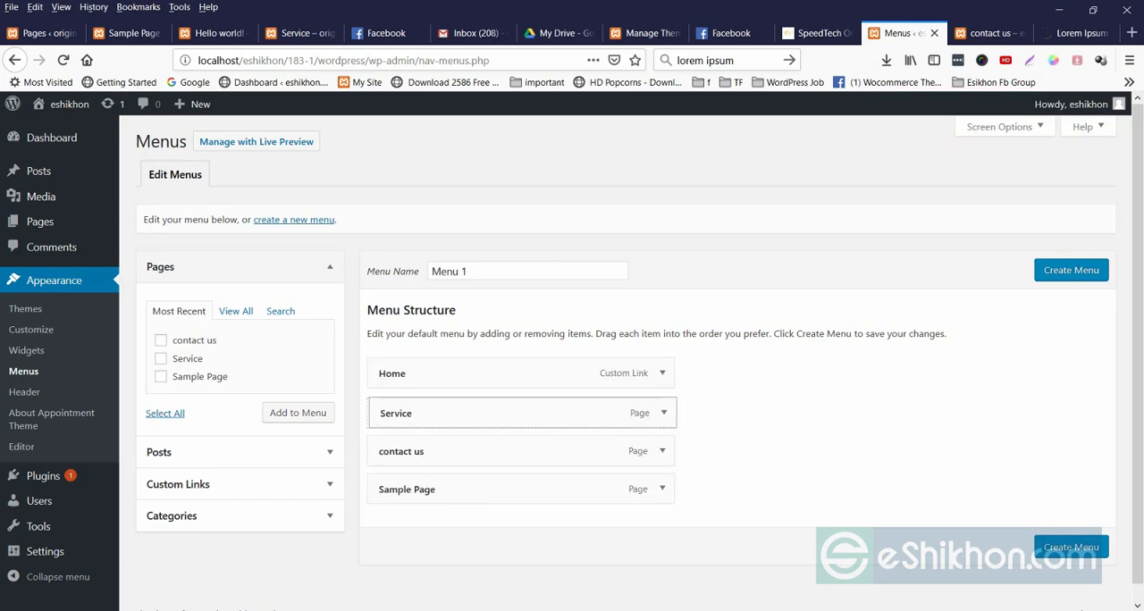
{"action": "left_click_drag", "start_coordinate": [429, 489], "coordinate": [427, 412]}
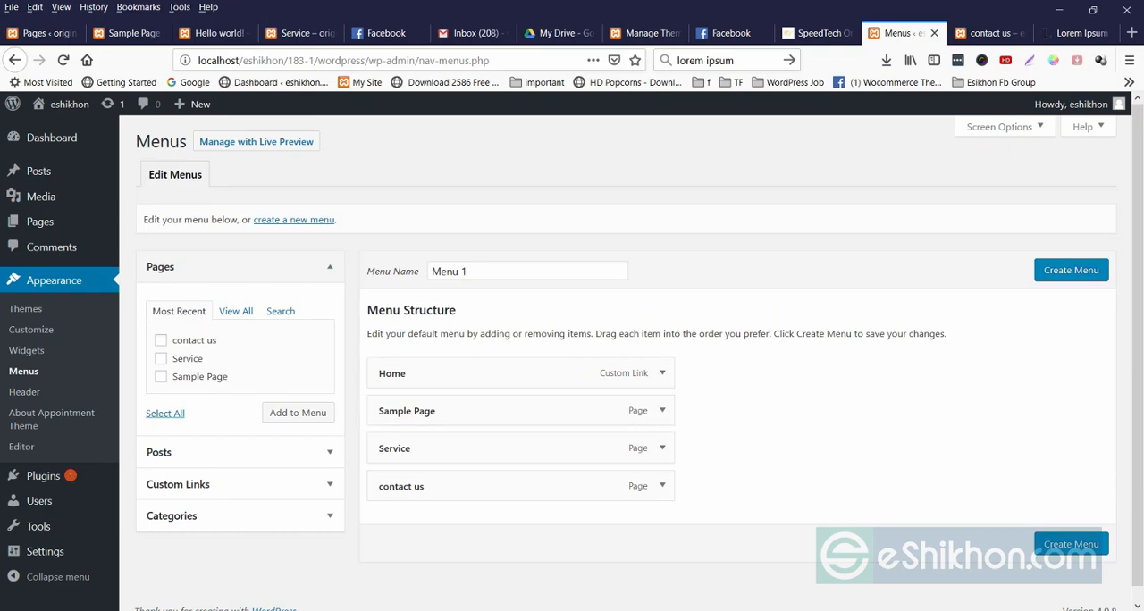
Compare the new item order with the live navigation, rename the menu "Menu" and create it.
{"action": "left_click", "coordinate": [991, 33]}
{"action": "left_click", "coordinate": [898, 33]}
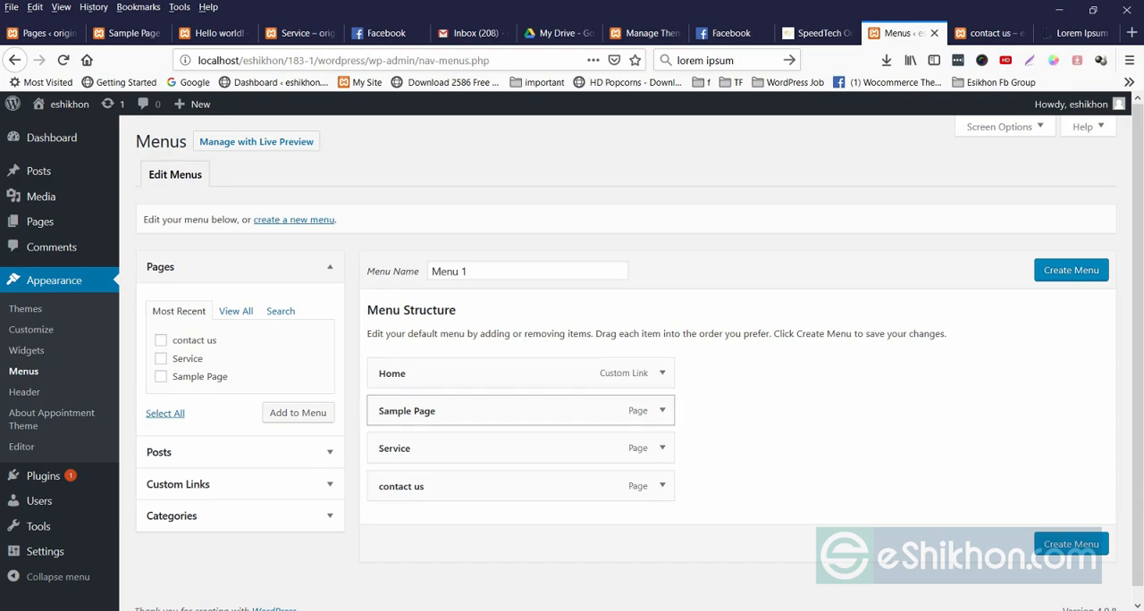
{"action": "left_click", "coordinate": [991, 33]}
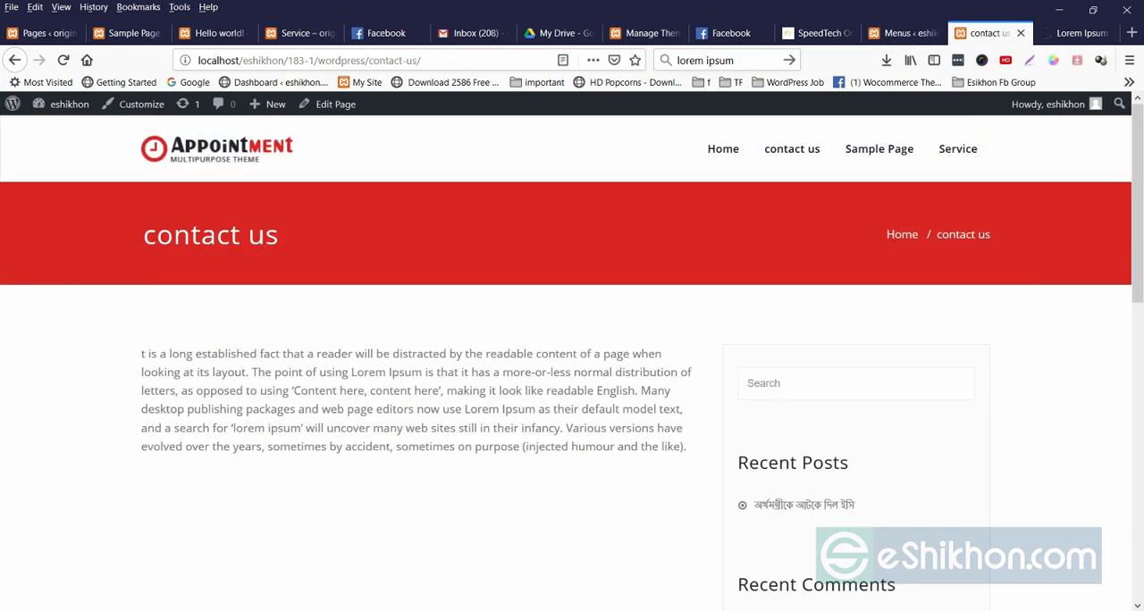
{"action": "left_click", "coordinate": [898, 33]}
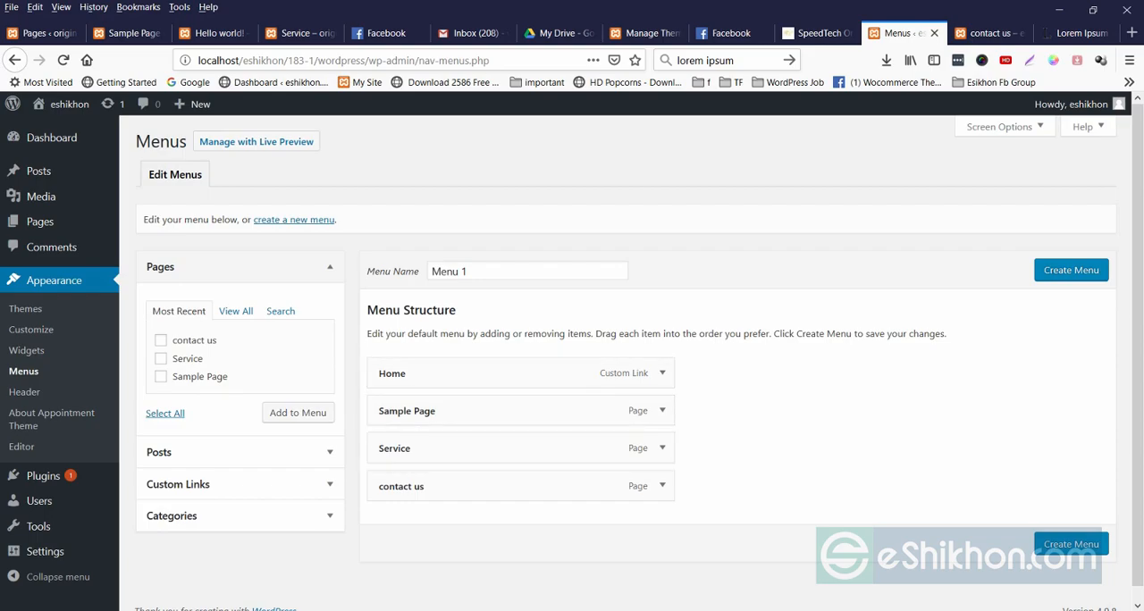
{"action": "double_click", "coordinate": [463, 271]}
{"action": "key", "text": "BackSpace"}
{"action": "key", "text": "Return"}
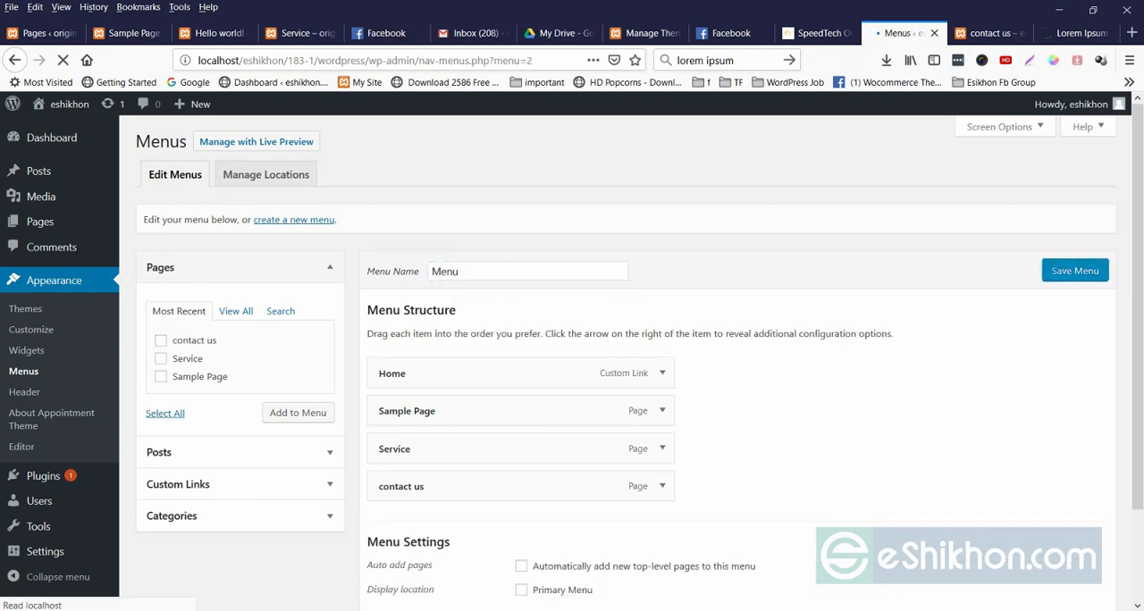
Assign the menu to the Primary Menu display location, save it and reload the live contact us page to check the navigation.
{"action": "scroll", "coordinate": [625, 357], "scroll_direction": "down", "scroll_amount": 2}
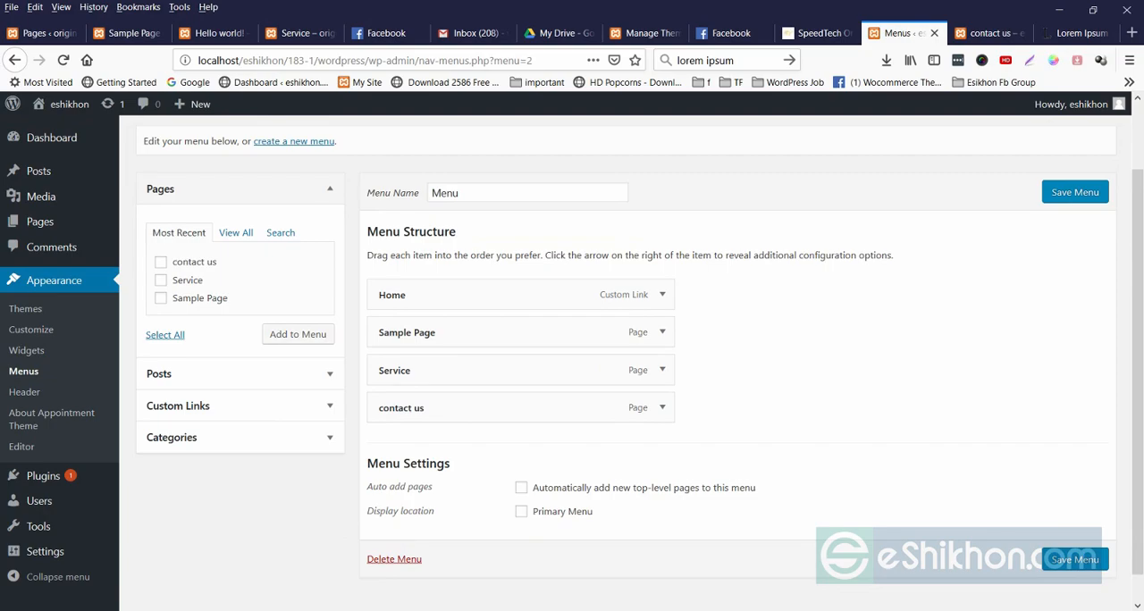
{"action": "key", "text": "ctrl+Tab"}
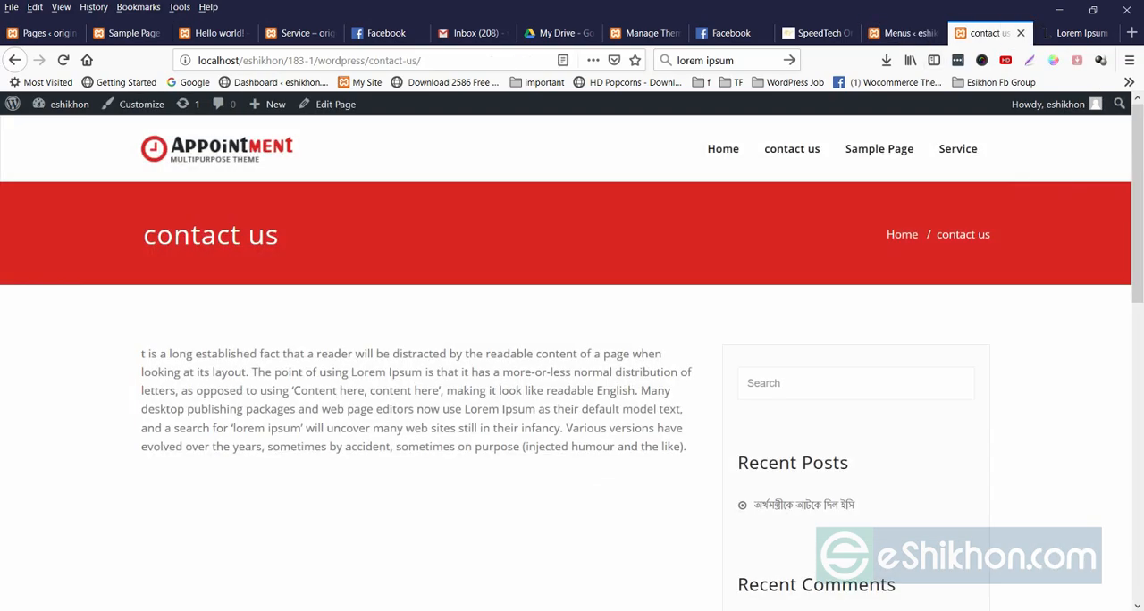
{"action": "key", "text": "ctrl+shift+Tab"}
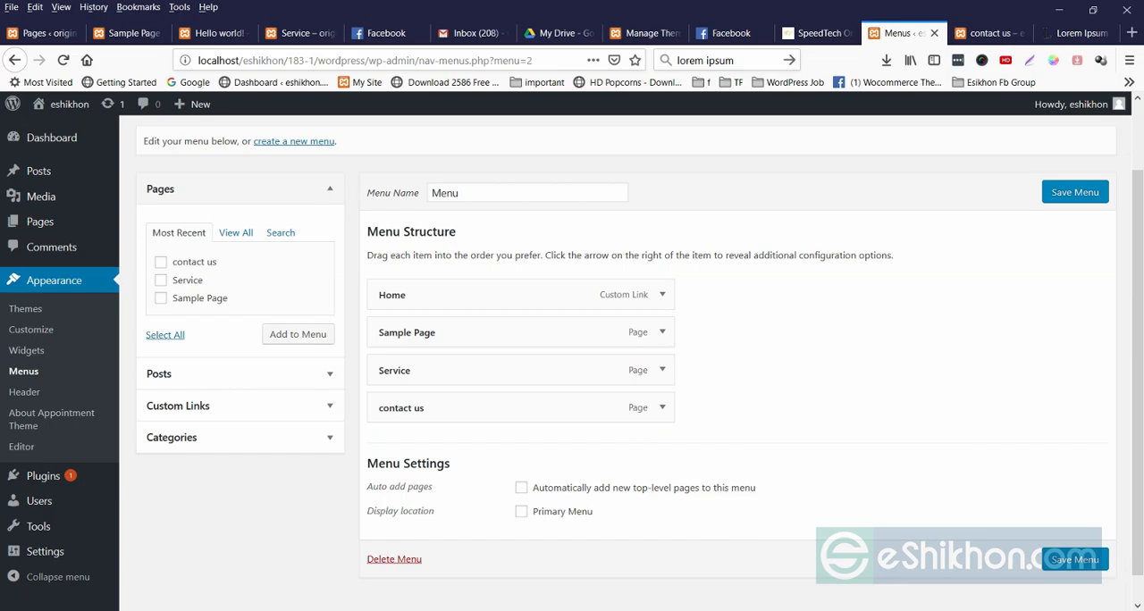
{"action": "left_click", "coordinate": [521, 512]}
{"action": "left_click", "coordinate": [1075, 193]}
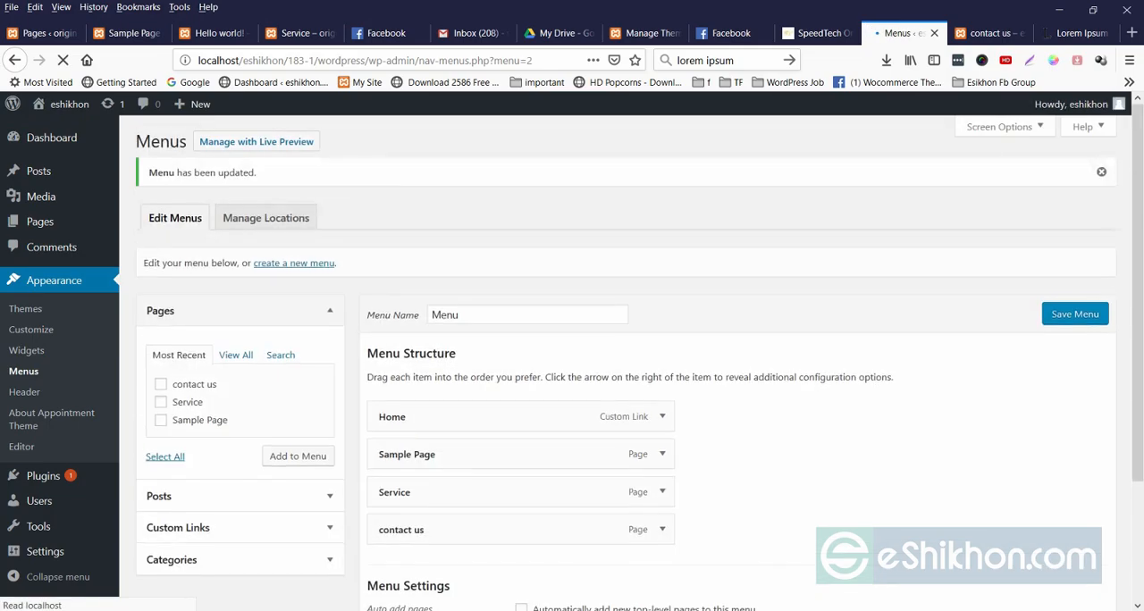
{"action": "key", "text": "ctrl+Tab"}
{"action": "right_click", "coordinate": [685, 189]}
{"action": "left_click", "coordinate": [776, 201]}
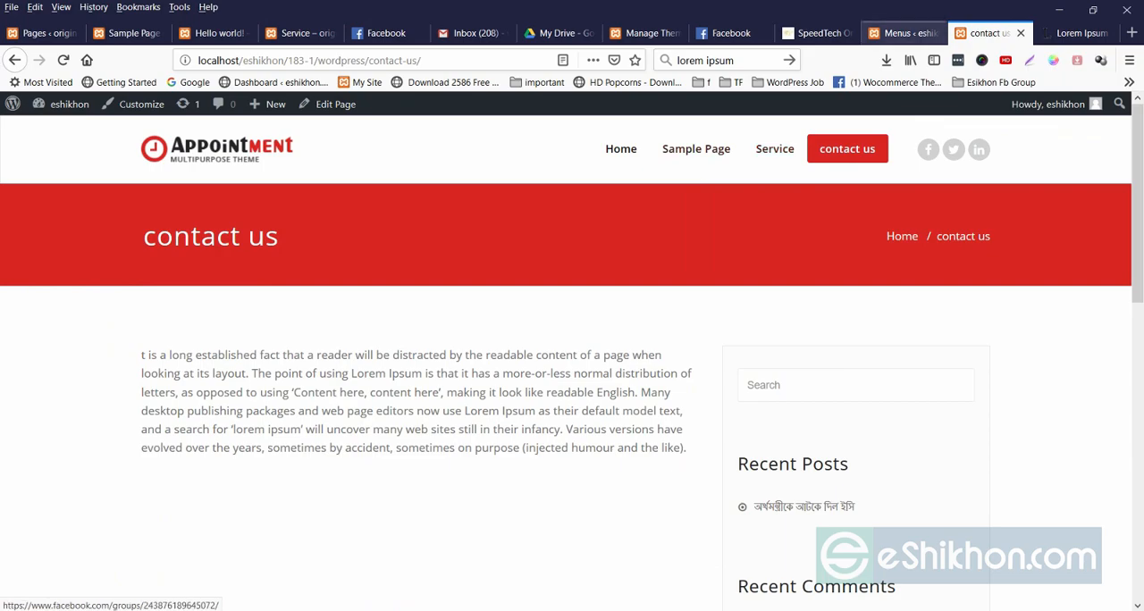
Move contact us above Home in the menu structure, save the menu and reload the live page to check the order.
{"action": "left_click", "coordinate": [900, 34]}
{"action": "scroll", "coordinate": [518, 384], "scroll_direction": "down", "scroll_amount": 3}
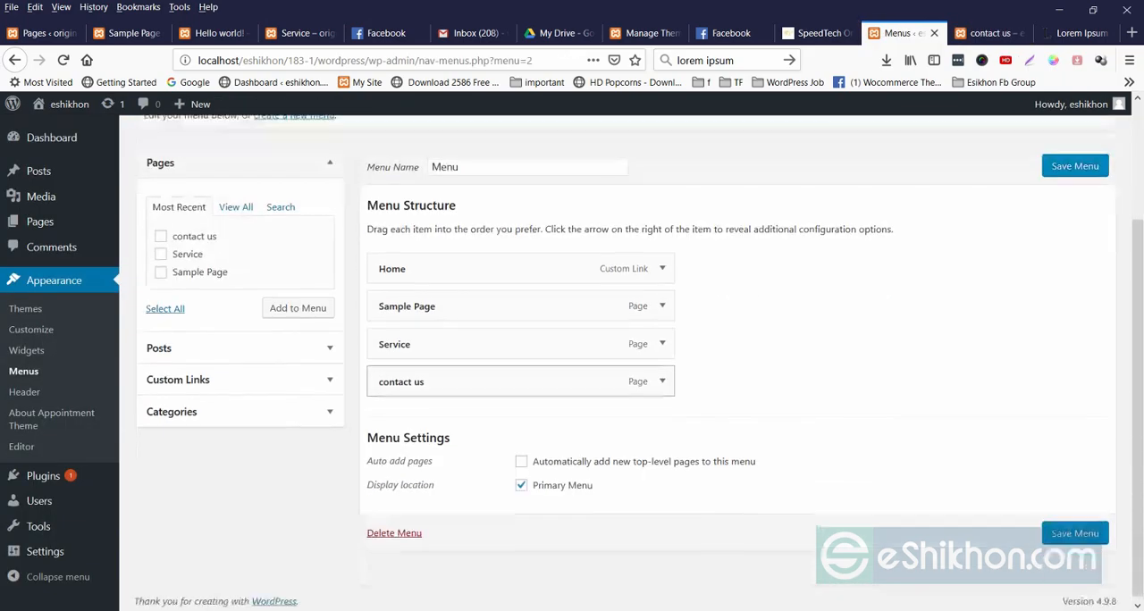
{"action": "left_click_drag", "start_coordinate": [447, 380], "coordinate": [447, 304]}
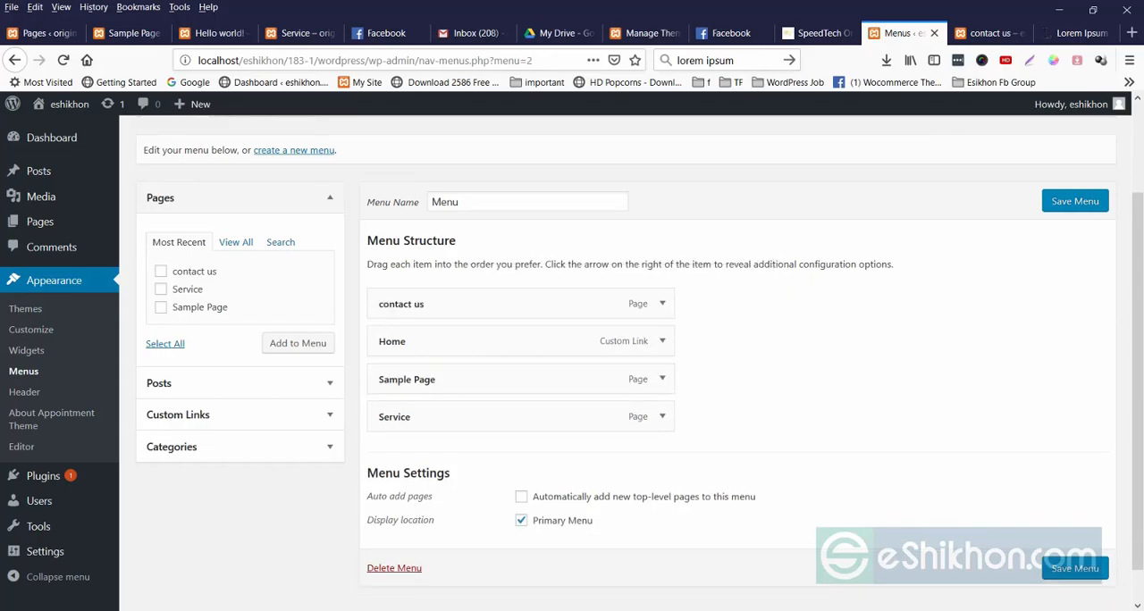
{"action": "left_click", "coordinate": [991, 33]}
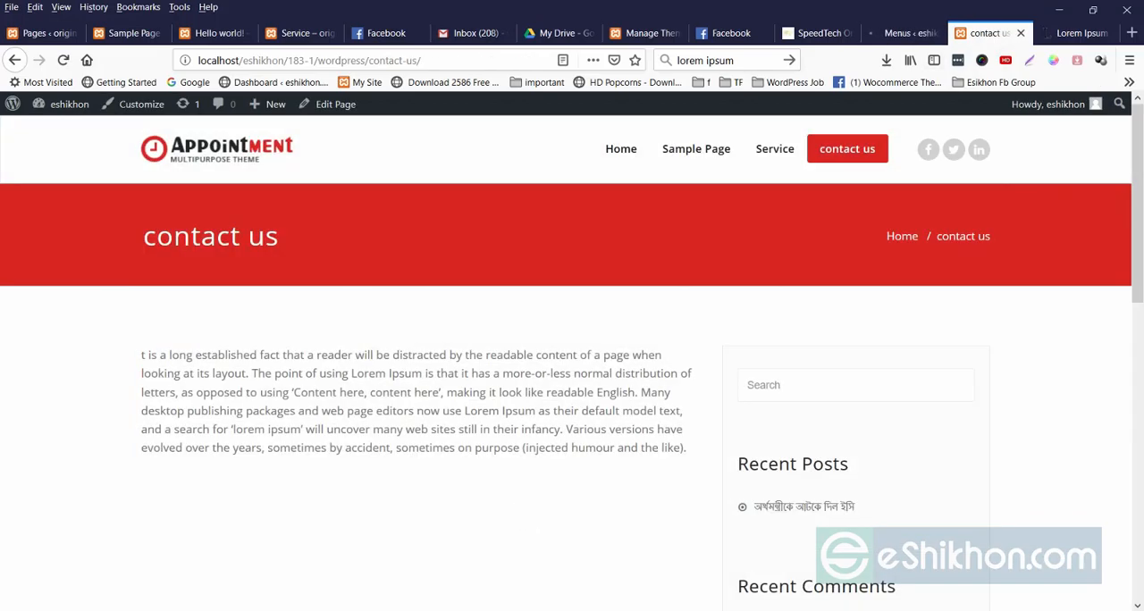
{"action": "right_click", "coordinate": [510, 194]}
{"action": "left_click", "coordinate": [601, 206]}
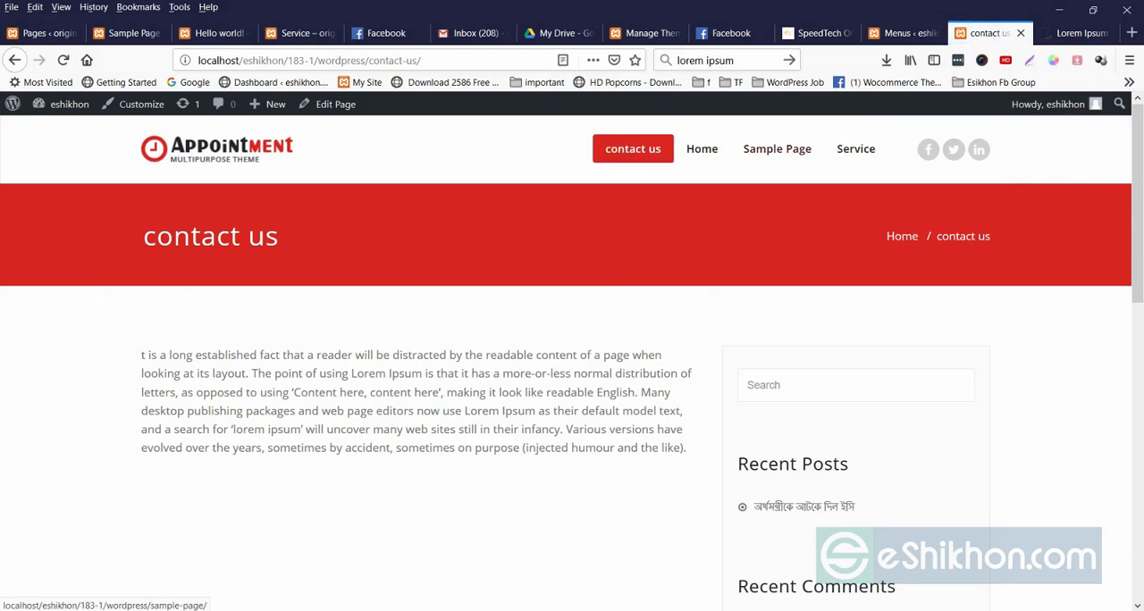
Review the saved menu's structure and settings, and return to the list of all pages.
{"action": "left_click", "coordinate": [901, 33]}
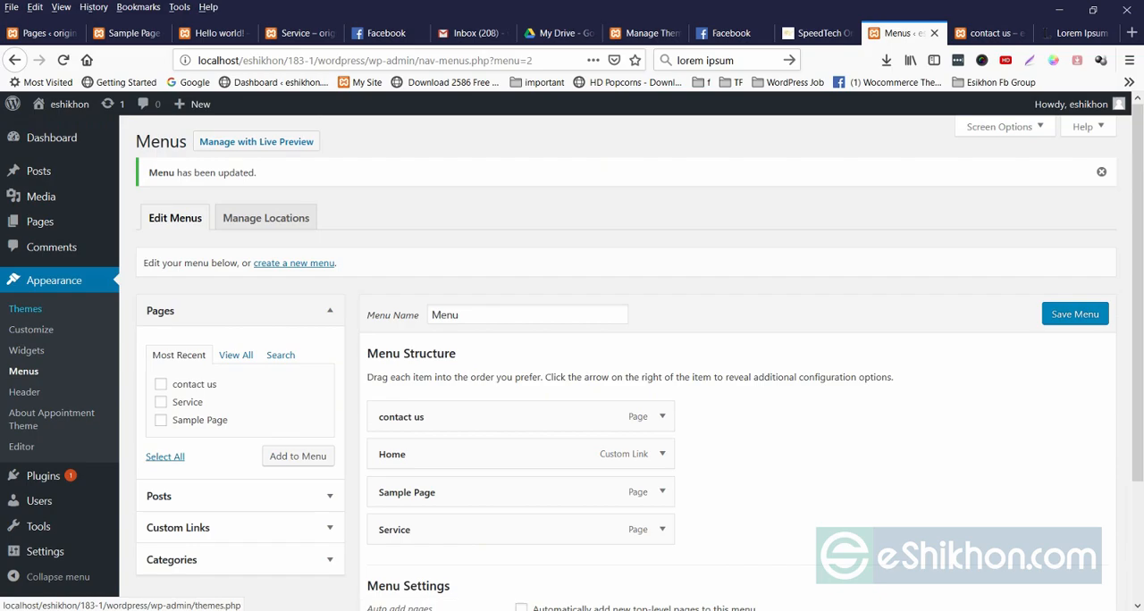
{"action": "scroll", "coordinate": [519, 402], "scroll_direction": "down", "scroll_amount": 2}
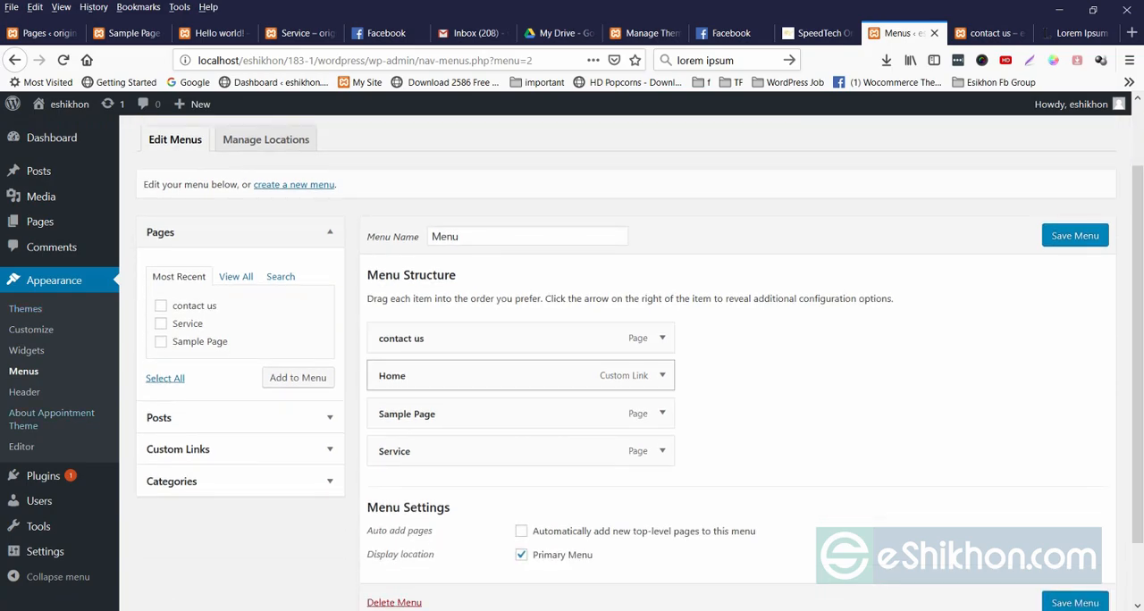
{"action": "scroll", "coordinate": [626, 384], "scroll_direction": "down", "scroll_amount": 1}
{"action": "scroll", "coordinate": [626, 385], "scroll_direction": "up", "scroll_amount": 1}
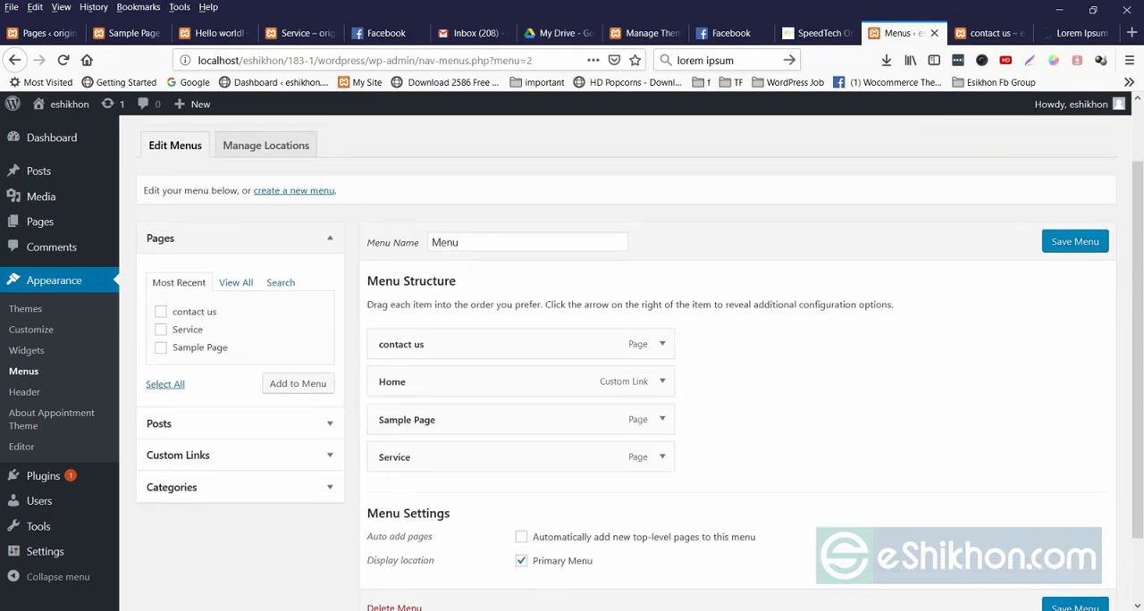
{"action": "left_click", "coordinate": [40, 221]}
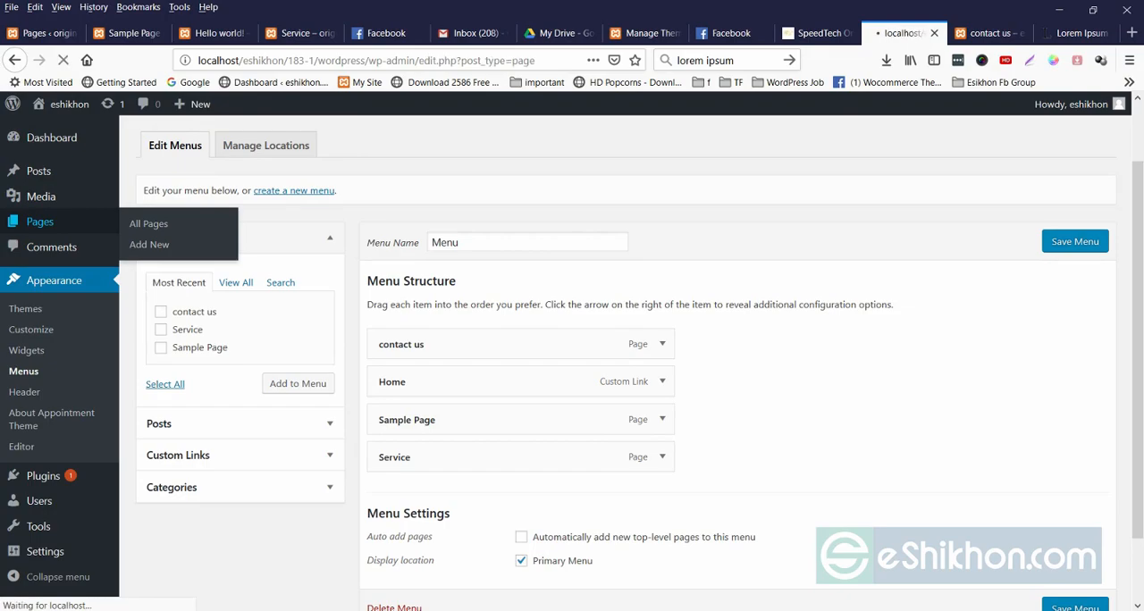
Start a new page and title it "Lorem Ipsum", using the words copied from the first paragraph on lipsum.com.
{"action": "left_click", "coordinate": [212, 141]}
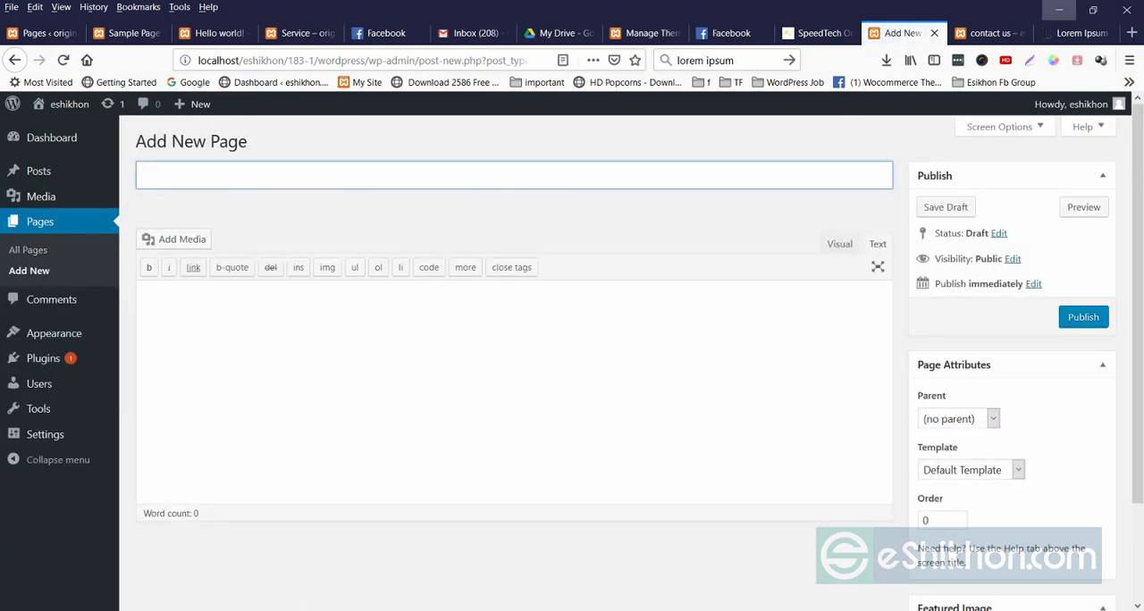
{"action": "left_click", "coordinate": [1076, 33]}
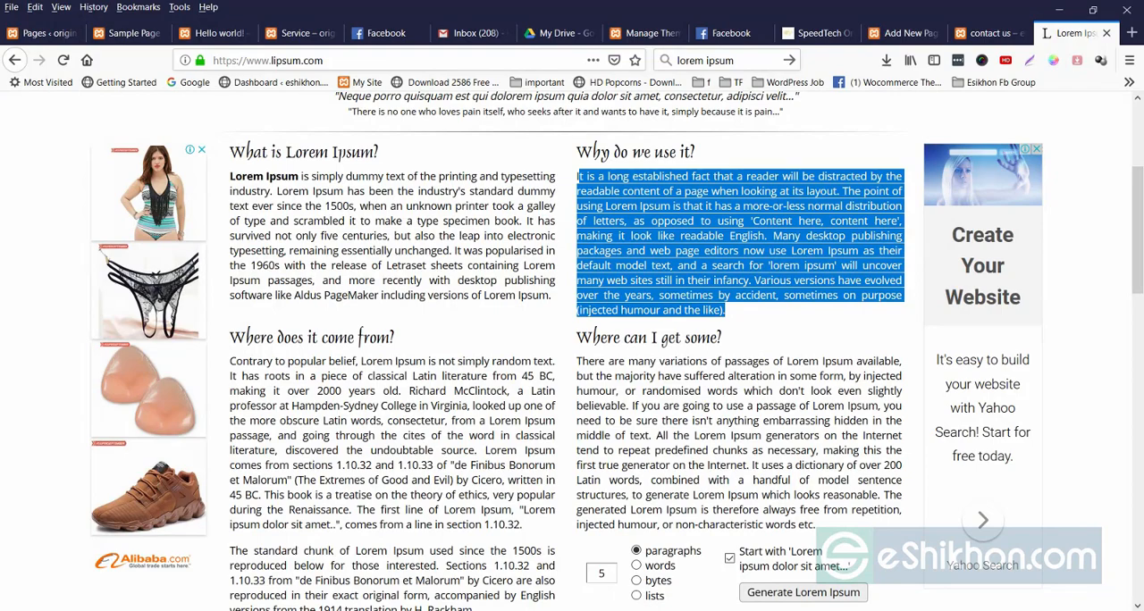
{"action": "left_click_drag", "start_coordinate": [577, 152], "coordinate": [614, 152]}
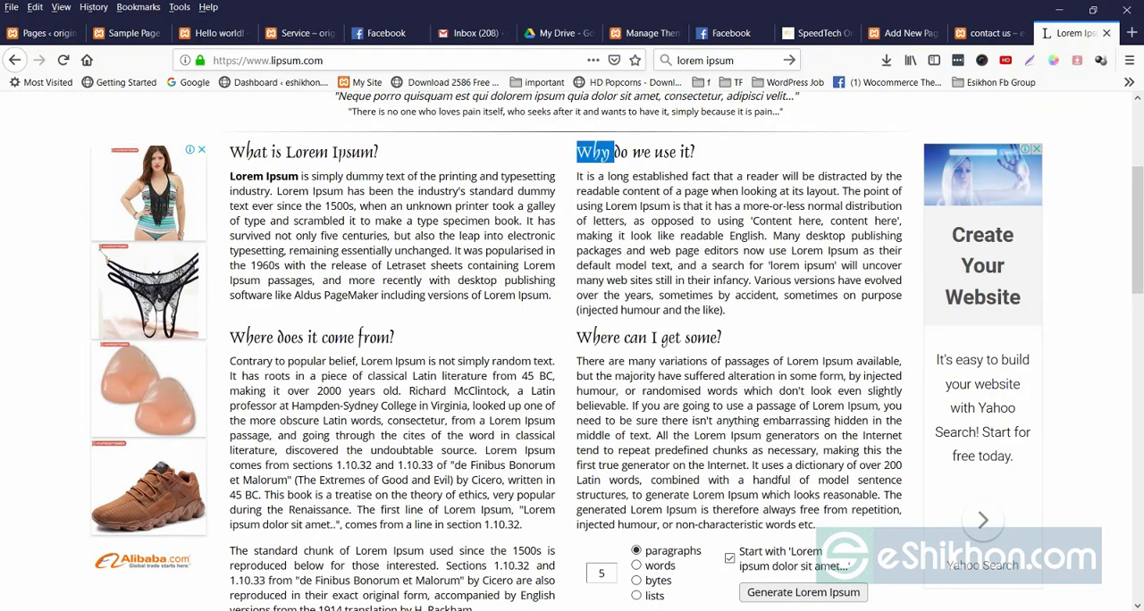
{"action": "left_click_drag", "start_coordinate": [726, 311], "coordinate": [301, 176]}
{"action": "key", "text": "ctrl+c"}
{"action": "left_click", "coordinate": [282, 176]}
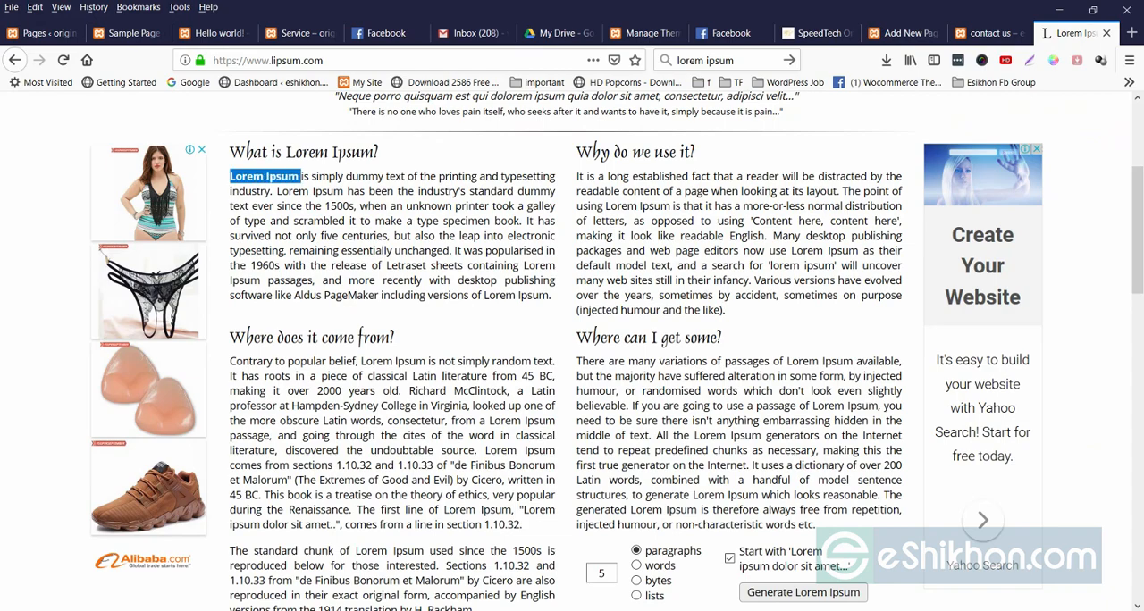
{"action": "left_click", "coordinate": [901, 33]}
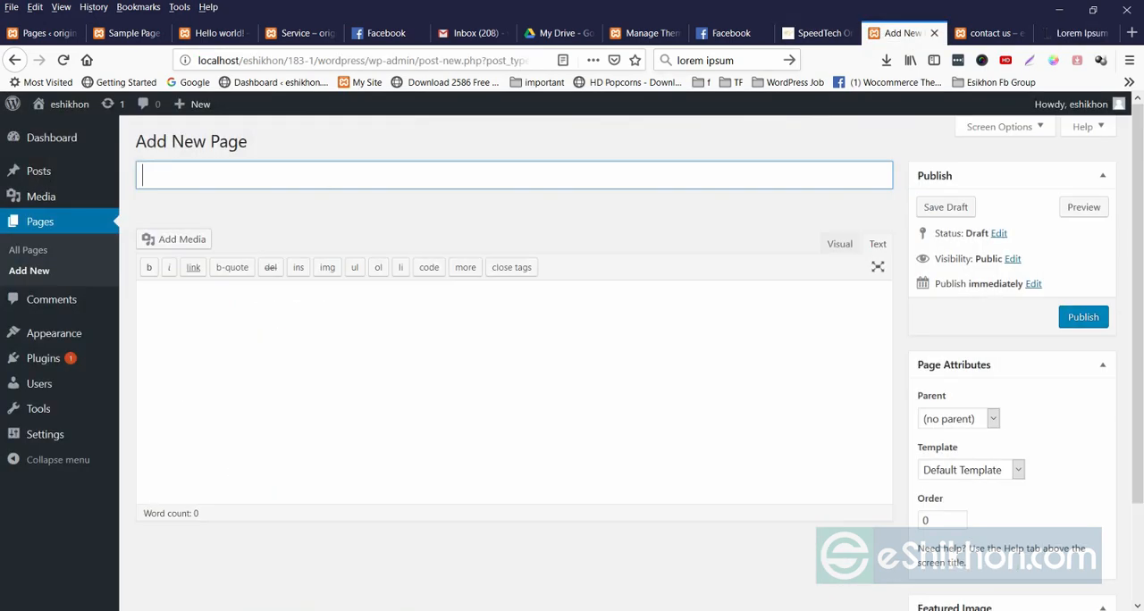
{"action": "key", "text": "ctrl+v"}
{"action": "key", "text": "Tab"}
Copy the full "What is Lorem Ipsum?" paragraph from lipsum.com into the page body and publish the page.
{"action": "left_click", "coordinate": [1077, 33]}
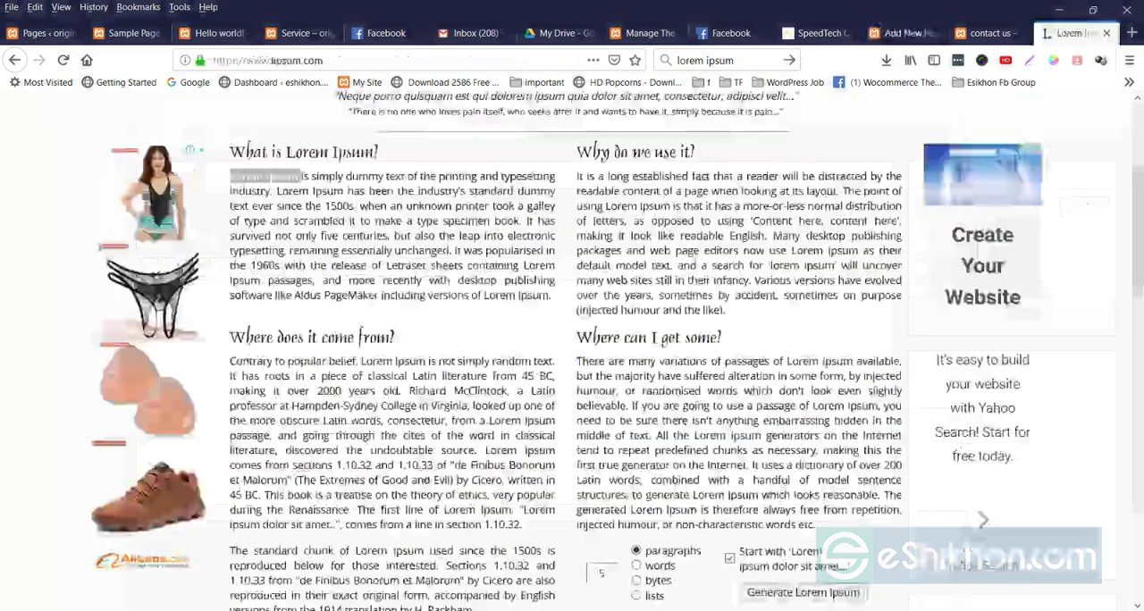
{"action": "left_click", "coordinate": [230, 176]}
{"action": "left_click_drag", "start_coordinate": [230, 176], "coordinate": [550, 296]}
{"action": "key", "text": "ctrl+c"}
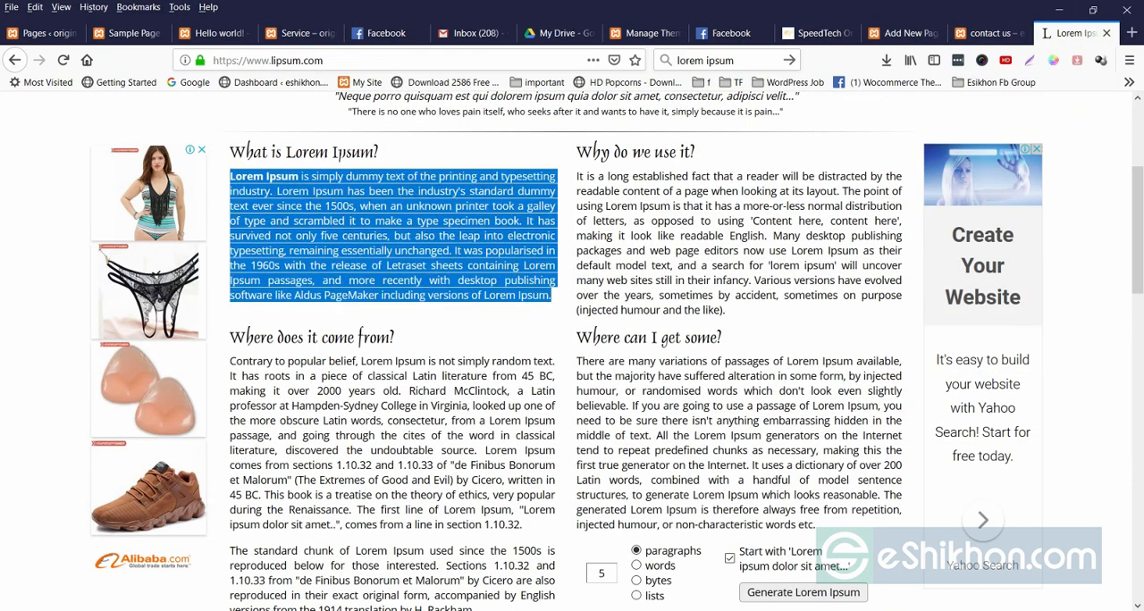
{"action": "left_click", "coordinate": [903, 33]}
{"action": "key", "text": "ctrl+v"}
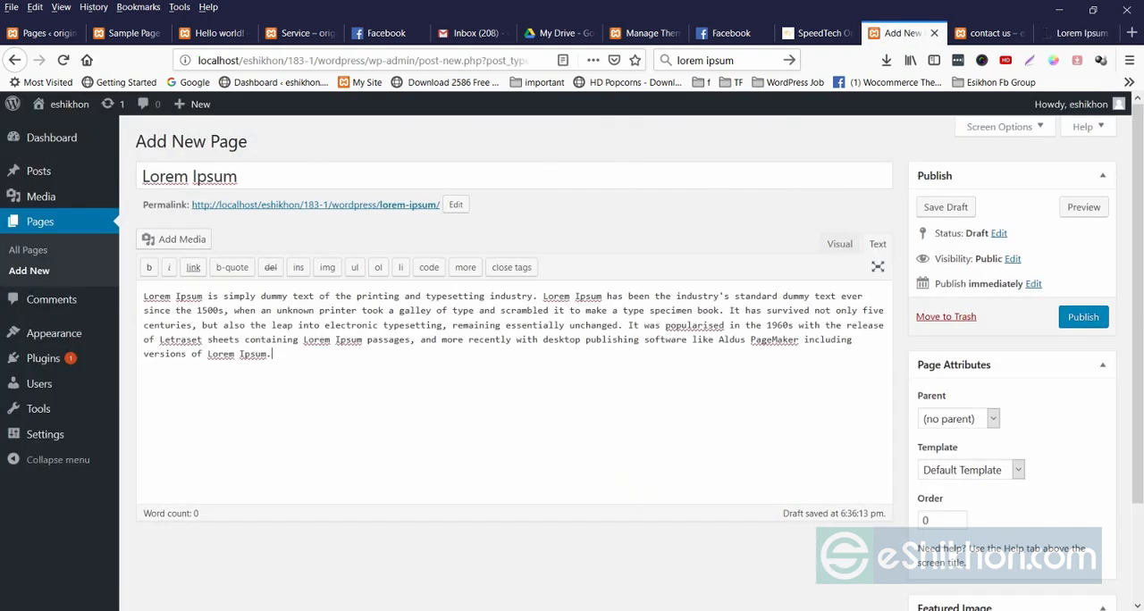
{"action": "left_click", "coordinate": [1083, 316]}
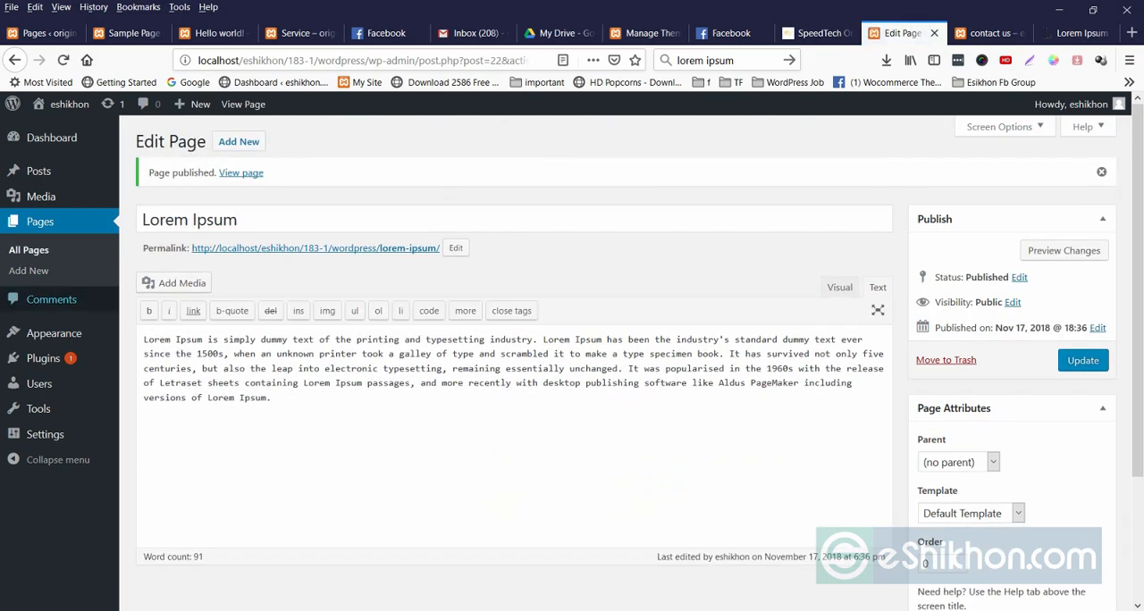
Check the list of all pages for the new Lorem Ipsum page, and open the menu editor.
{"action": "left_click", "coordinate": [29, 250]}
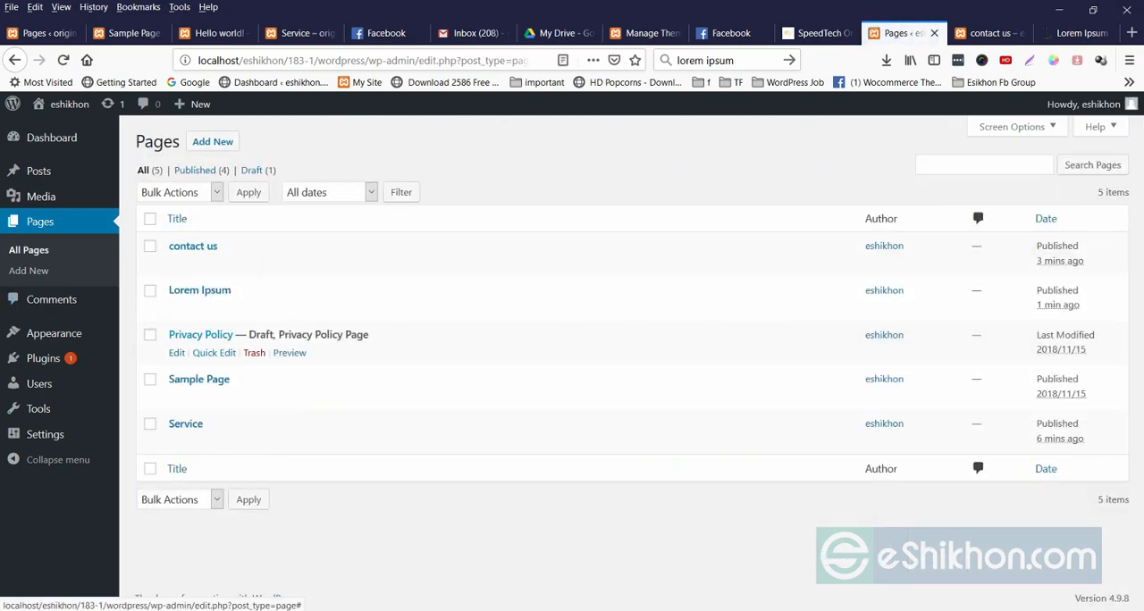
{"action": "mouse_move", "coordinate": [53, 333]}
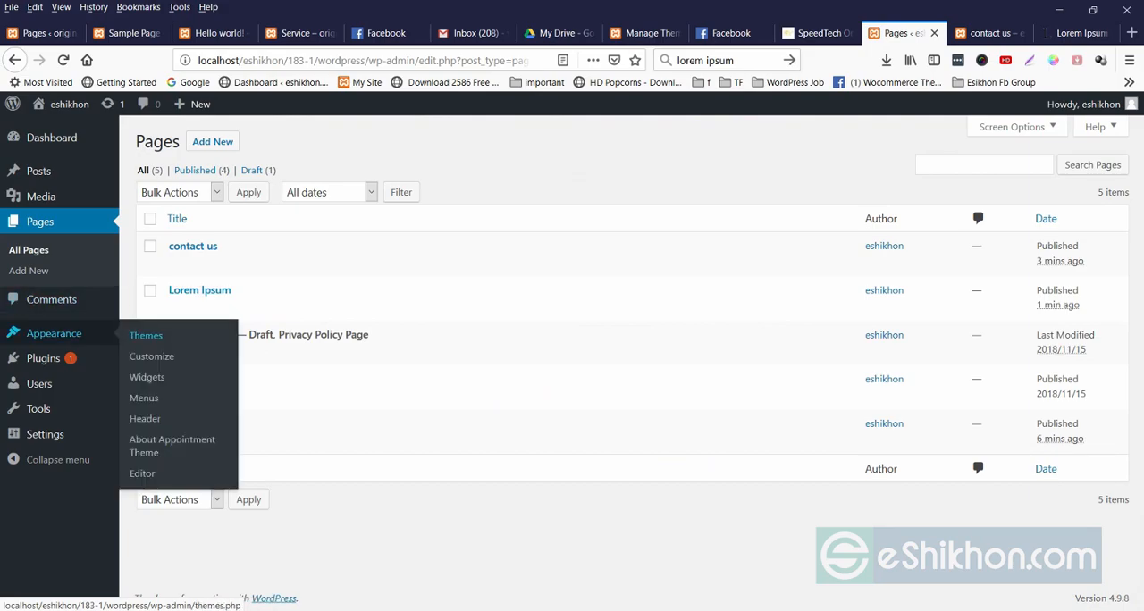
{"action": "left_click", "coordinate": [144, 398]}
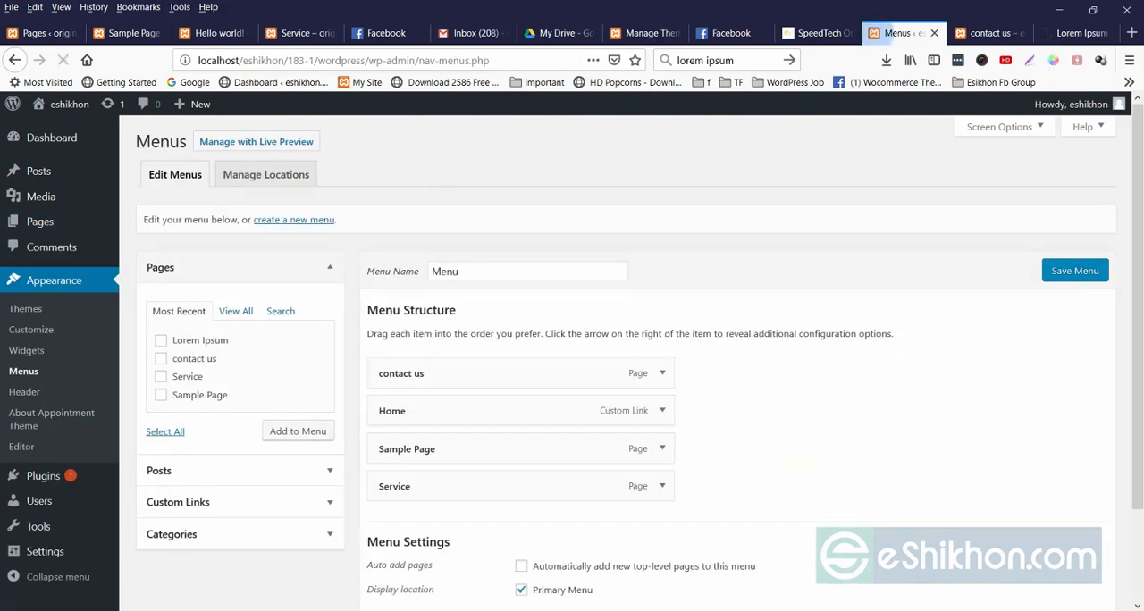
Reload the live contact us page to check its navigation for the new page, and return to the menu editor.
{"action": "left_click", "coordinate": [988, 33]}
{"action": "right_click", "coordinate": [738, 227]}
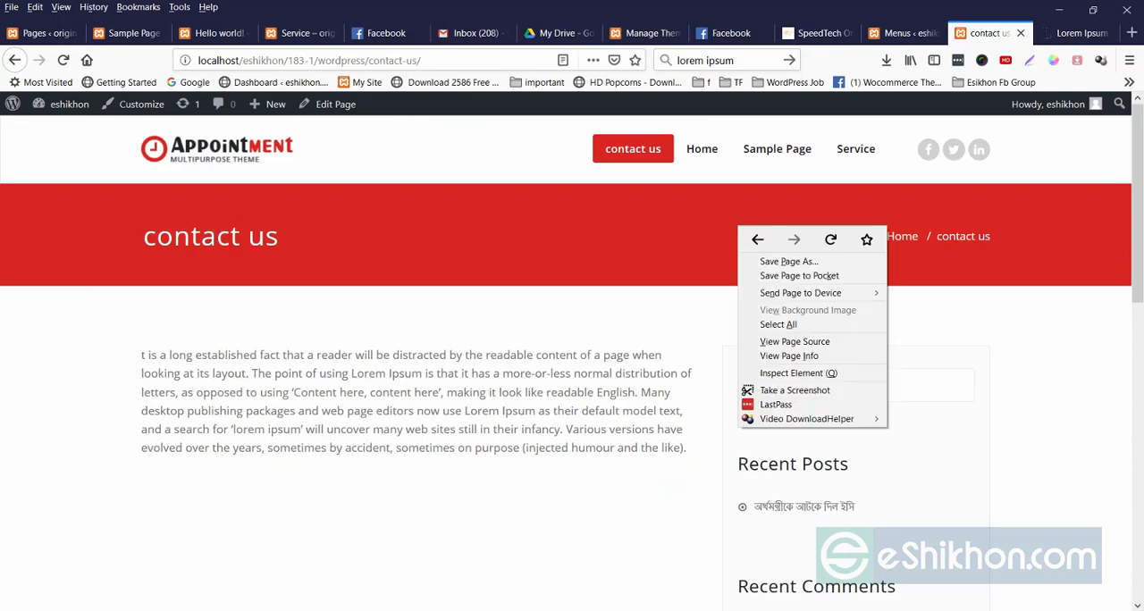
{"action": "left_click", "coordinate": [831, 239]}
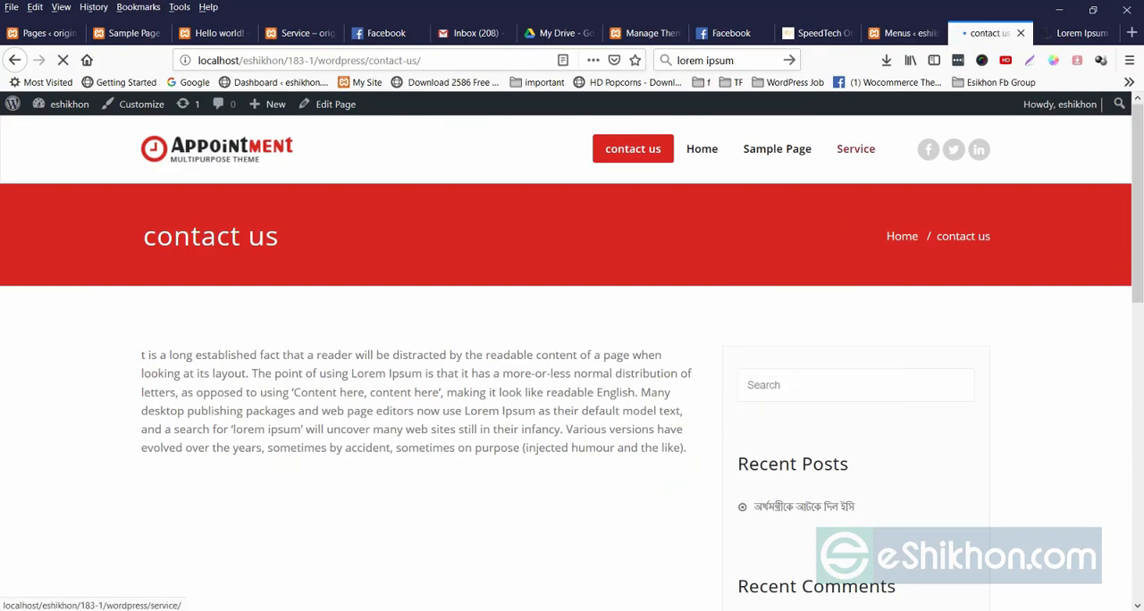
{"action": "left_click", "coordinate": [901, 33]}
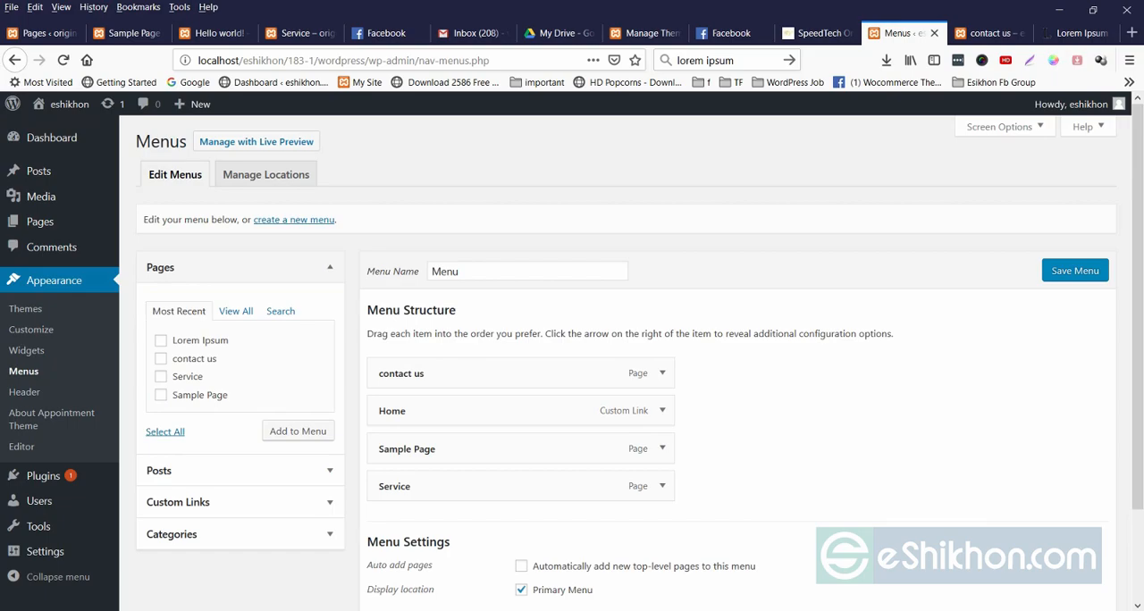
Add the Lorem Ipsum page to the existing menu named Menu and save the menu.
{"action": "double_click", "coordinate": [445, 272]}
{"action": "left_click", "coordinate": [760, 272]}
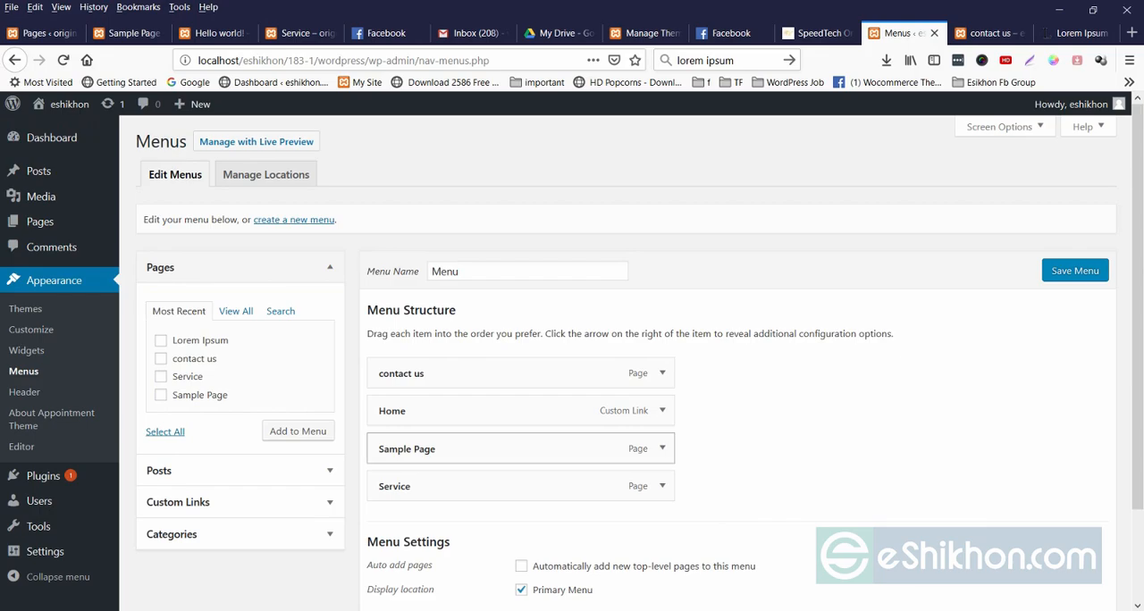
{"action": "scroll", "coordinate": [625, 357], "scroll_direction": "down", "scroll_amount": 2}
{"action": "scroll", "coordinate": [625, 357], "scroll_direction": "up", "scroll_amount": 2}
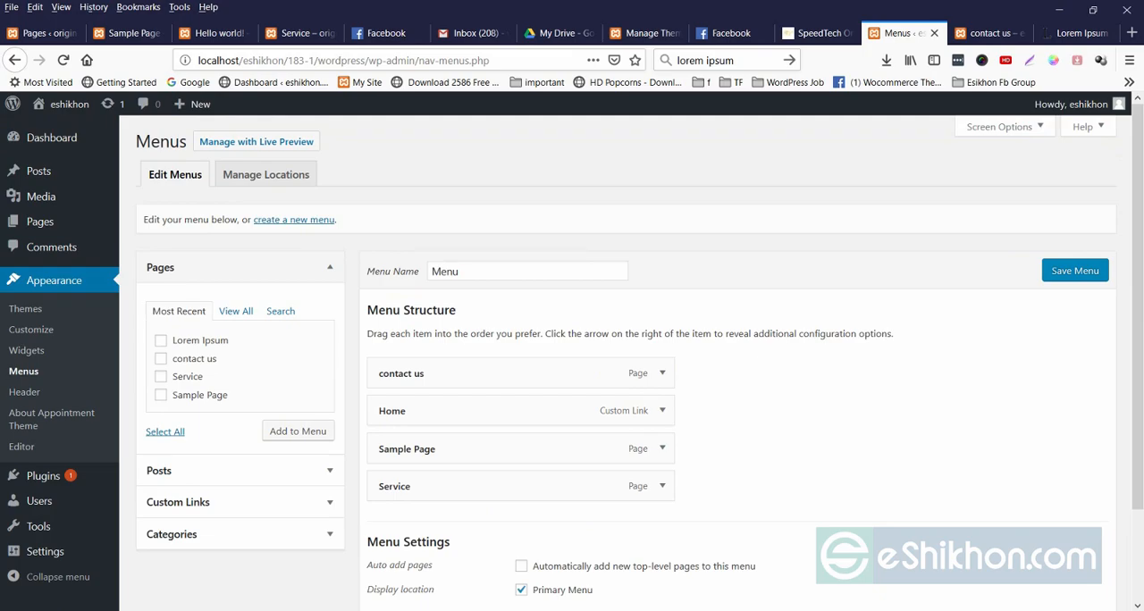
{"action": "left_click", "coordinate": [161, 341]}
{"action": "left_click", "coordinate": [298, 430]}
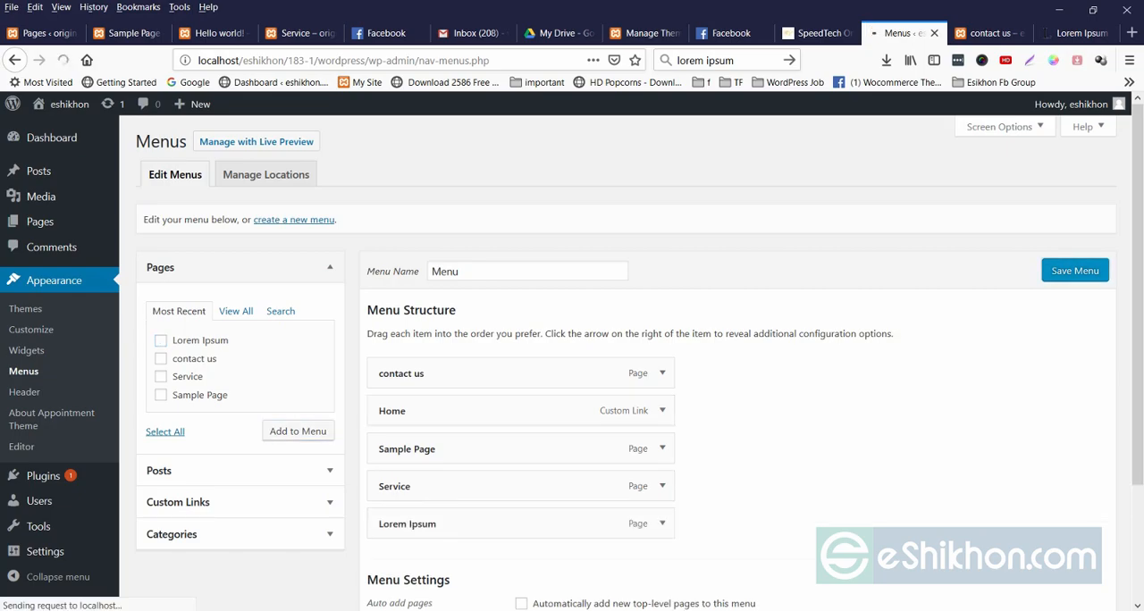
Reload the live contact us page, open Lorem Ipsum from its navigation and inspect the page's content and breadcrumb.
{"action": "left_click", "coordinate": [991, 34]}
{"action": "right_click", "coordinate": [613, 228]}
{"action": "left_click", "coordinate": [705, 242]}
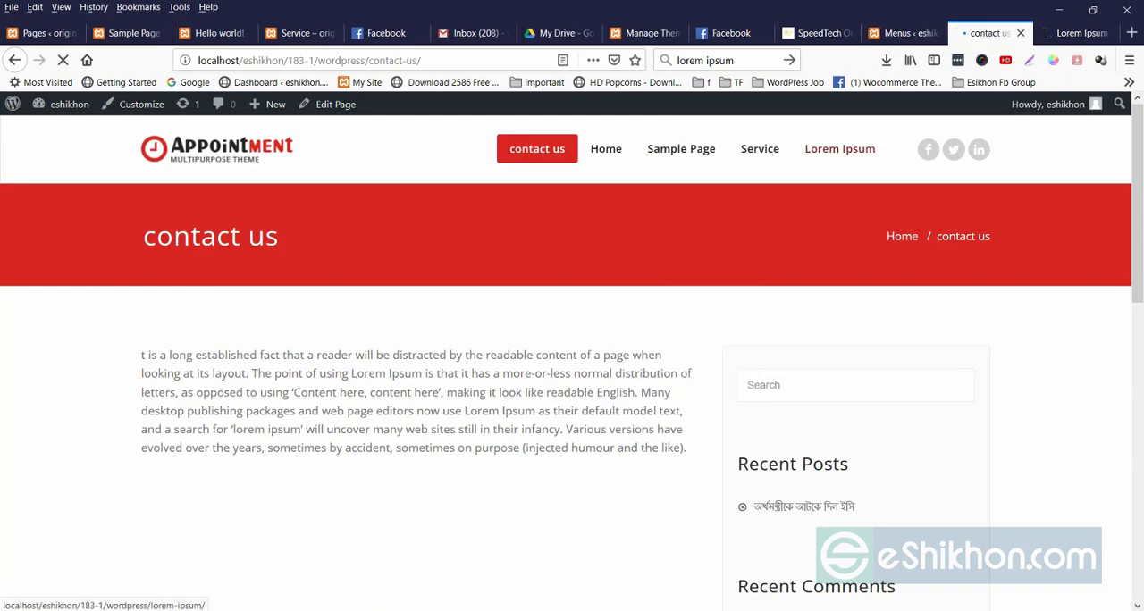
{"action": "left_click", "coordinate": [840, 148]}
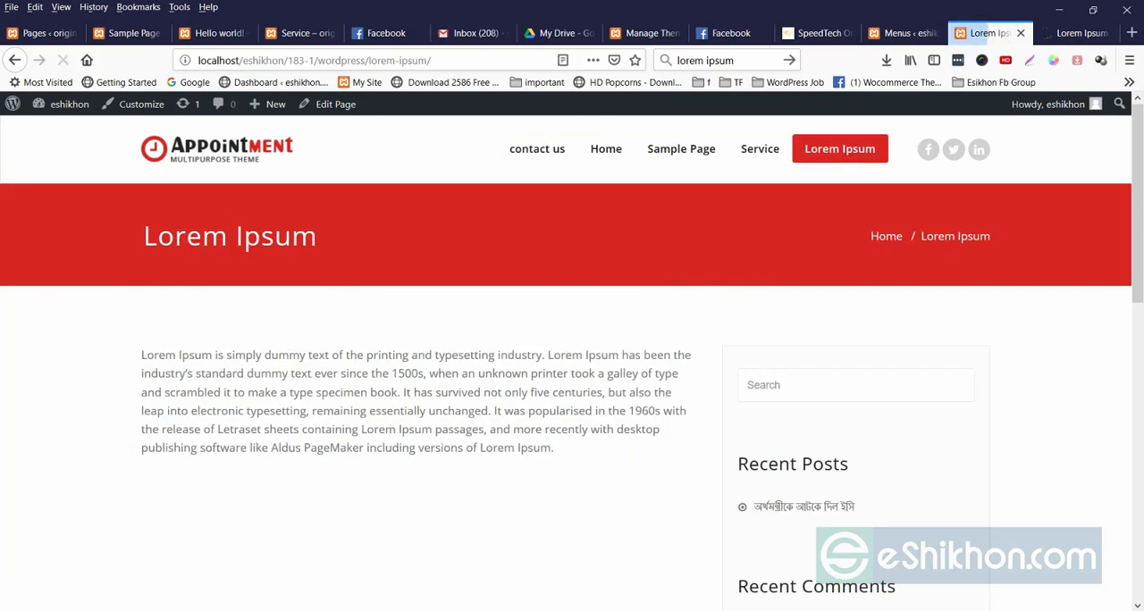
{"action": "mouse_move", "coordinate": [487, 500]}
{"action": "left_mouse_down"}
{"action": "mouse_move", "coordinate": [463, 448]}
{"action": "mouse_move", "coordinate": [469, 501]}
{"action": "left_mouse_up"}
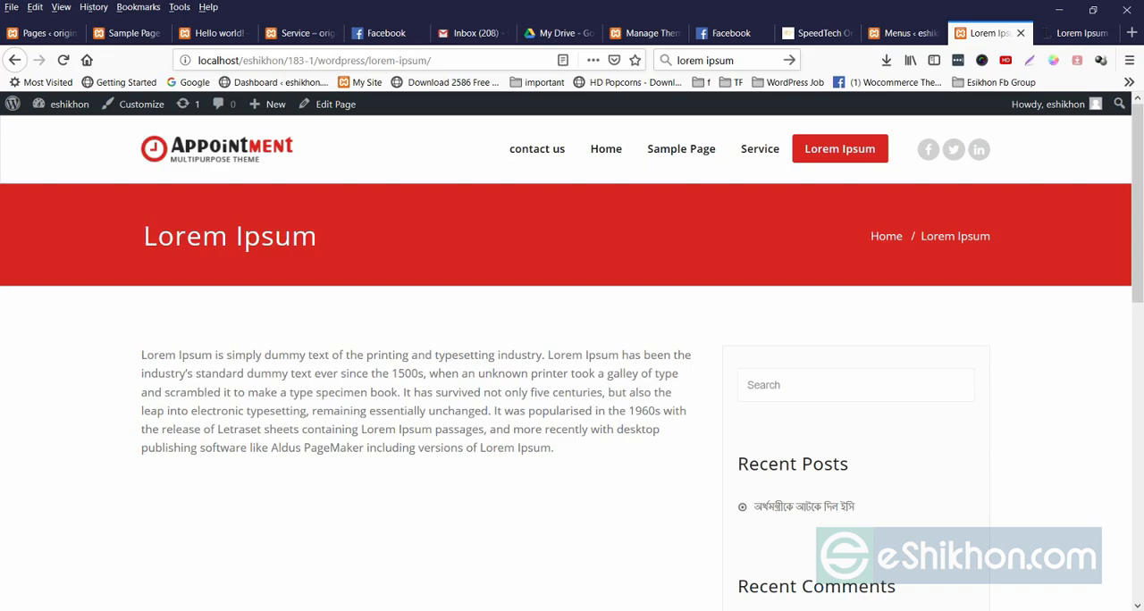
{"action": "left_click_drag", "start_coordinate": [869, 236], "coordinate": [993, 236]}
{"action": "left_click", "coordinate": [994, 239]}
Compare the SpeedTech site's navigation with the saved menu structure and the live Lorem Ipsum page.
{"action": "left_click", "coordinate": [818, 33]}
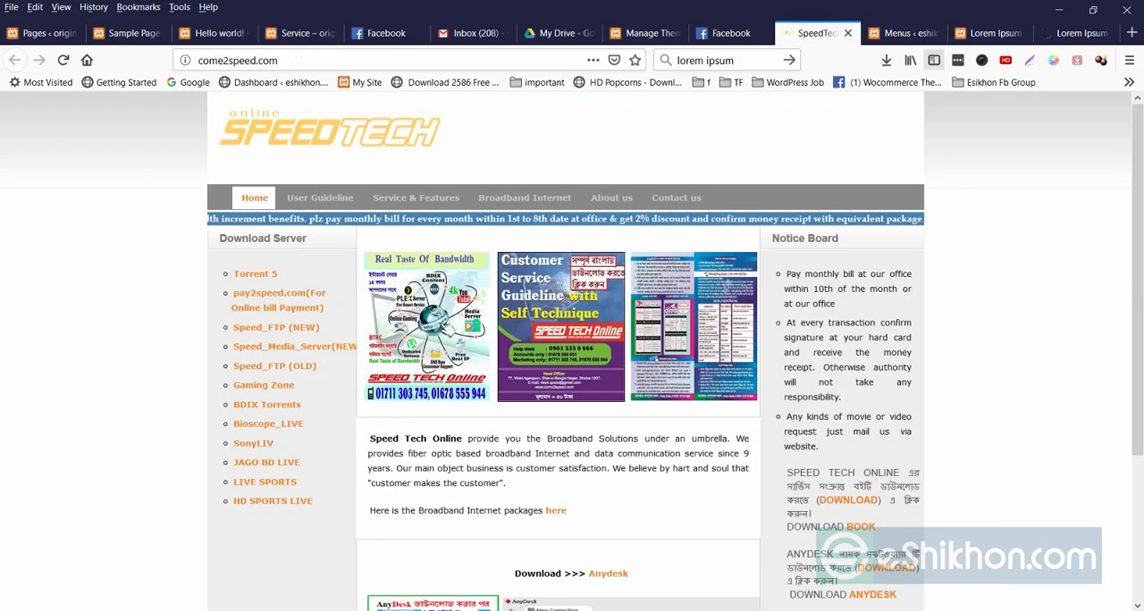
{"action": "left_click", "coordinate": [903, 33]}
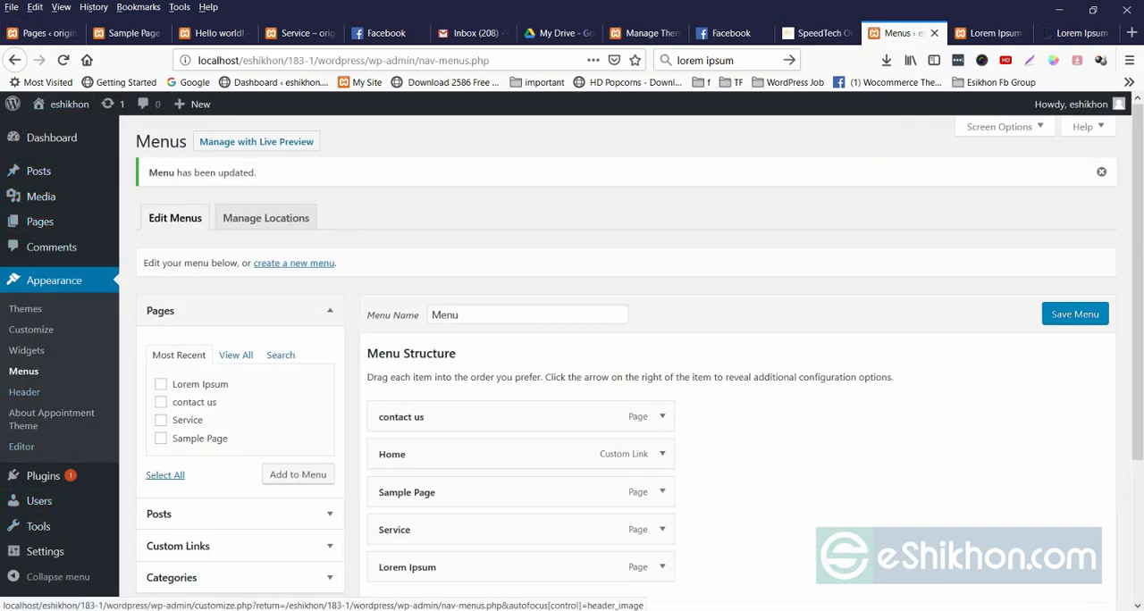
{"action": "scroll", "coordinate": [640, 358], "scroll_direction": "down", "scroll_amount": 3}
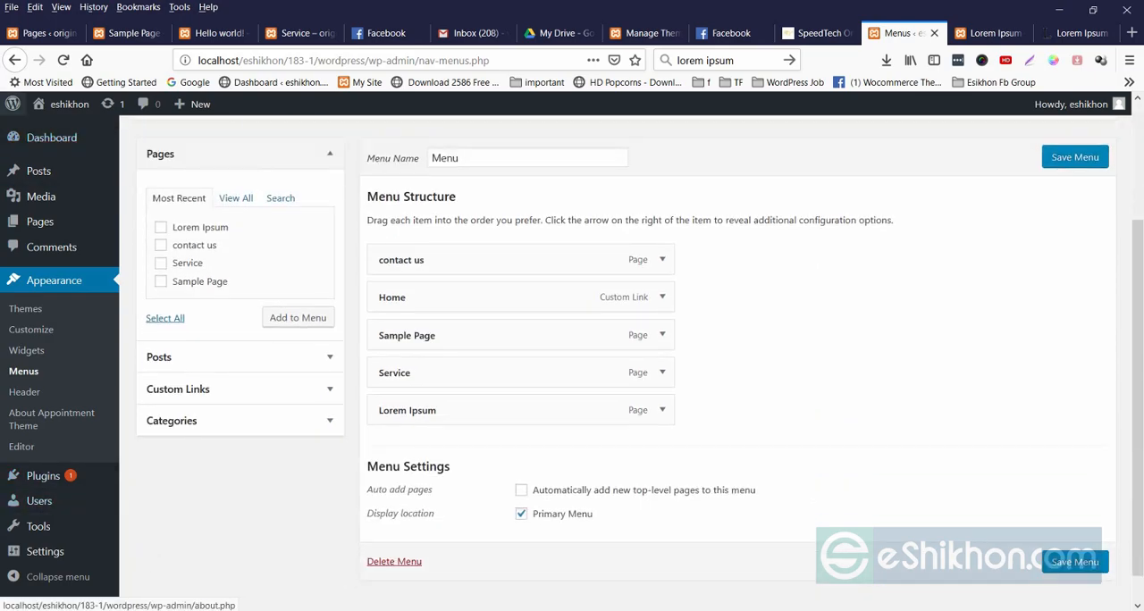
{"action": "left_click", "coordinate": [987, 33]}
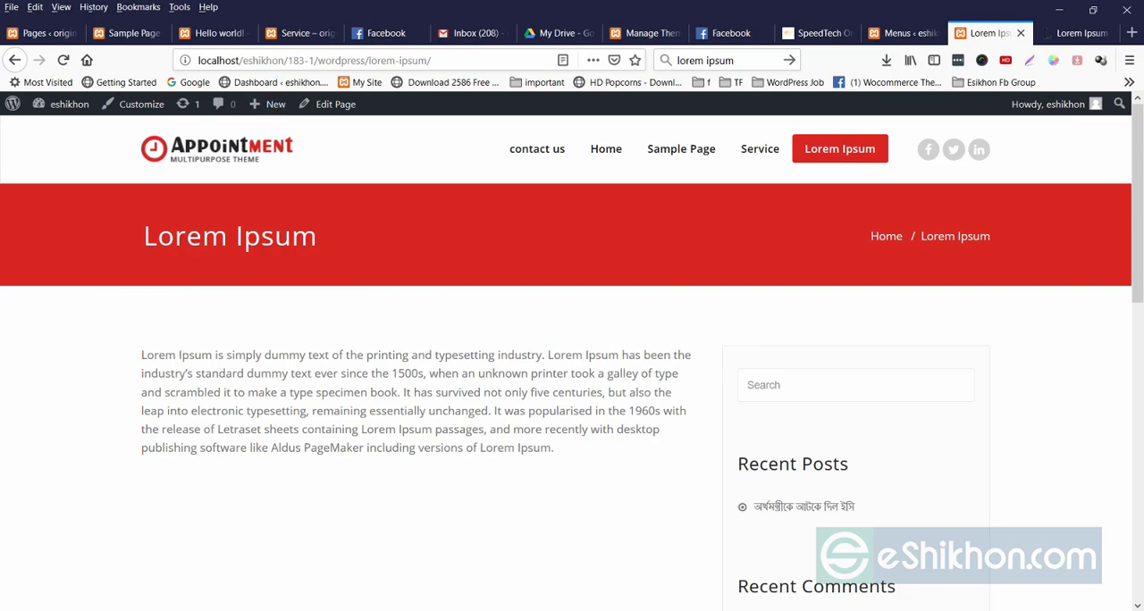
{"action": "left_click", "coordinate": [898, 33]}
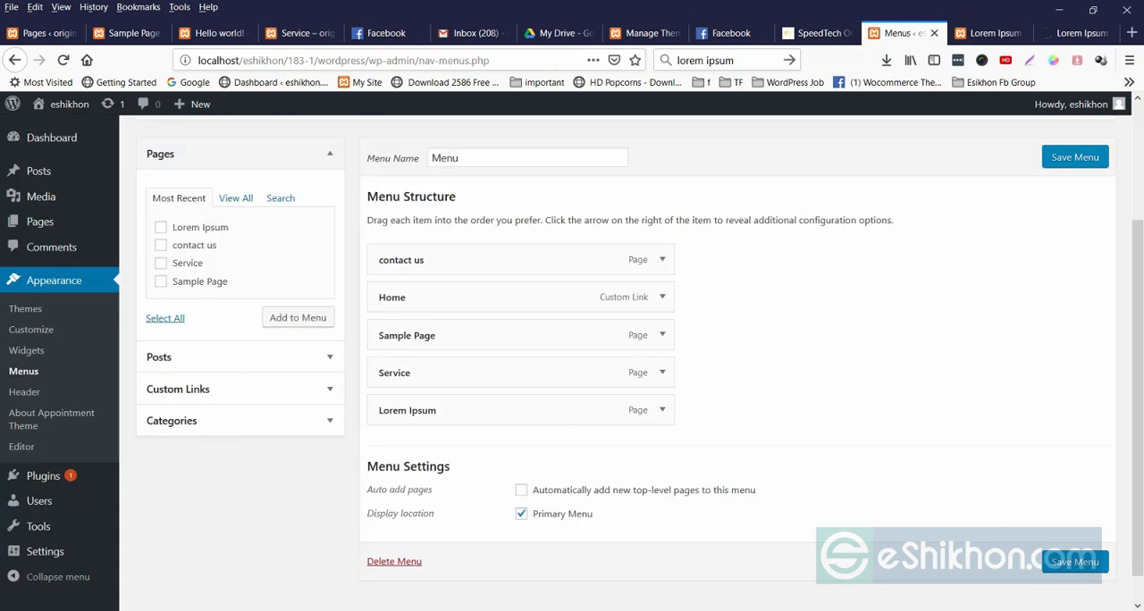
{"action": "scroll", "coordinate": [536, 413], "scroll_direction": "down", "scroll_amount": 1}
{"action": "scroll", "coordinate": [537, 413], "scroll_direction": "up", "scroll_amount": 3}
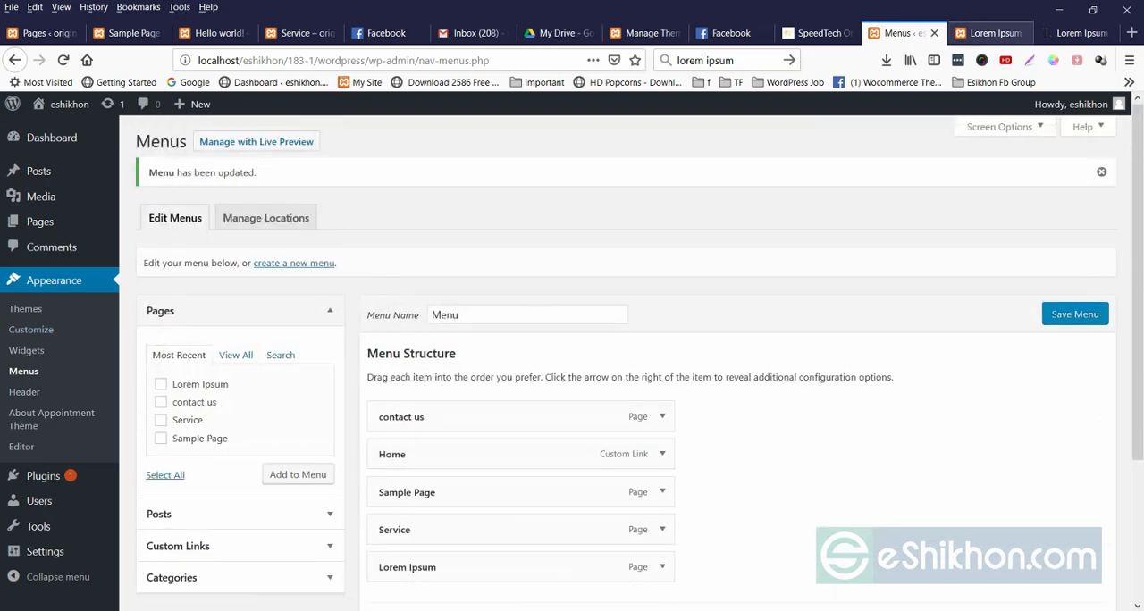
Open the live site's Home page from its navigation and review its slider, services and callout sections.
{"action": "left_click", "coordinate": [990, 33]}
{"action": "left_click", "coordinate": [606, 149]}
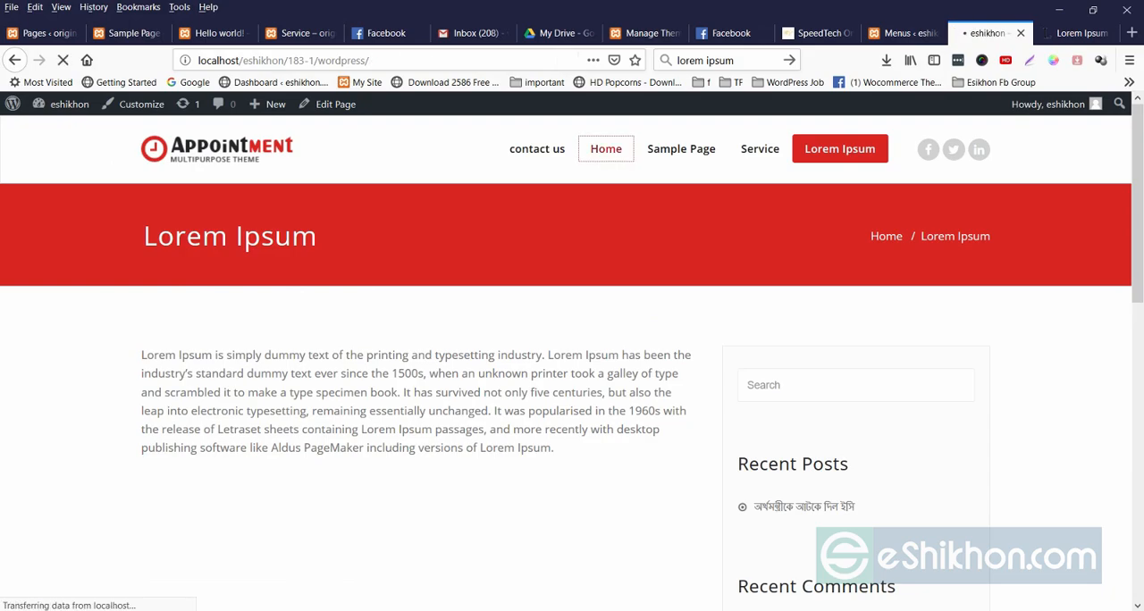
{"action": "scroll", "coordinate": [572, 357], "scroll_direction": "down", "scroll_amount": 15}
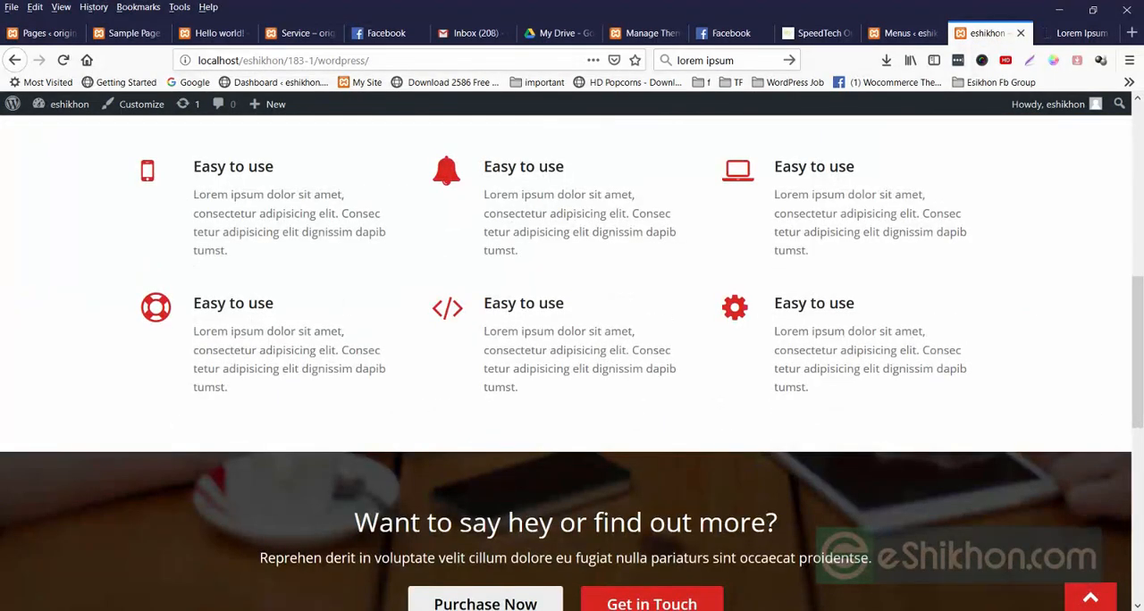
{"action": "scroll", "coordinate": [572, 357], "scroll_direction": "up", "scroll_amount": 4}
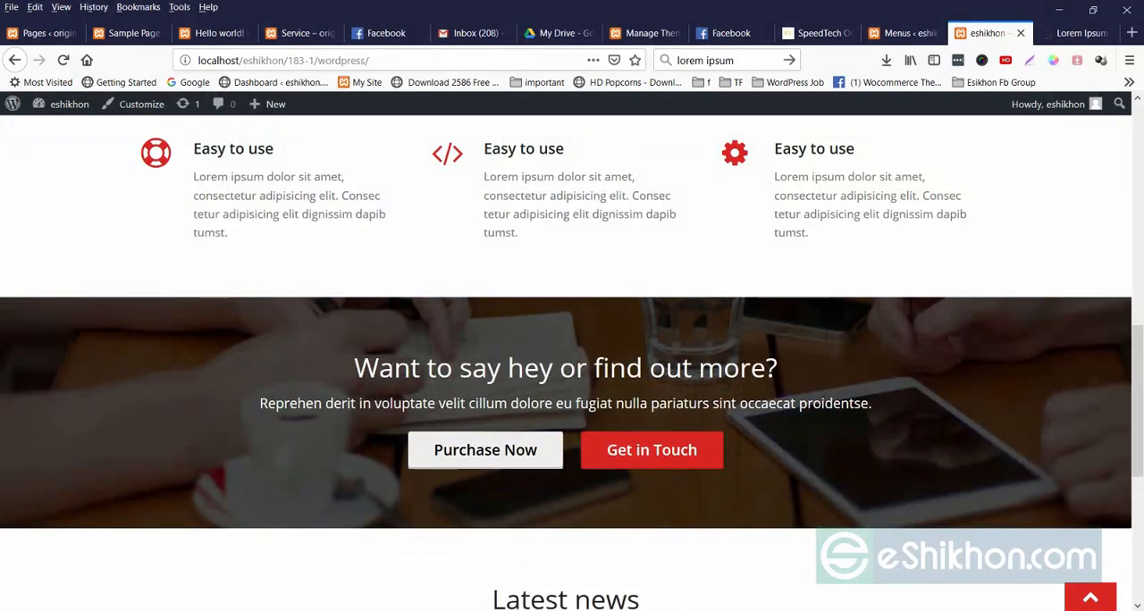
{"action": "scroll", "coordinate": [573, 357], "scroll_direction": "up", "scroll_amount": 3}
{"action": "scroll", "coordinate": [572, 357], "scroll_direction": "up", "scroll_amount": 4}
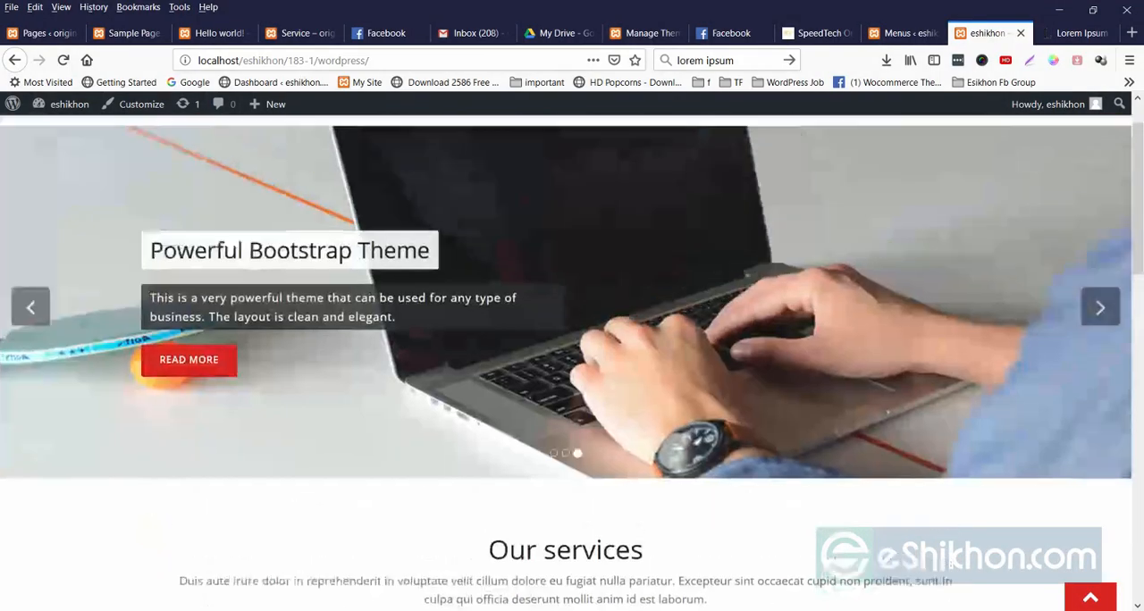
Open the theme customizer in a new tab from the menu editor and review its list of settings sections.
{"action": "left_click", "coordinate": [899, 33]}
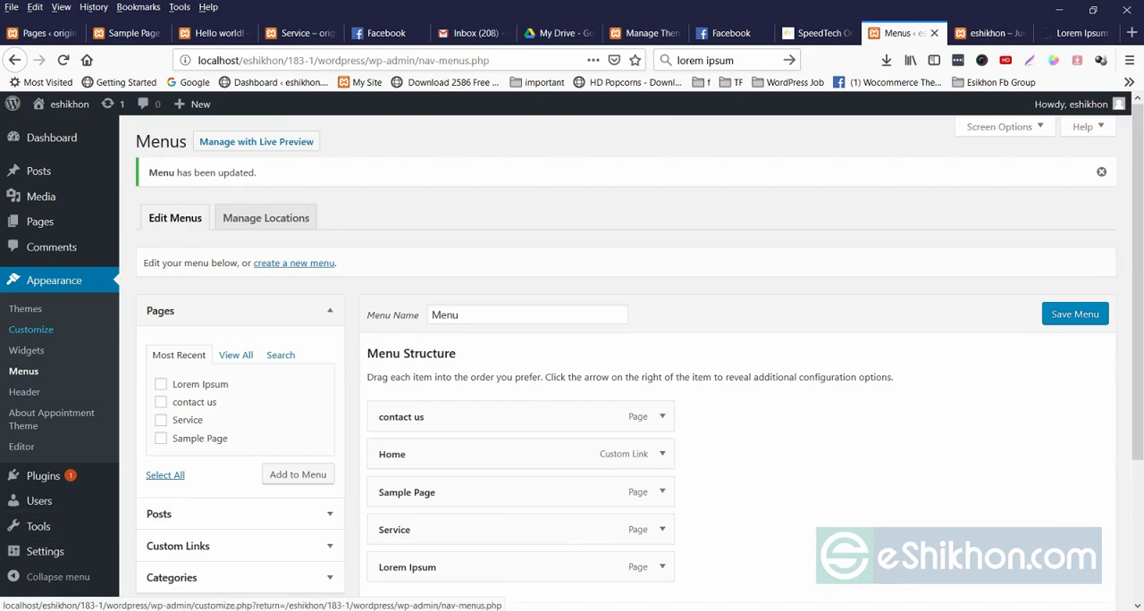
{"action": "right_click", "coordinate": [31, 329]}
{"action": "left_click", "coordinate": [89, 338]}
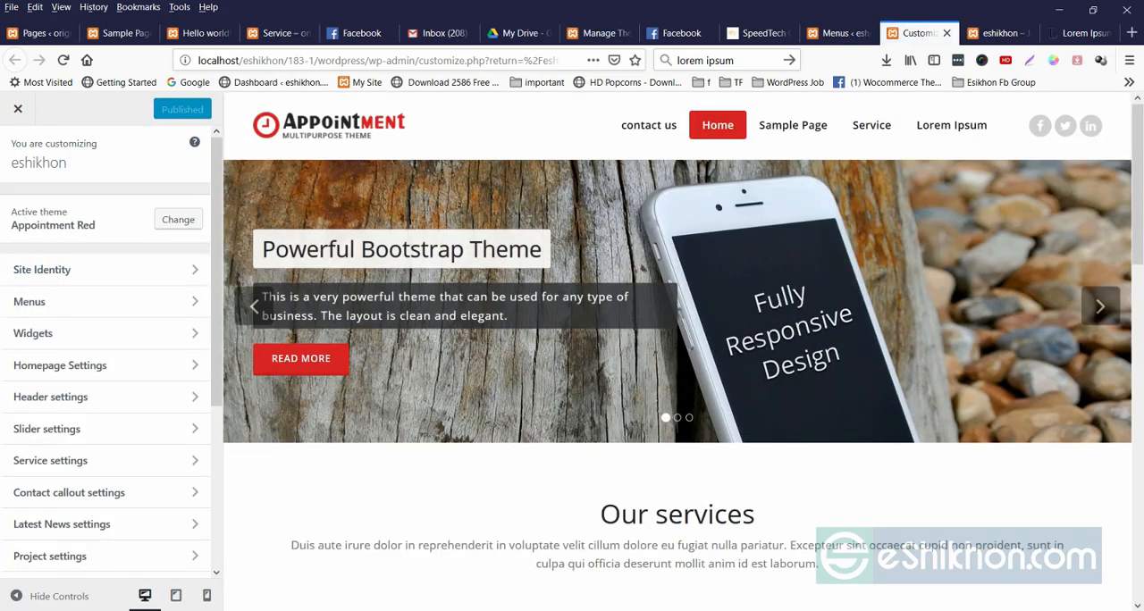
{"action": "scroll", "coordinate": [677, 348], "scroll_direction": "down", "scroll_amount": 8}
{"action": "scroll", "coordinate": [678, 349], "scroll_direction": "up", "scroll_amount": 8}
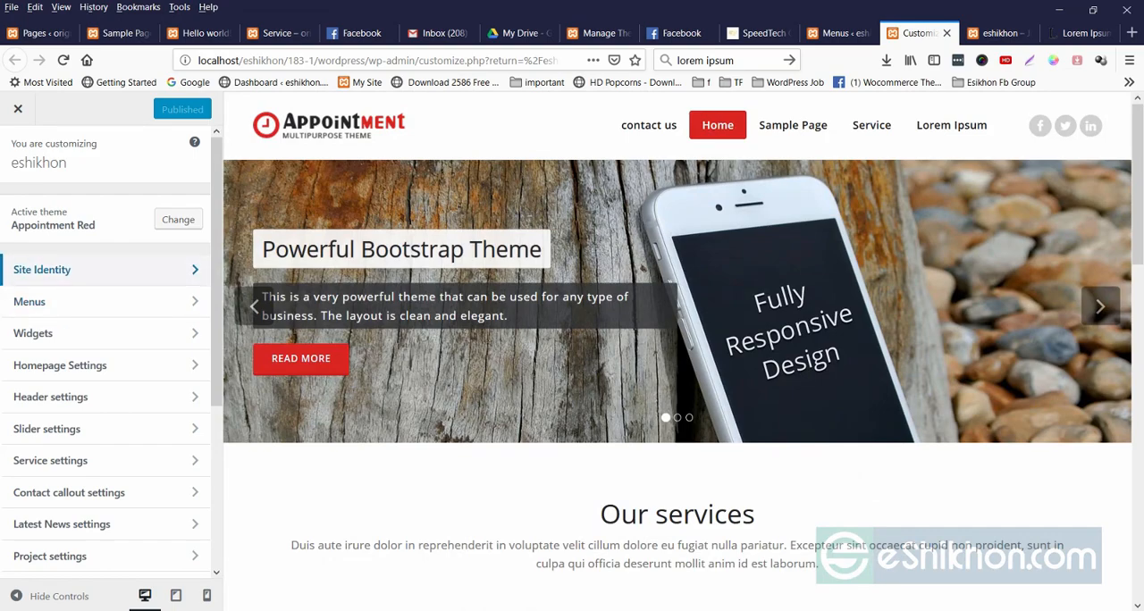
Open the Site Identity settings and examine the site title and tagline fields.
{"action": "left_click", "coordinate": [63, 270]}
{"action": "left_click_drag", "start_coordinate": [58, 223], "coordinate": [12, 223]}
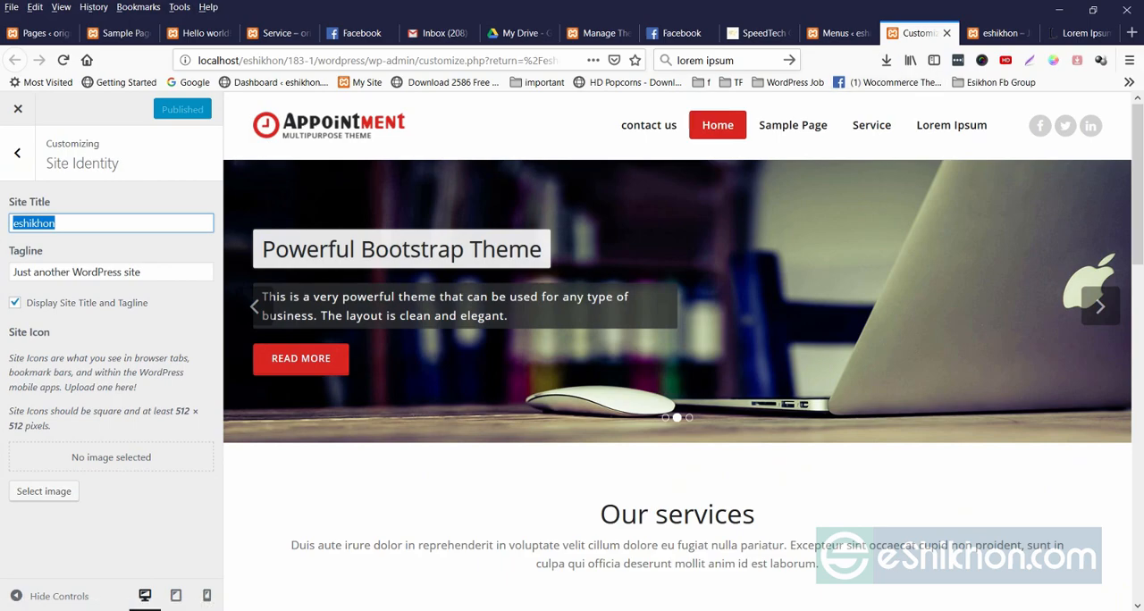
{"action": "key", "text": "Tab"}
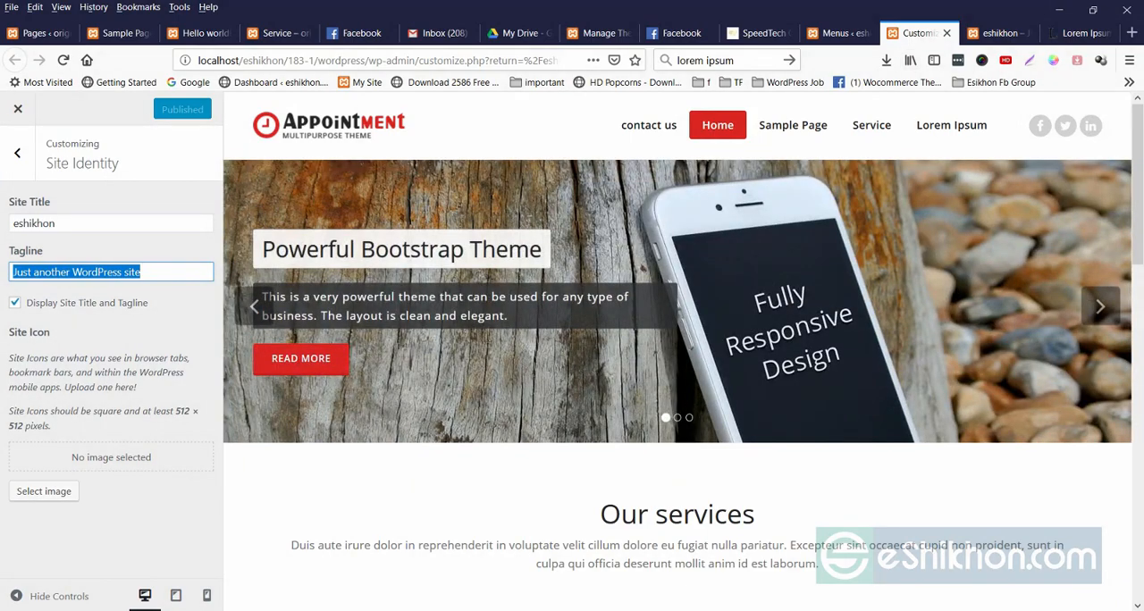
Open eshikhon.com in a new tab, check its tab title and icon, and return to the customizer.
{"action": "key", "text": "ctrl+t"}
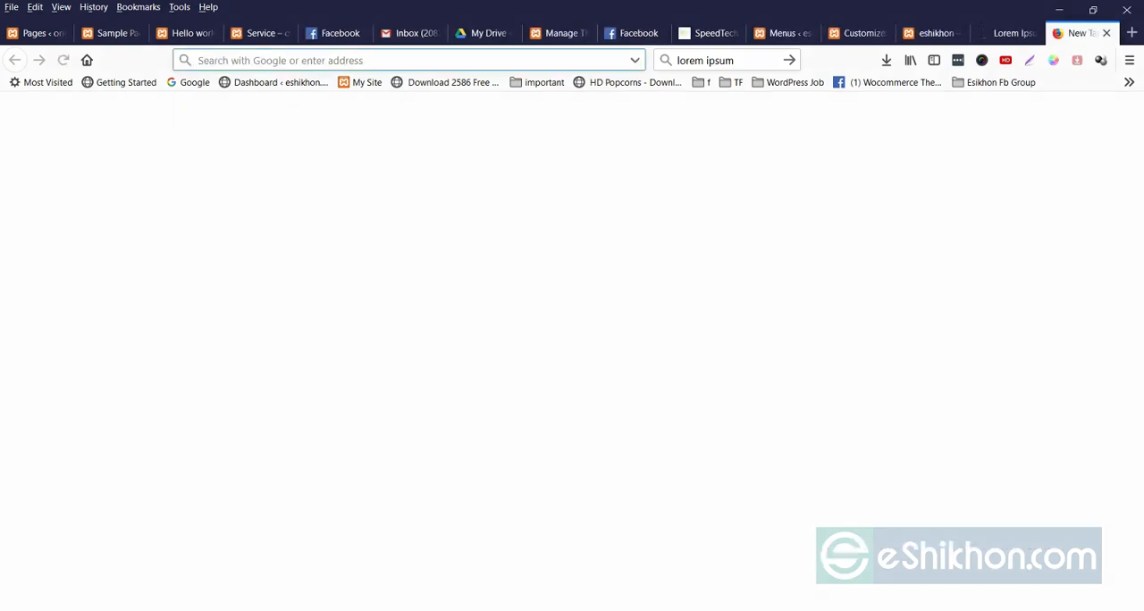
{"action": "type", "text": "eshikhon.com/"}
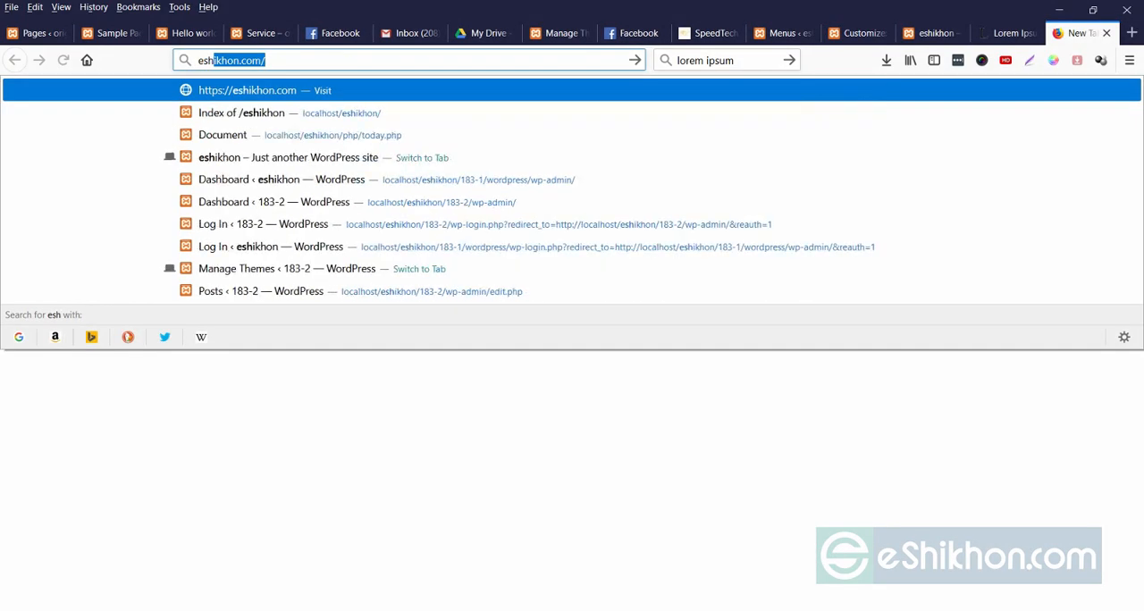
{"action": "key", "text": "Return"}
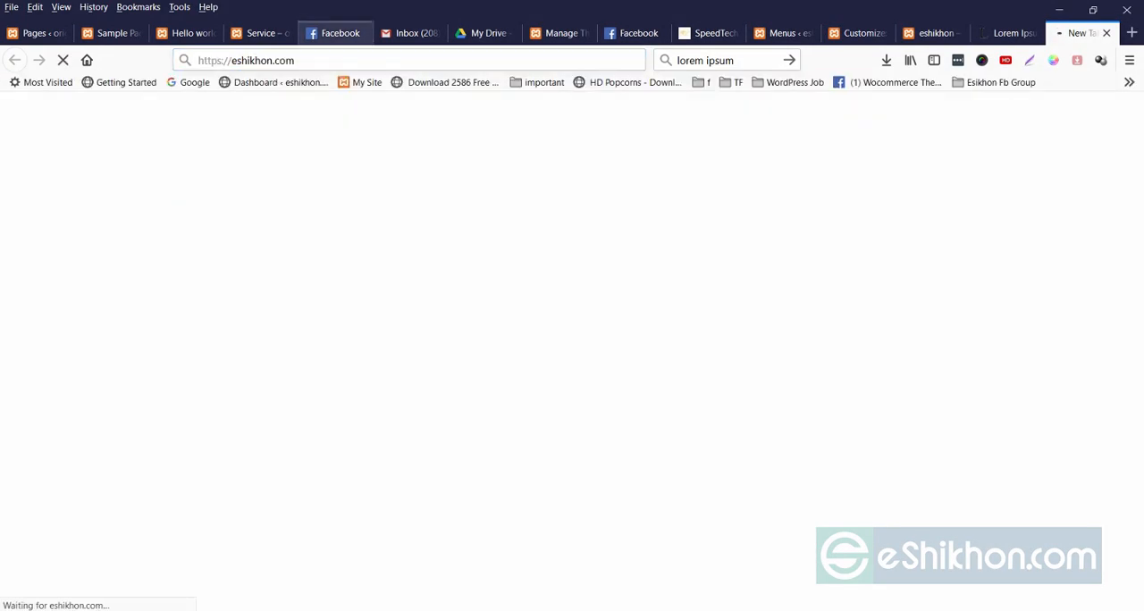
{"action": "left_click", "coordinate": [860, 34]}
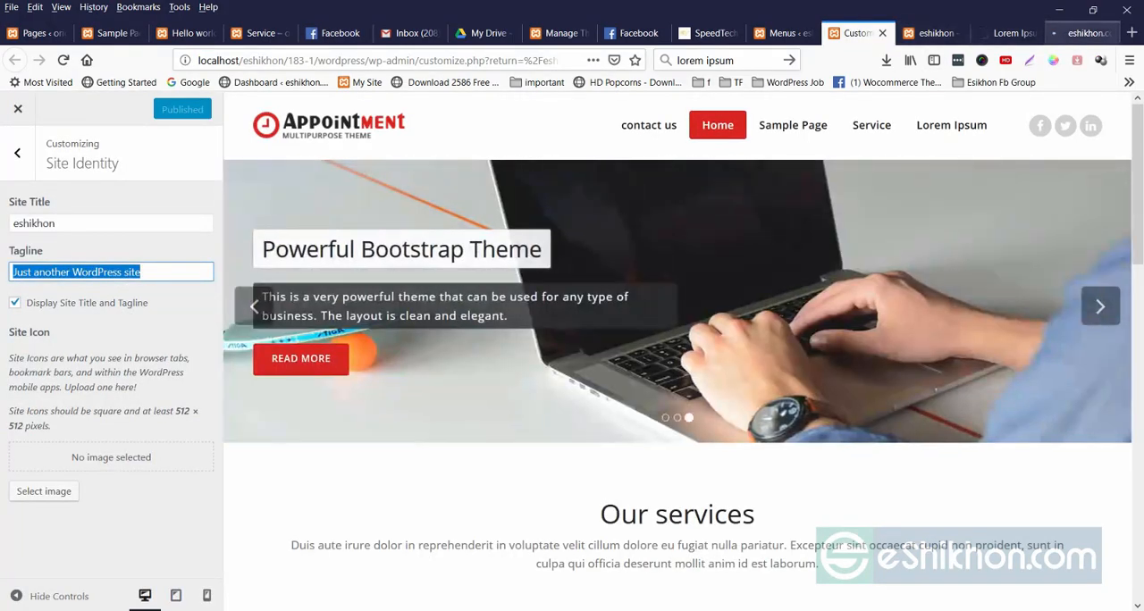
{"action": "left_click", "coordinate": [1082, 33]}
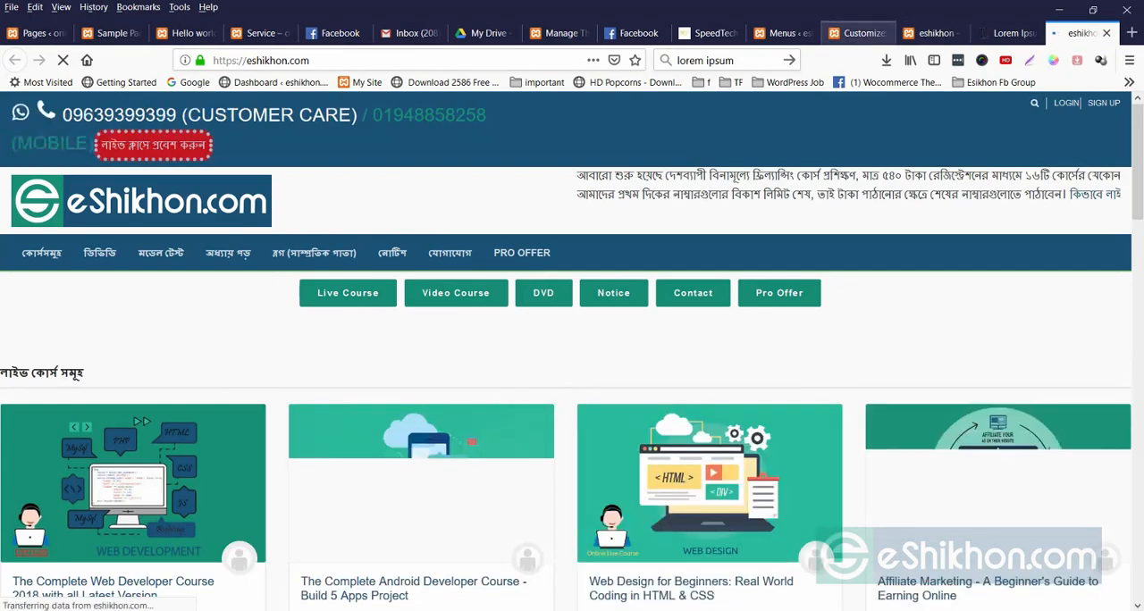
{"action": "left_click", "coordinate": [782, 33]}
{"action": "left_click", "coordinate": [860, 33]}
Set the site icon to at3.jpg from the media library, cropped to the suggested square area.
{"action": "left_click", "coordinate": [44, 493]}
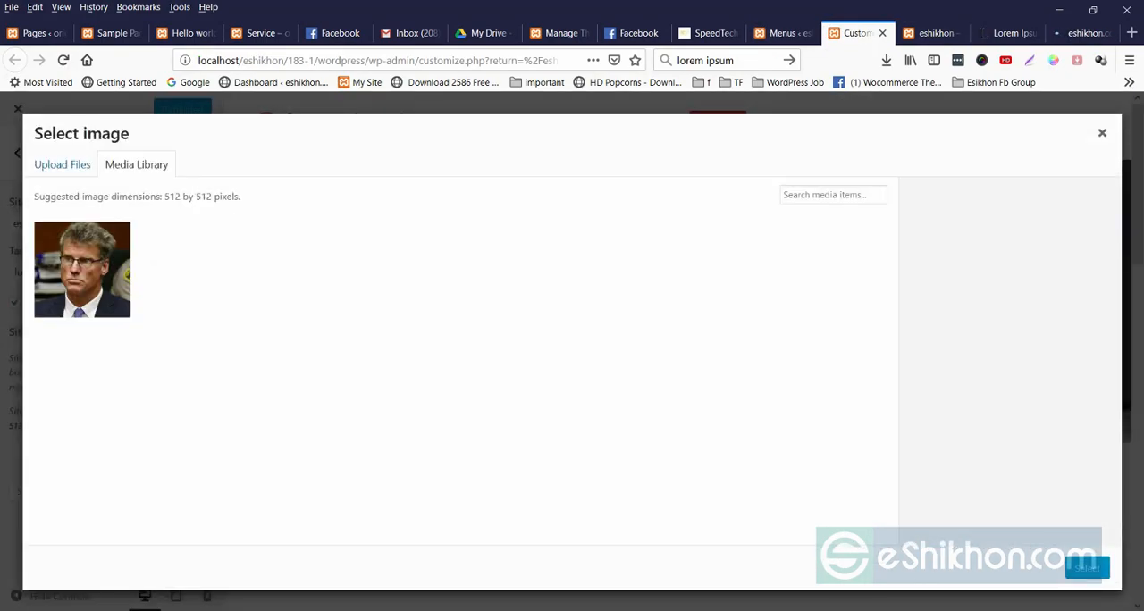
{"action": "left_click", "coordinate": [82, 270]}
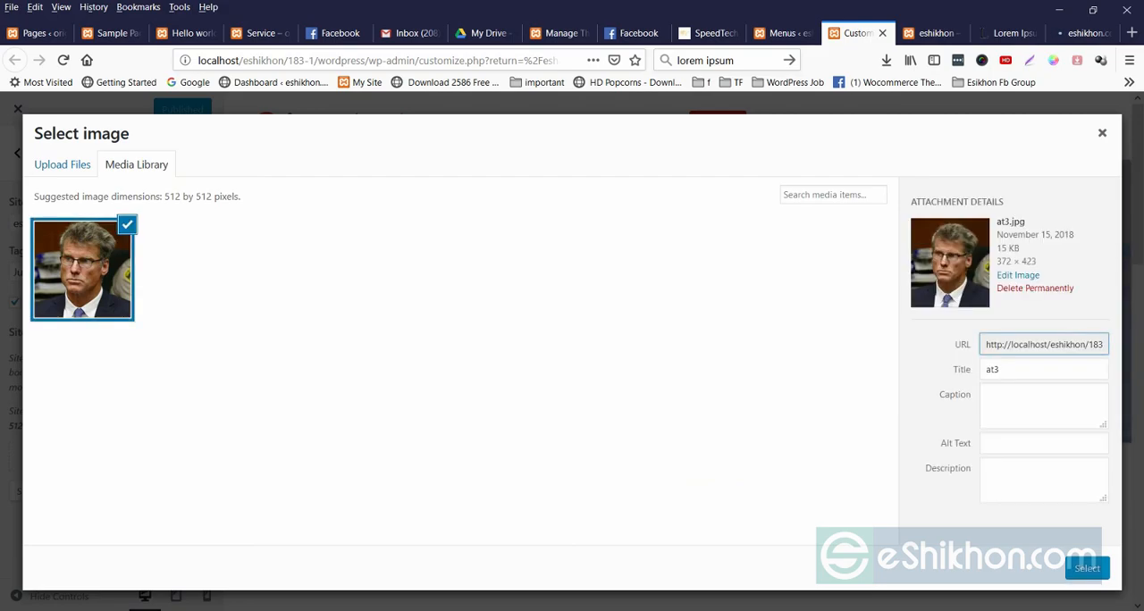
{"action": "left_click", "coordinate": [1087, 569]}
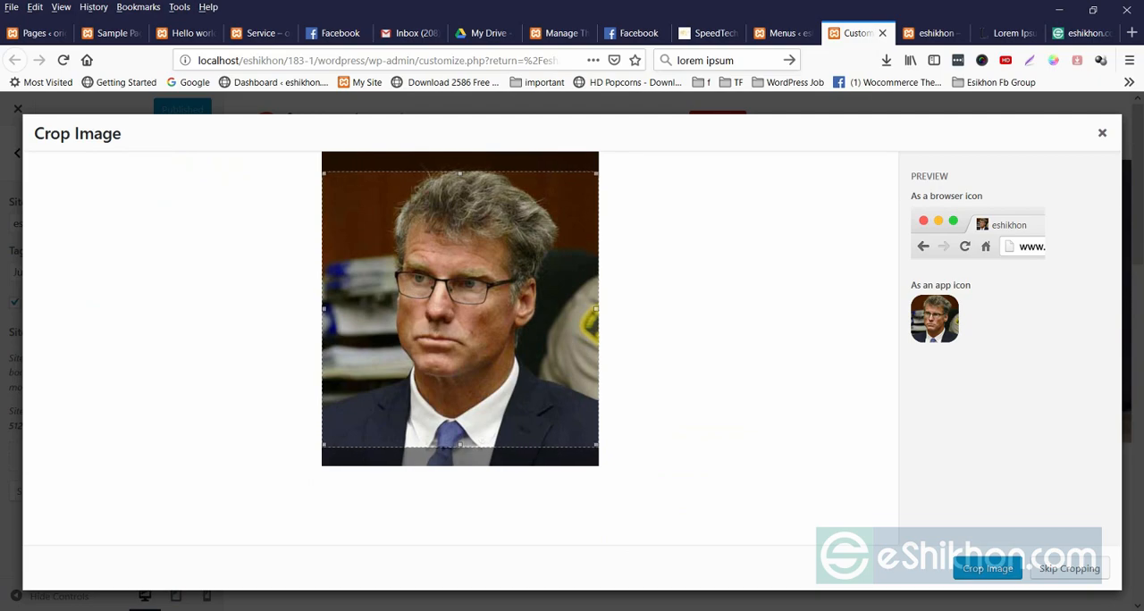
{"action": "left_click", "coordinate": [987, 569]}
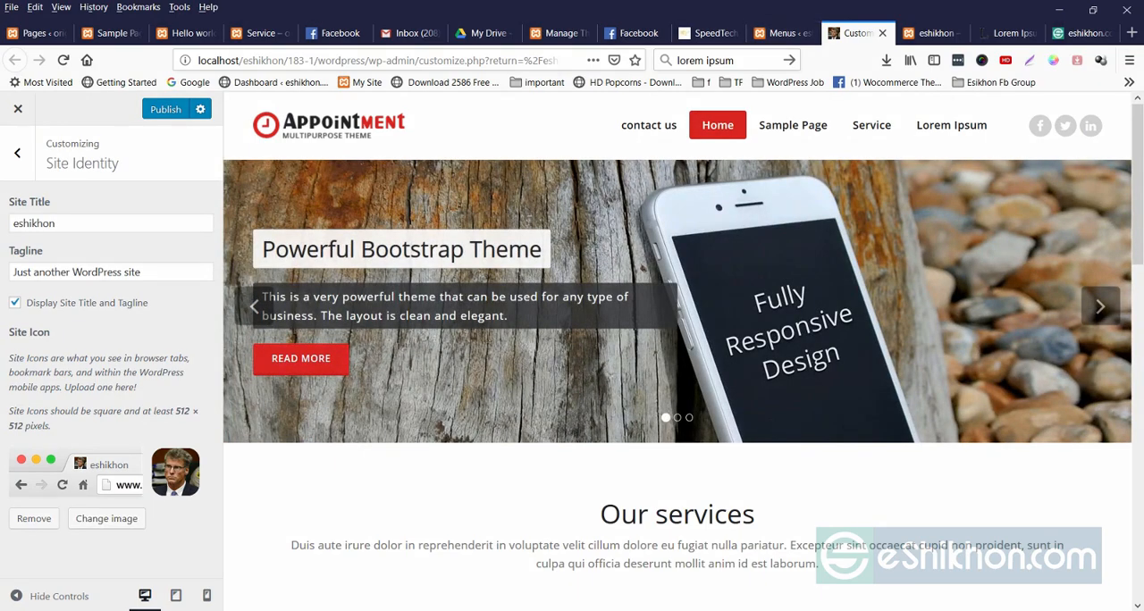
In the customizer's menu location settings, clear the Primary Menu assignment and set it back to Menu.
{"action": "left_click", "coordinate": [17, 153]}
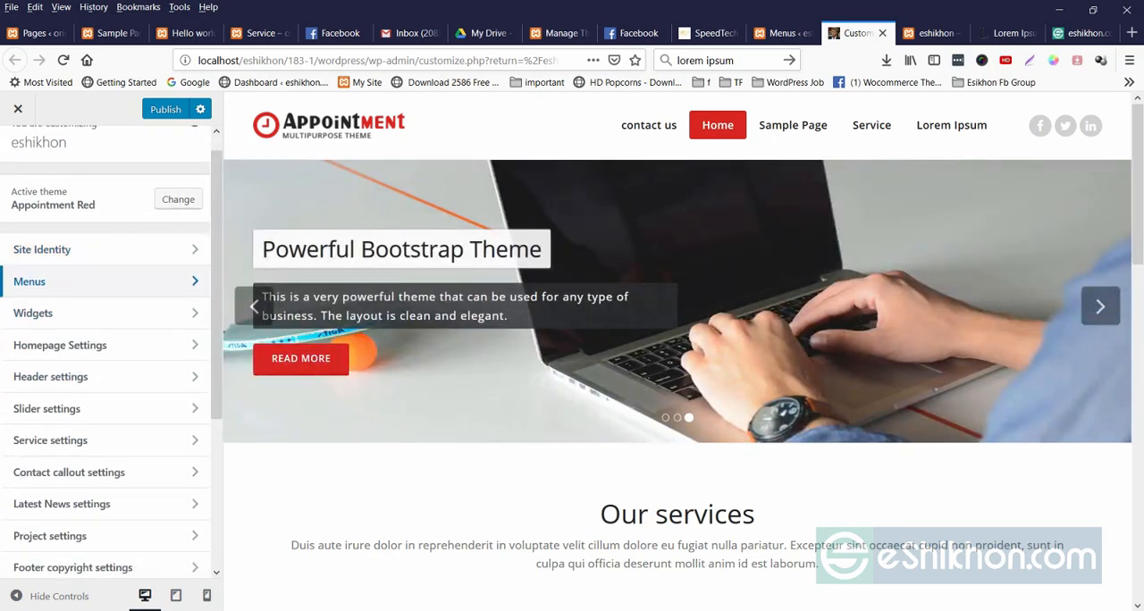
{"action": "left_click", "coordinate": [89, 301]}
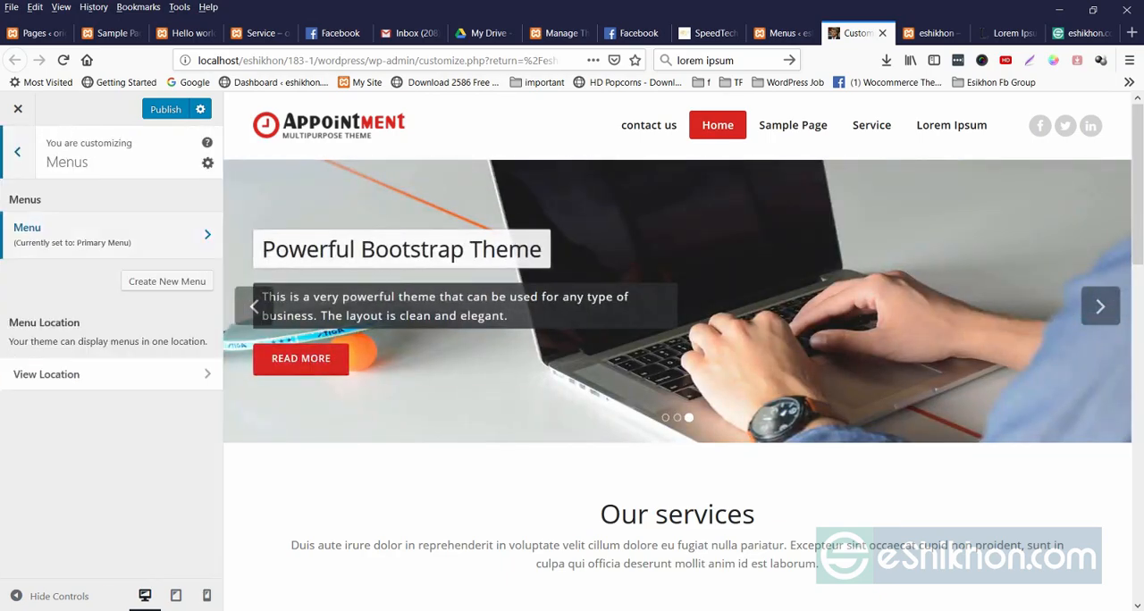
{"action": "left_click", "coordinate": [46, 375]}
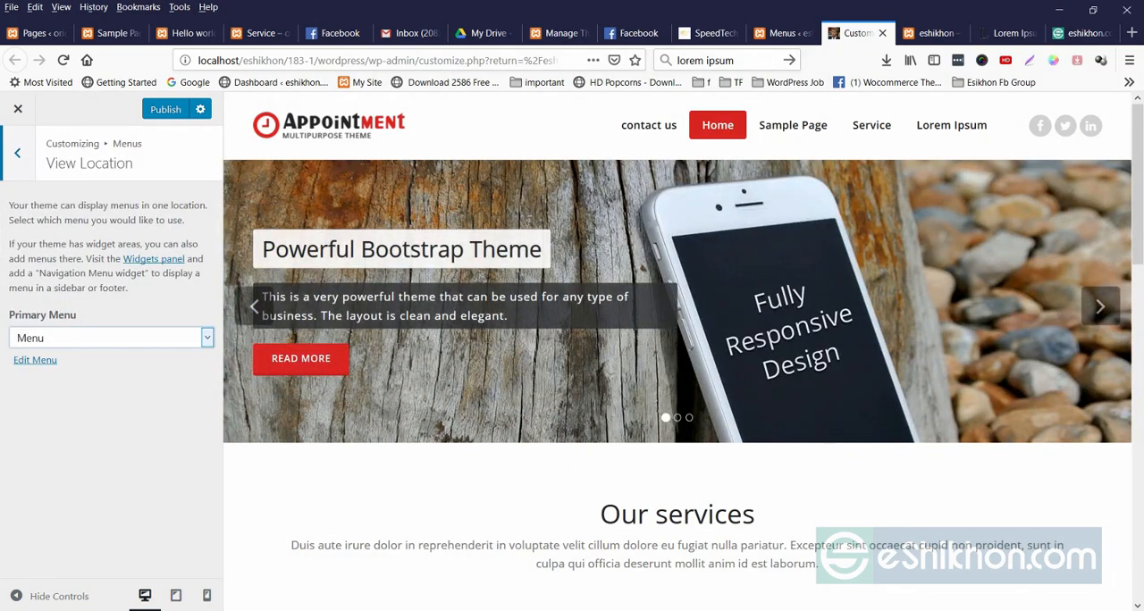
{"action": "left_click", "coordinate": [112, 338]}
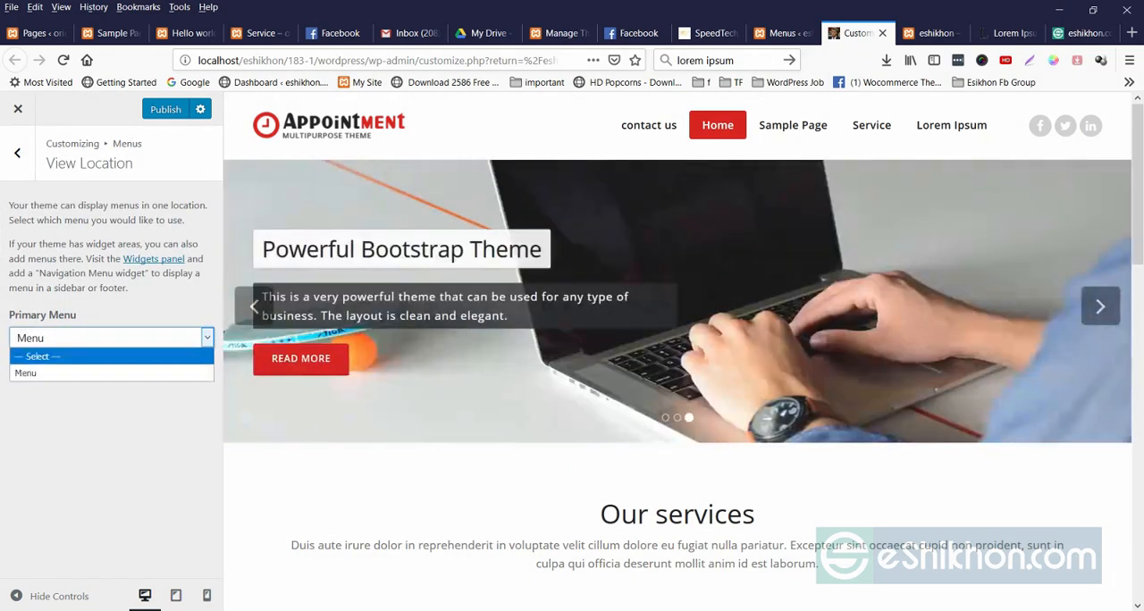
{"action": "left_click", "coordinate": [36, 356]}
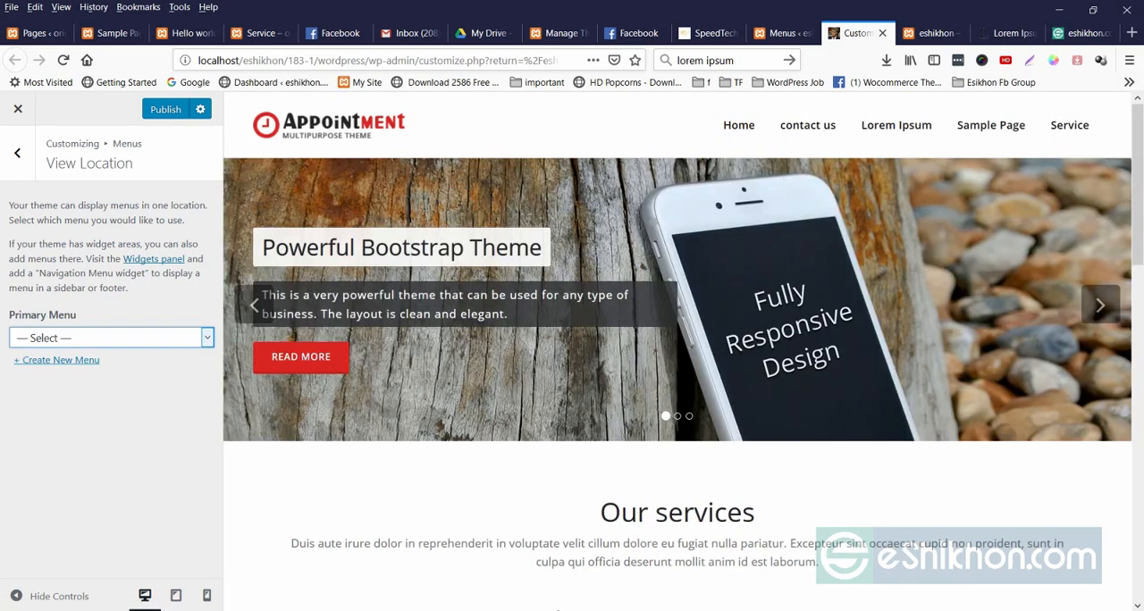
{"action": "left_click", "coordinate": [112, 338]}
{"action": "left_click", "coordinate": [37, 373]}
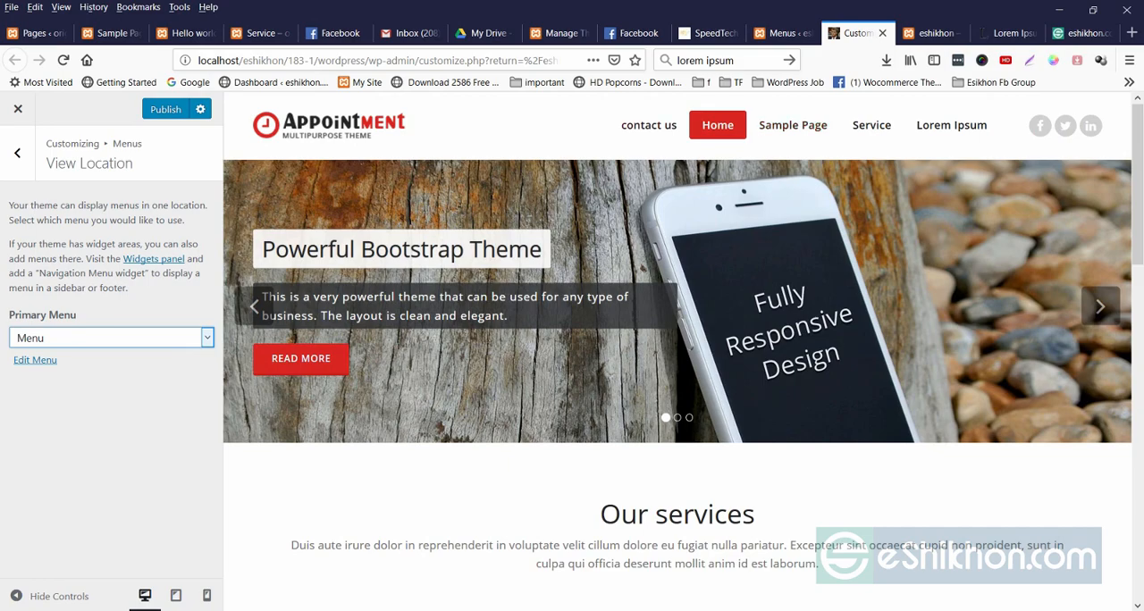
{"action": "left_click", "coordinate": [17, 153]}
{"action": "left_click", "coordinate": [17, 153]}
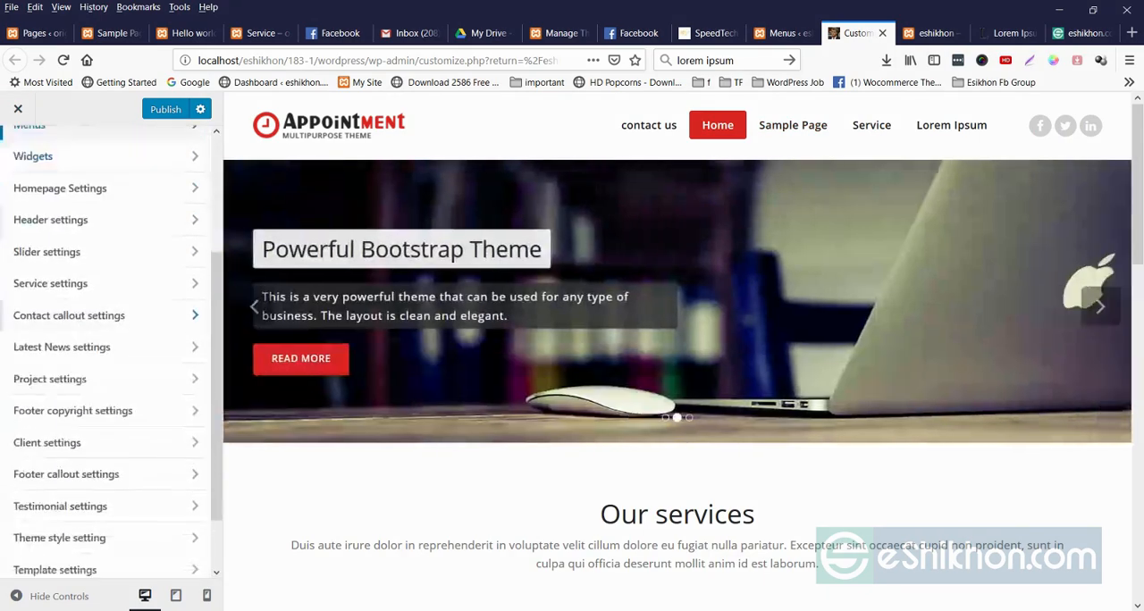
Review the Homepage Settings options for what the homepage displays and return to the section list.
{"action": "scroll", "coordinate": [107, 225], "scroll_direction": "up", "scroll_amount": 2}
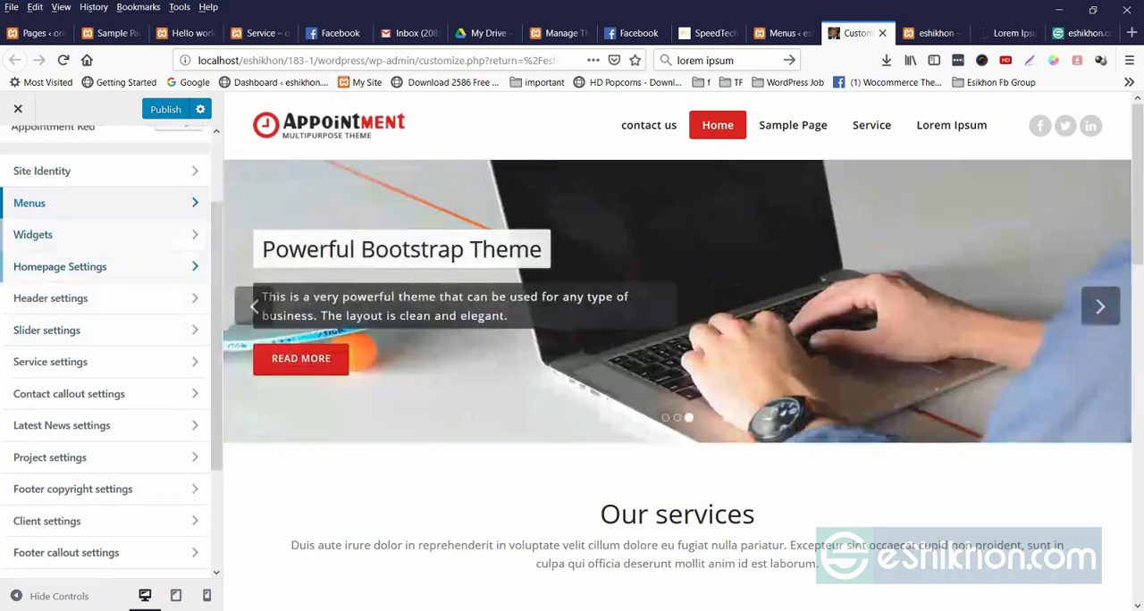
{"action": "left_click", "coordinate": [60, 267]}
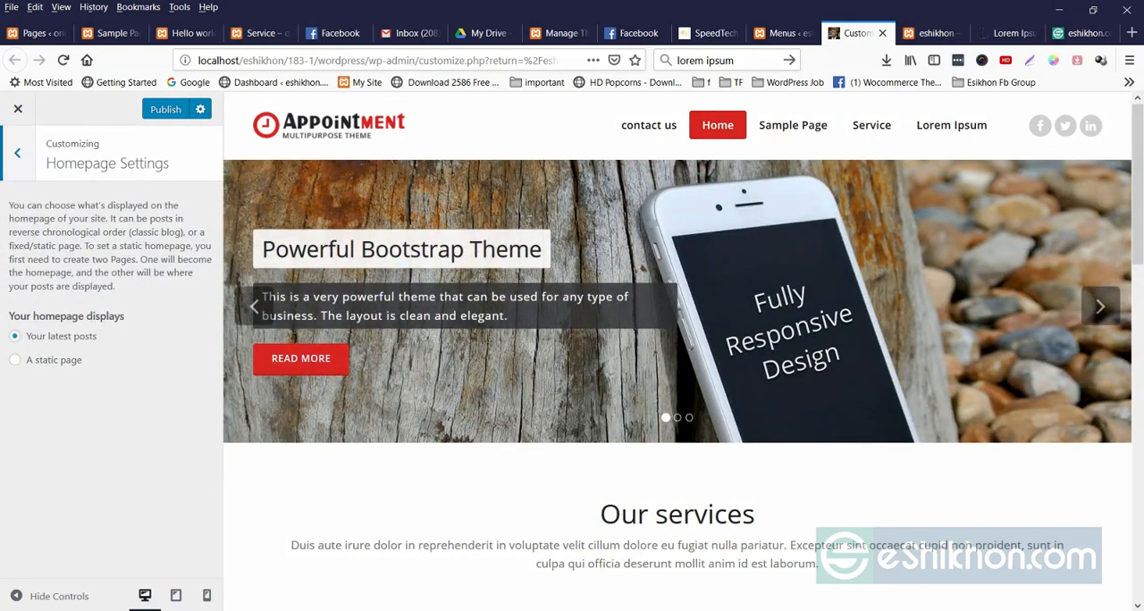
{"action": "left_click", "coordinate": [17, 153]}
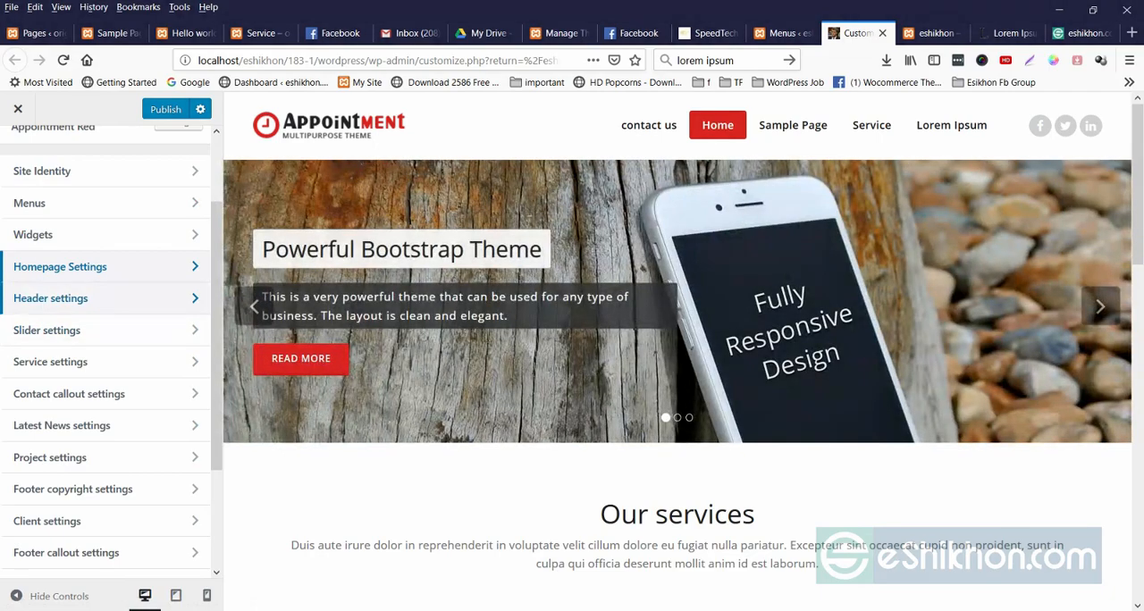
Enter "wasdsad" as the header text in the custom header settings.
{"action": "left_click", "coordinate": [50, 297]}
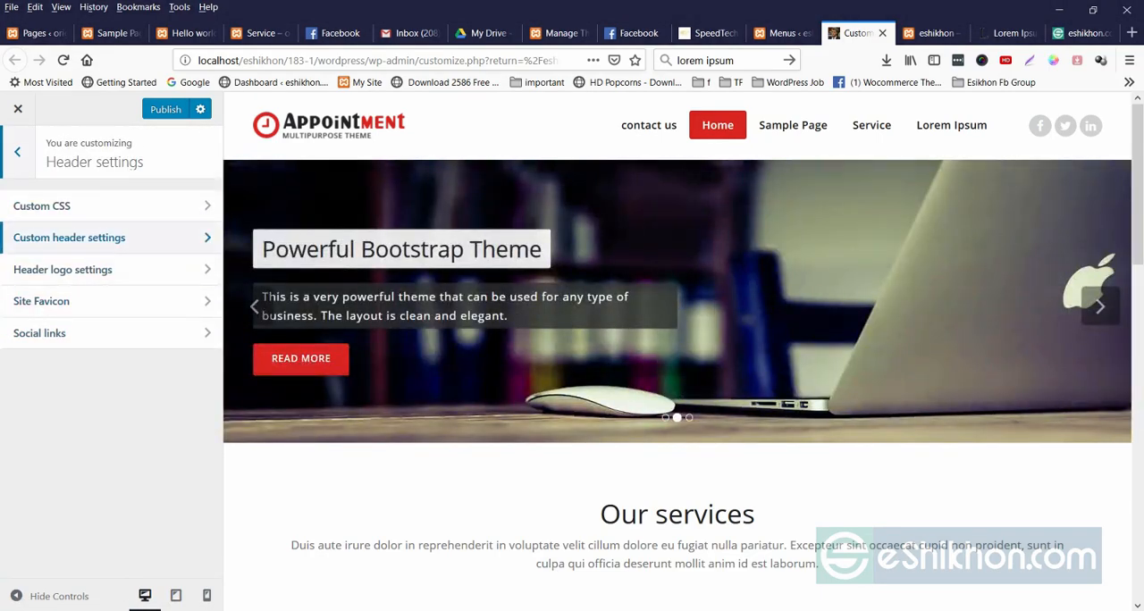
{"action": "left_click", "coordinate": [69, 237]}
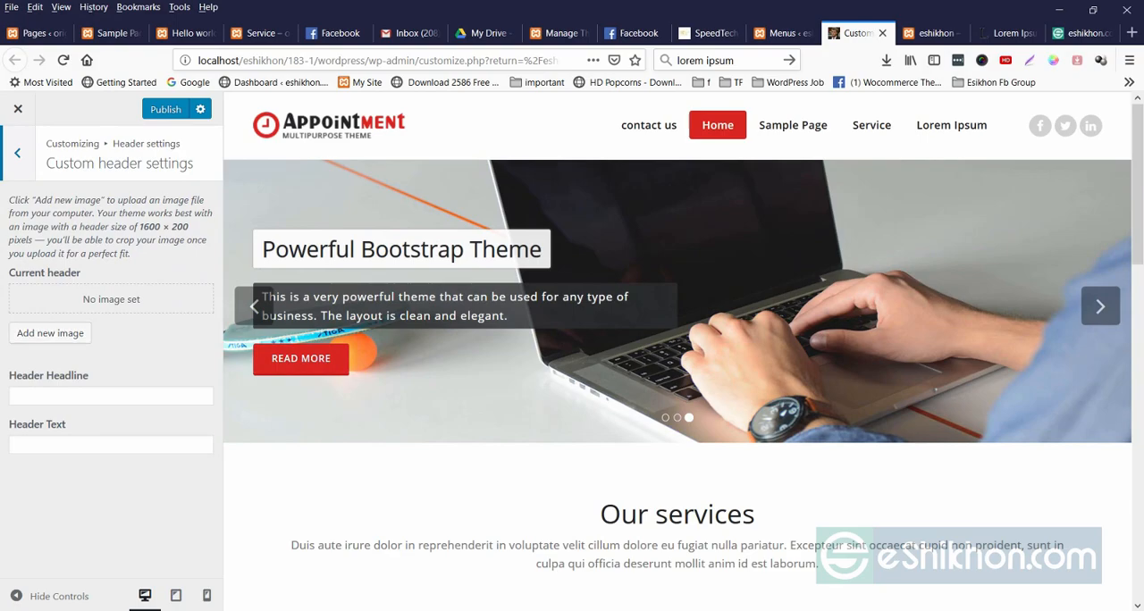
{"action": "left_click", "coordinate": [111, 396]}
{"action": "left_click", "coordinate": [111, 445]}
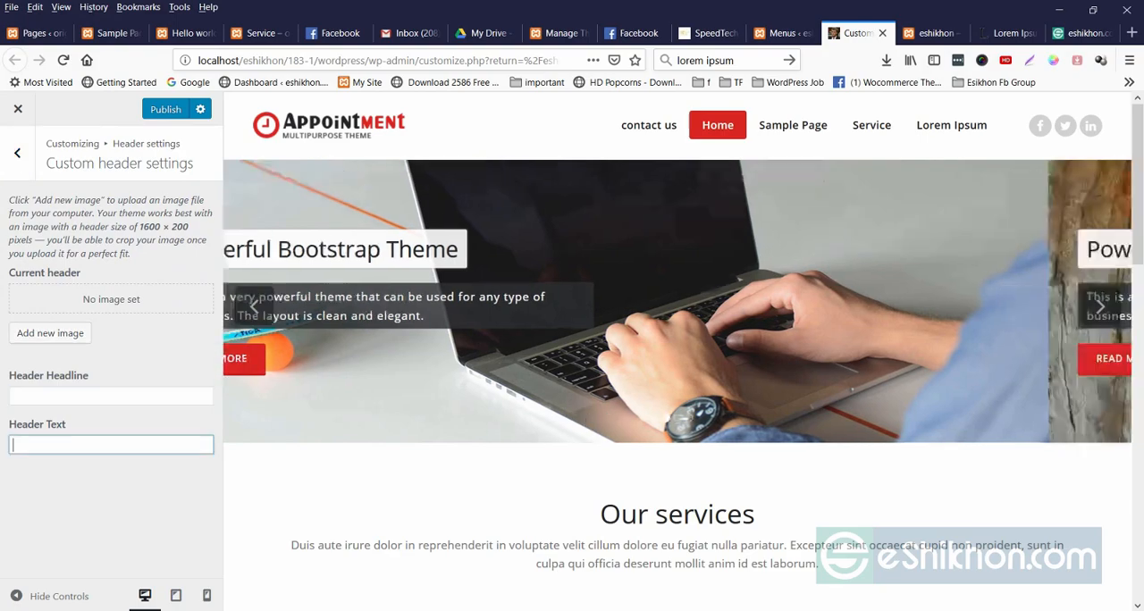
{"action": "type", "text": "wasdsad"}
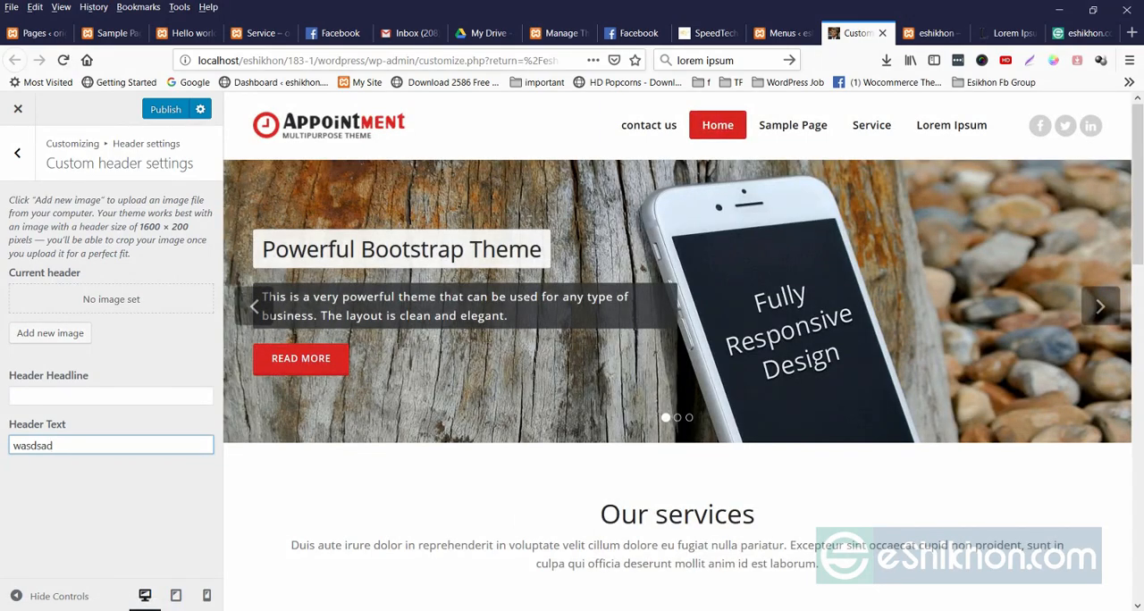
{"action": "left_click", "coordinate": [17, 152]}
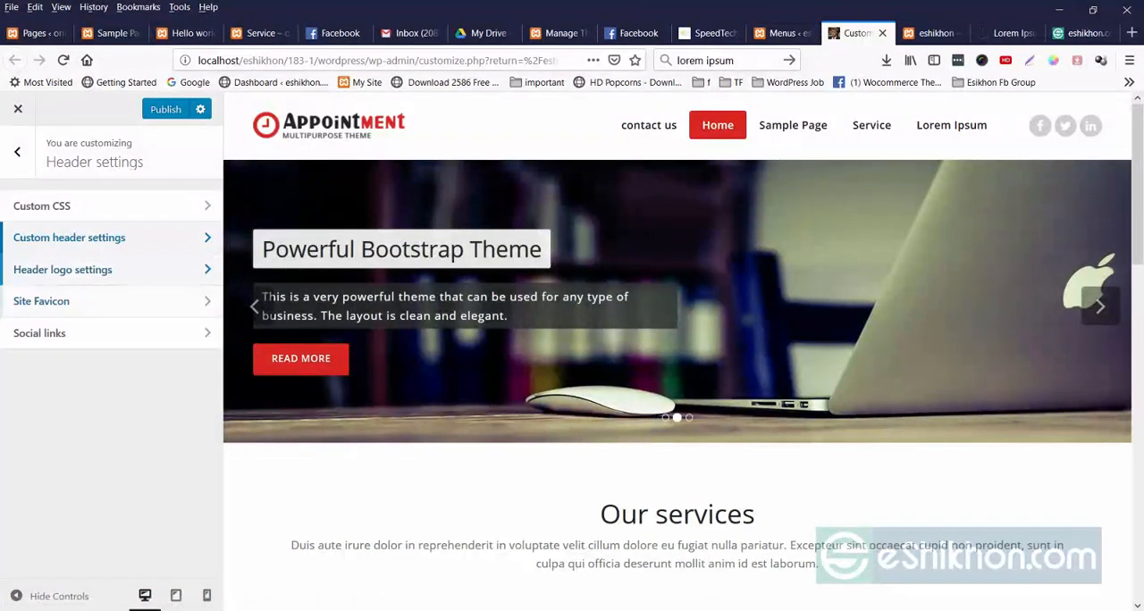
Try logo widths of 400 and 600 in the header logo settings.
{"action": "left_click", "coordinate": [63, 269]}
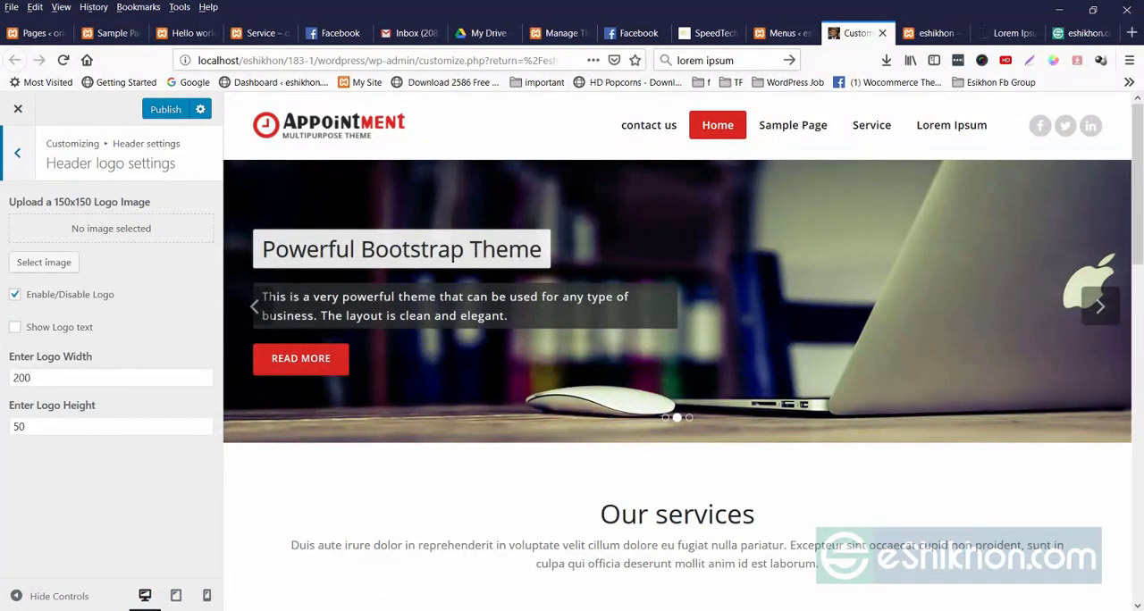
{"action": "double_click", "coordinate": [22, 378]}
{"action": "left_click", "coordinate": [35, 428]}
{"action": "left_click", "coordinate": [89, 483]}
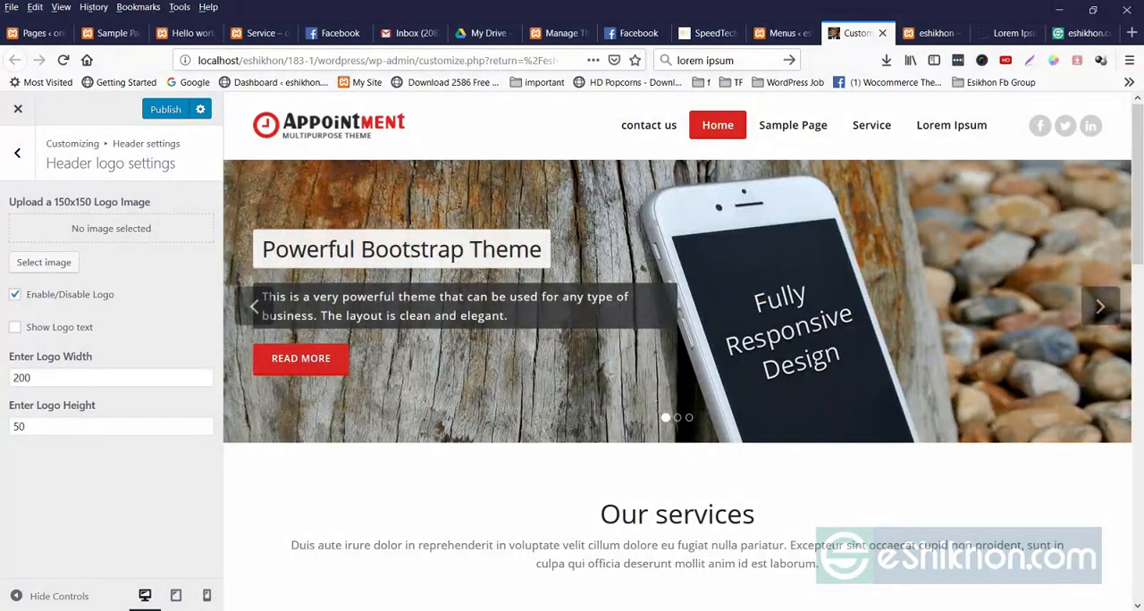
{"action": "double_click", "coordinate": [21, 378]}
{"action": "left_click_drag", "start_coordinate": [19, 378], "coordinate": [13, 379]}
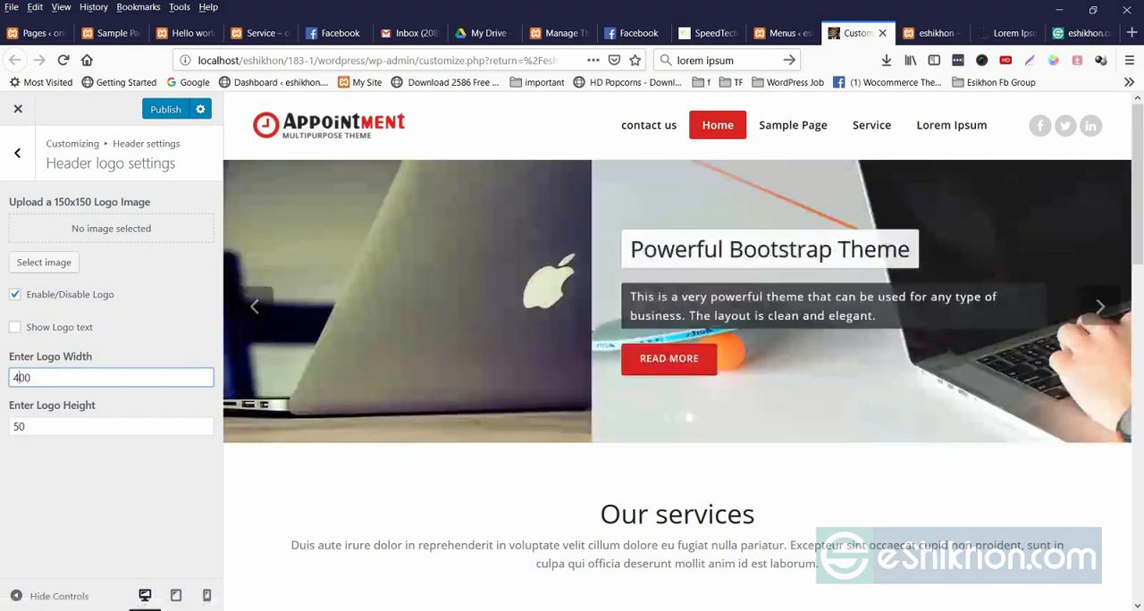
{"action": "left_click_drag", "start_coordinate": [20, 378], "coordinate": [12, 378]}
{"action": "type", "text": "6"}
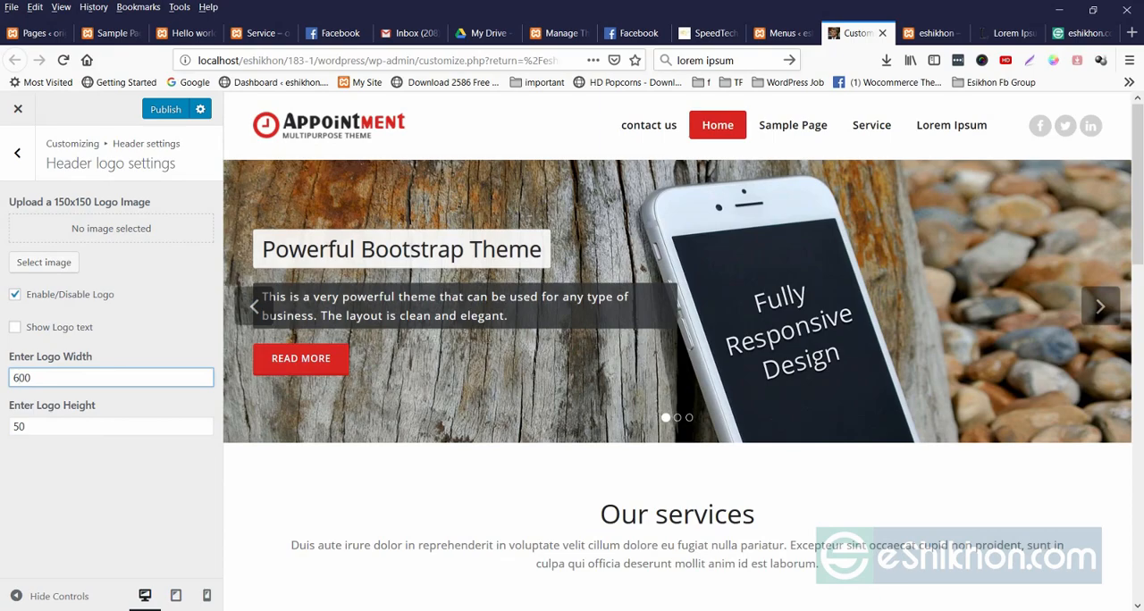
Set the header logo image to at3.jpg from the media library.
{"action": "left_click", "coordinate": [44, 262]}
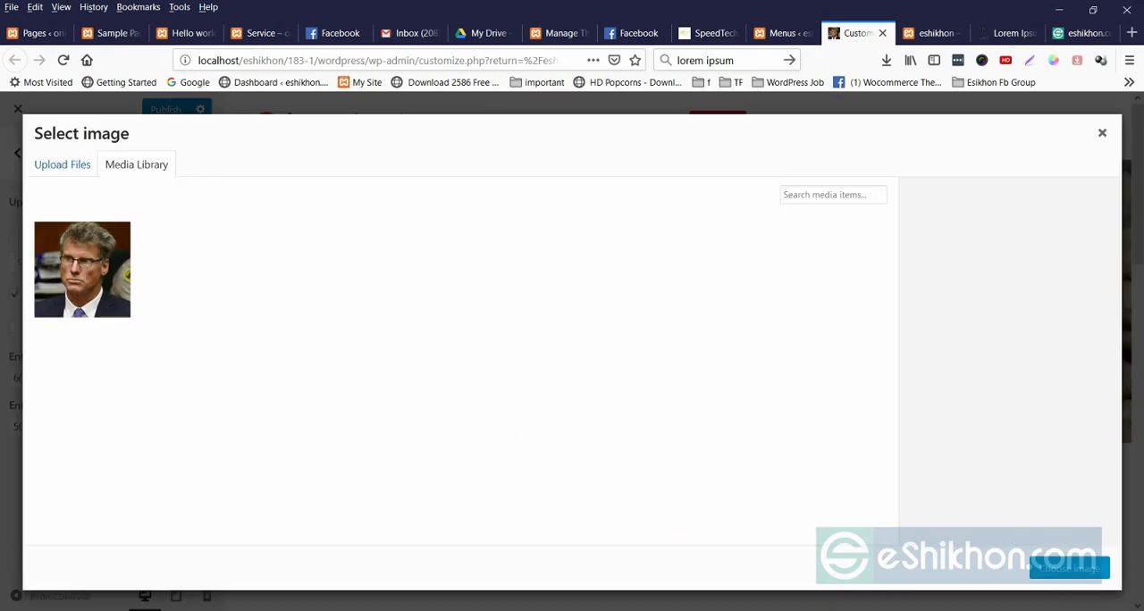
{"action": "left_click", "coordinate": [78, 270]}
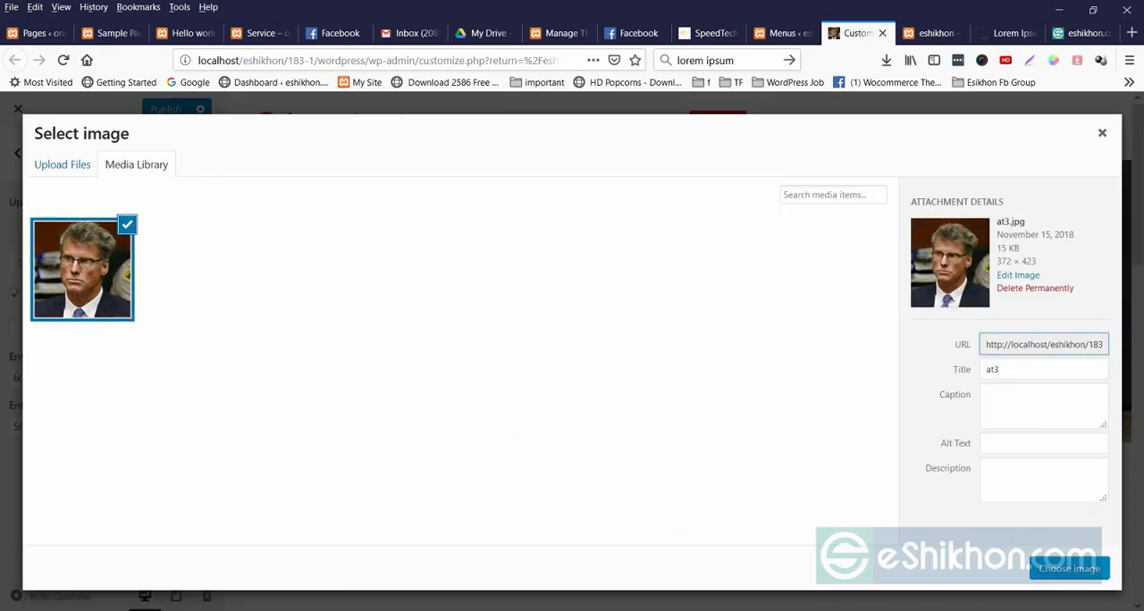
{"action": "left_click", "coordinate": [1069, 568]}
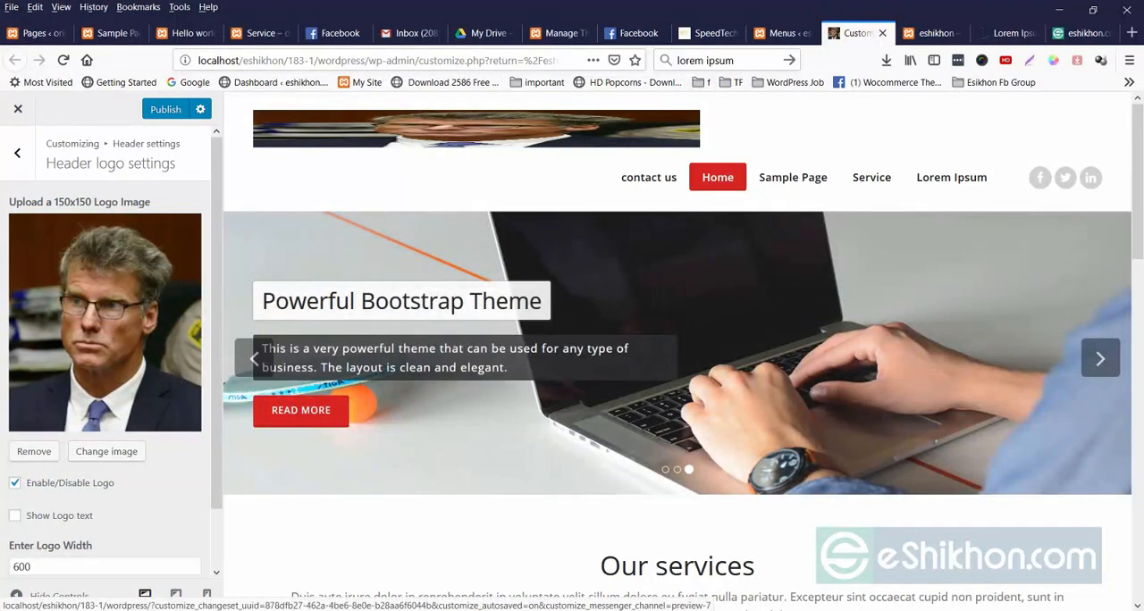
Set the header logo width to 300.
{"action": "scroll", "coordinate": [106, 353], "scroll_direction": "down", "scroll_amount": 1}
{"action": "left_click", "coordinate": [15, 503]}
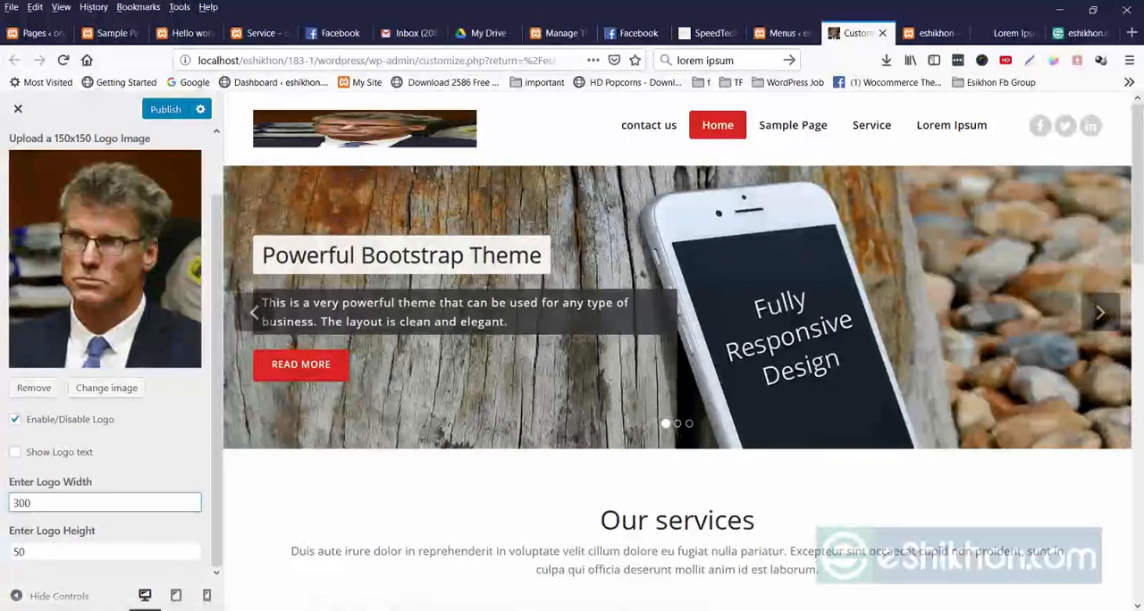
{"action": "left_click_drag", "start_coordinate": [216, 304], "coordinate": [217, 237]}
Examine the Site Favicon options in the header settings.
{"action": "left_click", "coordinate": [17, 153]}
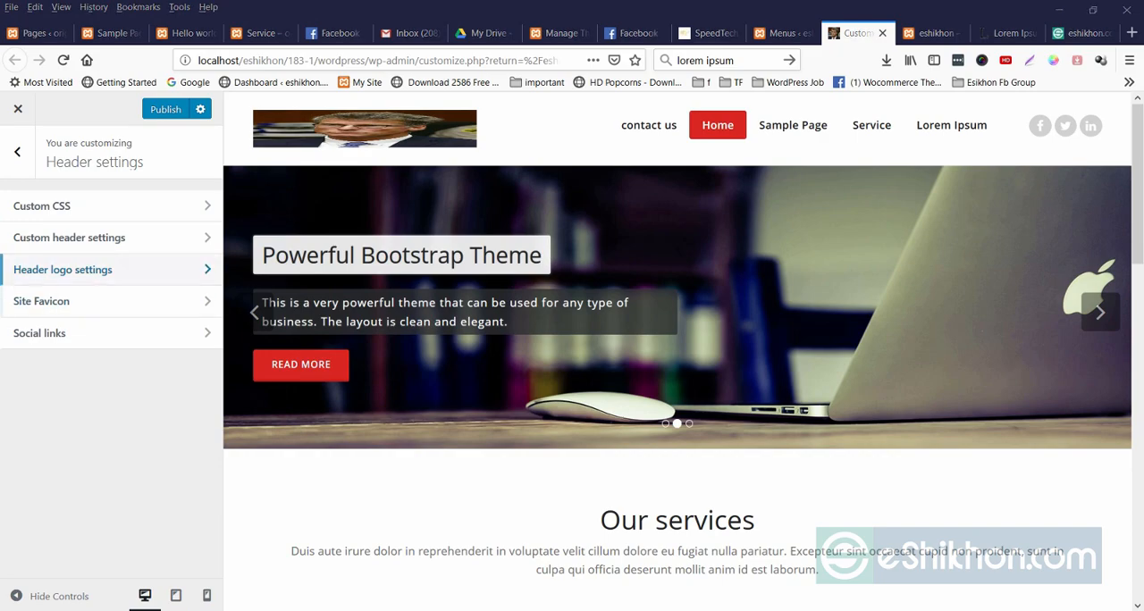
{"action": "left_click", "coordinate": [41, 301]}
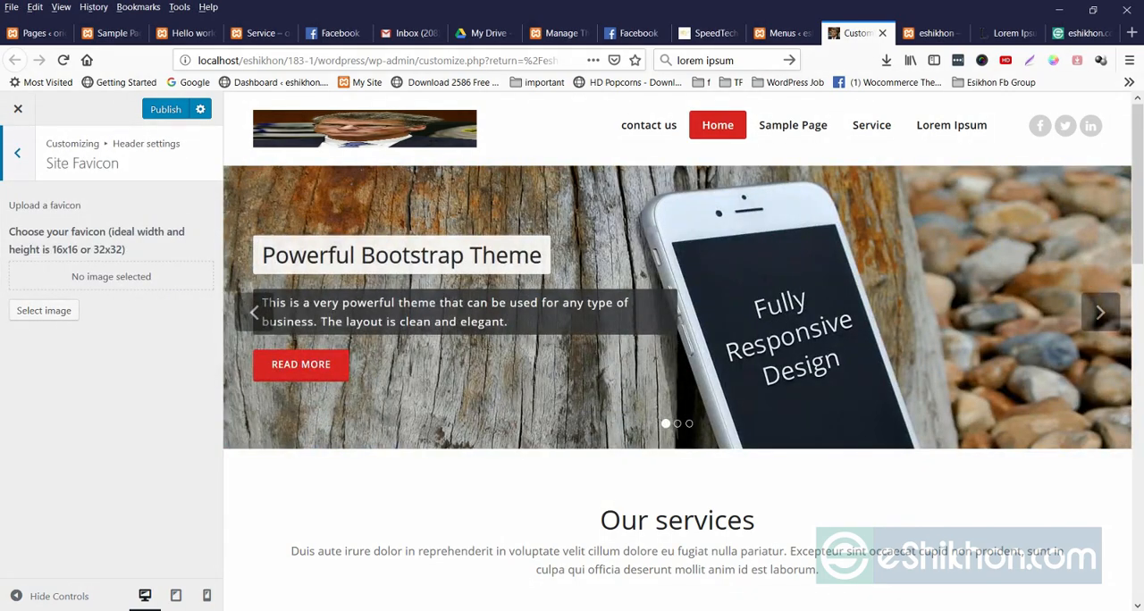
{"action": "left_click", "coordinate": [17, 153]}
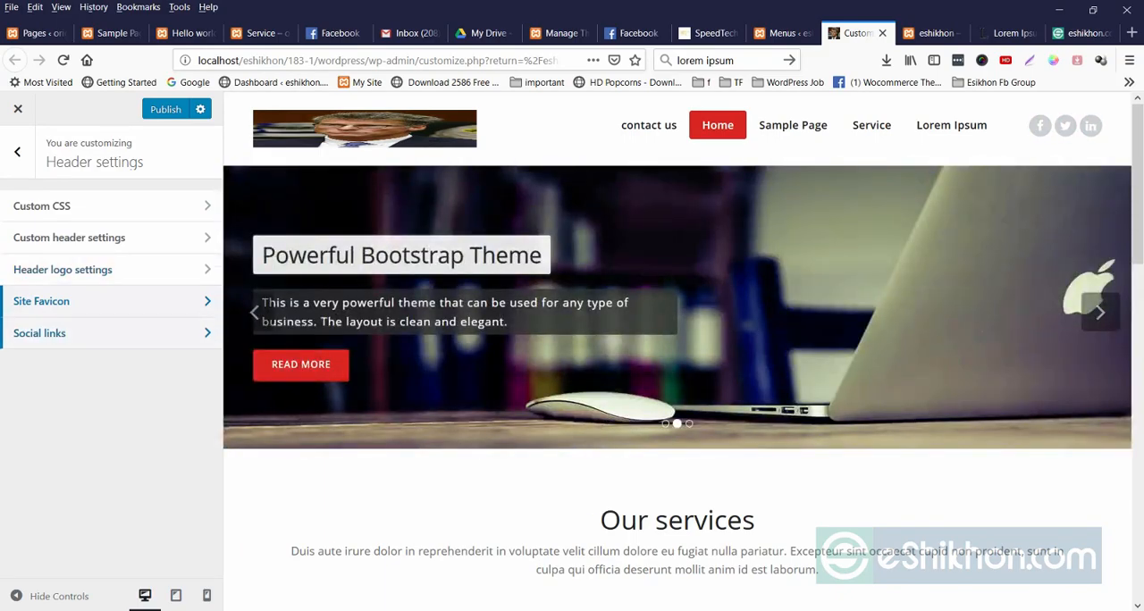
Try hiding the header social icons in the social links settings, and show them again.
{"action": "left_click", "coordinate": [53, 332]}
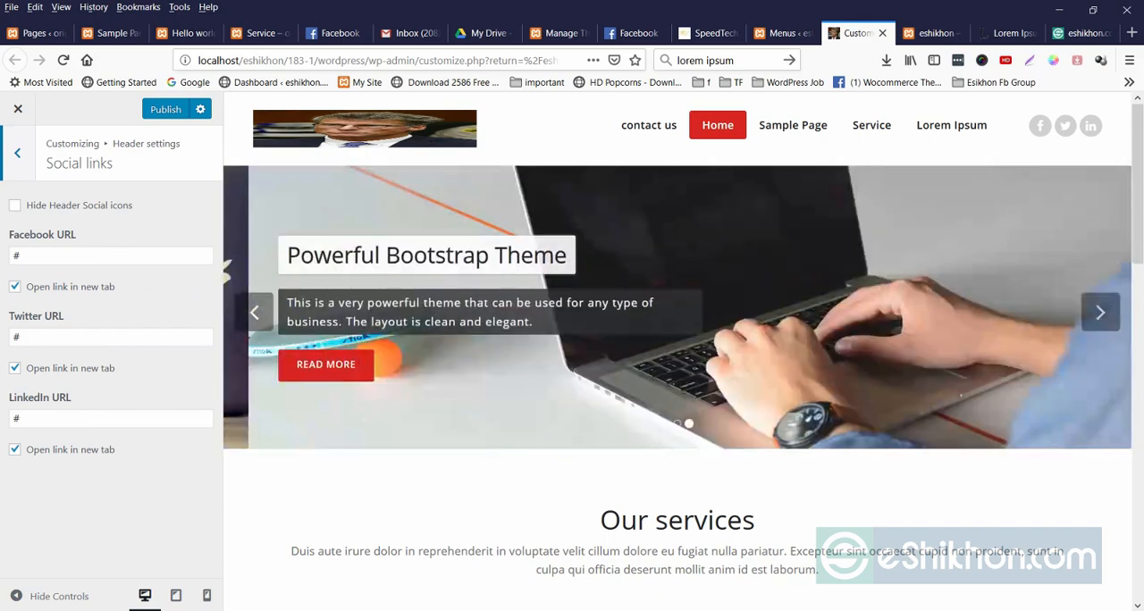
{"action": "double_click", "coordinate": [19, 256]}
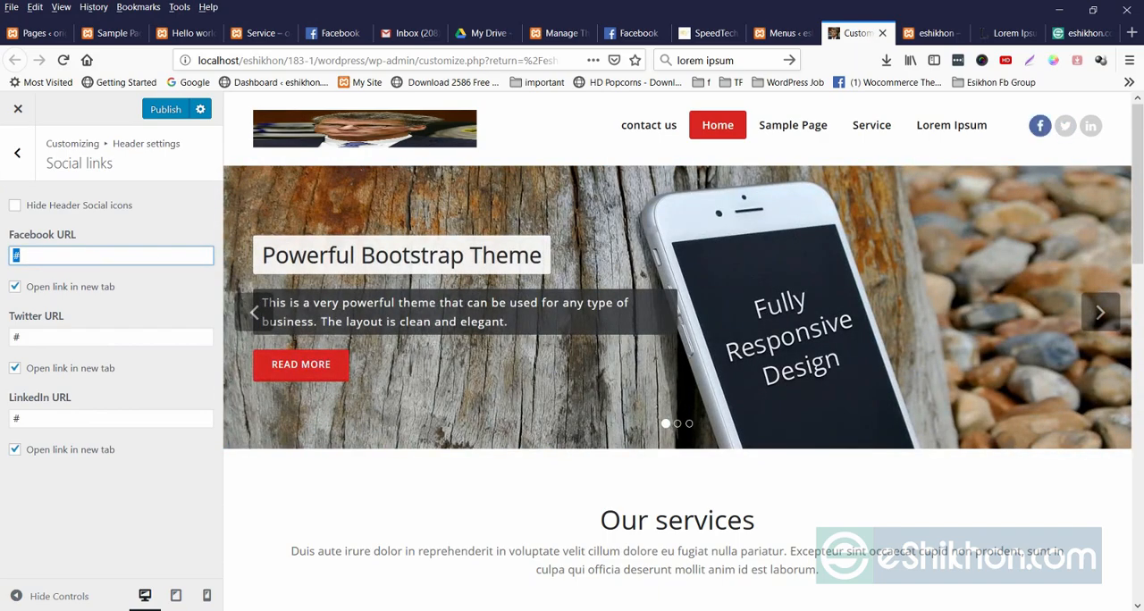
{"action": "double_click", "coordinate": [17, 337]}
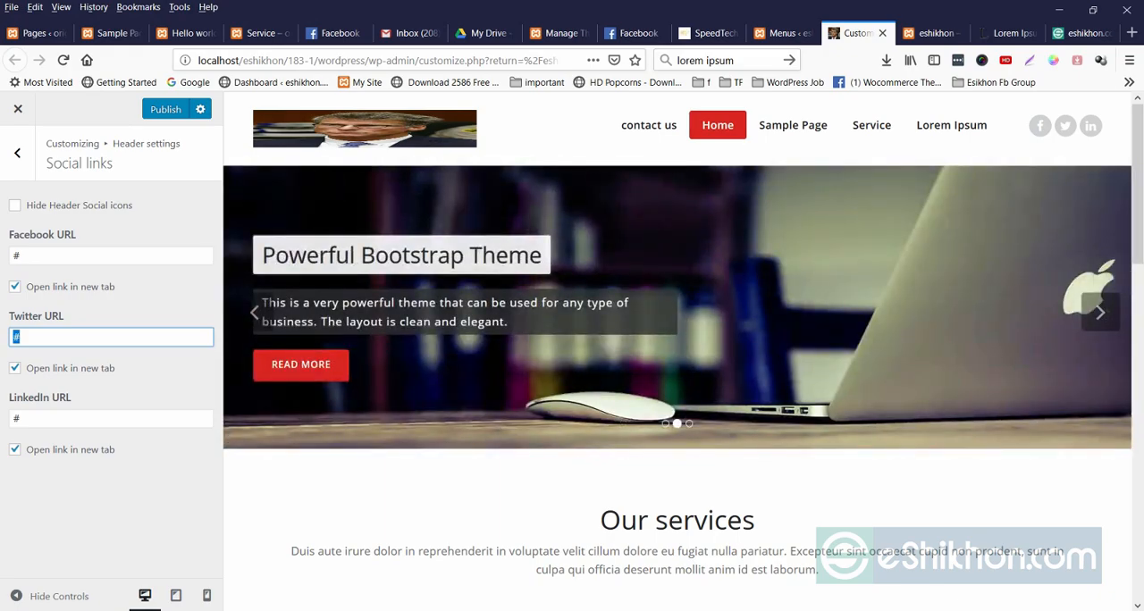
{"action": "left_click", "coordinate": [15, 206]}
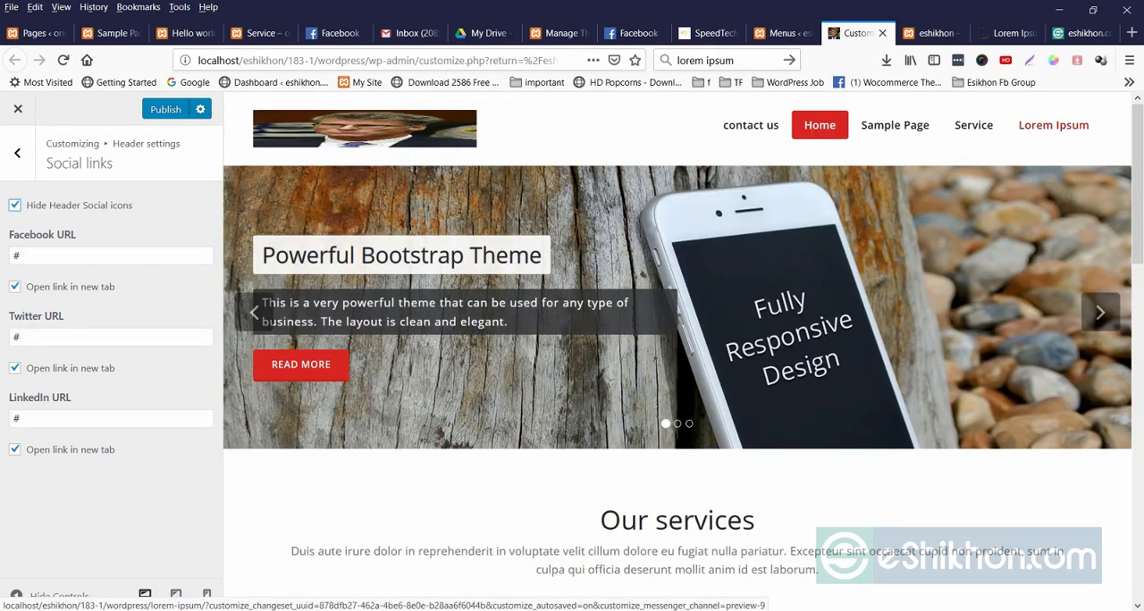
{"action": "left_click", "coordinate": [14, 205]}
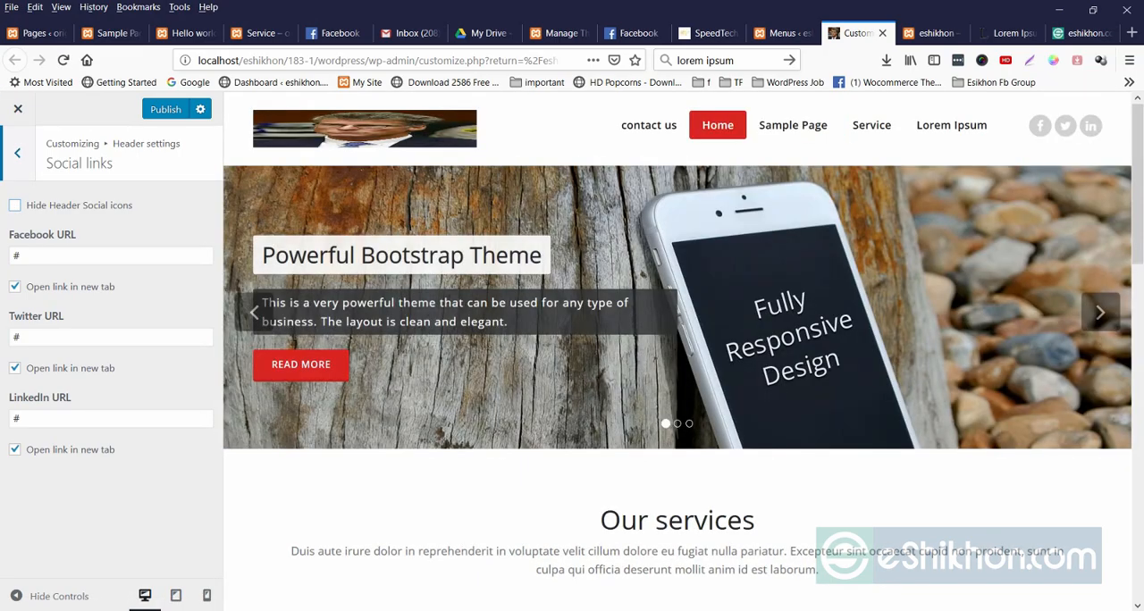
In the featured slider settings, preview the Category slider with the Uncategorized category selected and return the slider type to Demo slider.
{"action": "left_click", "coordinate": [17, 153]}
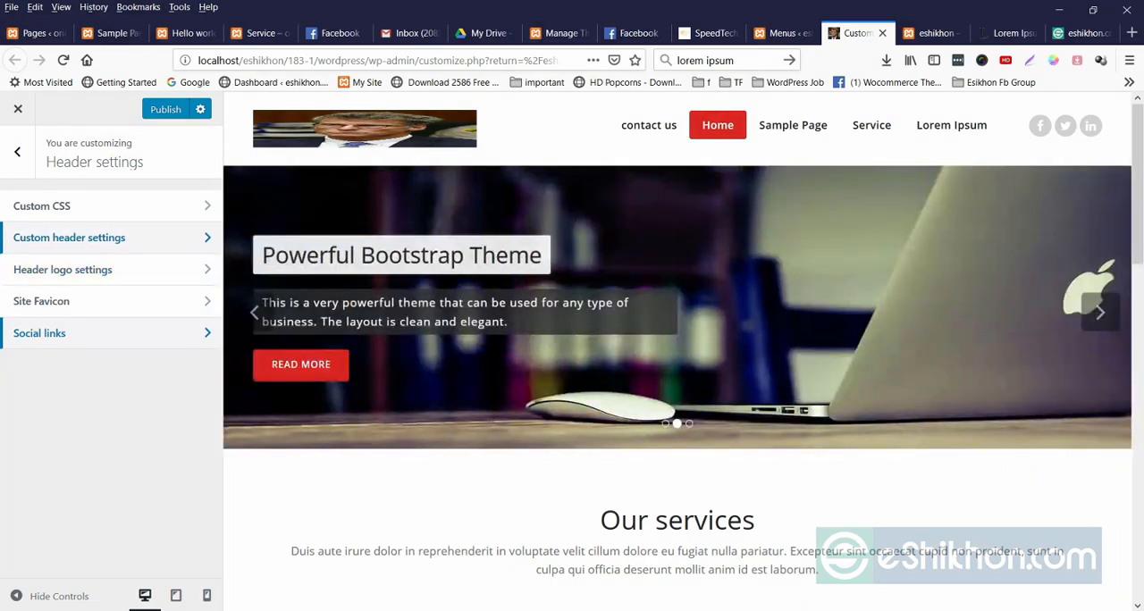
{"action": "left_click", "coordinate": [17, 153]}
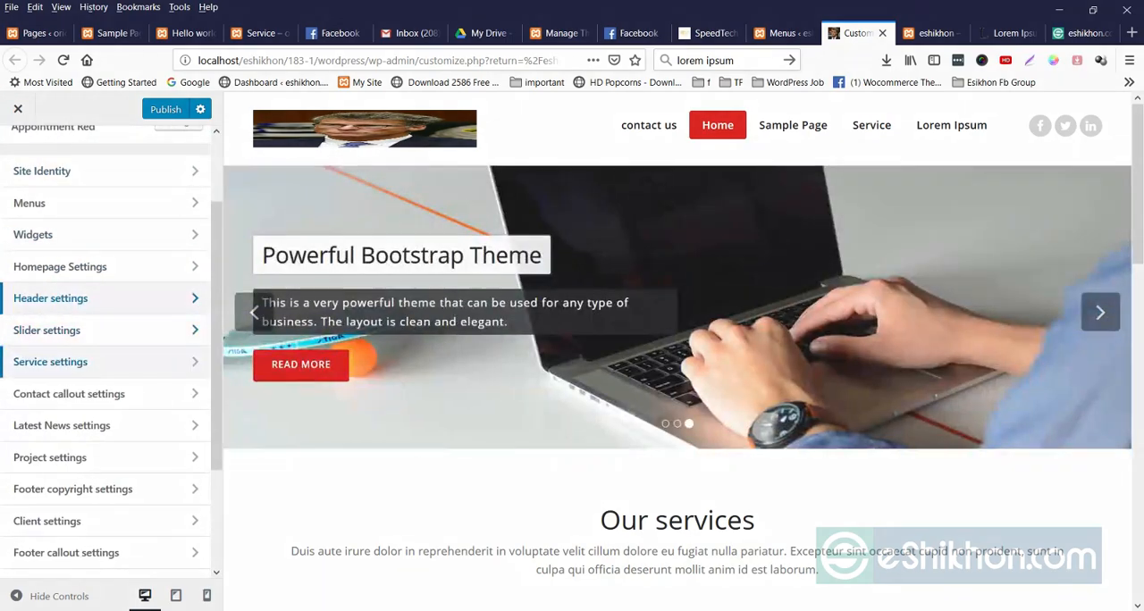
{"action": "left_click", "coordinate": [51, 330]}
{"action": "left_click", "coordinate": [68, 205]}
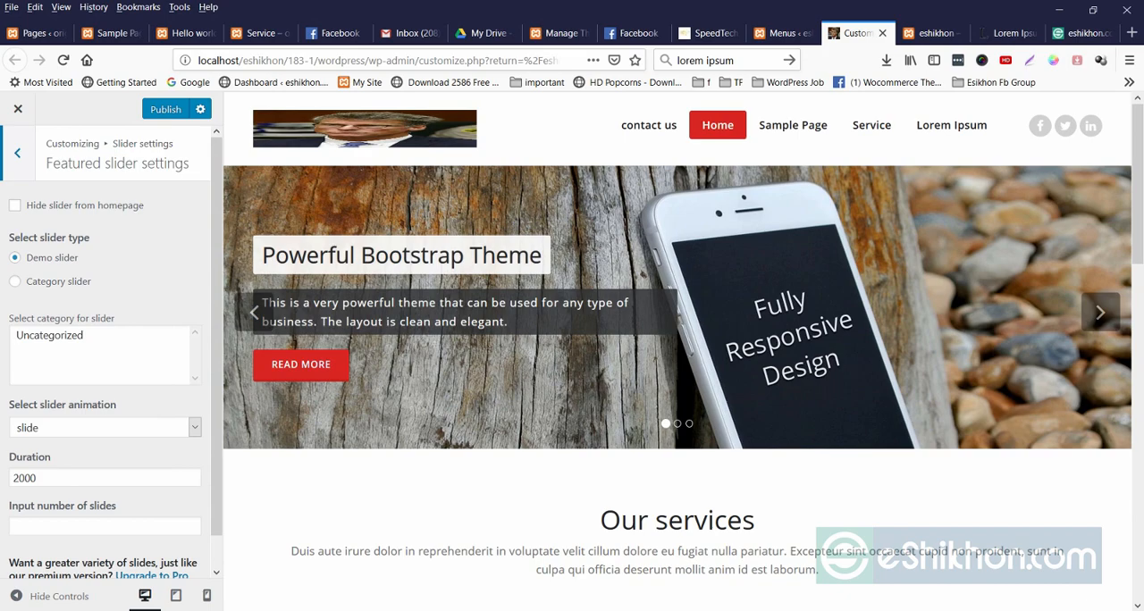
{"action": "left_click", "coordinate": [15, 281]}
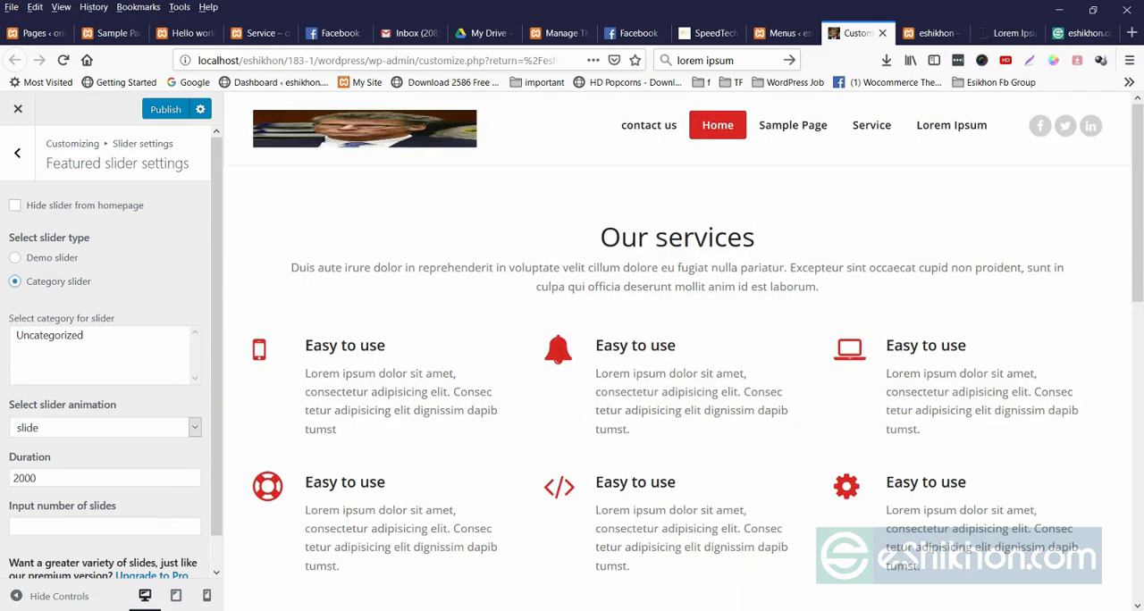
{"action": "left_click", "coordinate": [50, 335]}
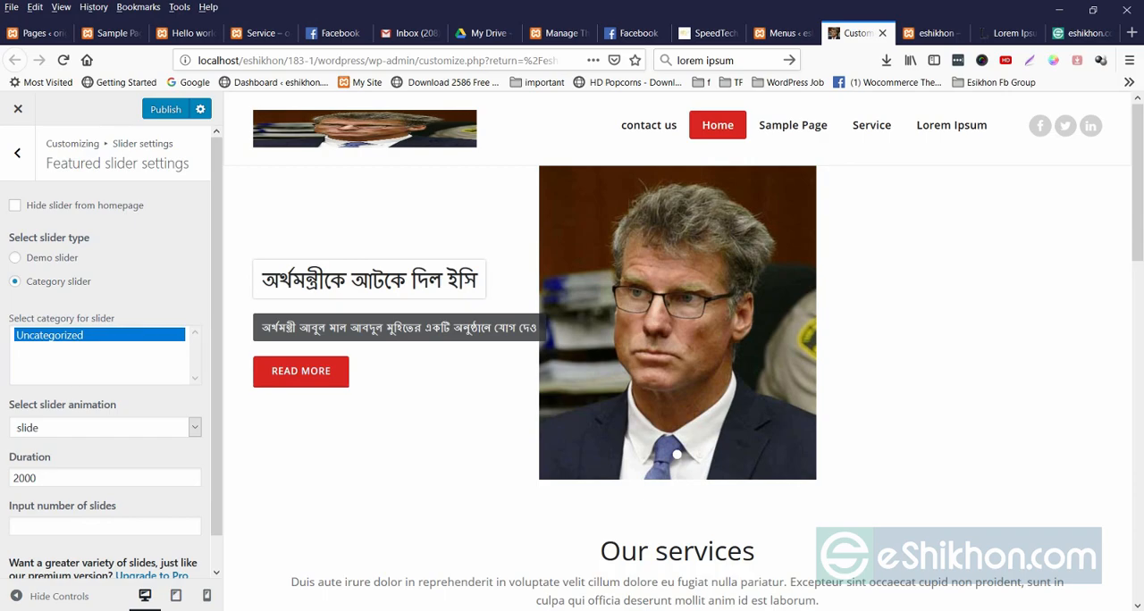
{"action": "left_click", "coordinate": [15, 258]}
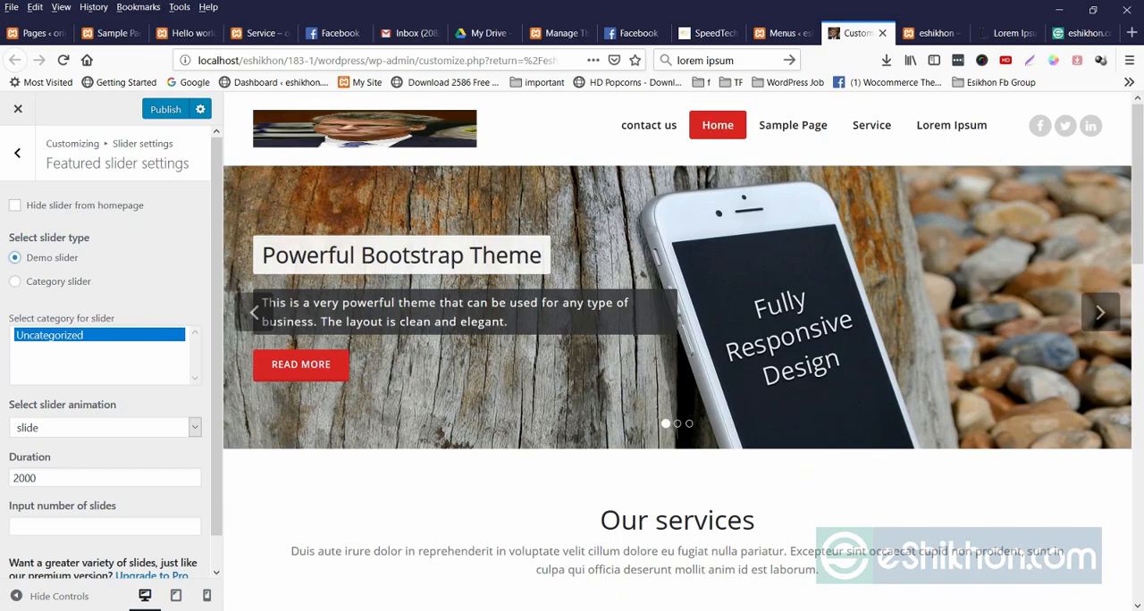
Keep the slide animation, set the featured slider's duration to 1000, and return to the main customizer sections.
{"action": "scroll", "coordinate": [112, 352], "scroll_direction": "down", "scroll_amount": 1}
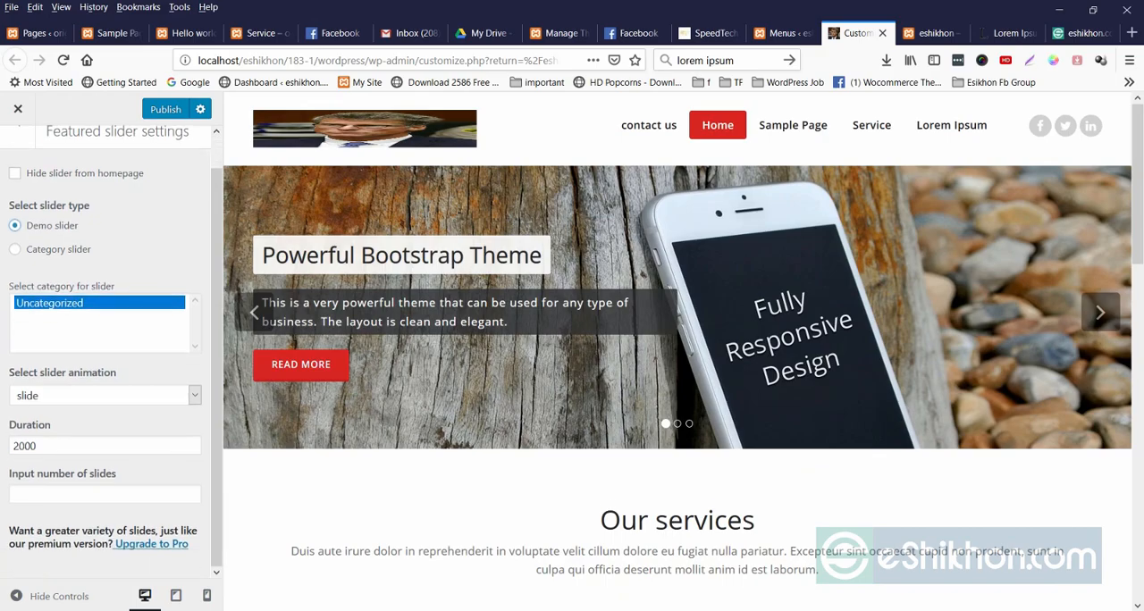
{"action": "left_click", "coordinate": [105, 395]}
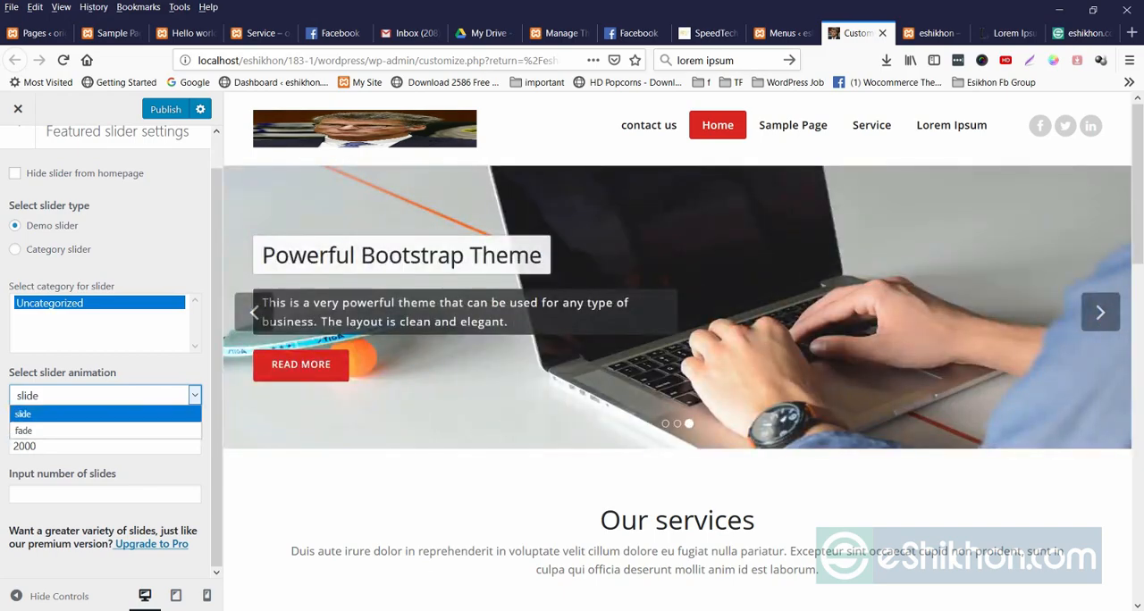
{"action": "left_click", "coordinate": [105, 414]}
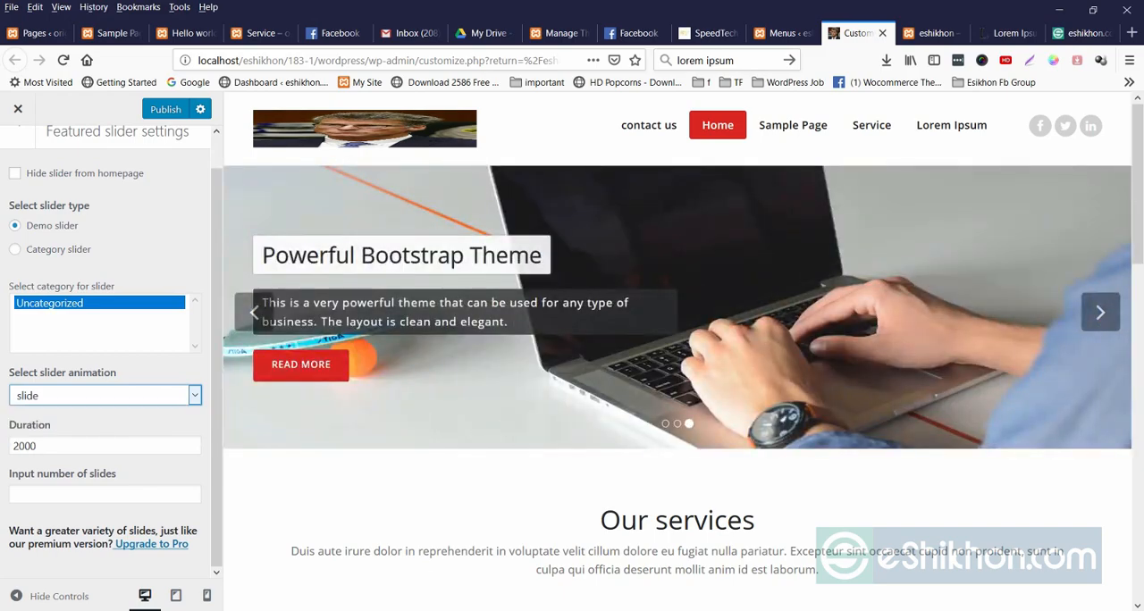
{"action": "key", "text": "Tab"}
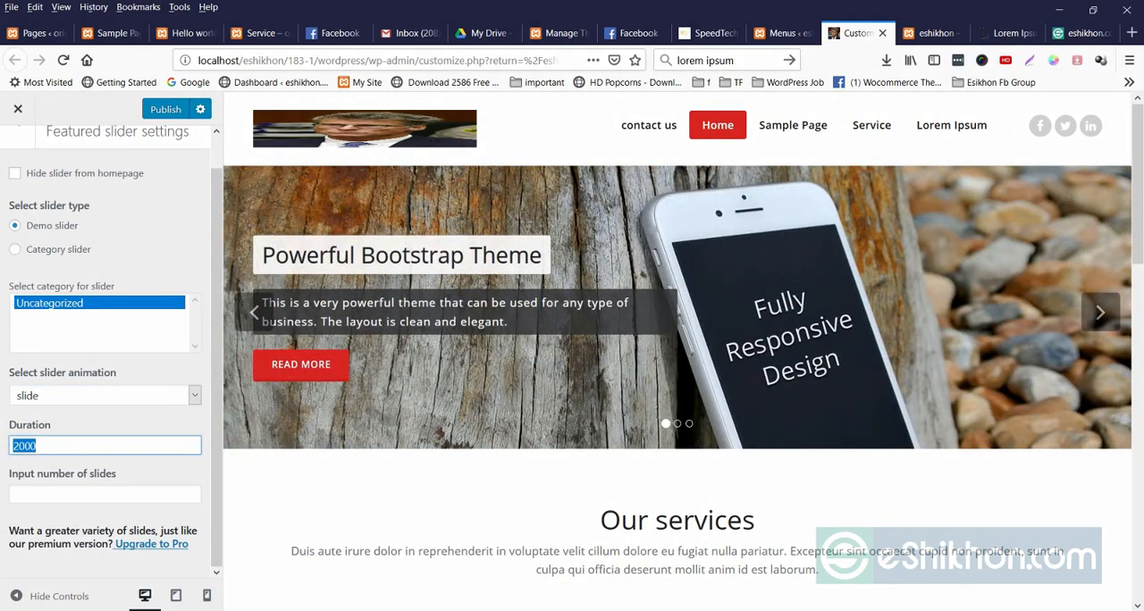
{"action": "left_click_drag", "start_coordinate": [12, 446], "coordinate": [18, 446]}
{"action": "type", "text": "1"}
{"action": "left_click", "coordinate": [266, 312]}
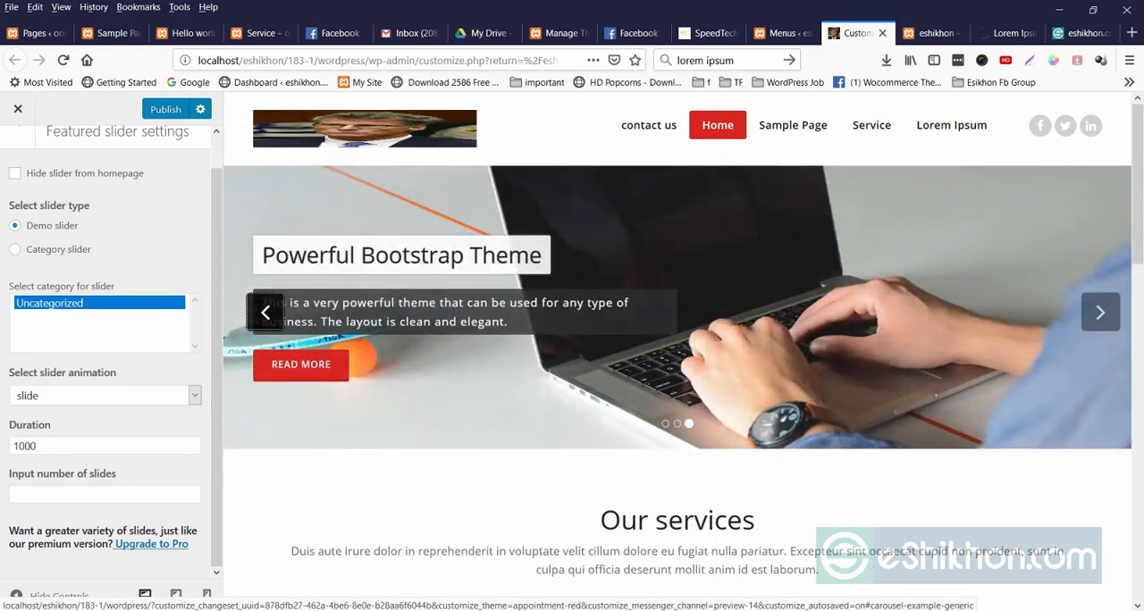
{"action": "left_click", "coordinate": [266, 312]}
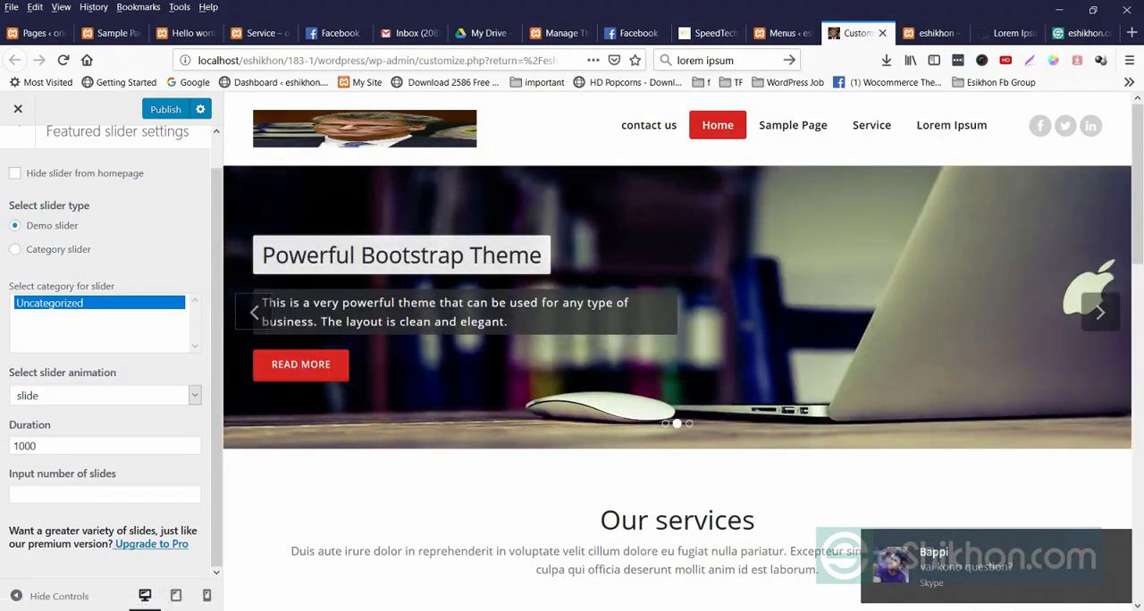
{"action": "left_click", "coordinate": [54, 446]}
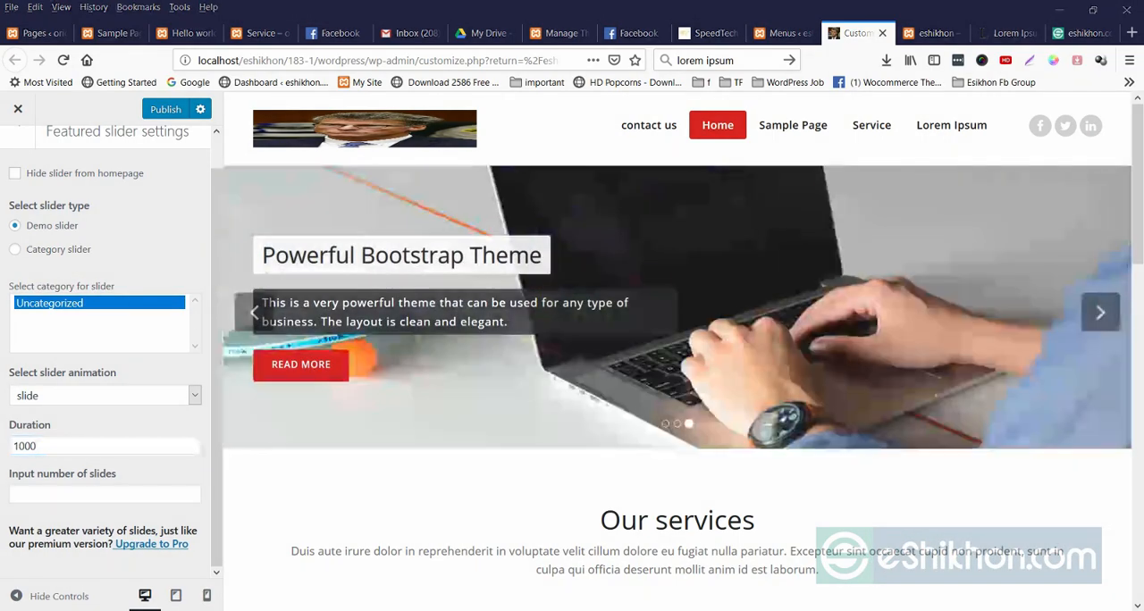
{"action": "scroll", "coordinate": [106, 357], "scroll_direction": "up", "scroll_amount": 1}
{"action": "left_click", "coordinate": [17, 137]}
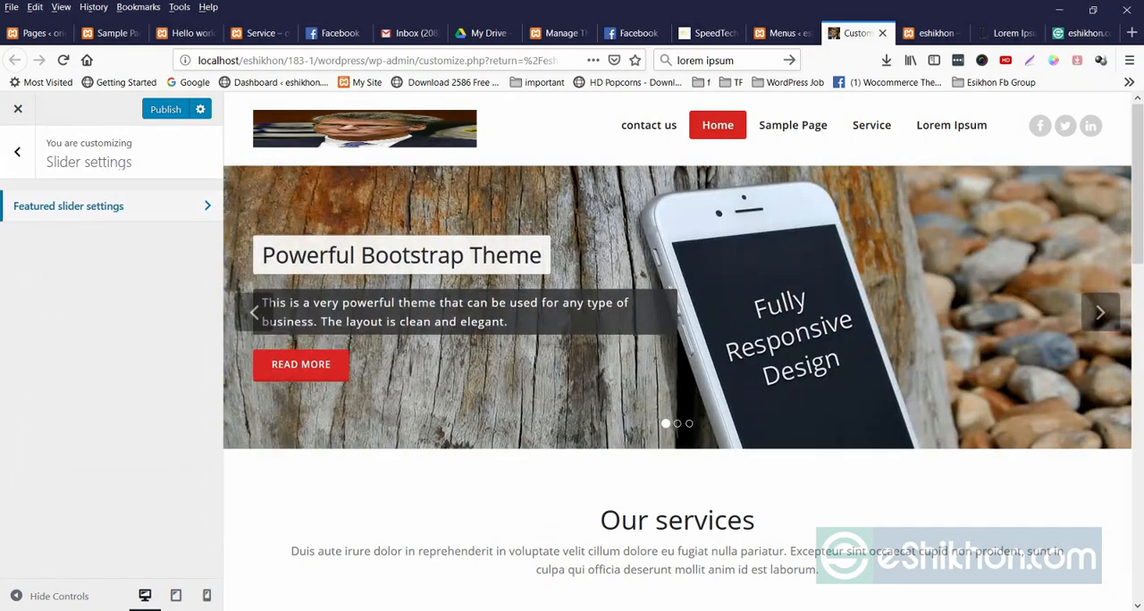
{"action": "left_click", "coordinate": [17, 137]}
Examine the list of customizer sections and the heading, description and service items of the Our services section in the homepage preview.
{"action": "scroll", "coordinate": [106, 390], "scroll_direction": "down", "scroll_amount": 3}
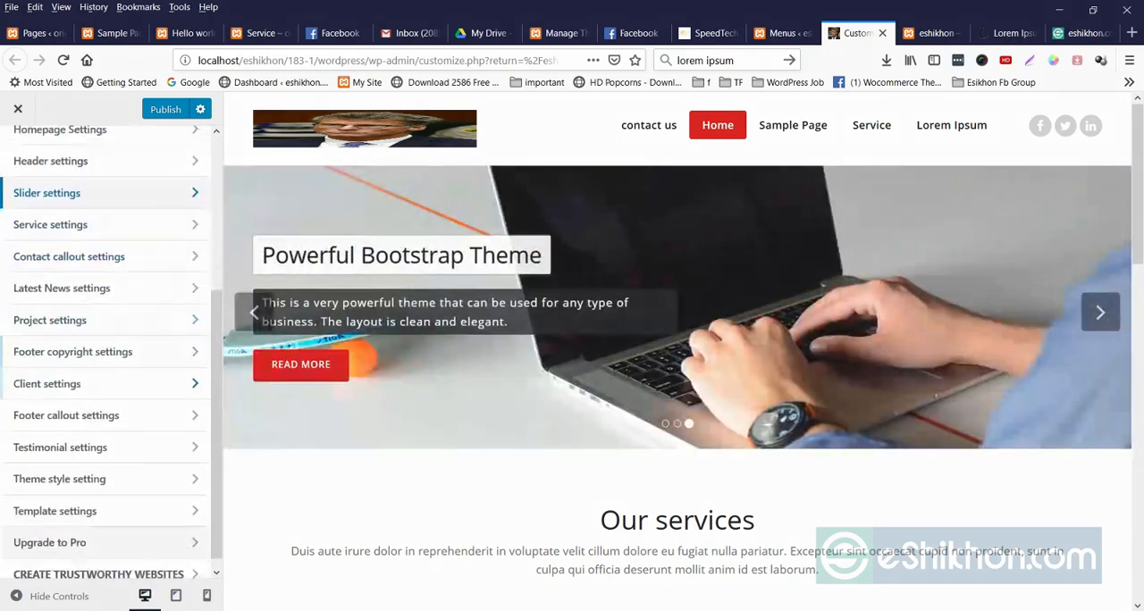
{"action": "scroll", "coordinate": [106, 389], "scroll_direction": "up", "scroll_amount": 3}
{"action": "scroll", "coordinate": [105, 357], "scroll_direction": "up", "scroll_amount": 1}
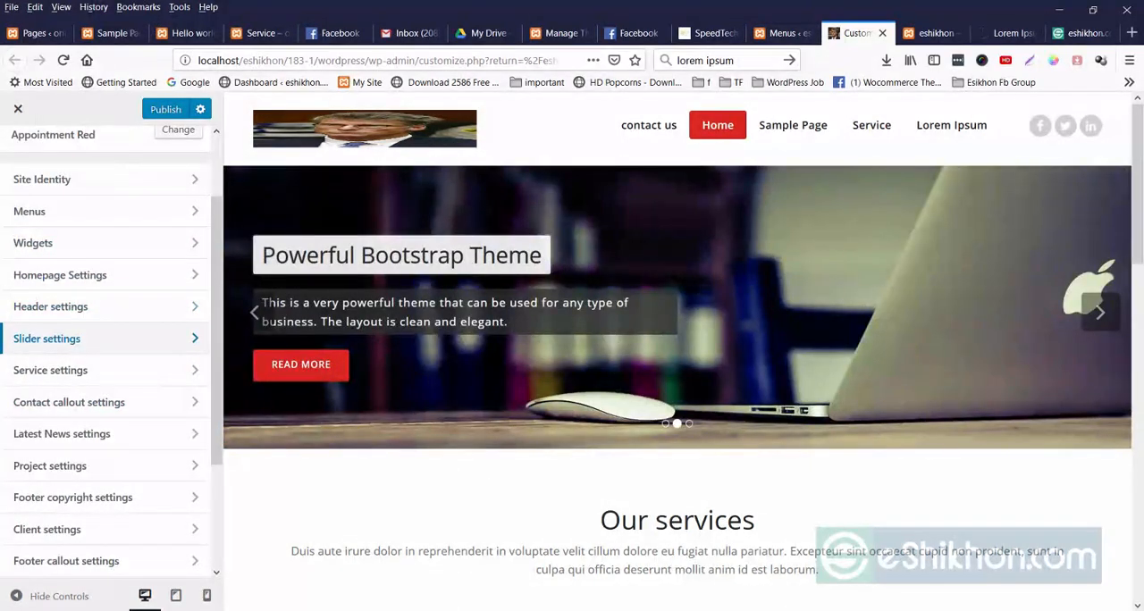
{"action": "scroll", "coordinate": [677, 358], "scroll_direction": "down", "scroll_amount": 4}
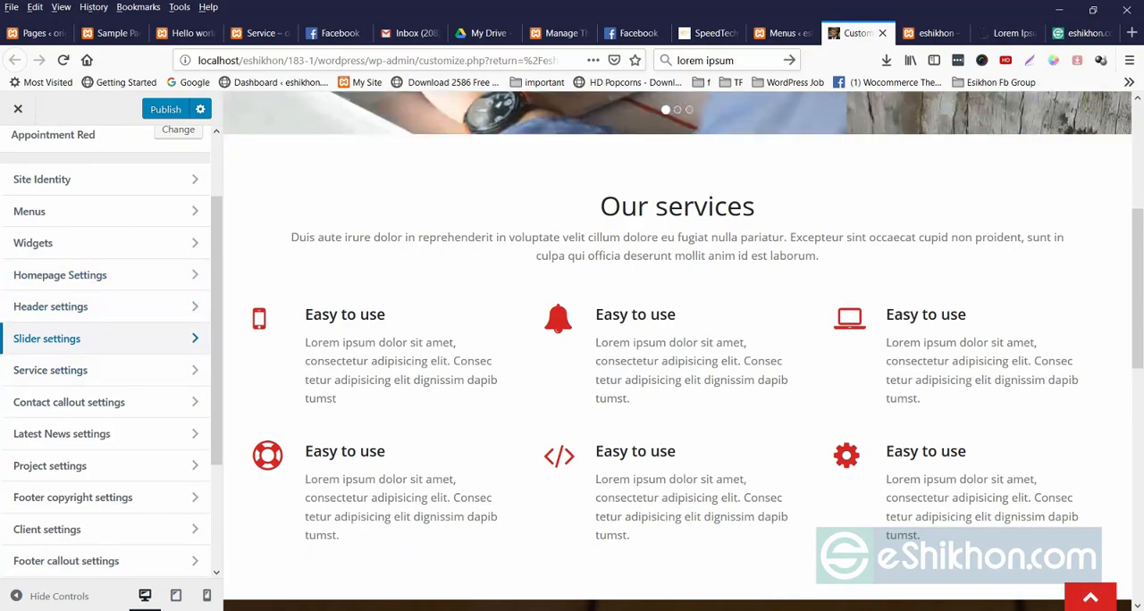
{"action": "left_click_drag", "start_coordinate": [601, 206], "coordinate": [754, 207]}
{"action": "left_click_drag", "start_coordinate": [291, 238], "coordinate": [820, 257]}
{"action": "left_click", "coordinate": [827, 261]}
{"action": "scroll", "coordinate": [676, 358], "scroll_direction": "down", "scroll_amount": 2}
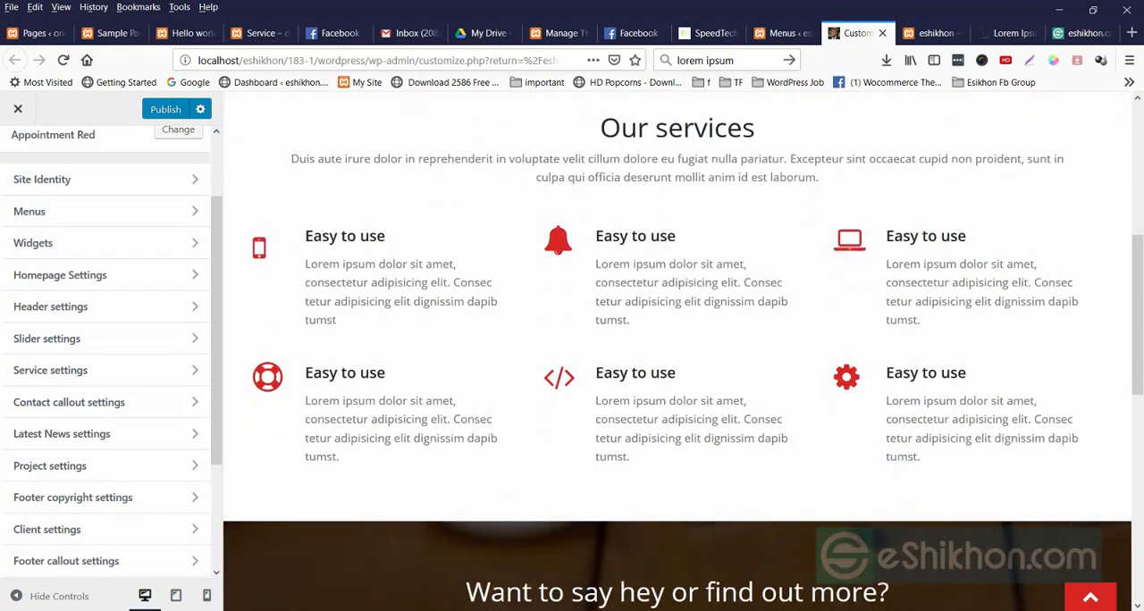
{"action": "left_click_drag", "start_coordinate": [305, 236], "coordinate": [386, 236]}
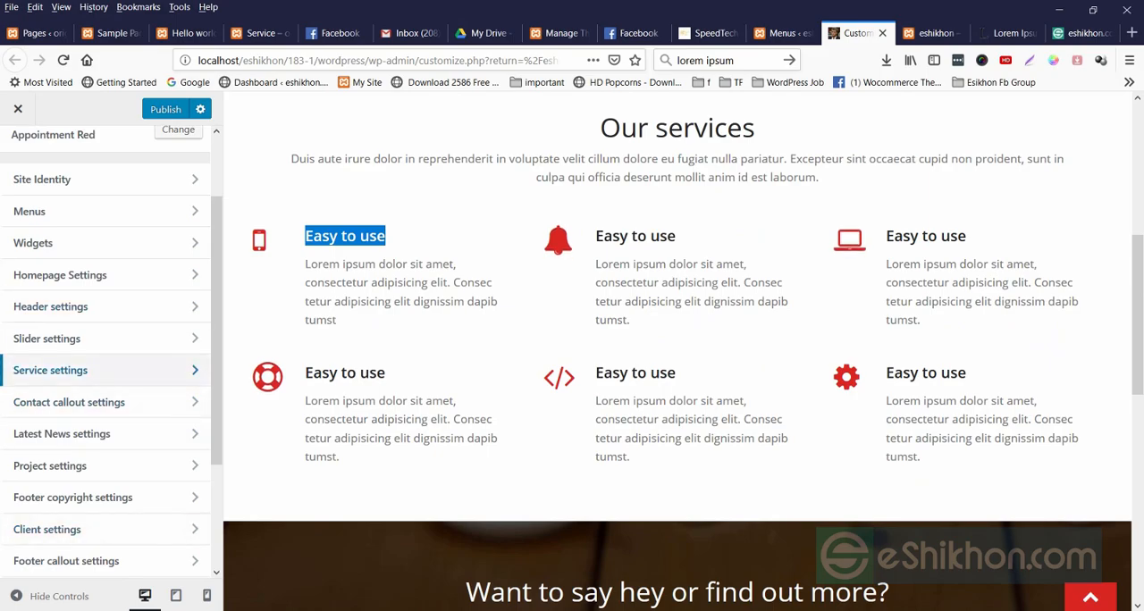
Open the Section Heading options in the service settings.
{"action": "left_click", "coordinate": [50, 371]}
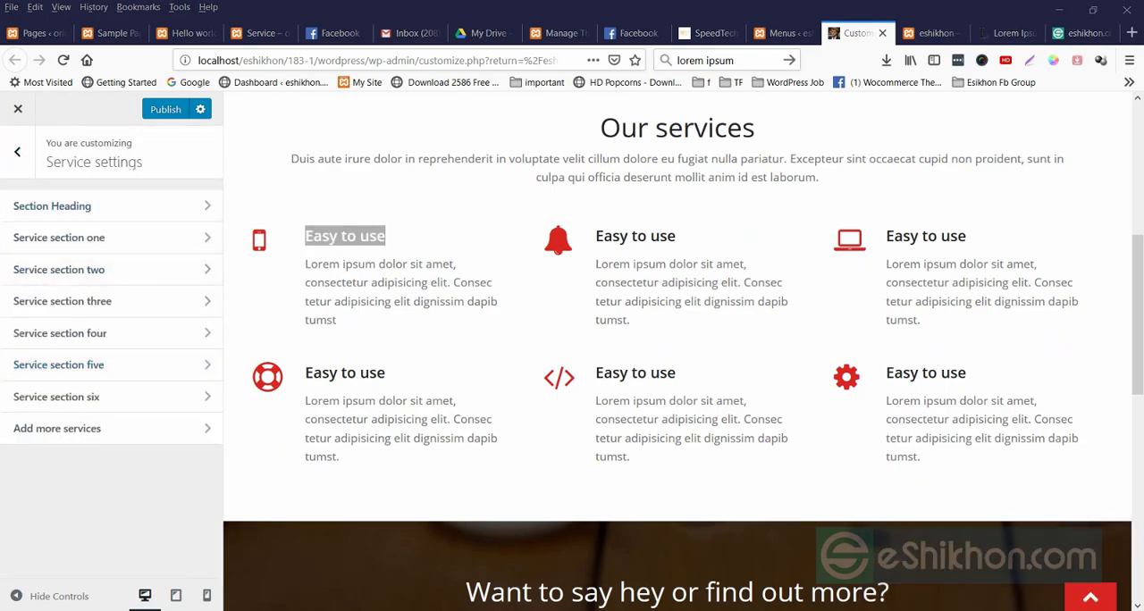
{"action": "left_click_drag", "start_coordinate": [600, 127], "coordinate": [822, 179]}
{"action": "left_click", "coordinate": [822, 184]}
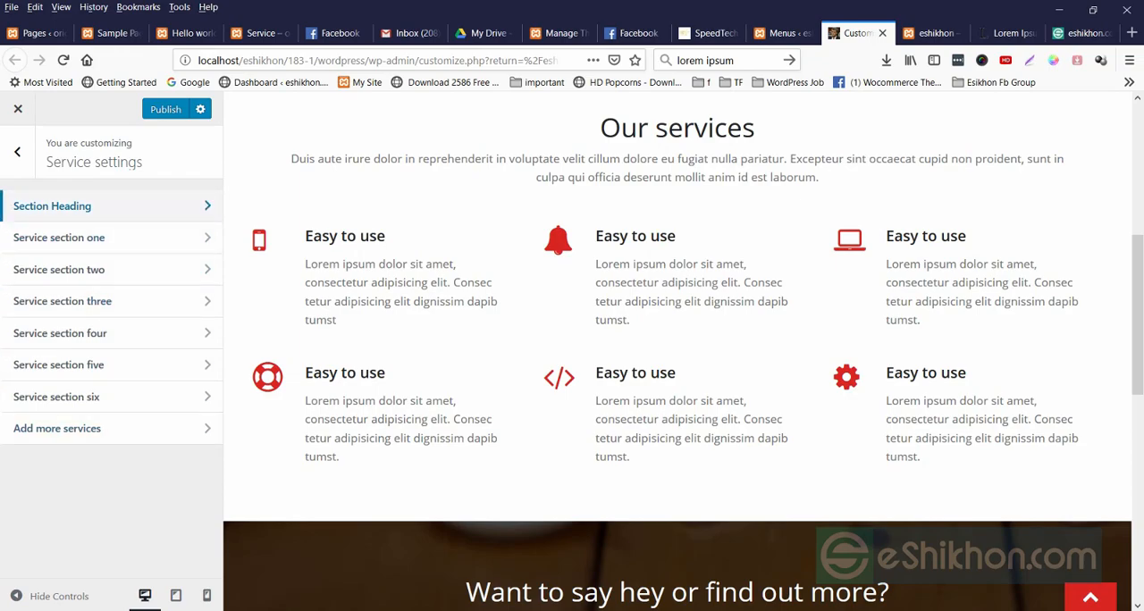
{"action": "left_click", "coordinate": [62, 205]}
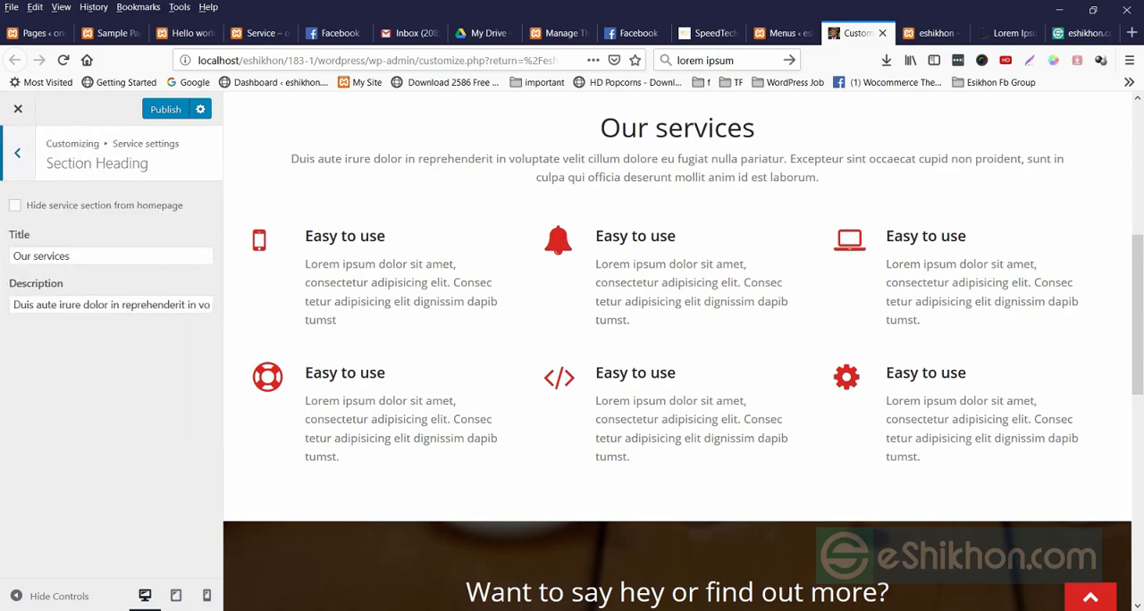
{"action": "left_click_drag", "start_coordinate": [599, 128], "coordinate": [823, 179]}
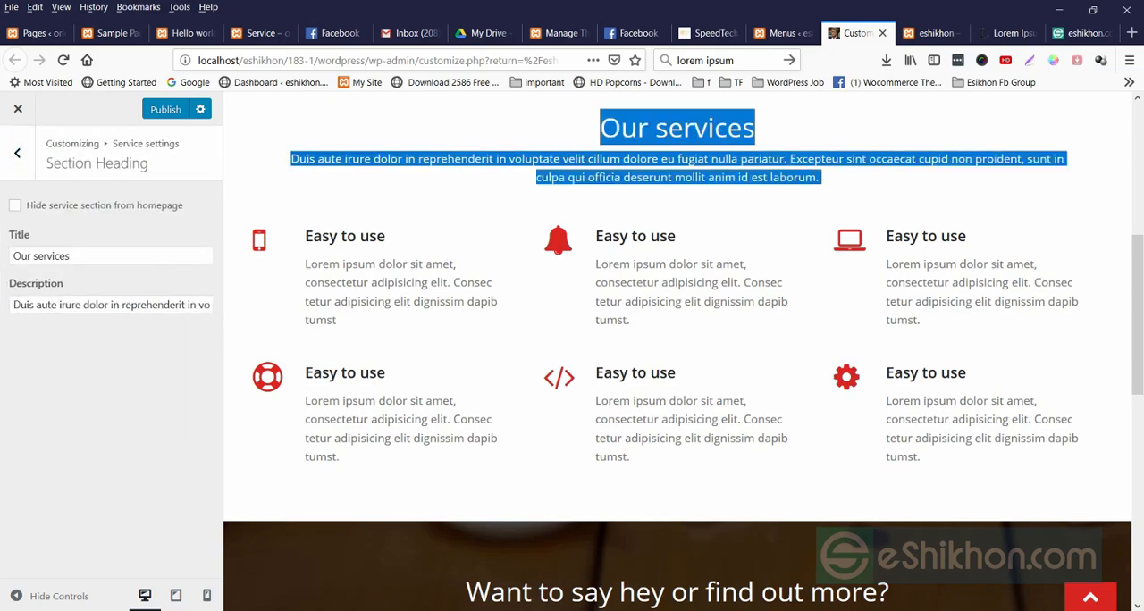
Try hiding the service section from the homepage, and show it again.
{"action": "left_click", "coordinate": [14, 205]}
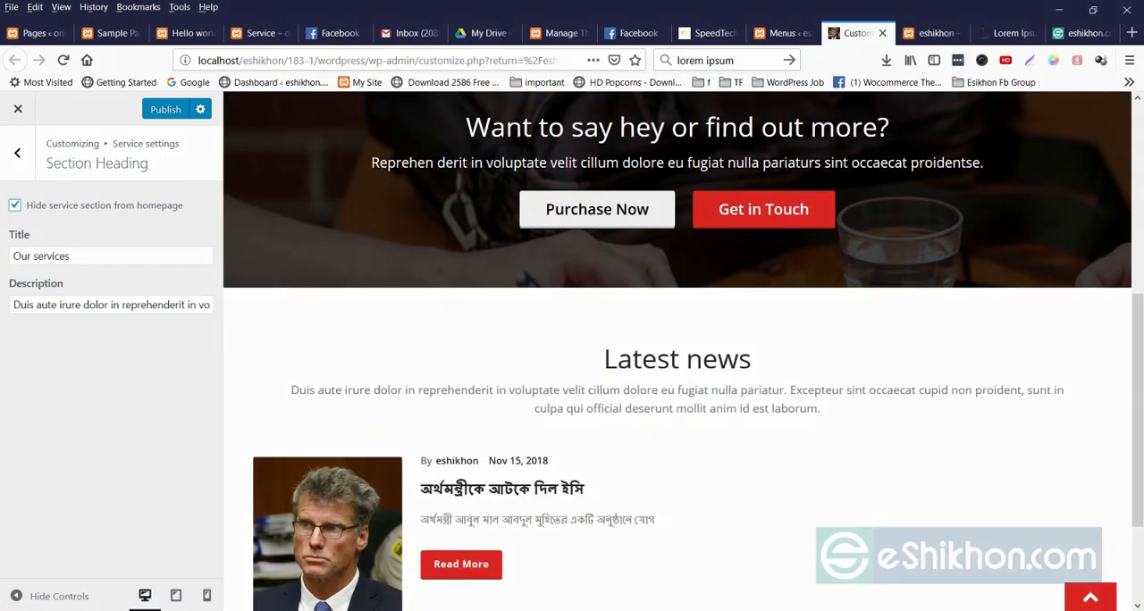
{"action": "left_click", "coordinate": [15, 206]}
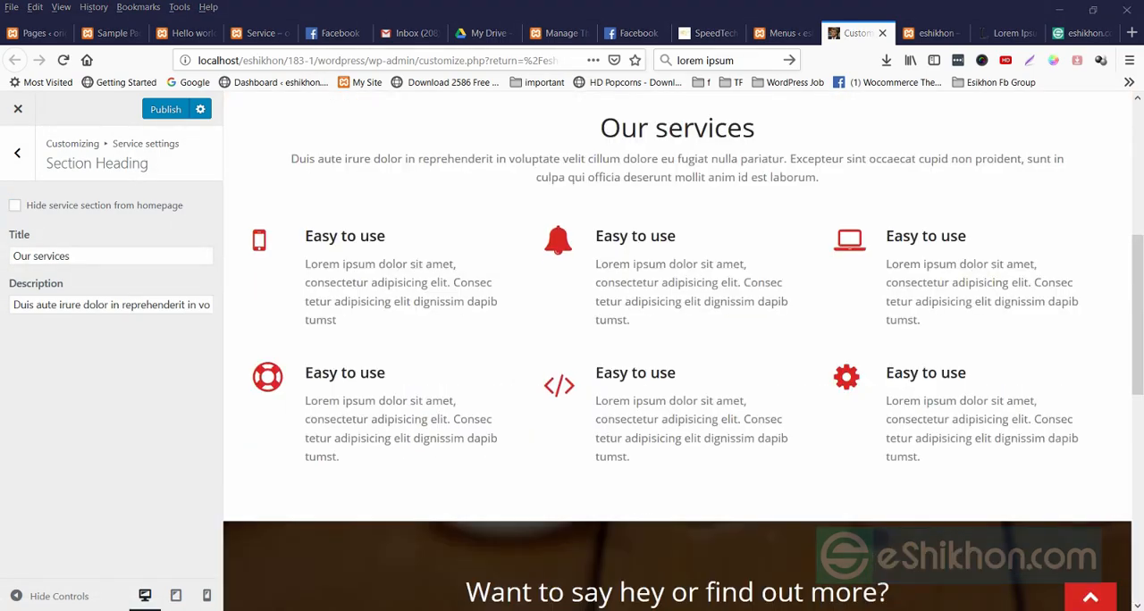
{"action": "left_click_drag", "start_coordinate": [597, 128], "coordinate": [966, 461]}
{"action": "left_click", "coordinate": [966, 461]}
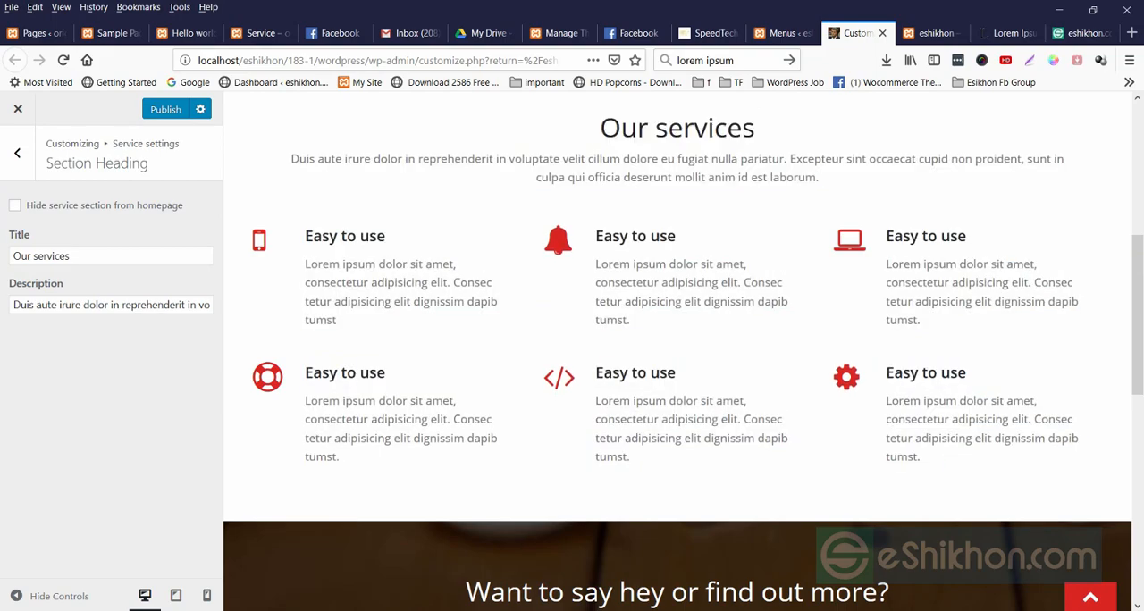
Set the service section's title to "Our theme".
{"action": "left_click_drag", "start_coordinate": [70, 256], "coordinate": [33, 257]}
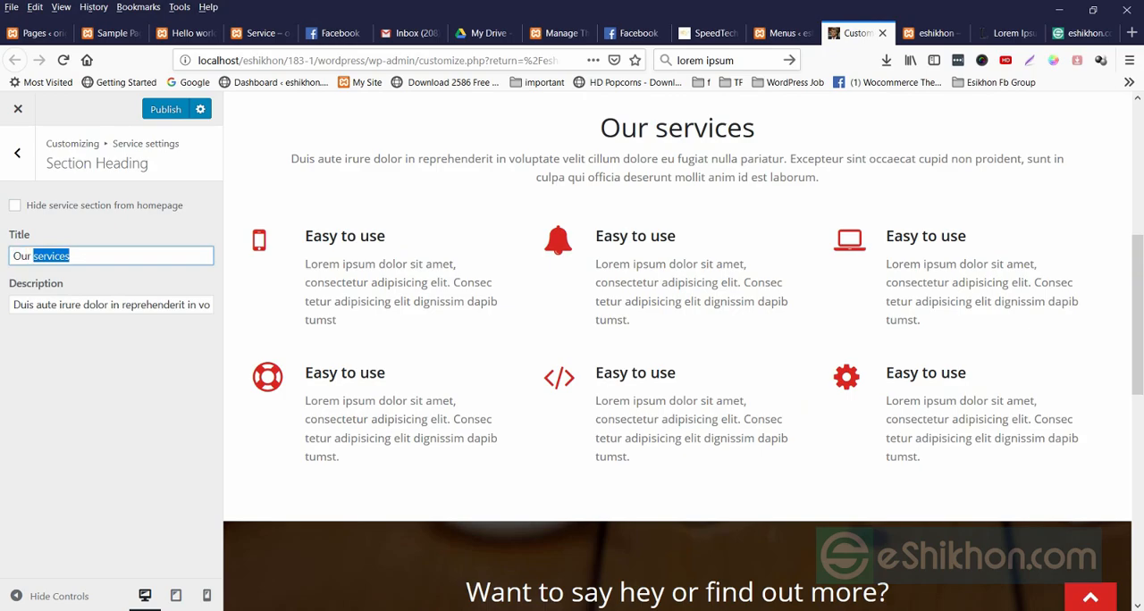
{"action": "key", "text": "BackSpace"}
{"action": "type", "text": "theme"}
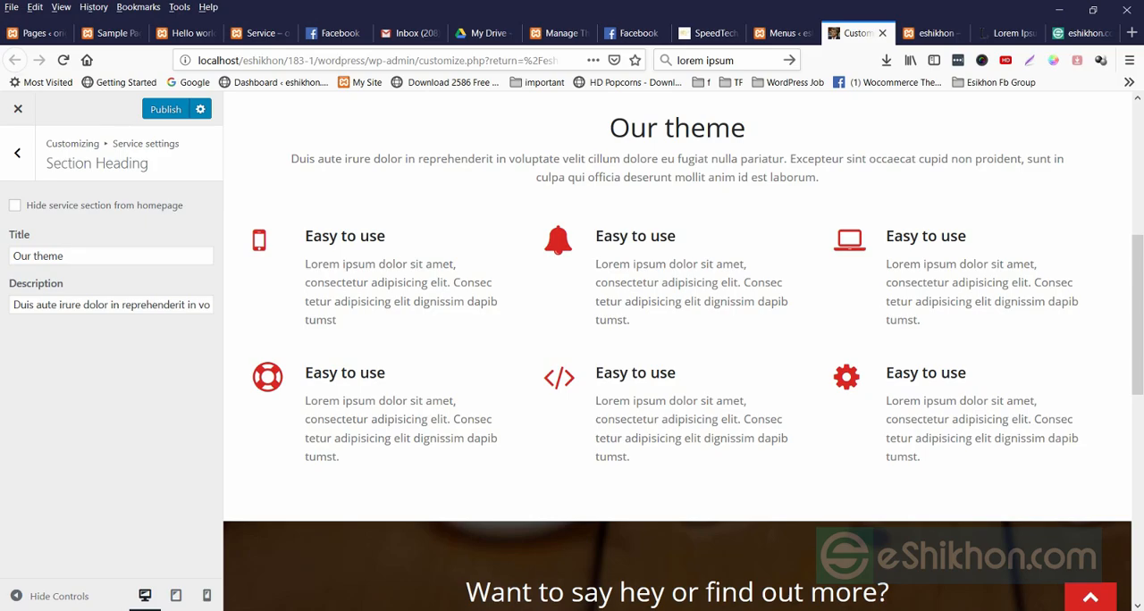
Review the service section's description, and compare the icon, title and description options of Service section one with its preview item.
{"action": "left_click_drag", "start_coordinate": [291, 158], "coordinate": [821, 177]}
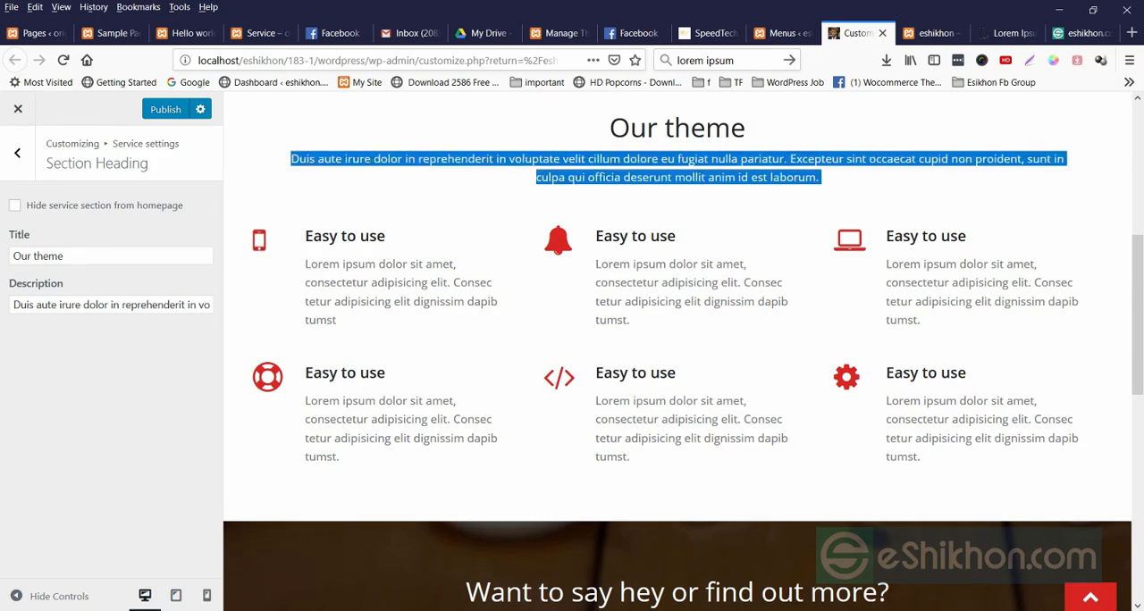
{"action": "left_click", "coordinate": [17, 153]}
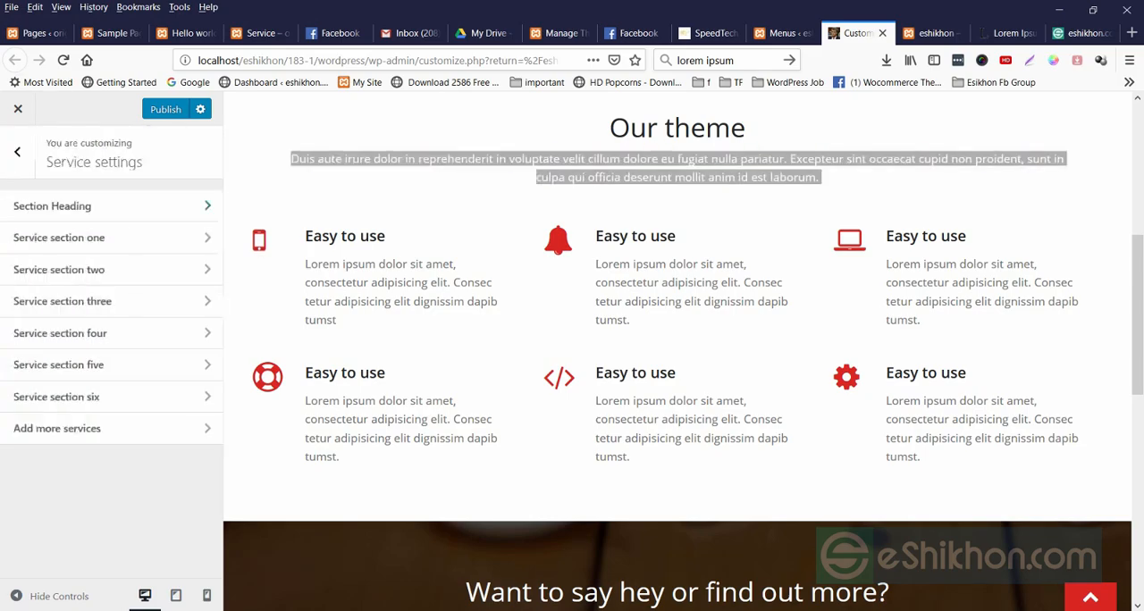
{"action": "left_click", "coordinate": [59, 237]}
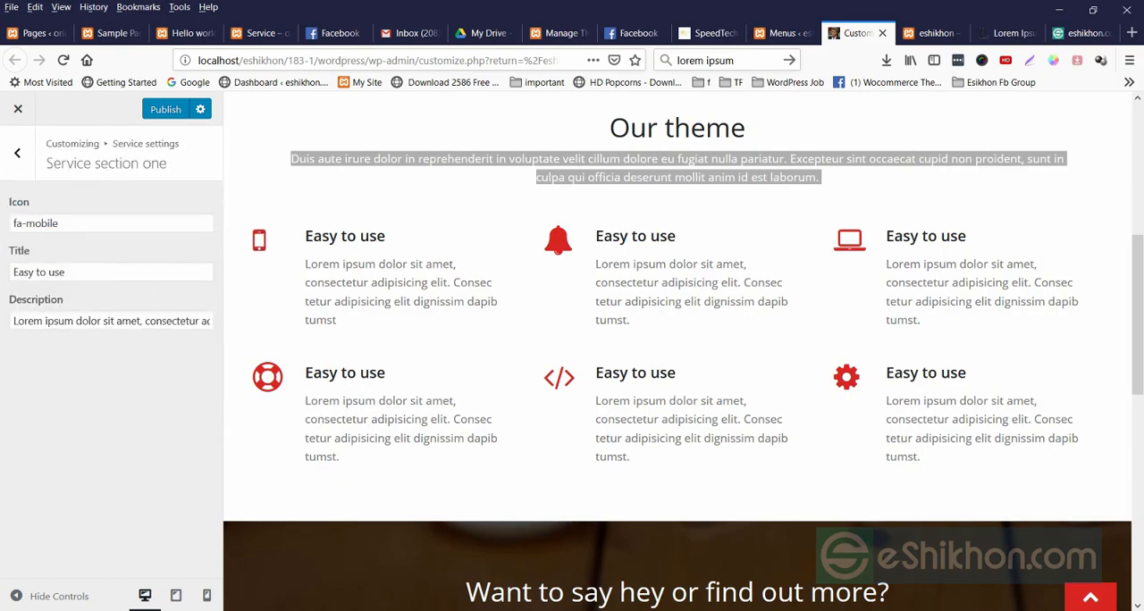
{"action": "left_click_drag", "start_coordinate": [304, 229], "coordinate": [336, 320]}
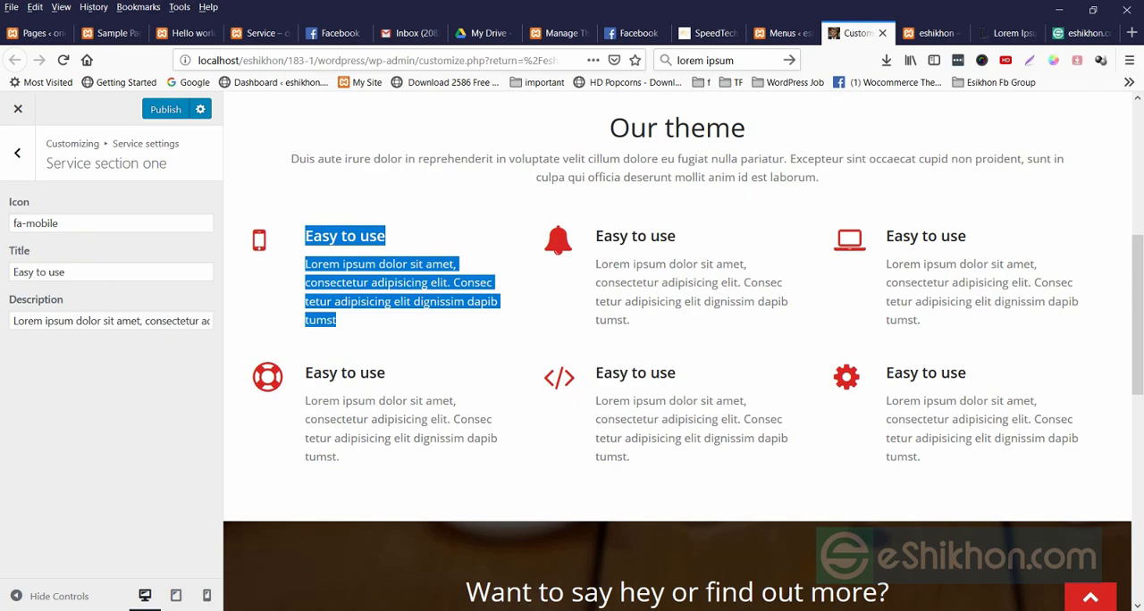
{"action": "left_click", "coordinate": [17, 153]}
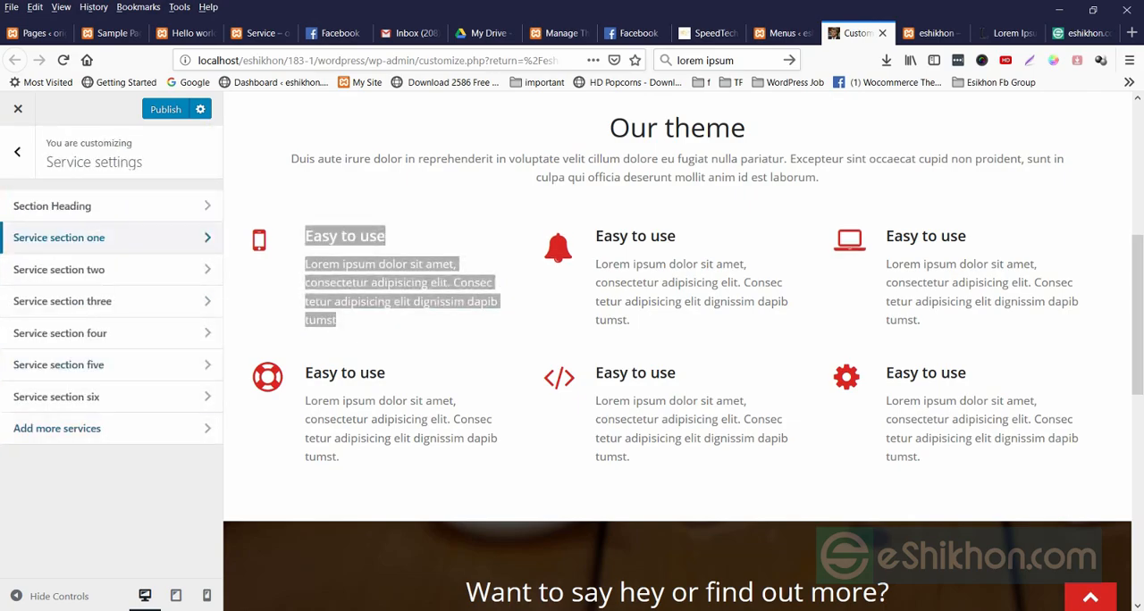
Check the Add more services option and its Get Pro page, and return to the service settings.
{"action": "scroll", "coordinate": [677, 351], "scroll_direction": "down", "scroll_amount": 2}
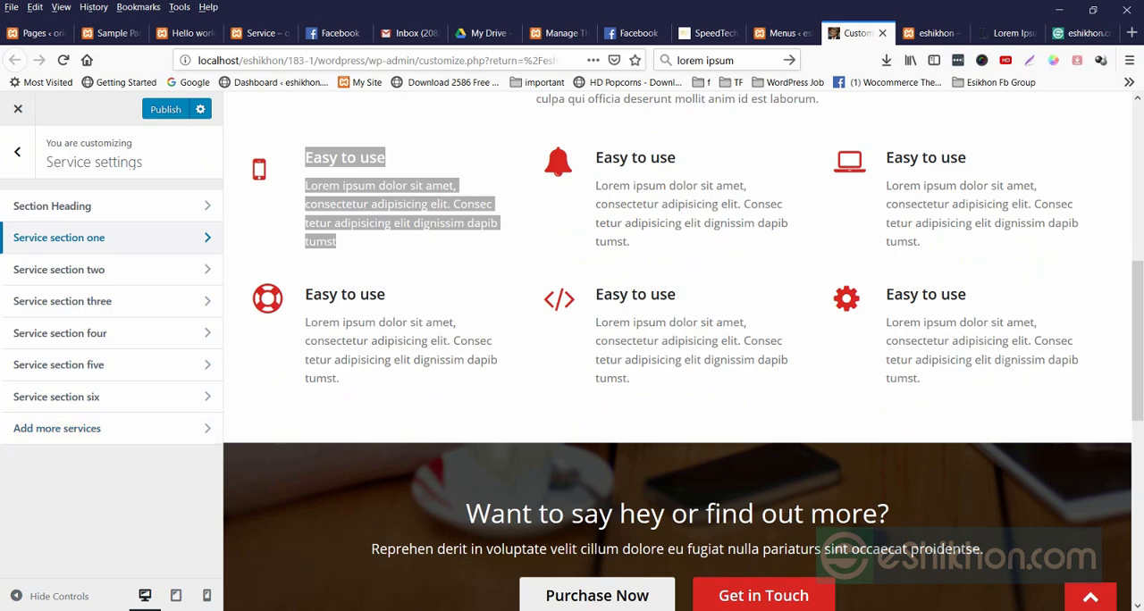
{"action": "left_click", "coordinate": [108, 428]}
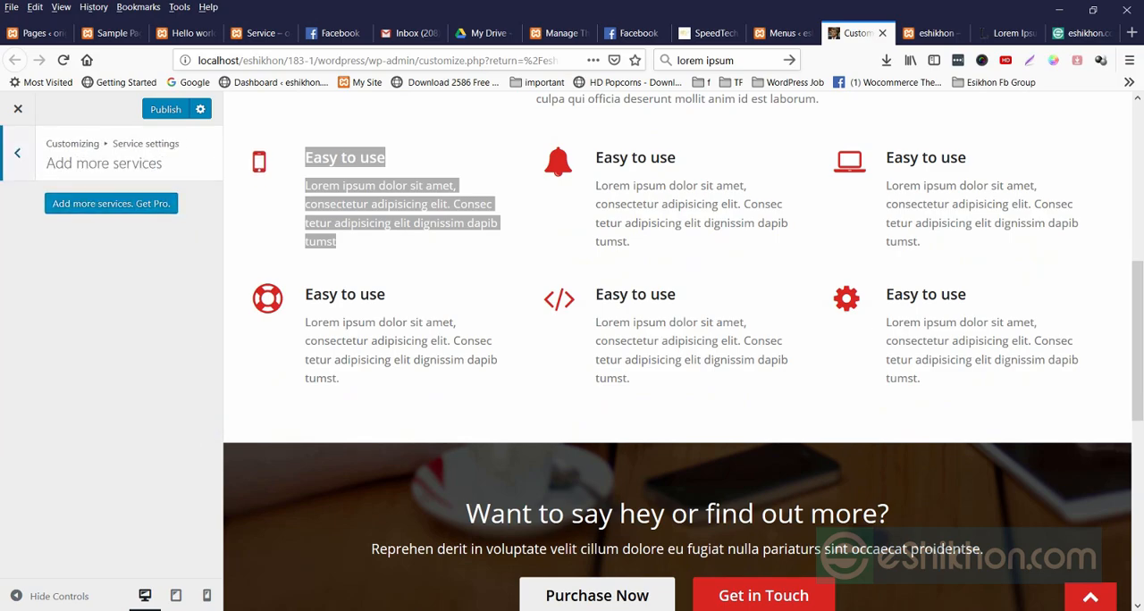
{"action": "left_click", "coordinate": [111, 204]}
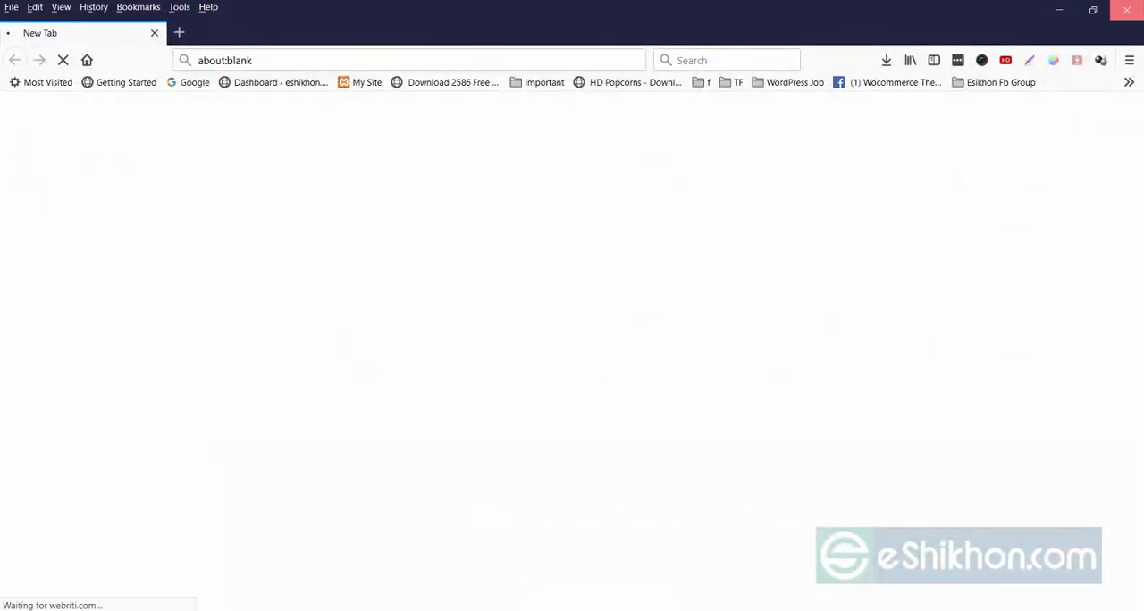
{"action": "left_click", "coordinate": [1127, 10]}
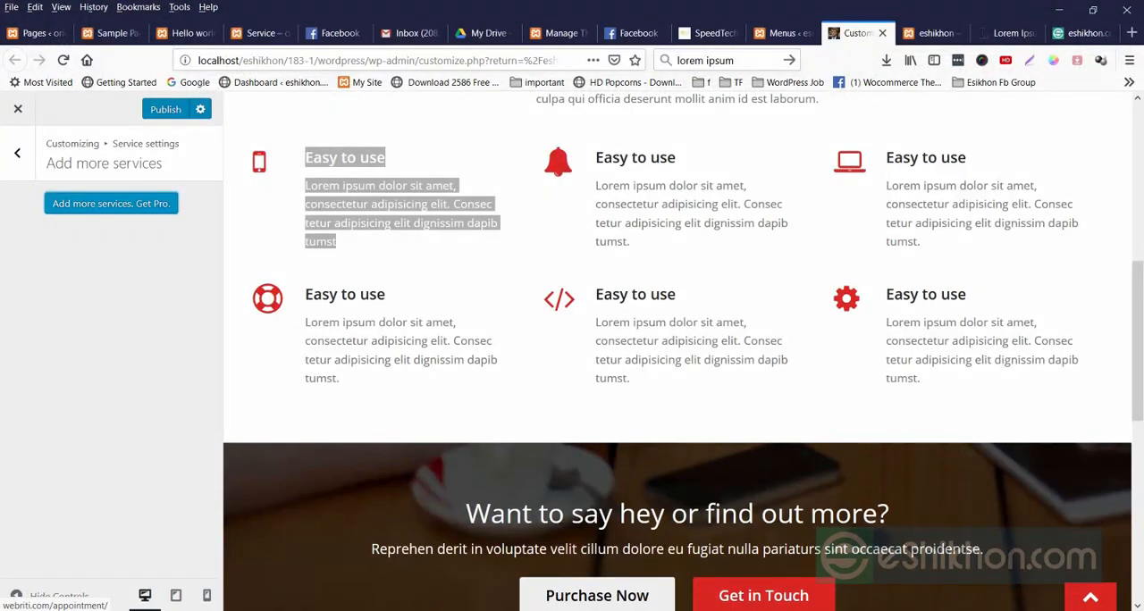
{"action": "left_click", "coordinate": [17, 153]}
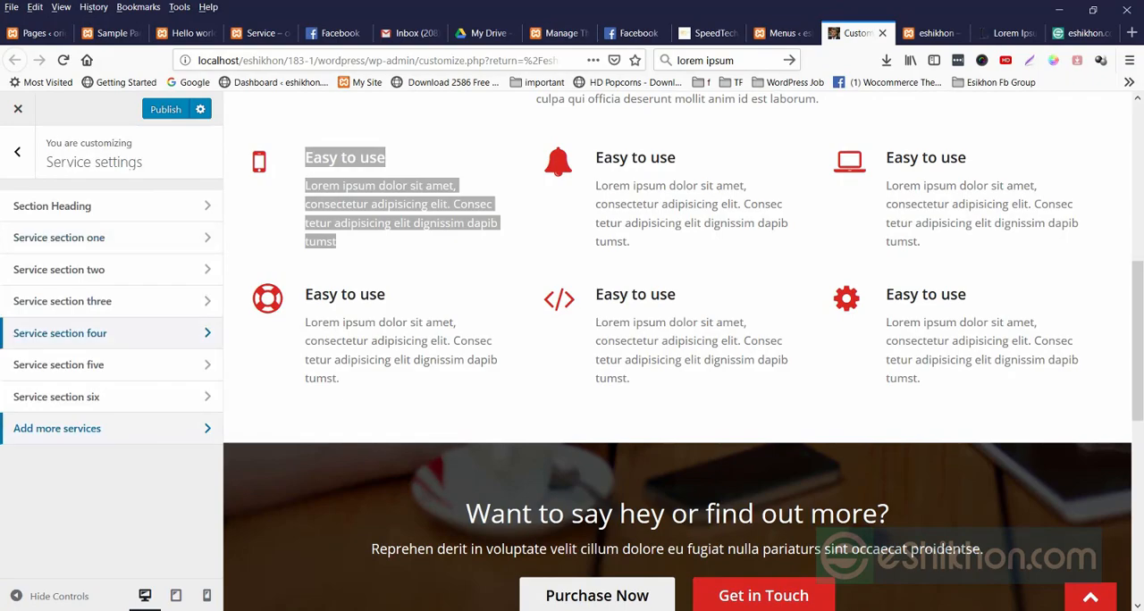
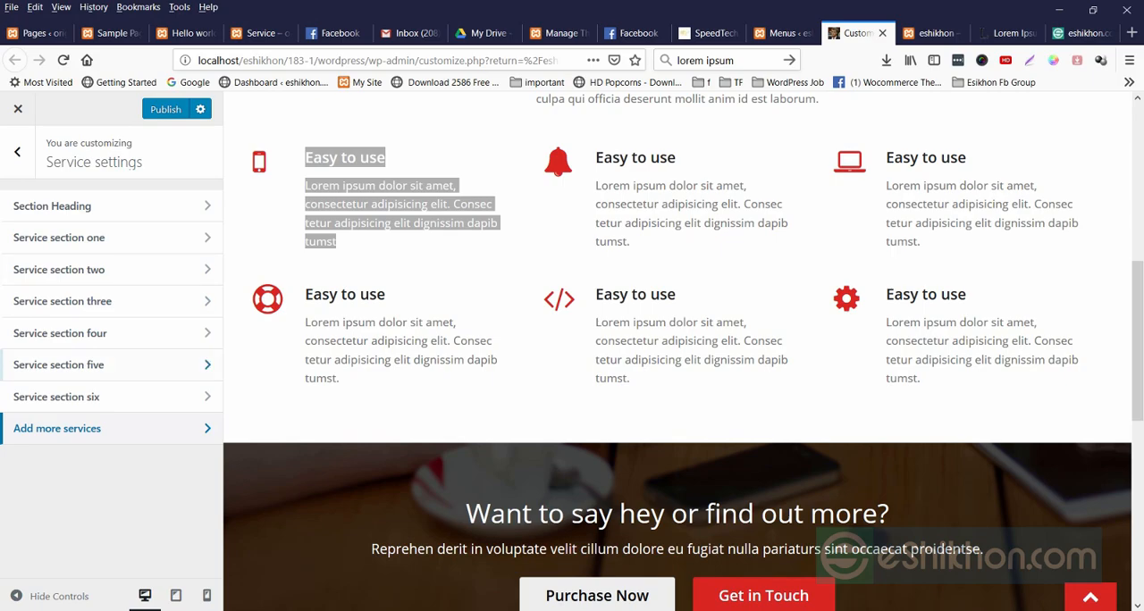
Set the icon of Service section one to "fa fa-facebook".
{"action": "left_click", "coordinate": [59, 237]}
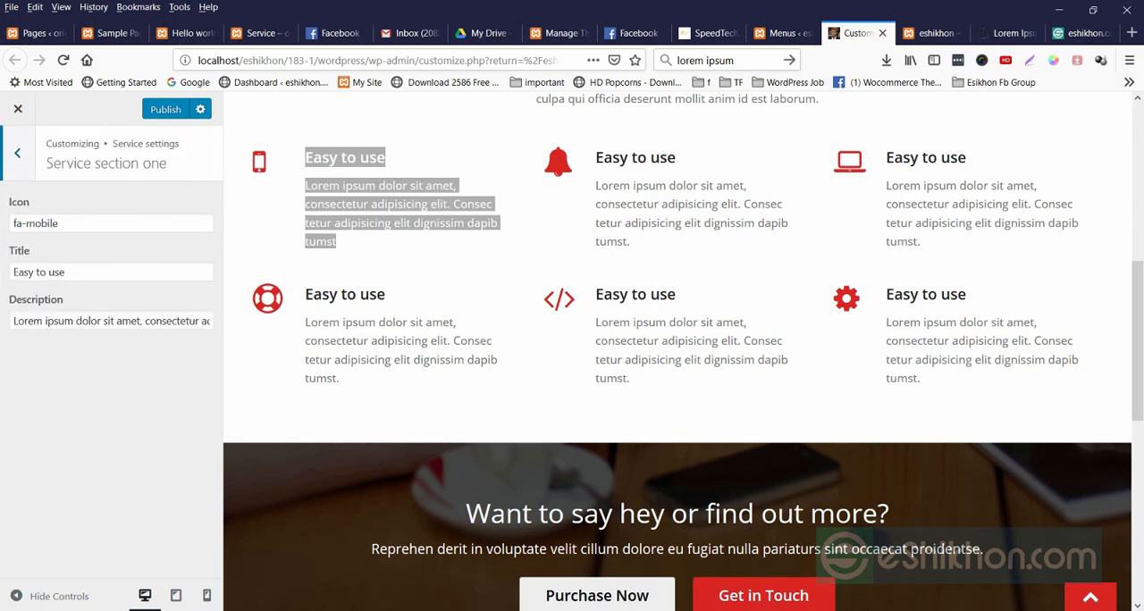
{"action": "left_click", "coordinate": [65, 224]}
{"action": "left_click", "coordinate": [107, 385]}
{"action": "left_click_drag", "start_coordinate": [64, 224], "coordinate": [12, 223]}
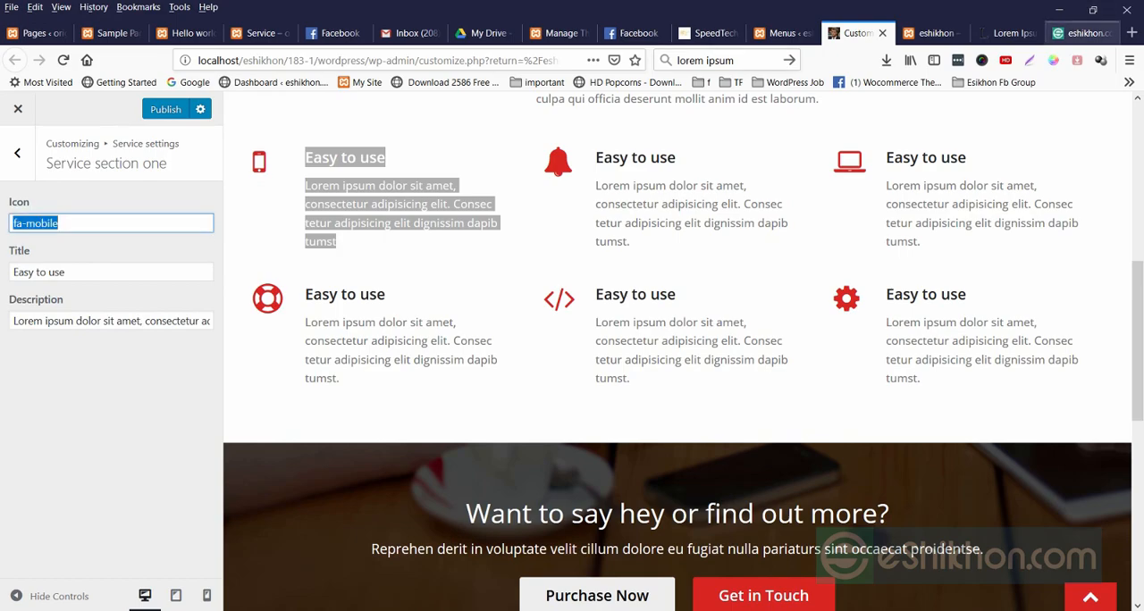
{"action": "left_click_drag", "start_coordinate": [59, 224], "coordinate": [34, 224]}
{"action": "type", "text": "fa-d"}
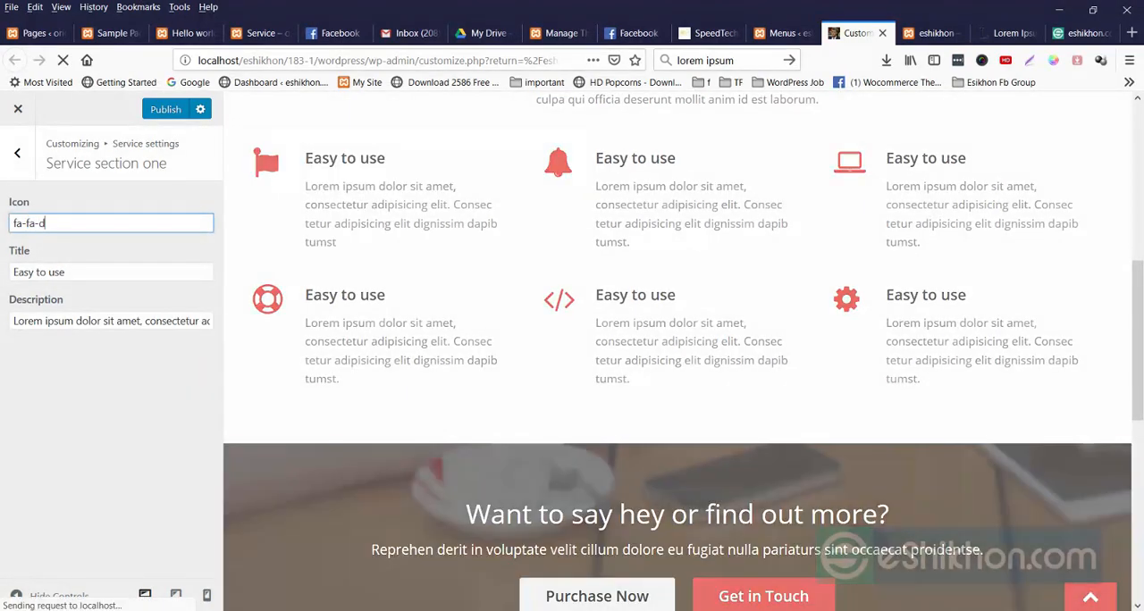
{"action": "key", "text": "BackSpace"}
{"action": "type", "text": "fabook"}
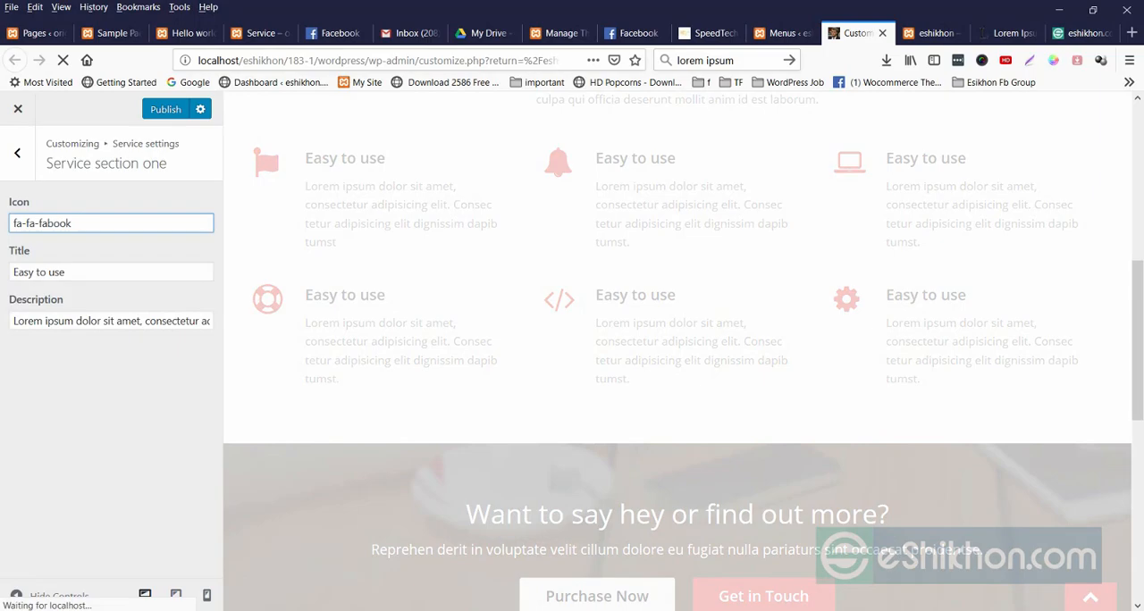
{"action": "type", "text": "ce"}
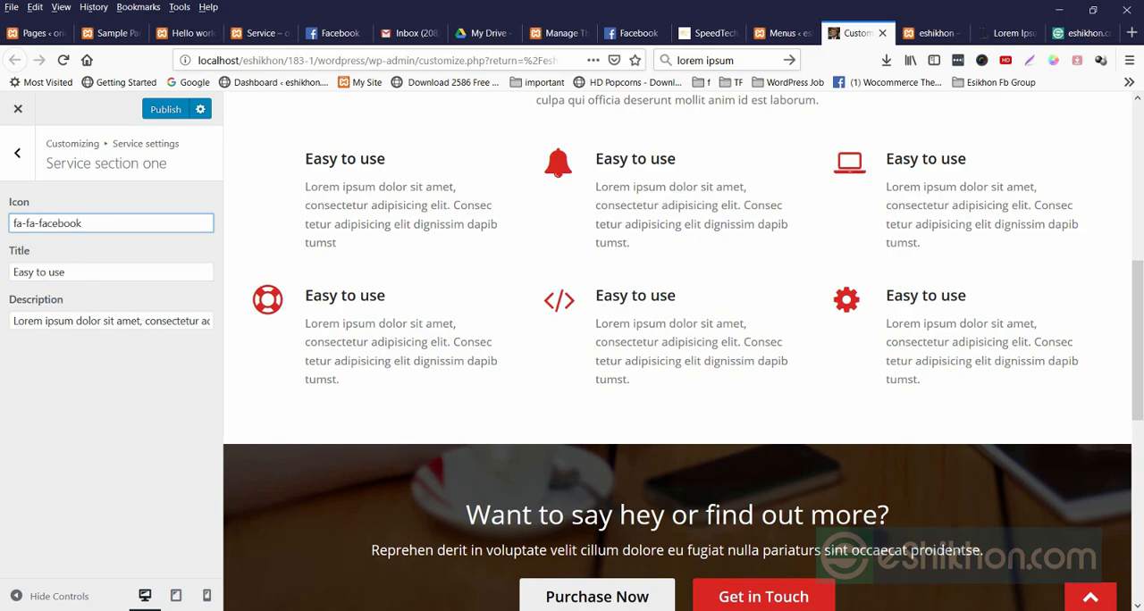
{"action": "key", "text": "BackSpace"}
{"action": "key", "text": "ctrl+a"}
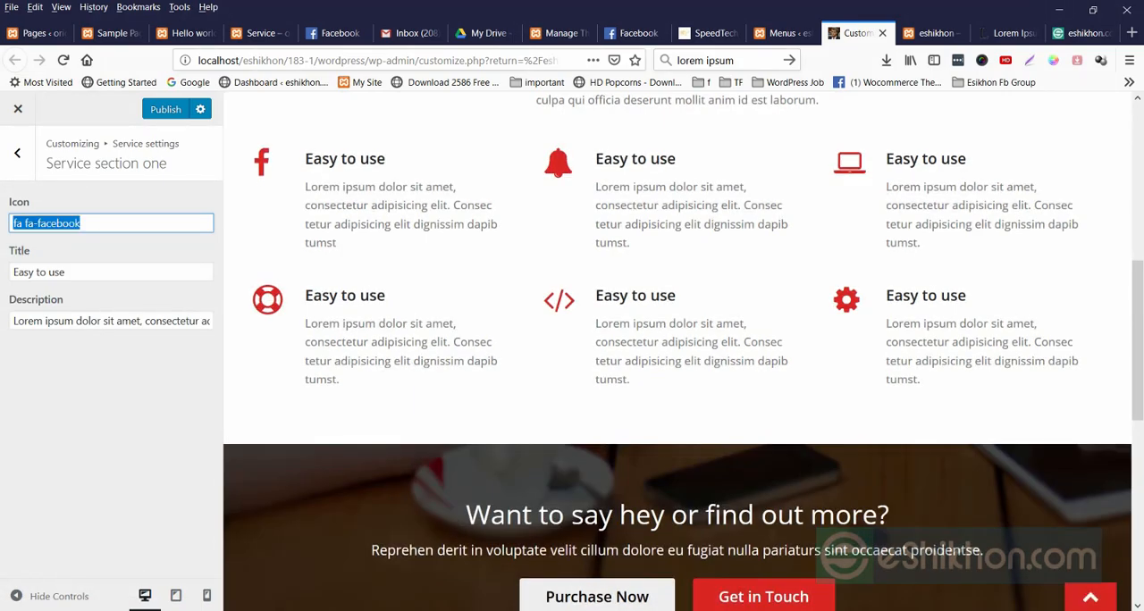
Set the title of Service section one to "facebook" and return to the service settings.
{"action": "key", "text": "Tab"}
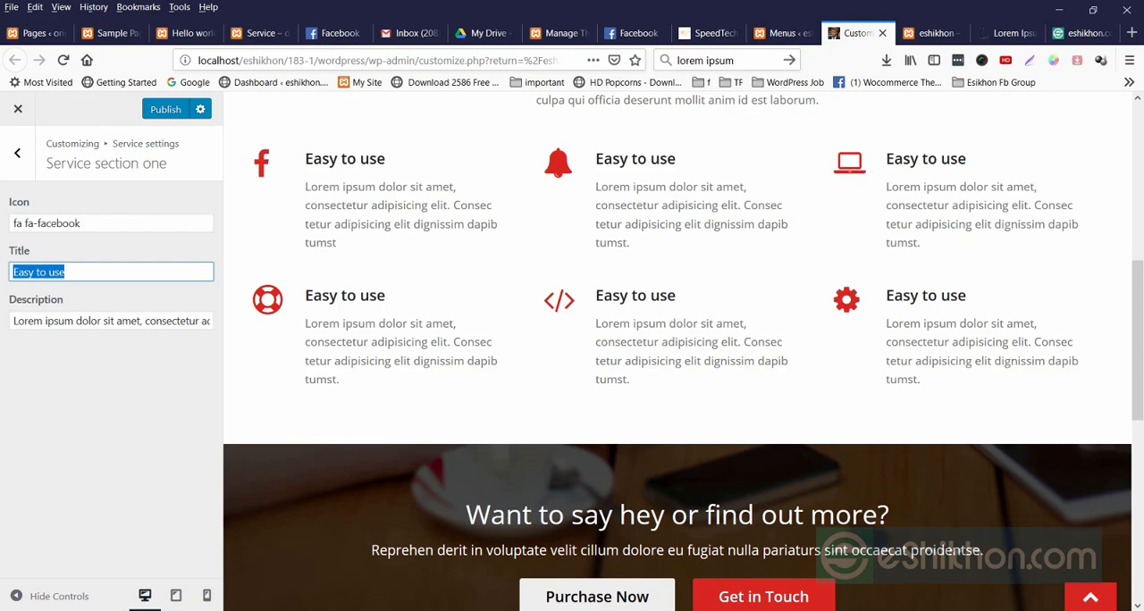
{"action": "type", "text": "facebook"}
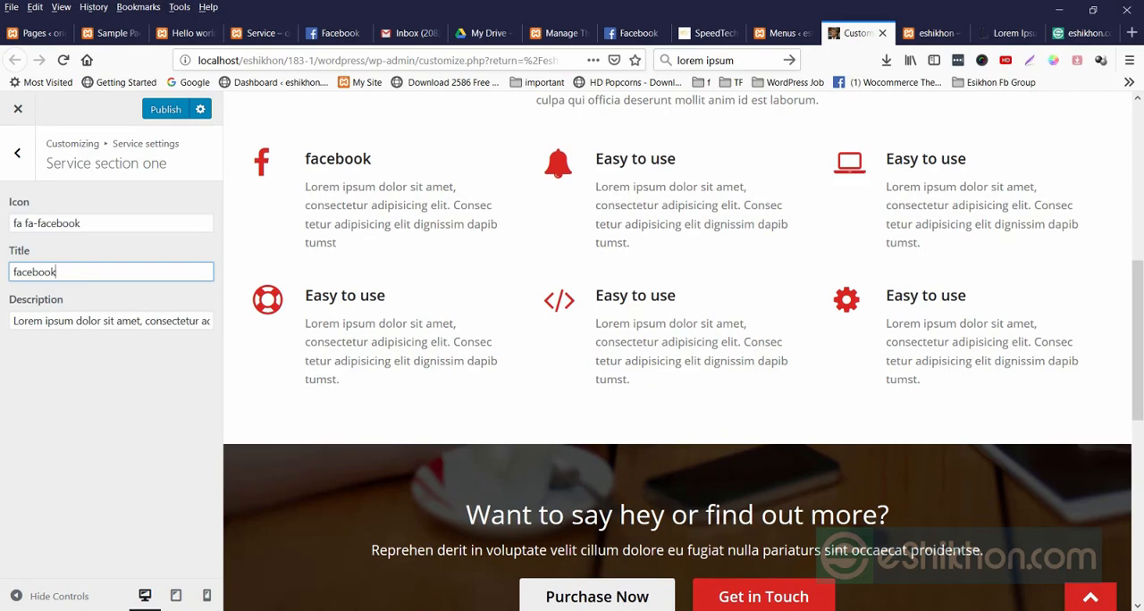
{"action": "left_click", "coordinate": [17, 152]}
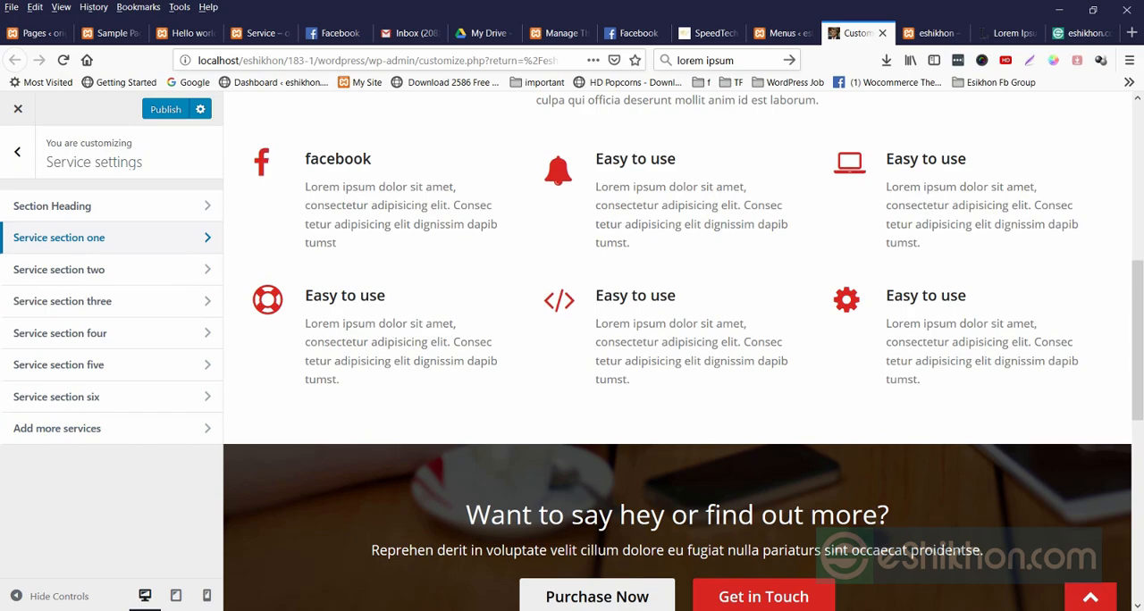
Inspect the bell icon's HTML element, its class and its CSS rules in the browser inspector, and close the inspector.
{"action": "right_click", "coordinate": [560, 165]}
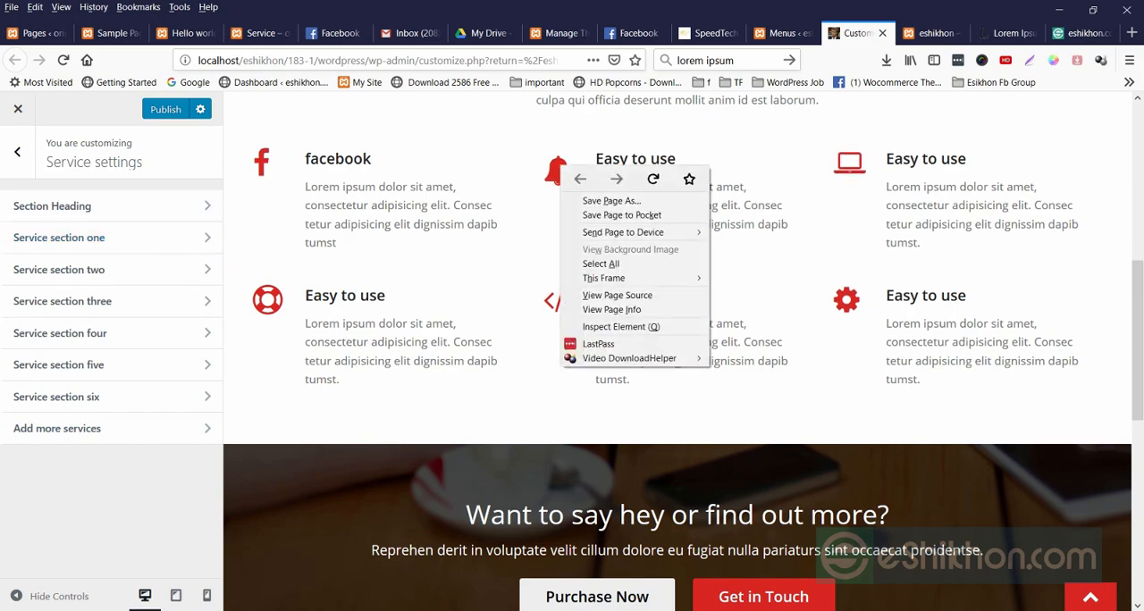
{"action": "left_click", "coordinate": [621, 326]}
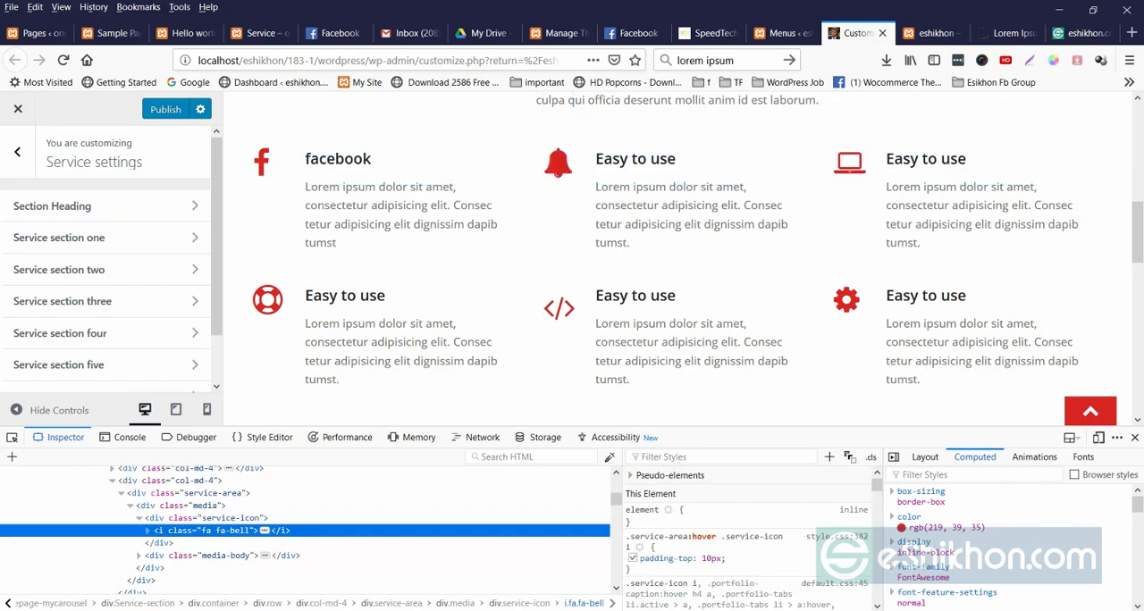
{"action": "scroll", "coordinate": [751, 536], "scroll_direction": "down", "scroll_amount": 3}
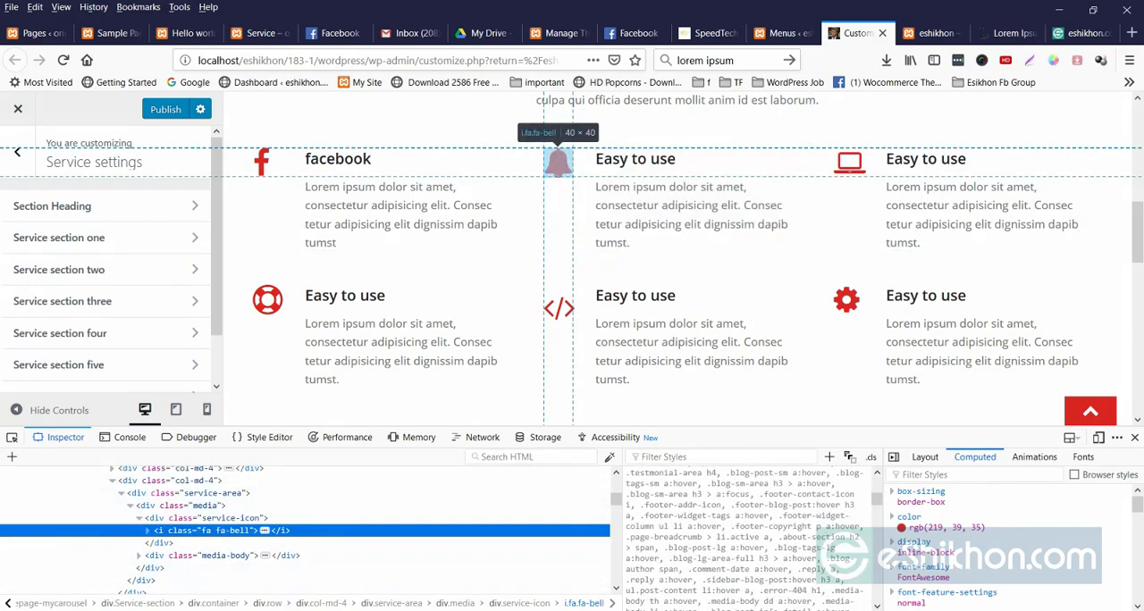
{"action": "left_click", "coordinate": [149, 531]}
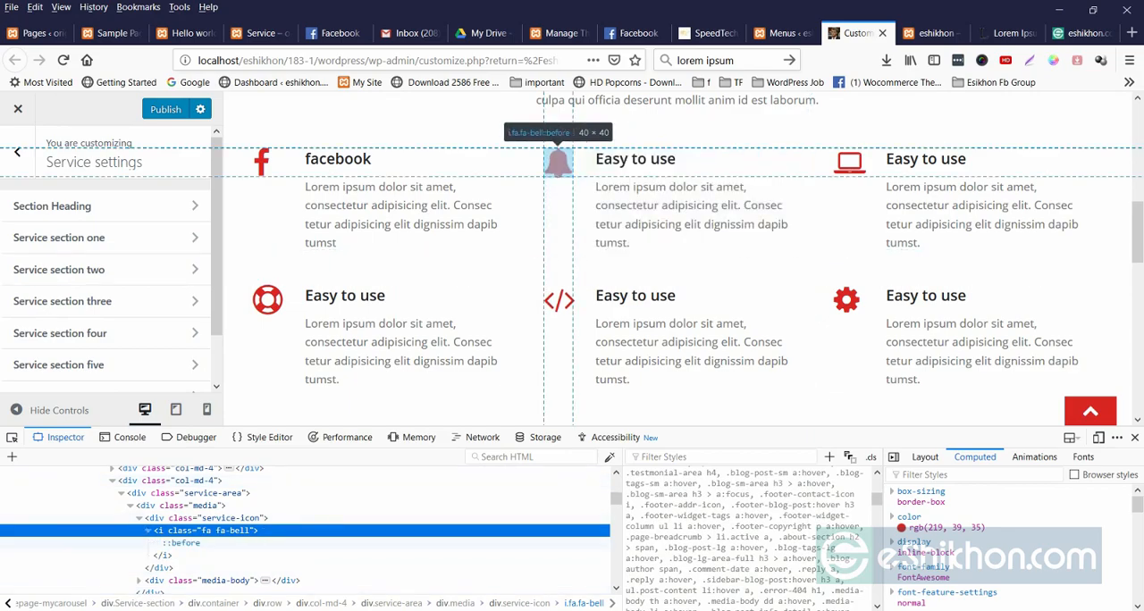
{"action": "left_click", "coordinate": [181, 544]}
{"action": "scroll", "coordinate": [738, 532], "scroll_direction": "up", "scroll_amount": 5}
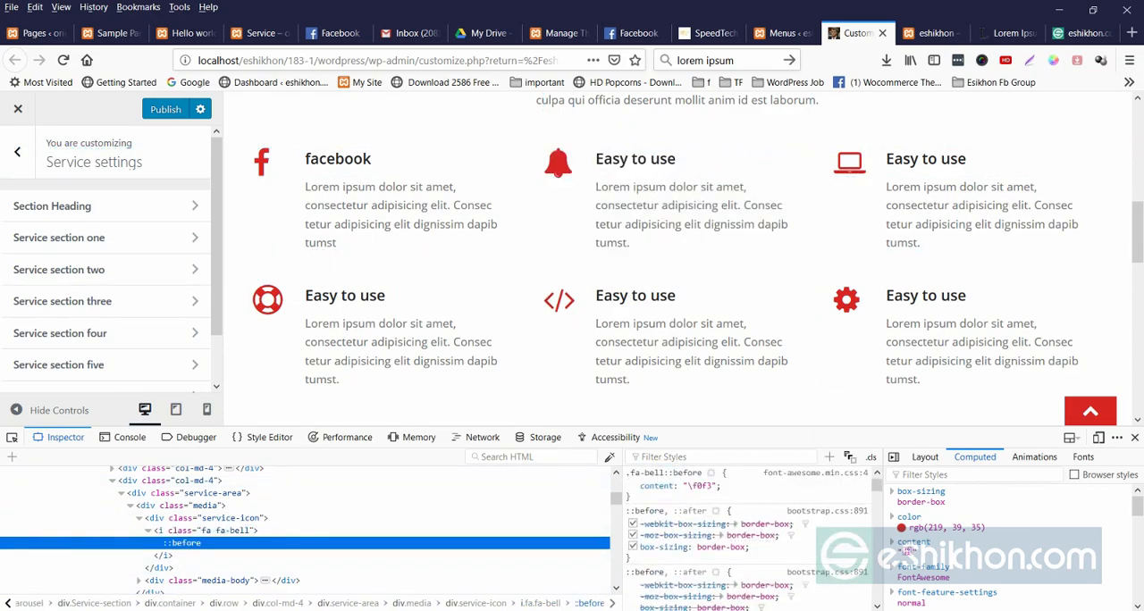
{"action": "left_click", "coordinate": [215, 531]}
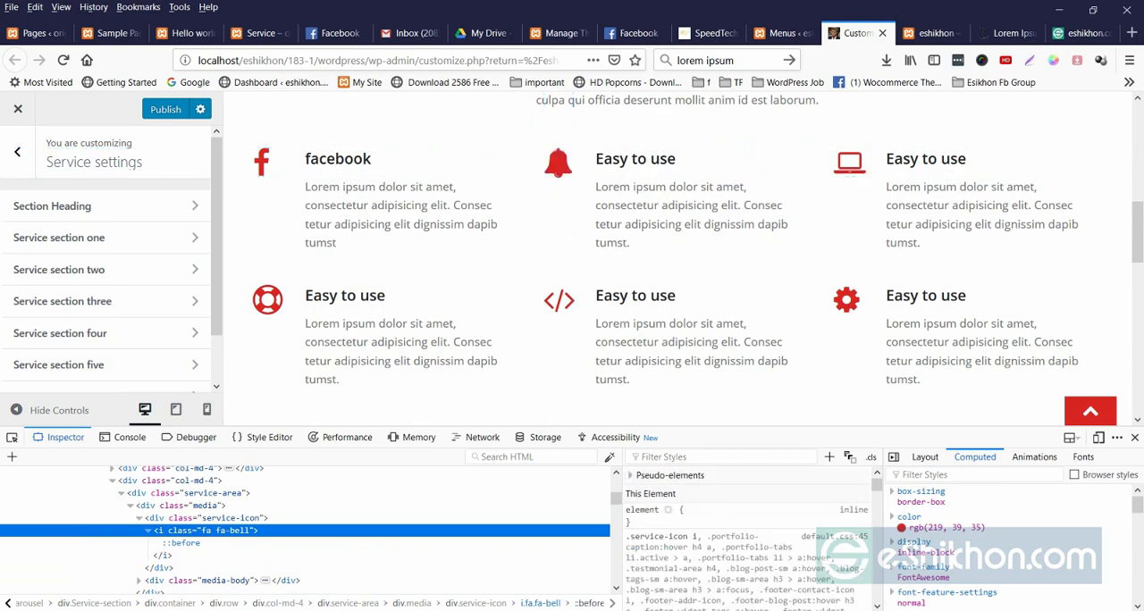
{"action": "scroll", "coordinate": [751, 536], "scroll_direction": "down", "scroll_amount": 5}
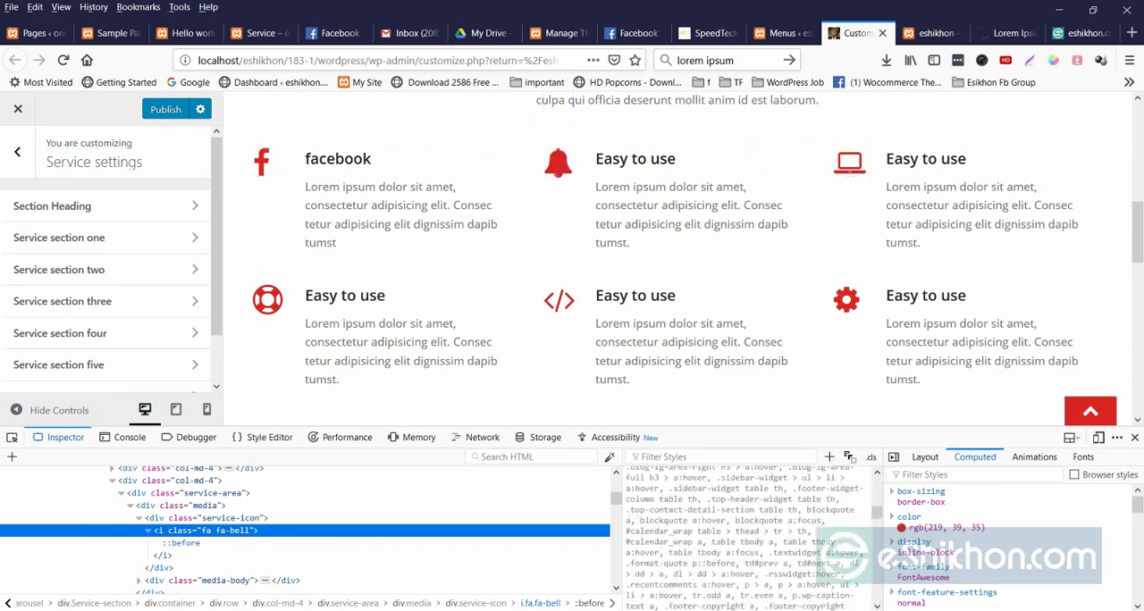
{"action": "scroll", "coordinate": [751, 536], "scroll_direction": "down", "scroll_amount": 2}
{"action": "scroll", "coordinate": [751, 536], "scroll_direction": "up", "scroll_amount": 2}
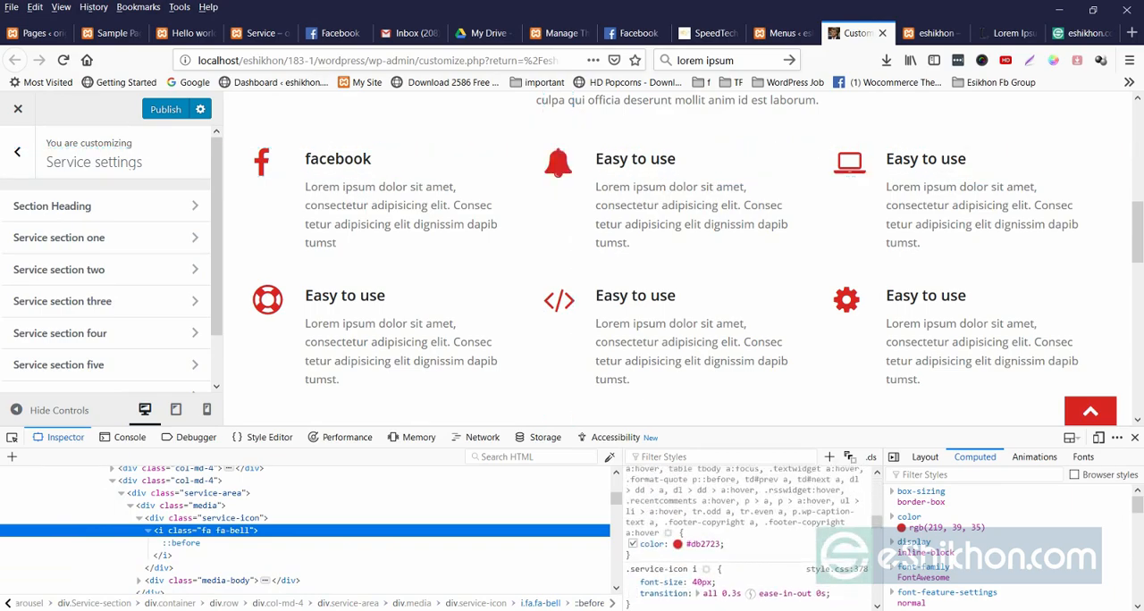
{"action": "scroll", "coordinate": [750, 537], "scroll_direction": "down", "scroll_amount": 1}
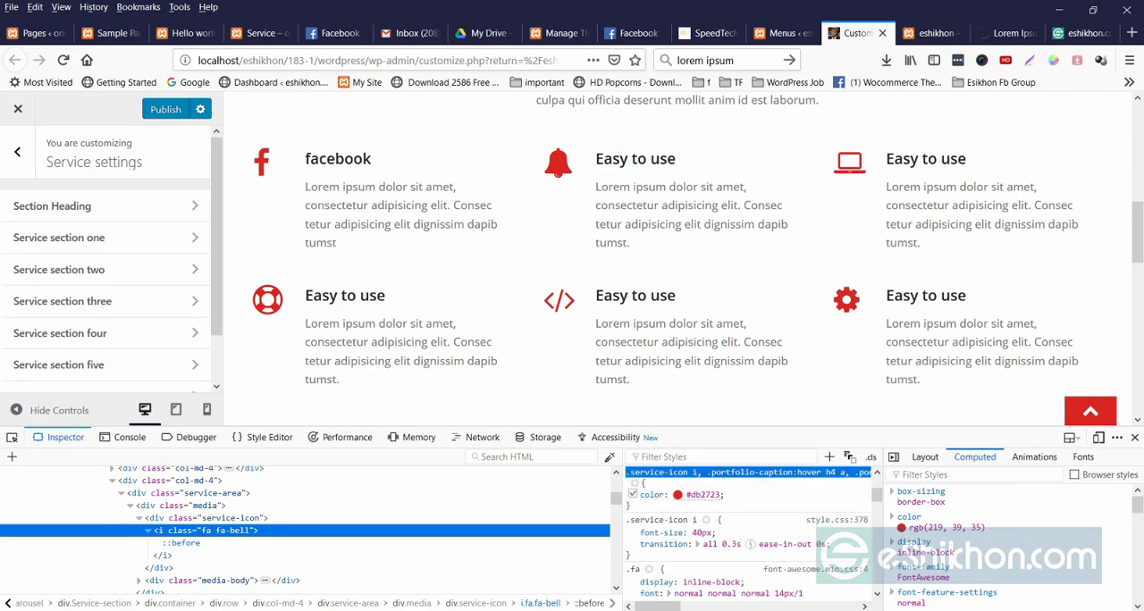
{"action": "left_click", "coordinate": [1134, 437]}
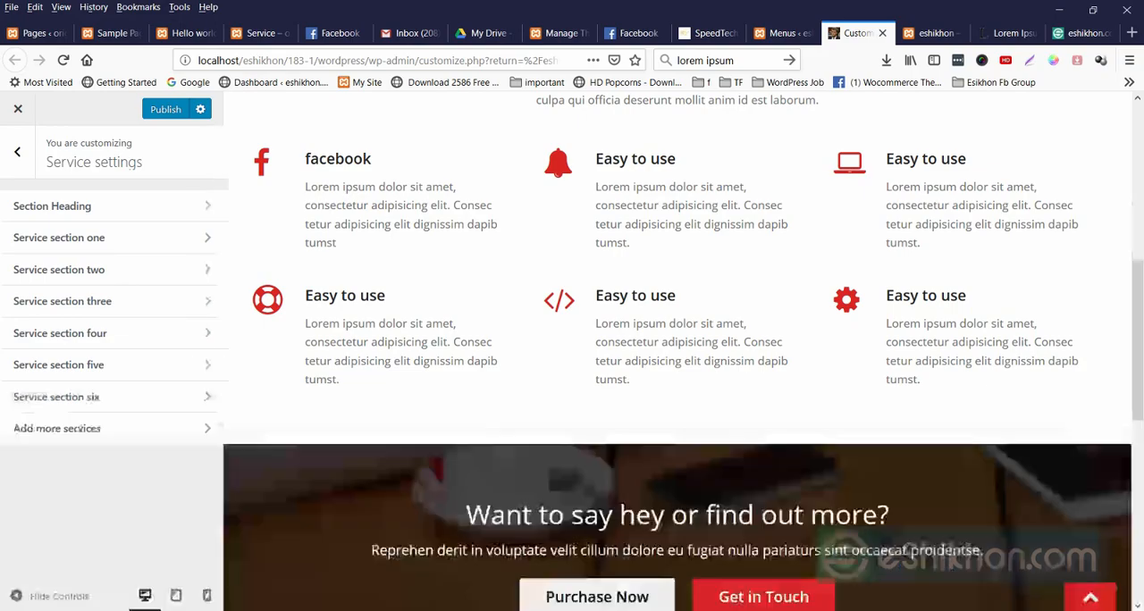
Review the contact callout's title, description and background image options, and the text and link options of Button one.
{"action": "left_click", "coordinate": [17, 152]}
{"action": "scroll", "coordinate": [678, 358], "scroll_direction": "down", "scroll_amount": 3}
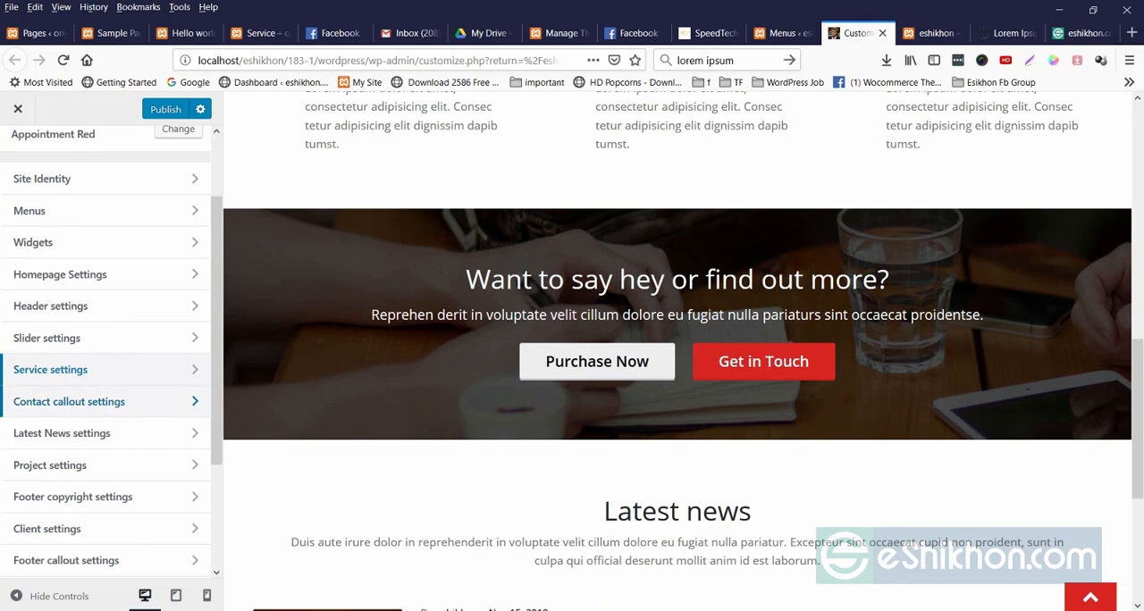
{"action": "left_click", "coordinate": [70, 402]}
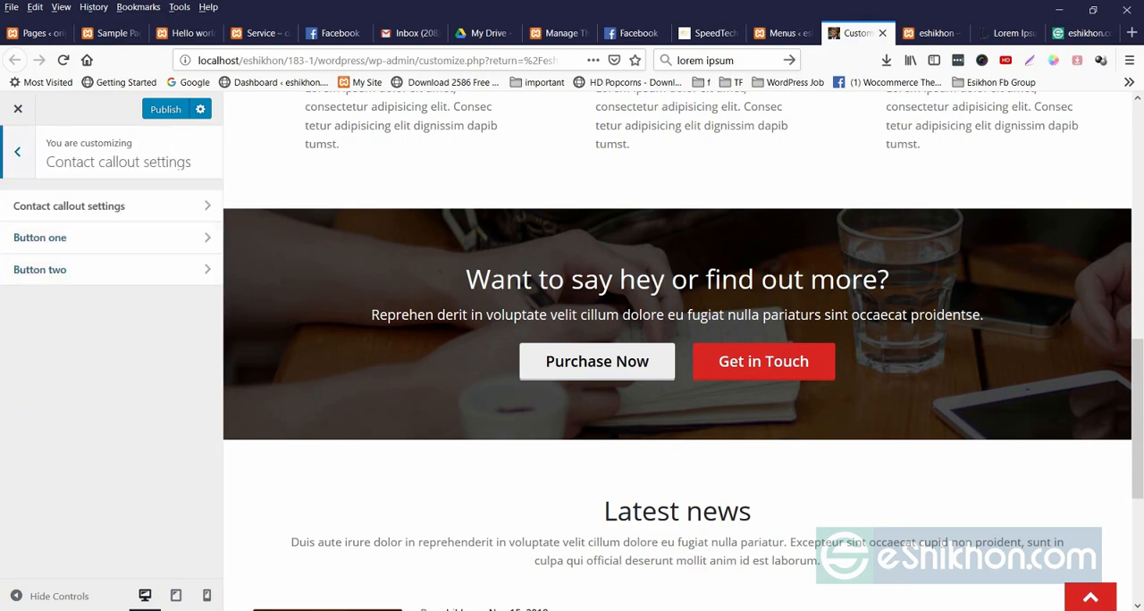
{"action": "left_click_drag", "start_coordinate": [465, 273], "coordinate": [936, 314]}
{"action": "left_click", "coordinate": [112, 207]}
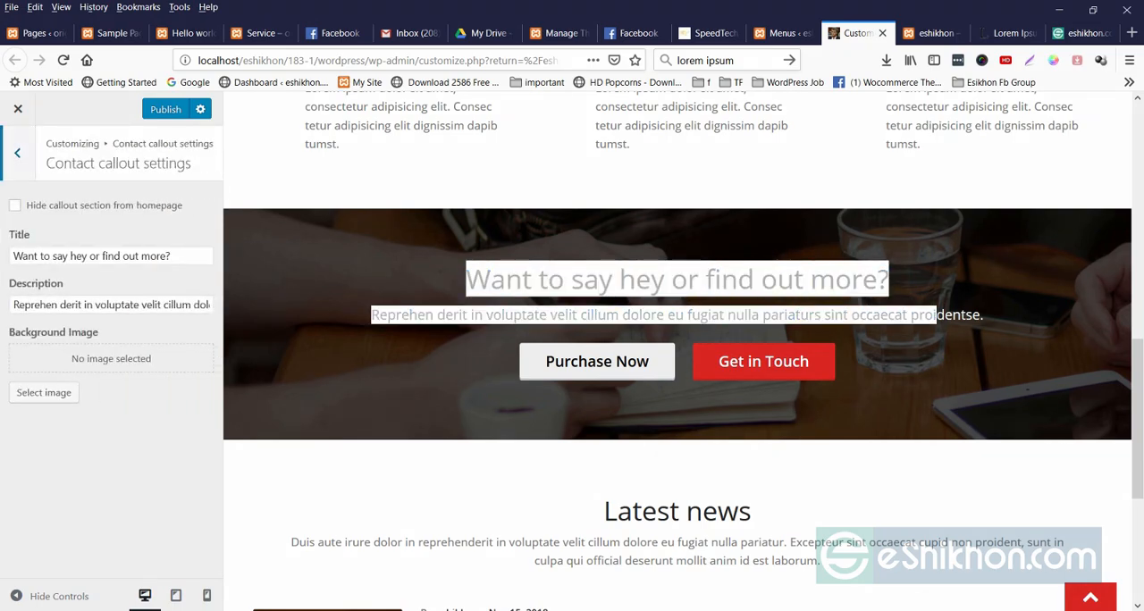
{"action": "left_click", "coordinate": [17, 153]}
{"action": "left_click", "coordinate": [112, 238]}
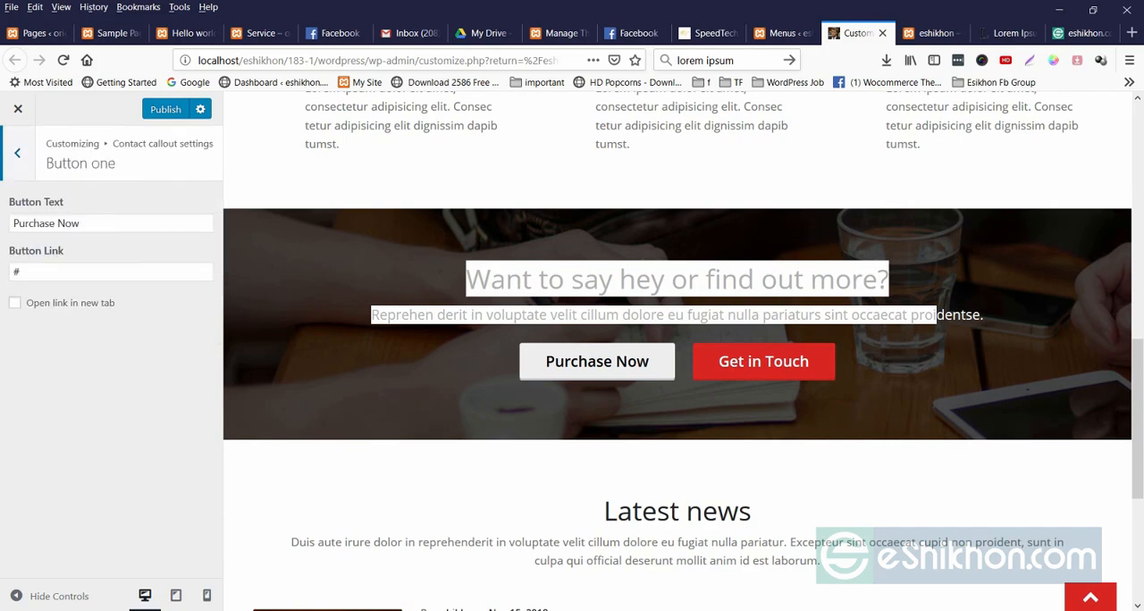
{"action": "left_click", "coordinate": [98, 224]}
{"action": "left_click", "coordinate": [98, 272]}
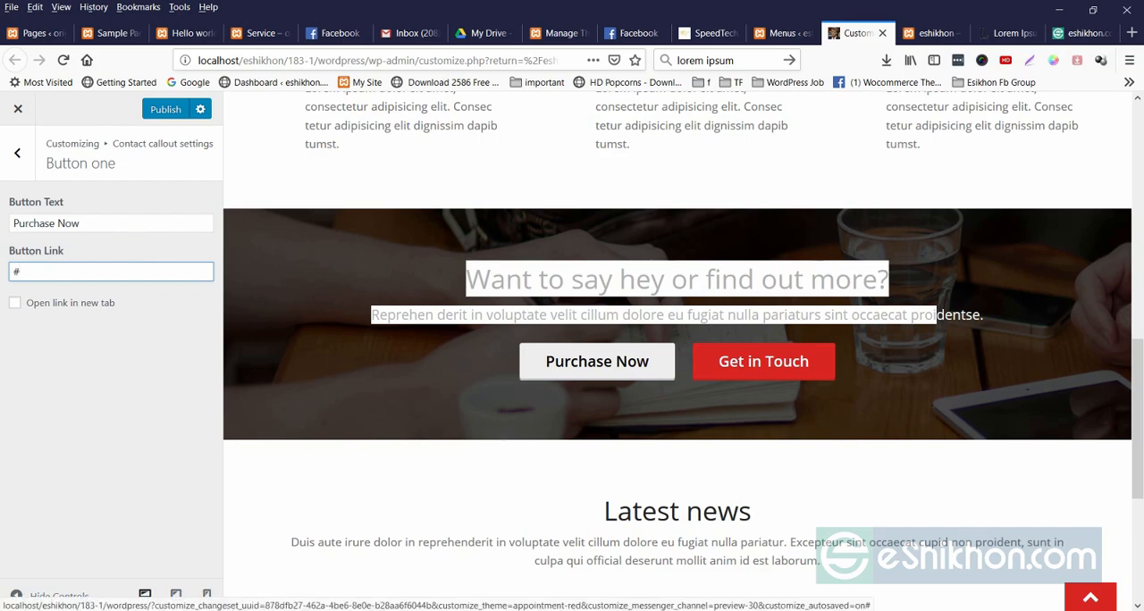
{"action": "left_click", "coordinate": [17, 154]}
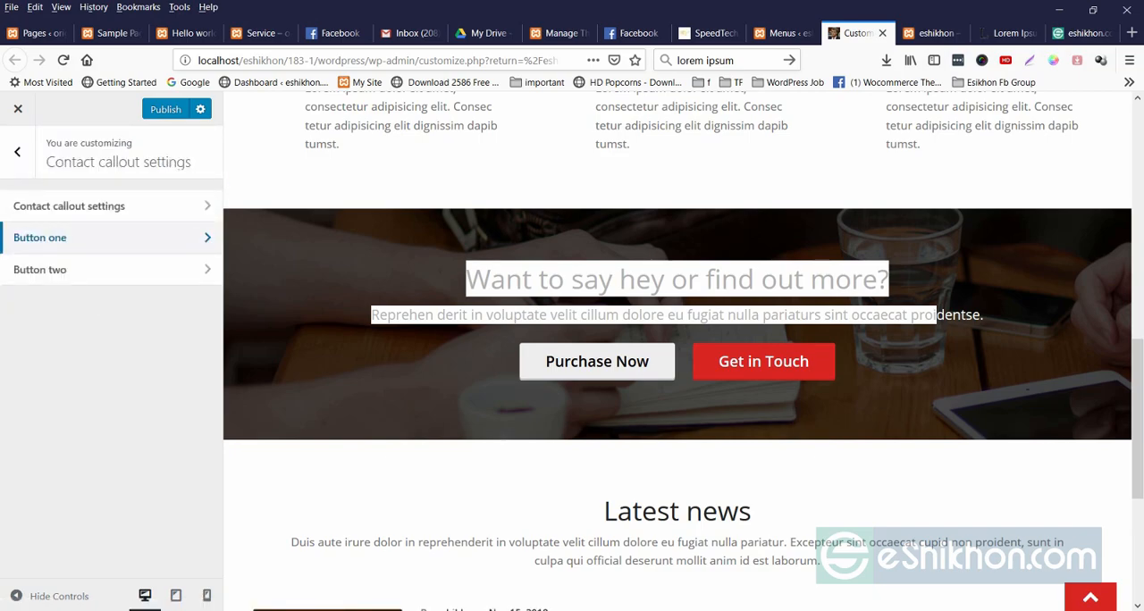
Change the contact callout's Button two text to "Get \" and return to the callout settings.
{"action": "left_click", "coordinate": [99, 270]}
{"action": "left_click", "coordinate": [98, 224]}
{"action": "key", "text": "ctrl+shift+Left"}
{"action": "key", "text": "ctrl+shift+Left"}
{"action": "type", "text": "\\"}
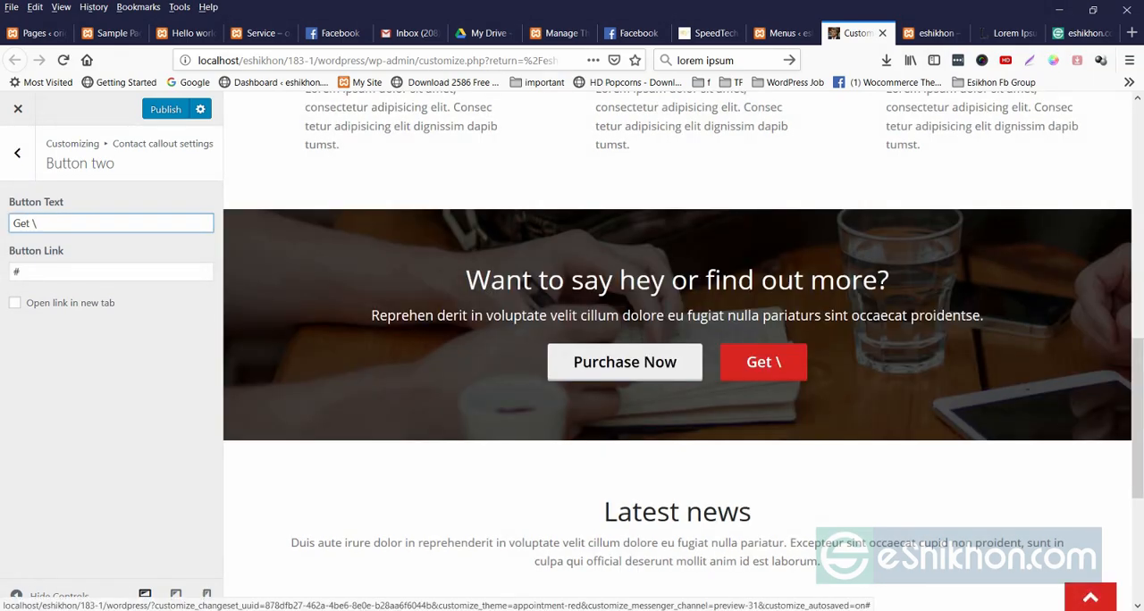
{"action": "left_click", "coordinate": [17, 153]}
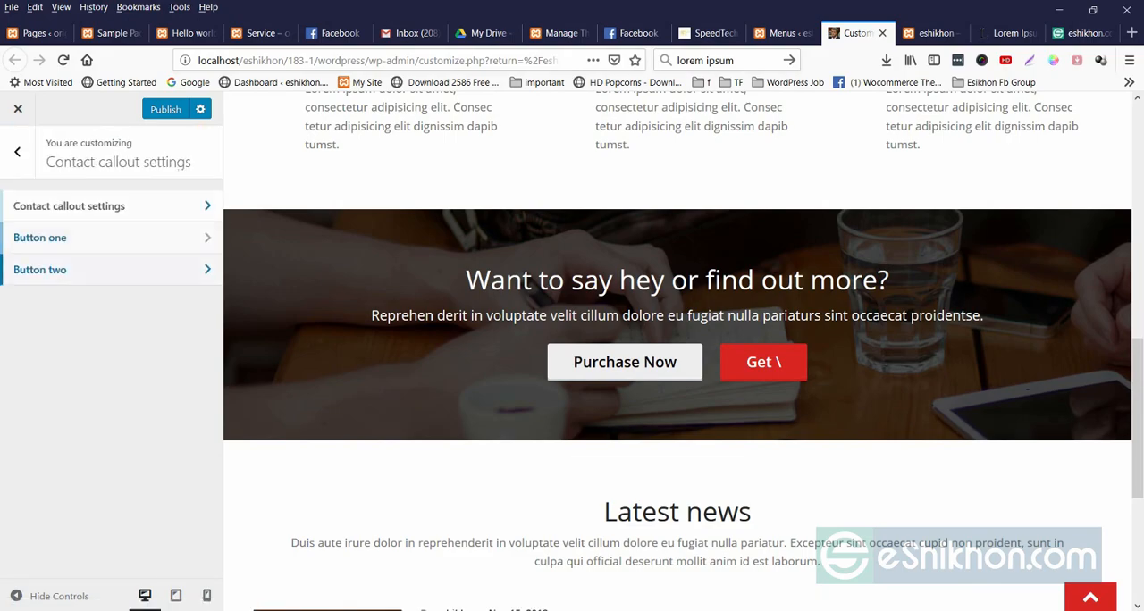
Compare the Latest News settings with the news section's title and description in the preview, and return to the main customizer list.
{"action": "left_click", "coordinate": [17, 153]}
{"action": "scroll", "coordinate": [89, 337], "scroll_direction": "down", "scroll_amount": 3}
{"action": "scroll", "coordinate": [375, 429], "scroll_direction": "down", "scroll_amount": 1}
{"action": "scroll", "coordinate": [677, 358], "scroll_direction": "down", "scroll_amount": 3}
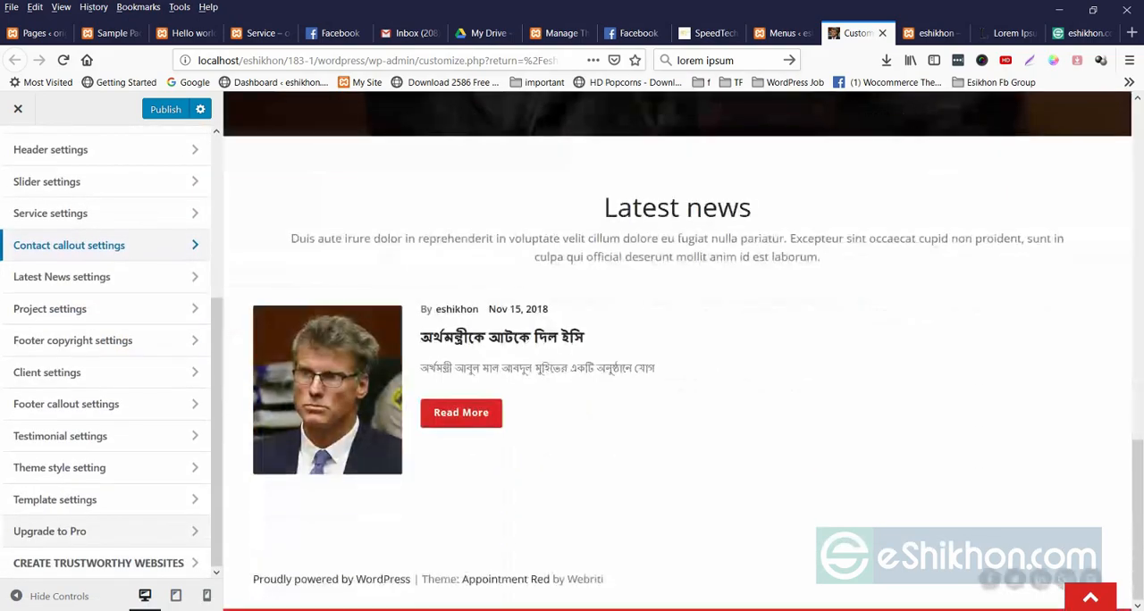
{"action": "left_click", "coordinate": [90, 277]}
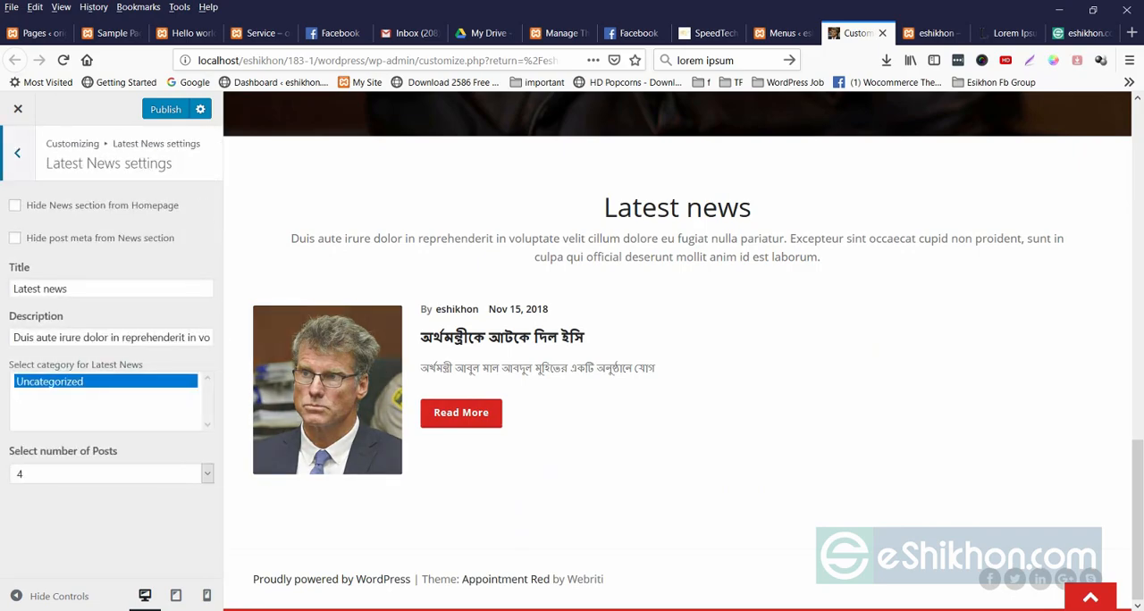
{"action": "left_click_drag", "start_coordinate": [604, 207], "coordinate": [822, 258]}
{"action": "left_click", "coordinate": [832, 268]}
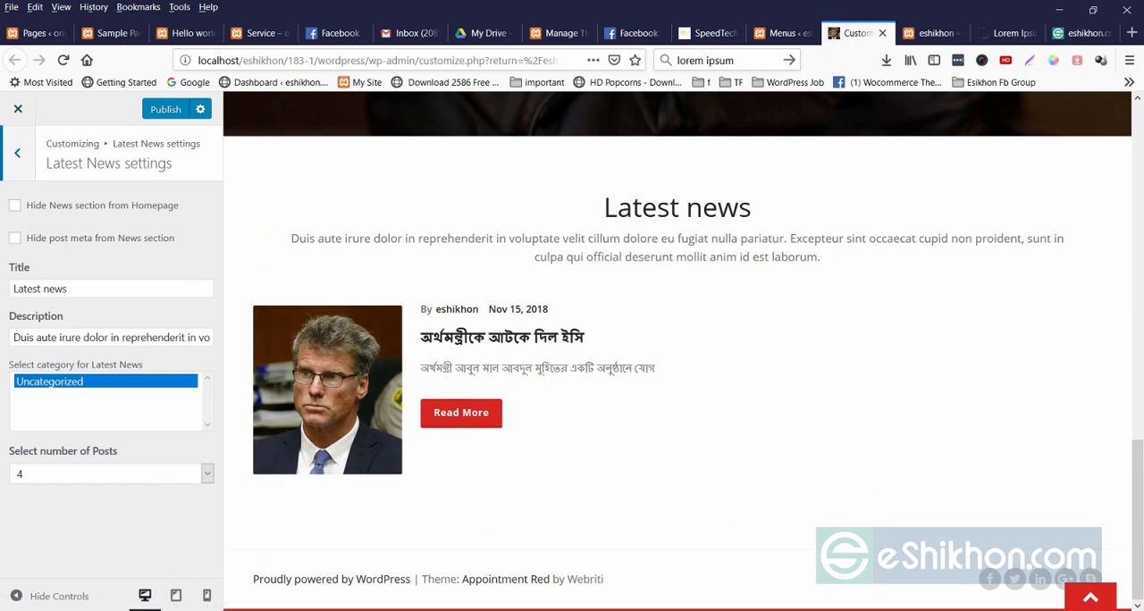
{"action": "left_click", "coordinate": [17, 153]}
{"action": "left_click", "coordinate": [17, 153]}
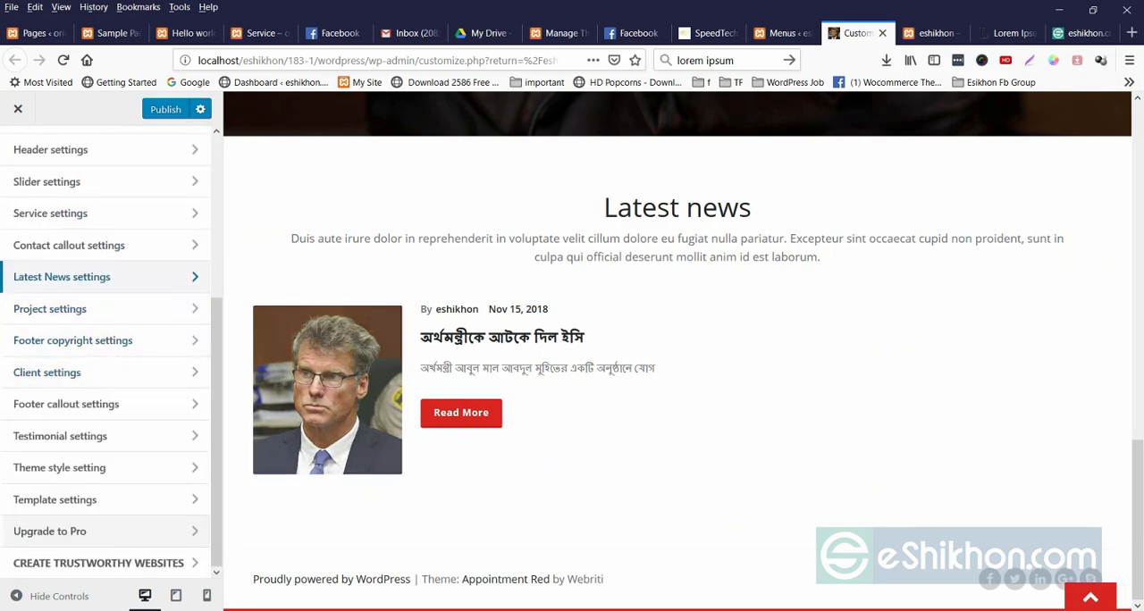
Check the Social Links options in the footer copyright settings.
{"action": "left_click", "coordinate": [73, 341]}
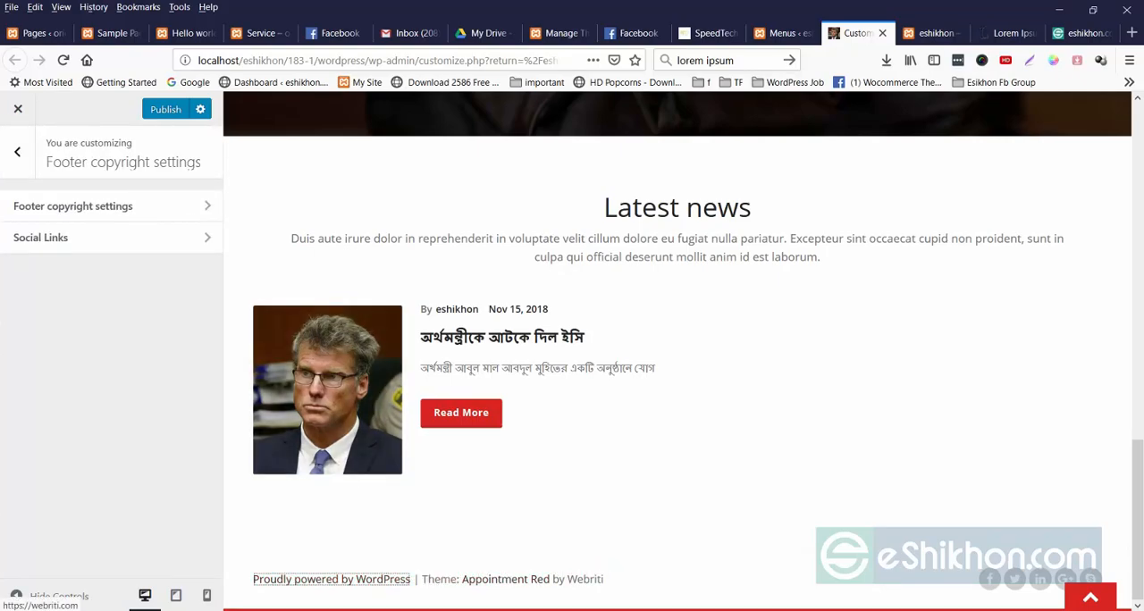
{"action": "left_click", "coordinate": [75, 238]}
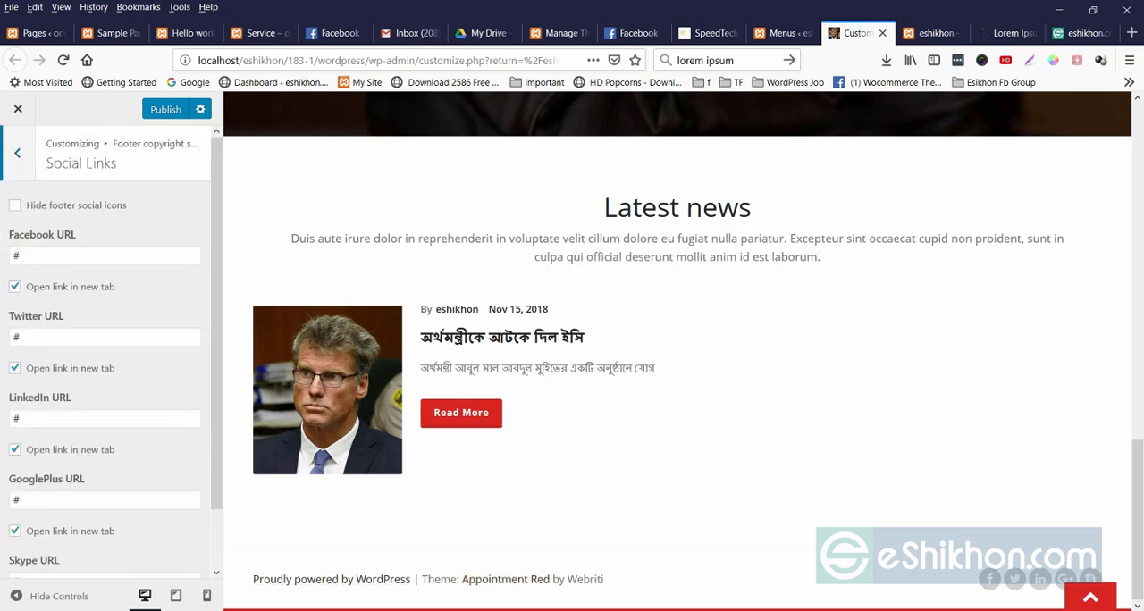
{"action": "left_click", "coordinate": [17, 153]}
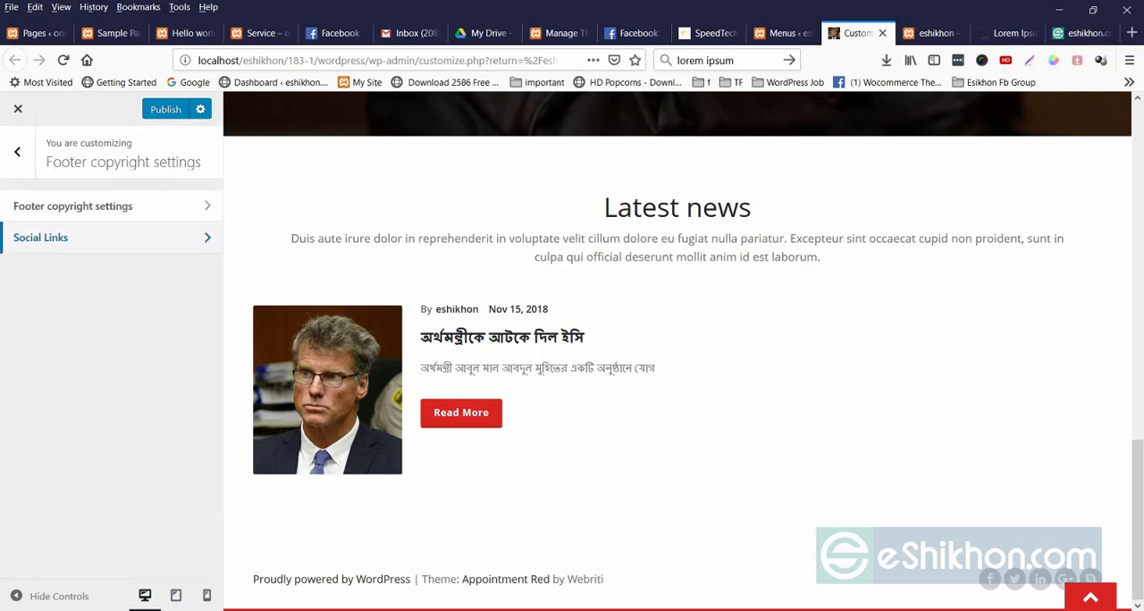
Review the footer's copyright text and hide it from the footer.
{"action": "left_click", "coordinate": [76, 205]}
{"action": "left_click_drag", "start_coordinate": [34, 224], "coordinate": [219, 225]}
{"action": "left_click", "coordinate": [209, 223]}
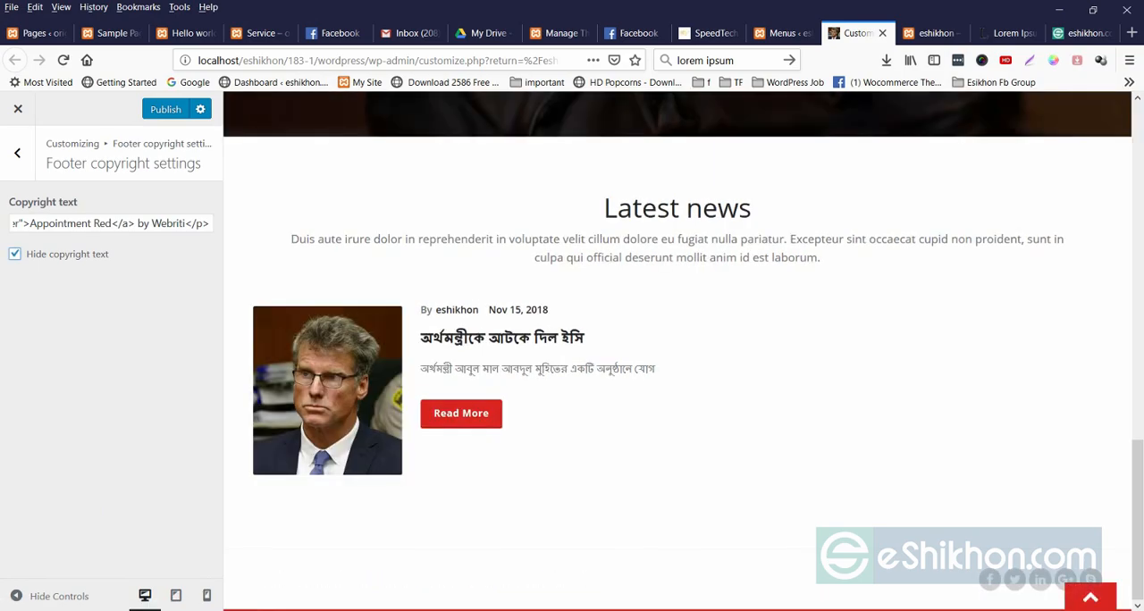
Leave the footer settings and close the theme customizer, discarding the unpublished changes.
{"action": "left_click", "coordinate": [17, 154]}
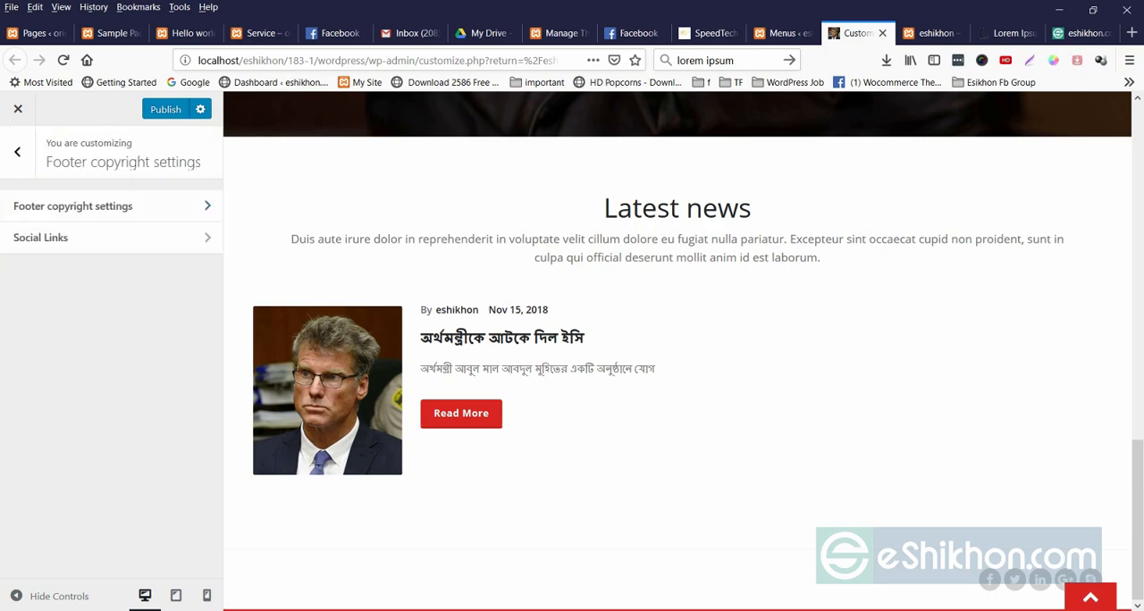
{"action": "left_click", "coordinate": [17, 154]}
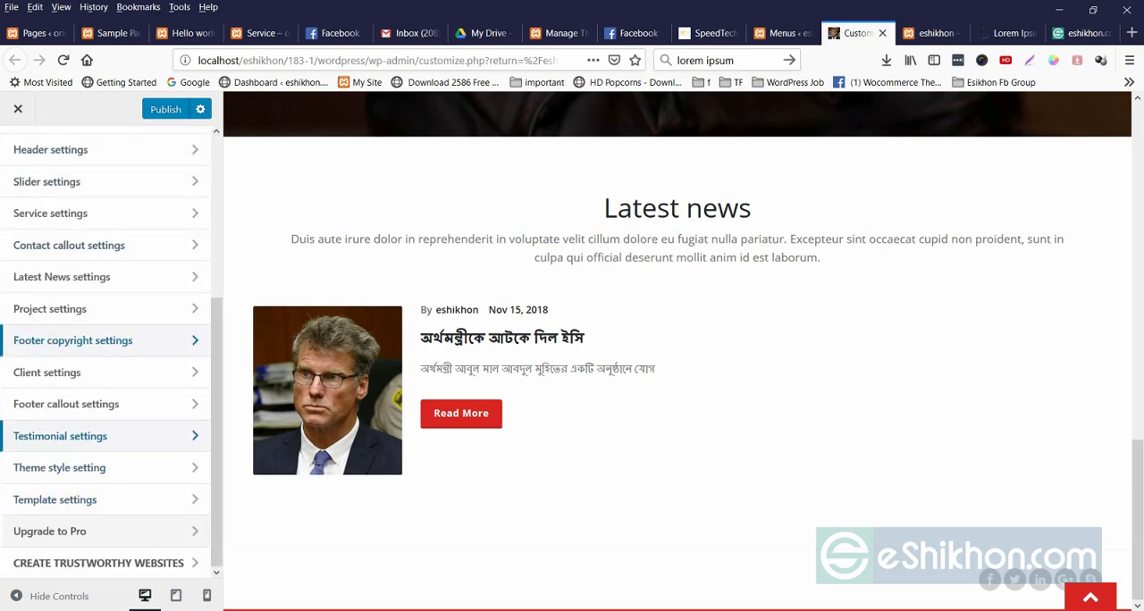
{"action": "scroll", "coordinate": [572, 348], "scroll_direction": "up", "scroll_amount": 12}
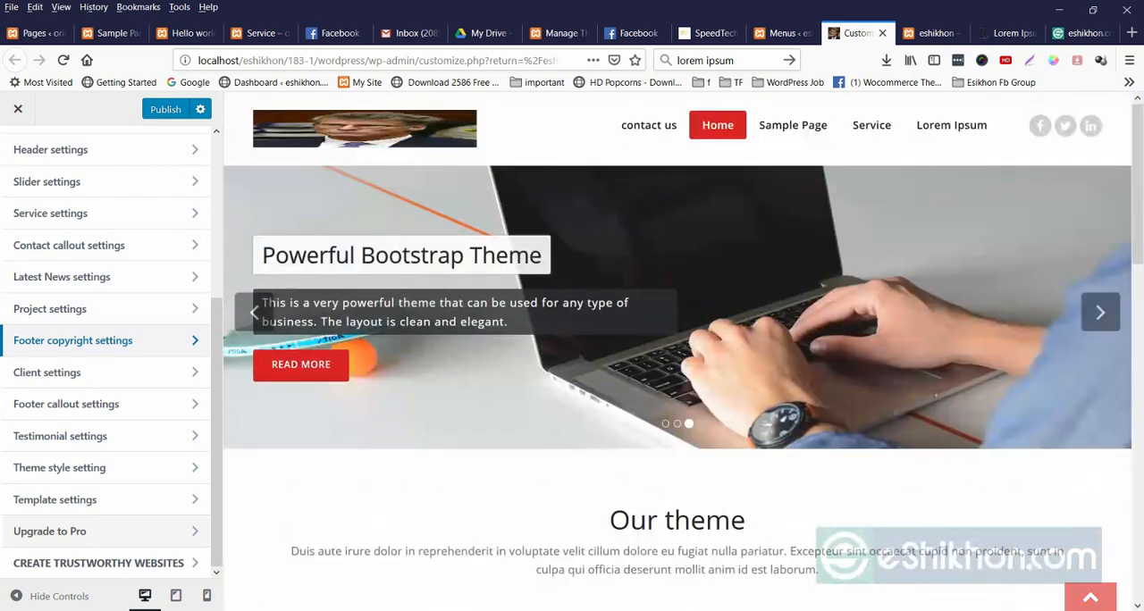
{"action": "left_click", "coordinate": [18, 109]}
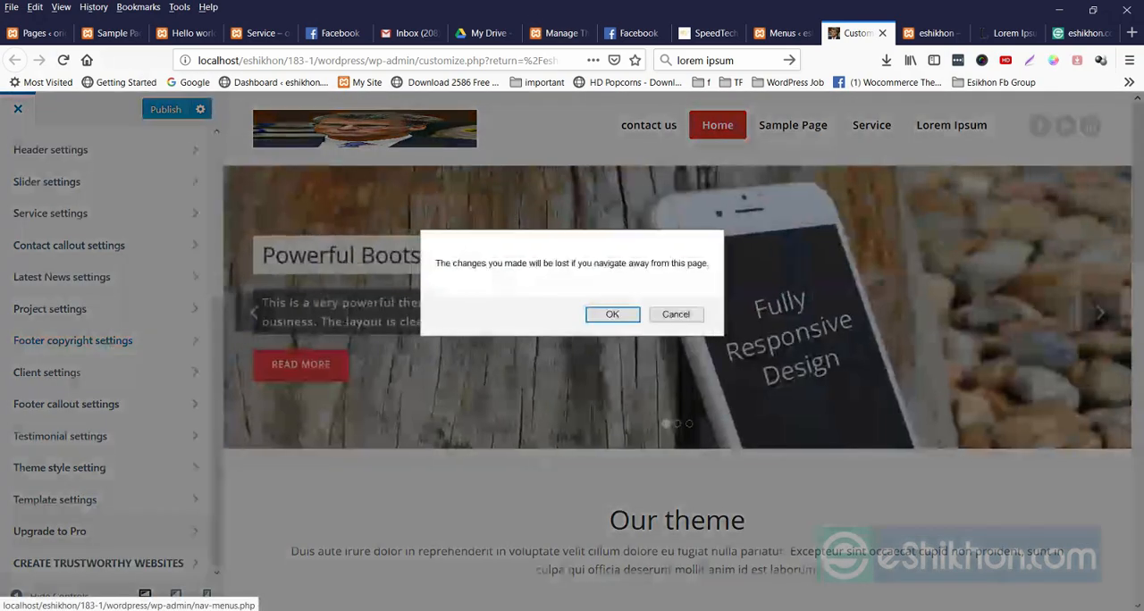
{"action": "left_click", "coordinate": [613, 314]}
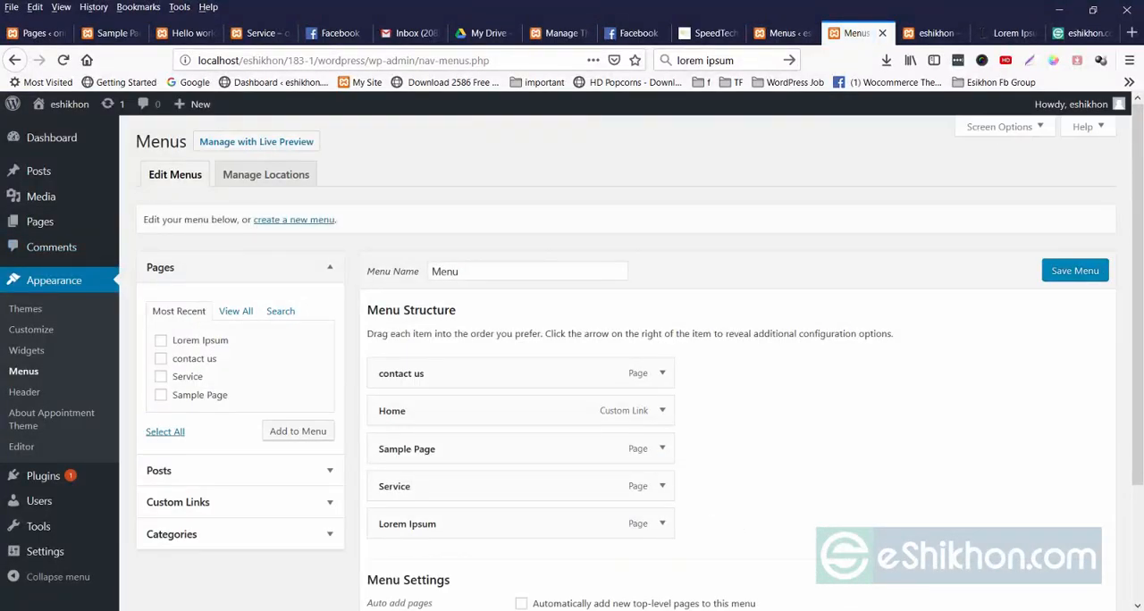
{"action": "scroll", "coordinate": [640, 358], "scroll_direction": "down", "scroll_amount": 2}
{"action": "scroll", "coordinate": [640, 357], "scroll_direction": "up", "scroll_amount": 2}
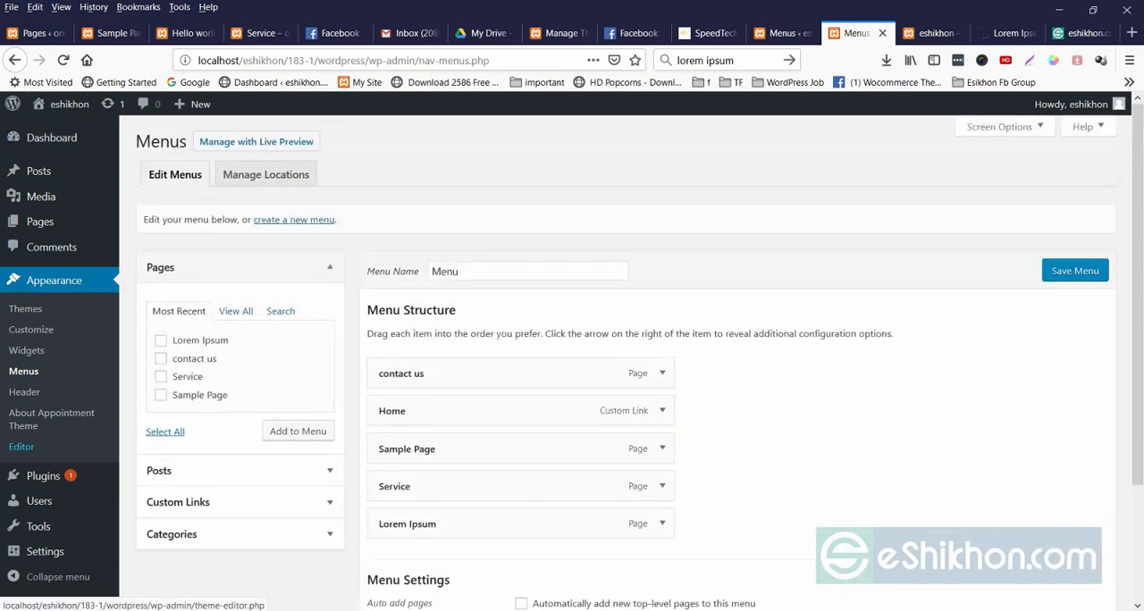
Start a new post titled "What is Lorem Ipsum?", using the heading copied from the lipsum.com page.
{"action": "left_click", "coordinate": [38, 170]}
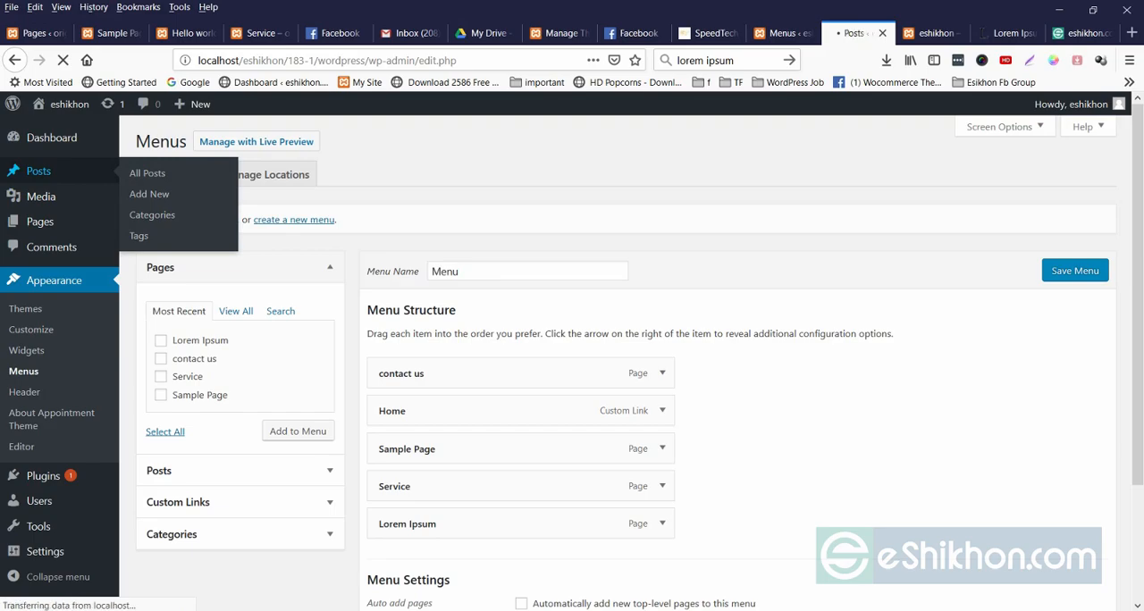
{"action": "left_click", "coordinate": [1081, 33]}
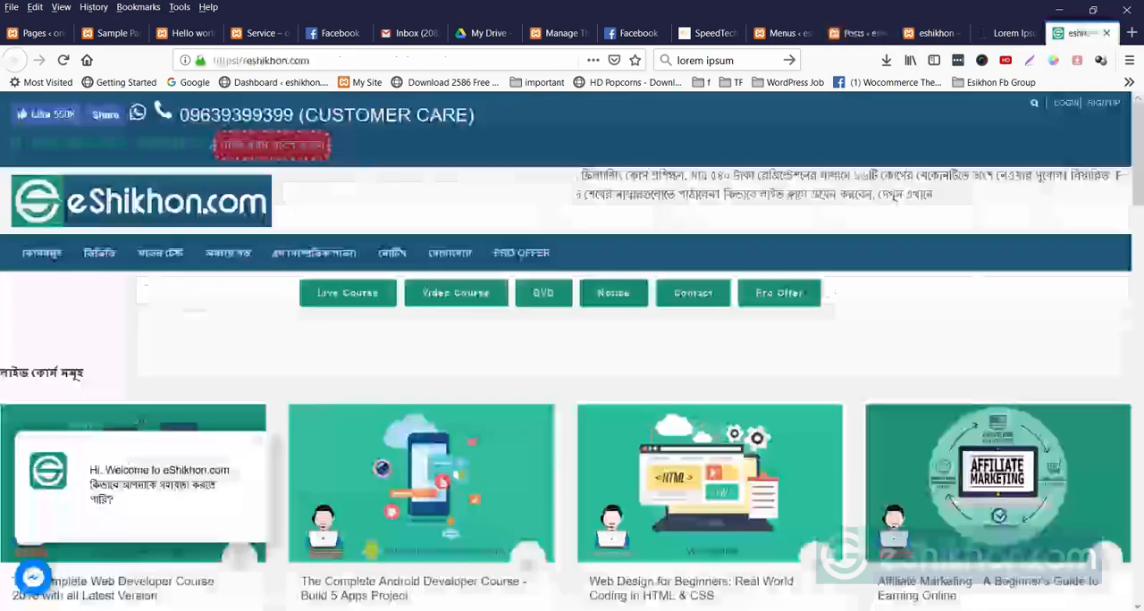
{"action": "left_click", "coordinate": [1008, 33]}
{"action": "triple_click", "coordinate": [304, 152]}
{"action": "key", "text": "ctrl+c"}
{"action": "left_click", "coordinate": [782, 33]}
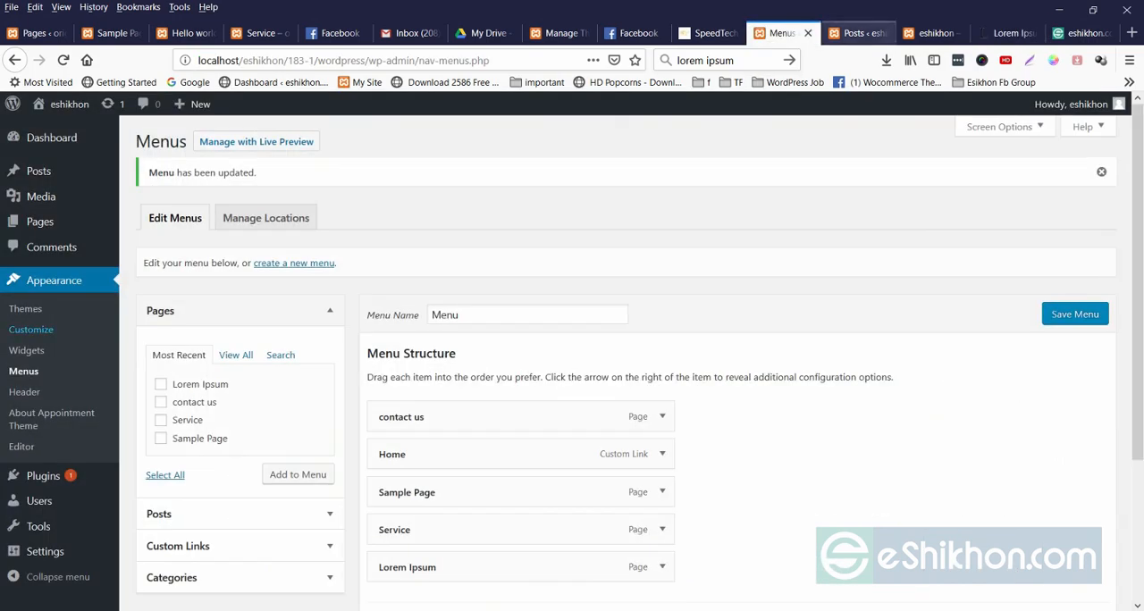
{"action": "left_click", "coordinate": [853, 33]}
{"action": "left_click", "coordinate": [208, 142]}
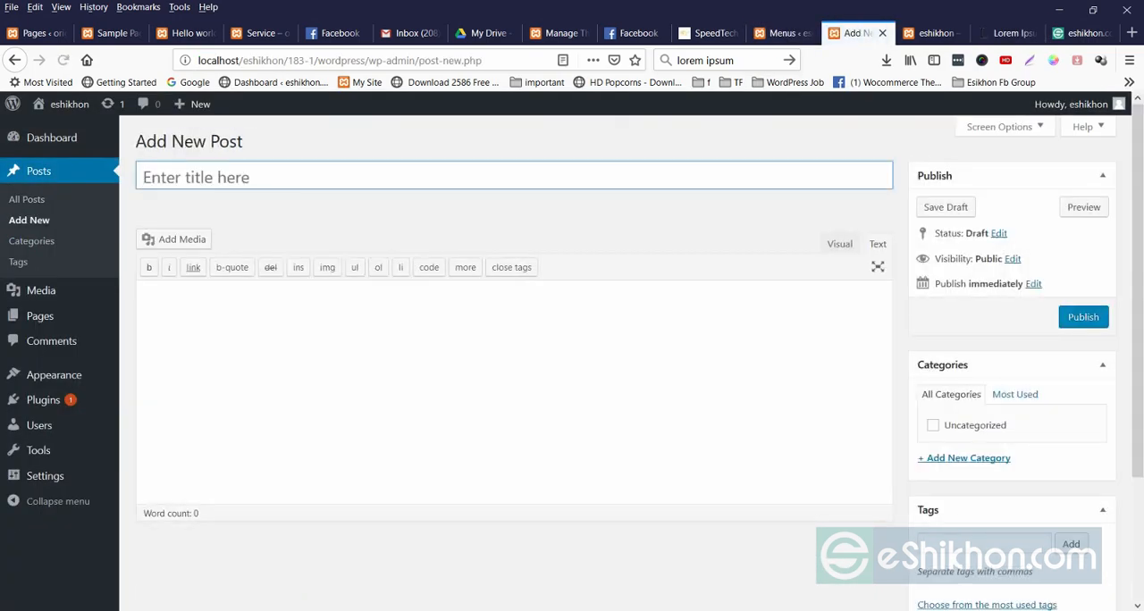
{"action": "key", "text": "ctrl+v"}
{"action": "key", "text": "Tab"}
Copy the paragraph under "What is Lorem Ipsum?" from lipsum.com into the new post's body.
{"action": "left_click", "coordinate": [1007, 33]}
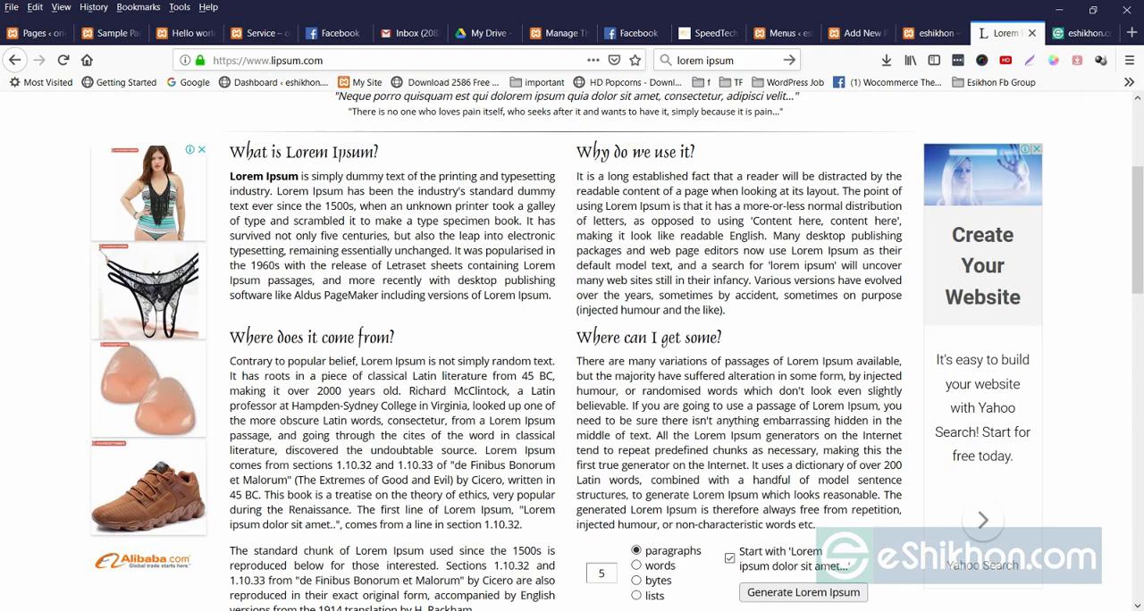
{"action": "left_click_drag", "start_coordinate": [230, 176], "coordinate": [725, 311]}
{"action": "left_click_drag", "start_coordinate": [548, 296], "coordinate": [230, 176]}
{"action": "key", "text": "ctrl+c"}
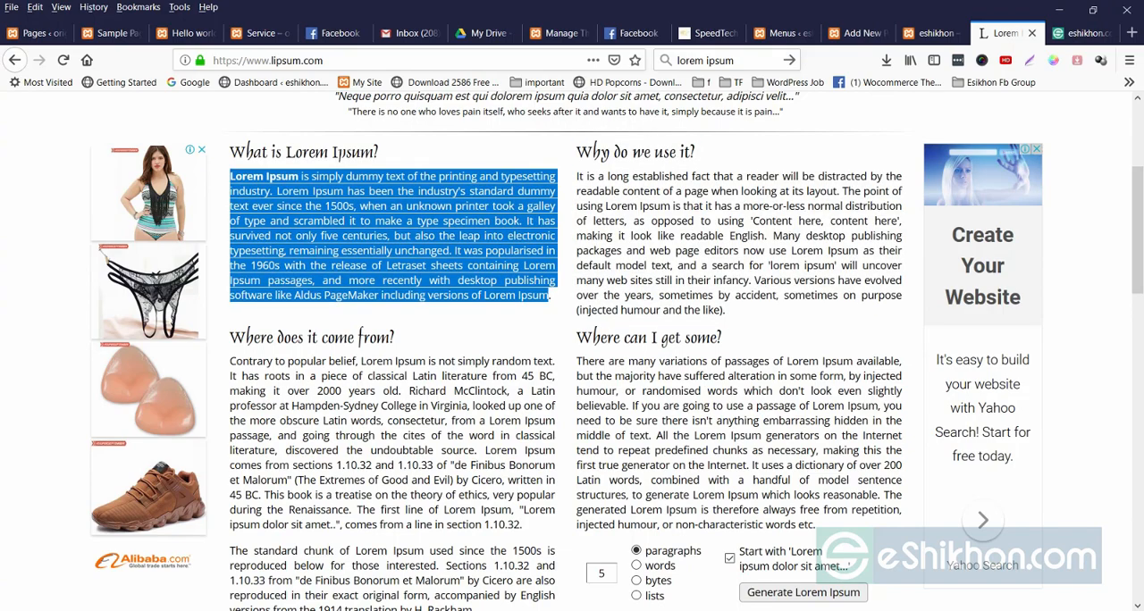
{"action": "left_click", "coordinate": [858, 33]}
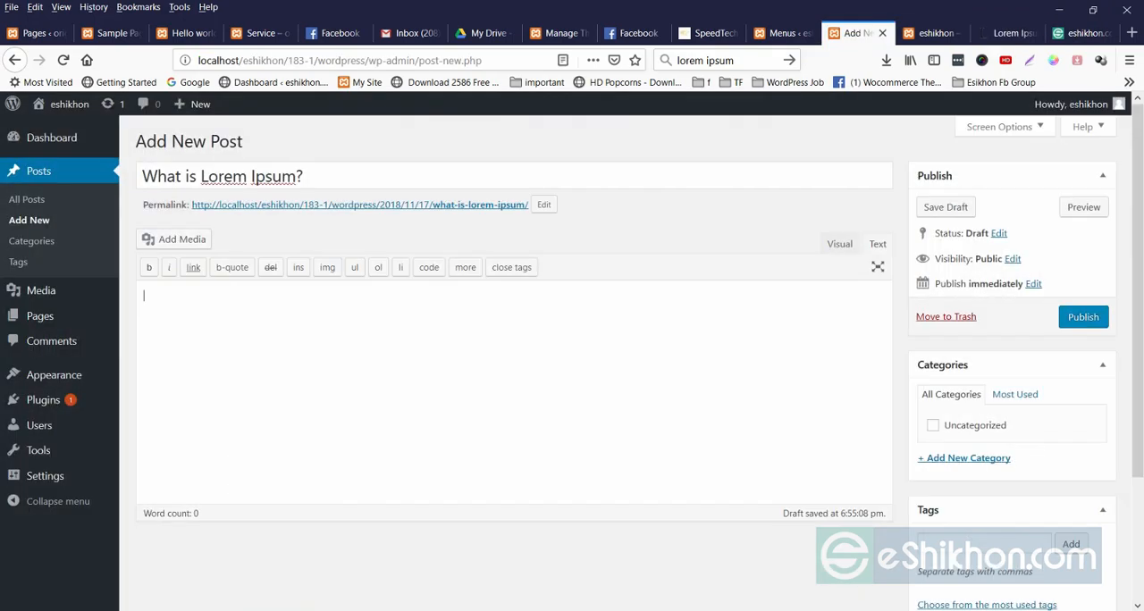
{"action": "key", "text": "ctrl+v"}
Set the existing portrait photo from the media library as the post's featured image.
{"action": "scroll", "coordinate": [572, 358], "scroll_direction": "down", "scroll_amount": 2}
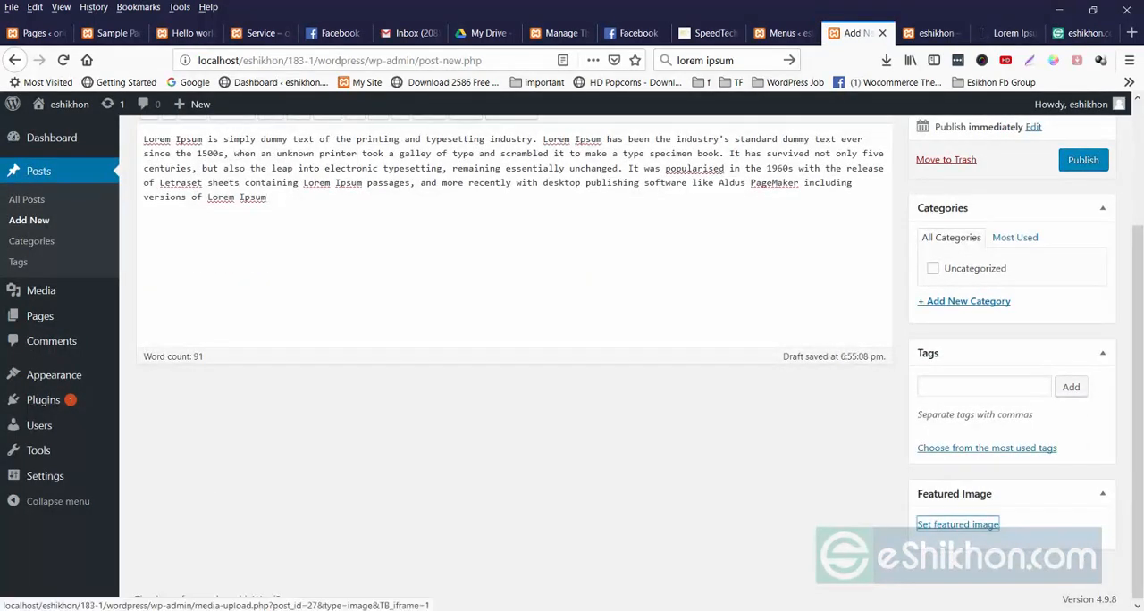
{"action": "left_click", "coordinate": [953, 521]}
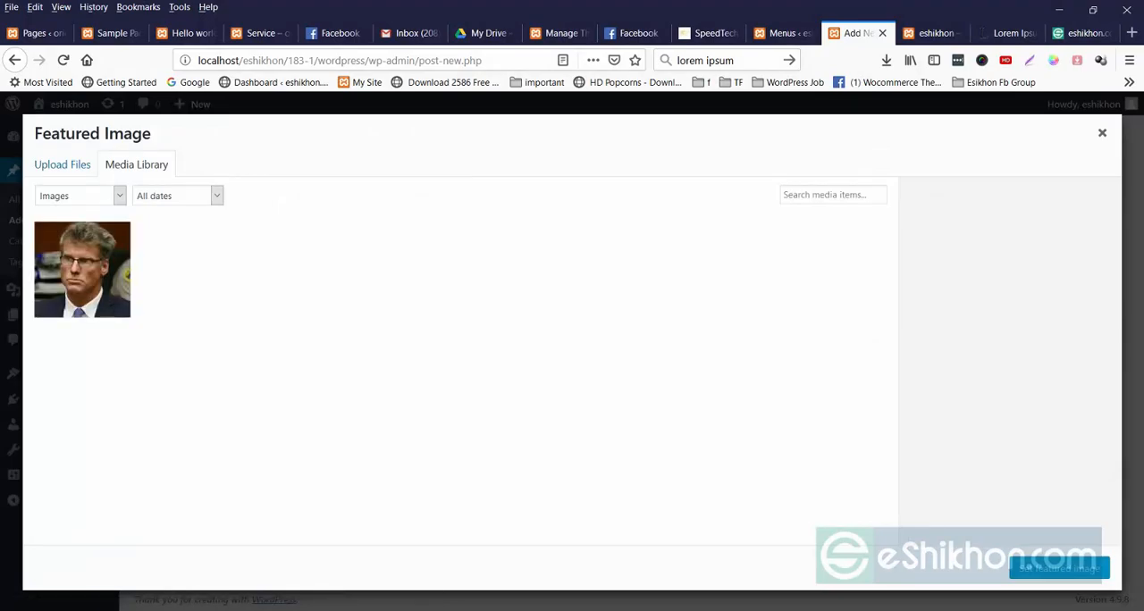
{"action": "left_click", "coordinate": [82, 270]}
{"action": "left_click", "coordinate": [1060, 568]}
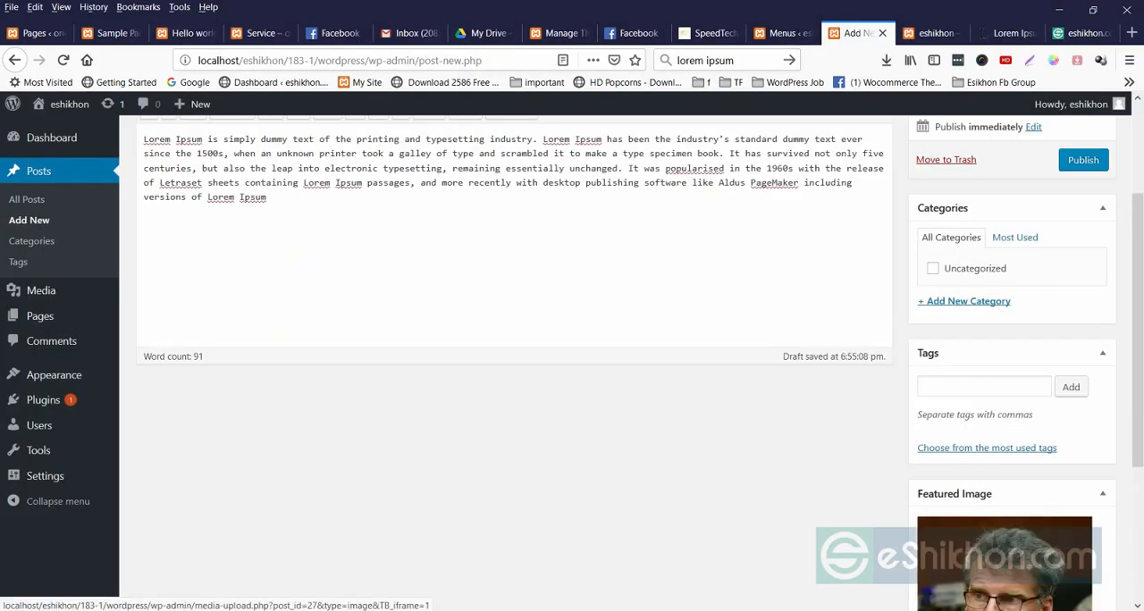
Add a new category named "lorem" to the post and publish it.
{"action": "left_click", "coordinate": [964, 302]}
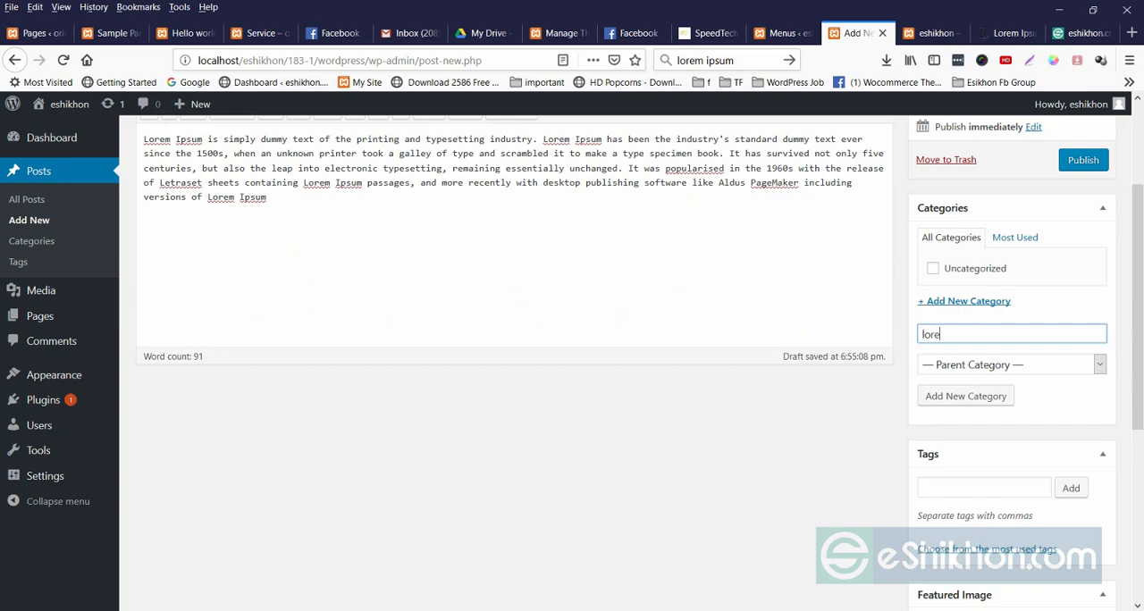
{"action": "key", "text": "Return"}
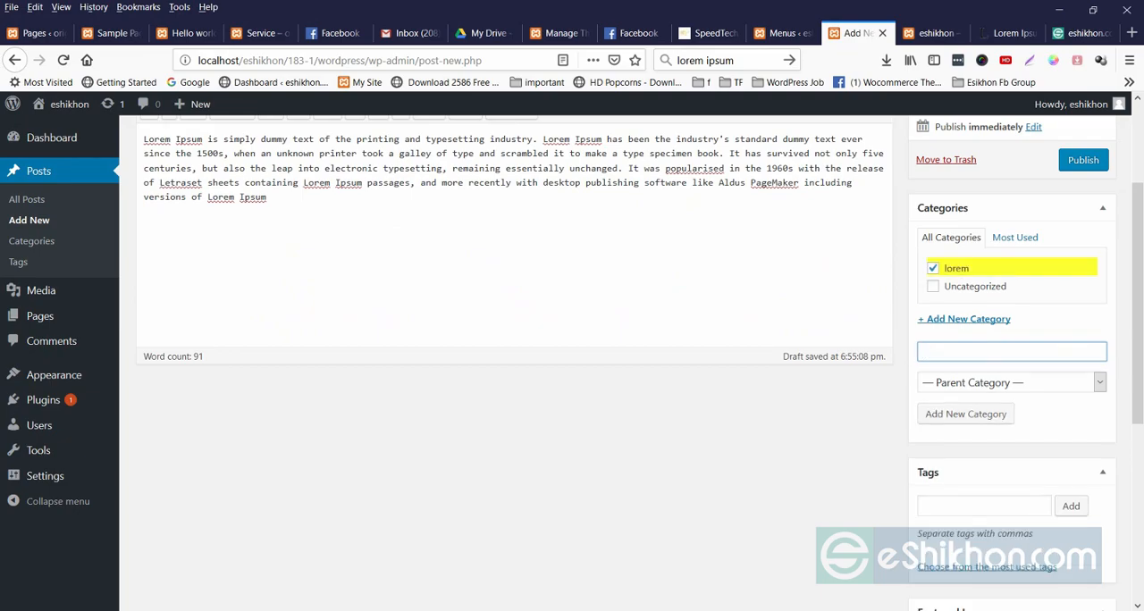
{"action": "left_click", "coordinate": [1084, 160]}
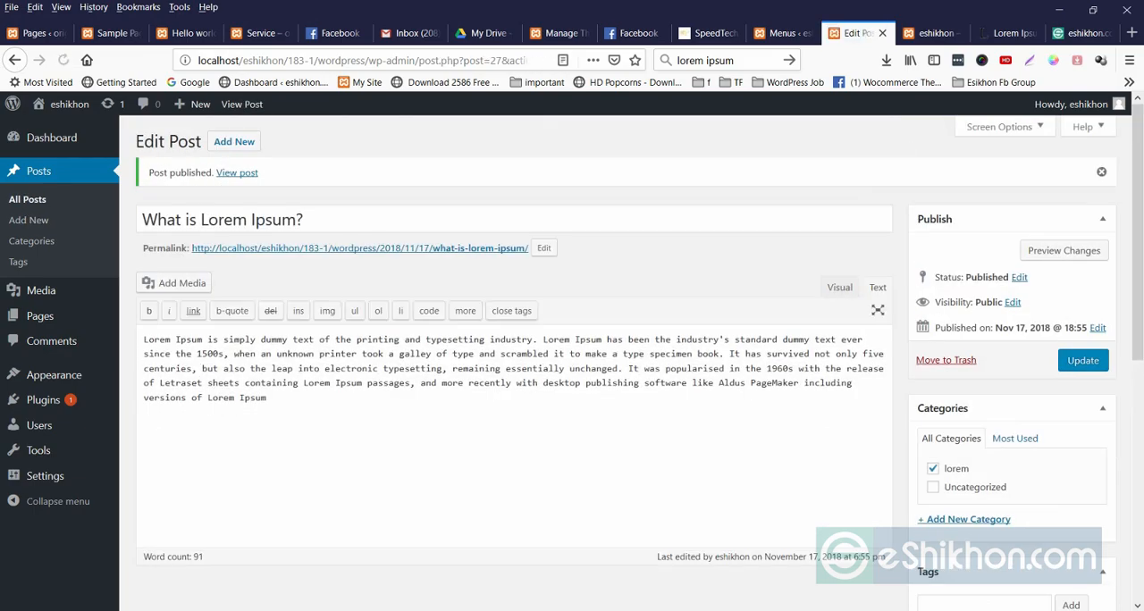
Review the list of all posts and the post categories page, and return to the posts list.
{"action": "left_click", "coordinate": [27, 200]}
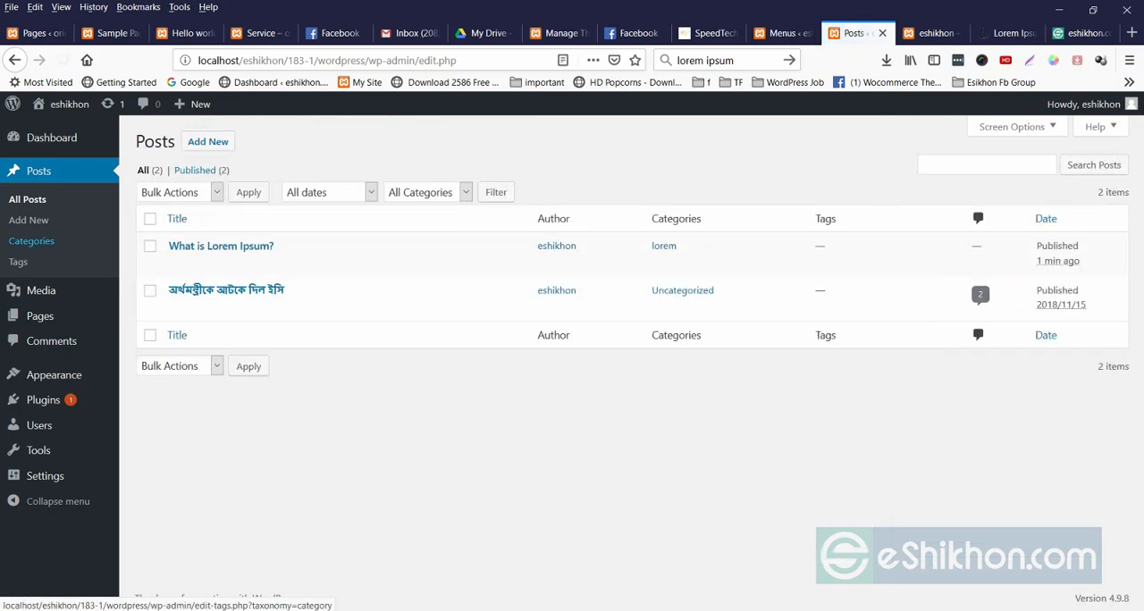
{"action": "left_click", "coordinate": [32, 240]}
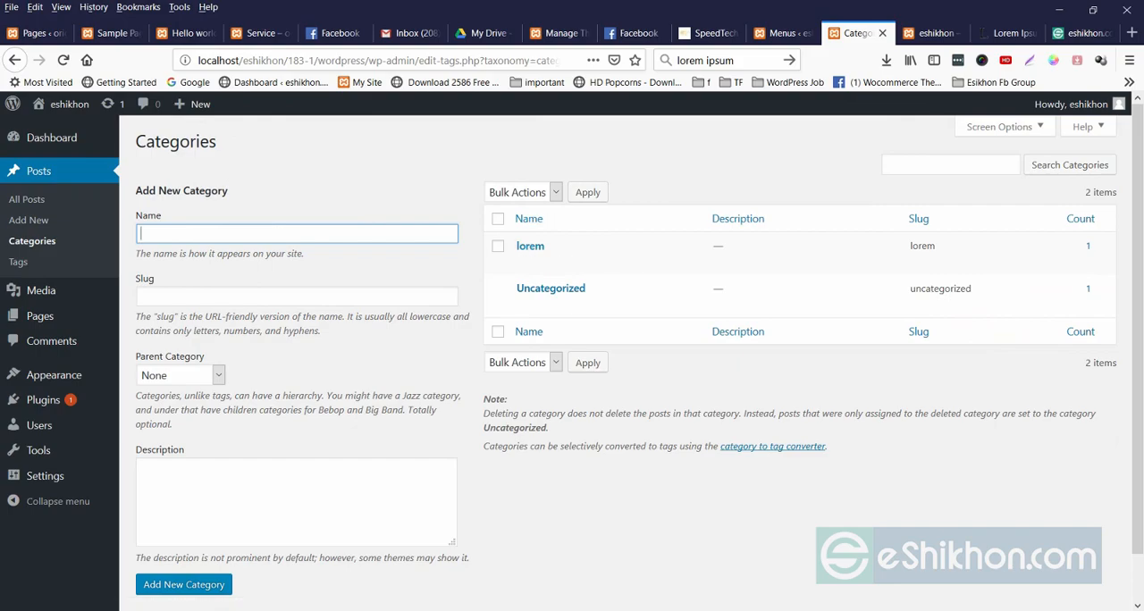
{"action": "left_click", "coordinate": [241, 296]}
{"action": "left_click", "coordinate": [27, 199]}
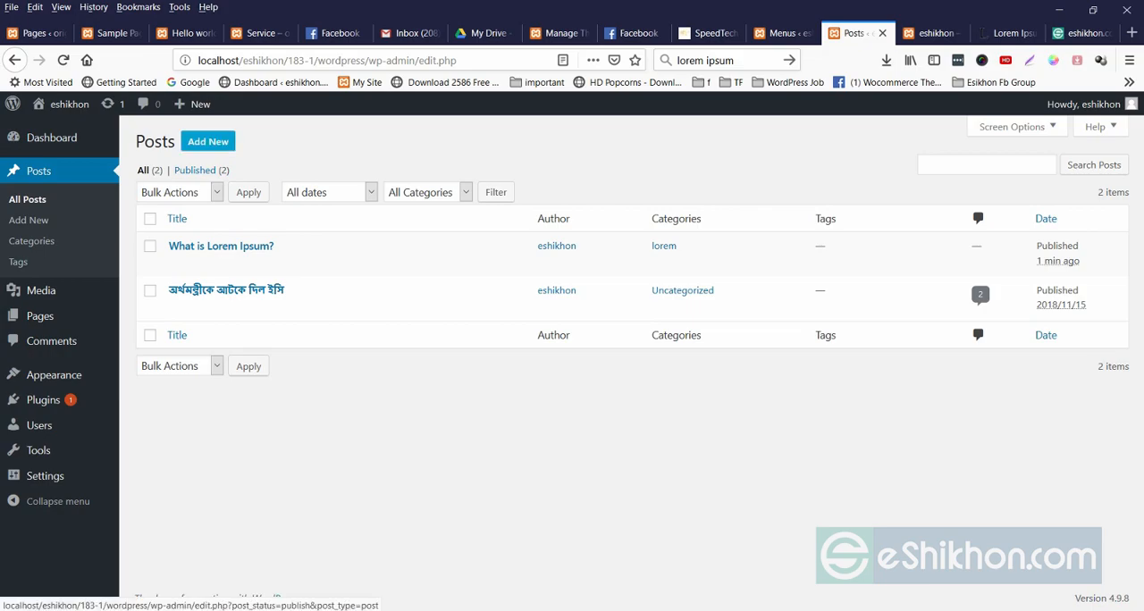
Reload the site's front page and check which posts the Latest news section shows.
{"action": "left_click", "coordinate": [935, 33]}
{"action": "right_click", "coordinate": [452, 159]}
{"action": "left_click", "coordinate": [542, 174]}
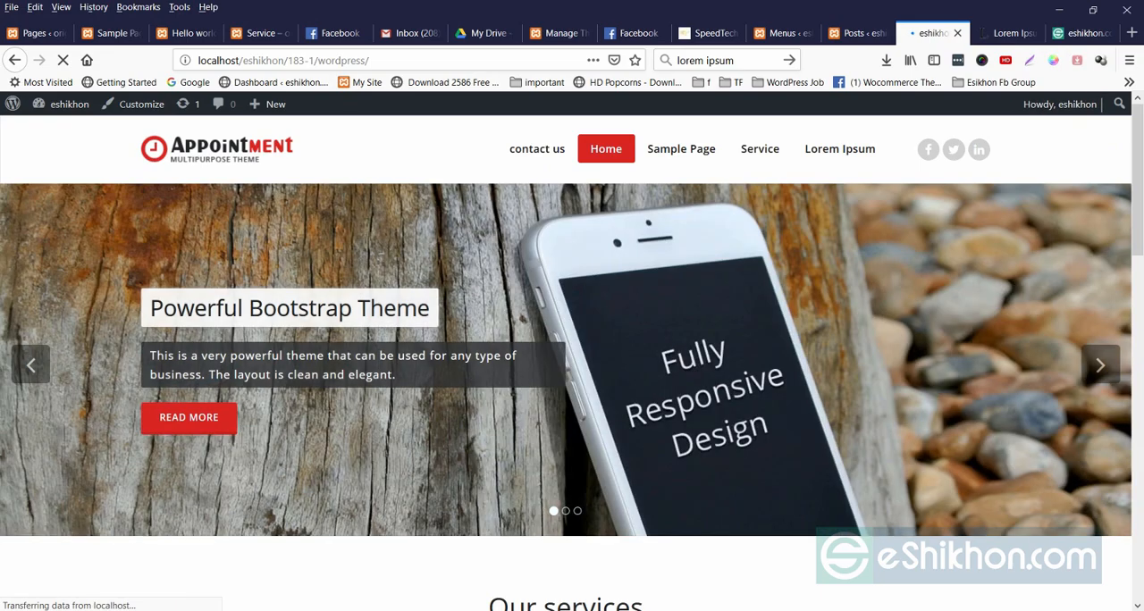
{"action": "scroll", "coordinate": [572, 358], "scroll_direction": "down", "scroll_amount": 15}
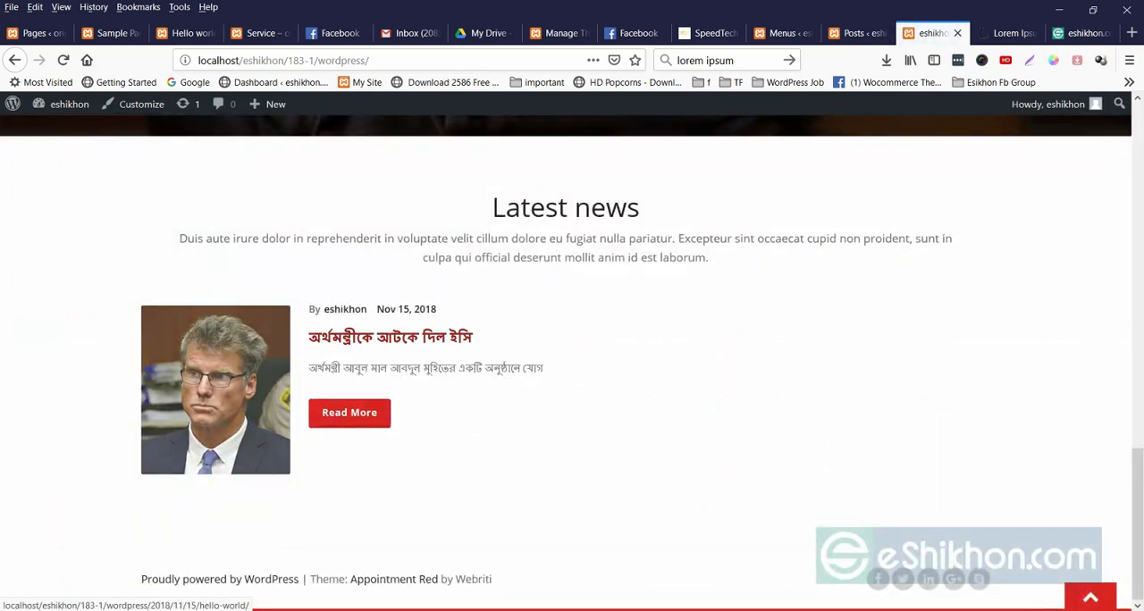
Open the Reading settings and examine the options for what the homepage displays.
{"action": "left_click", "coordinate": [856, 33]}
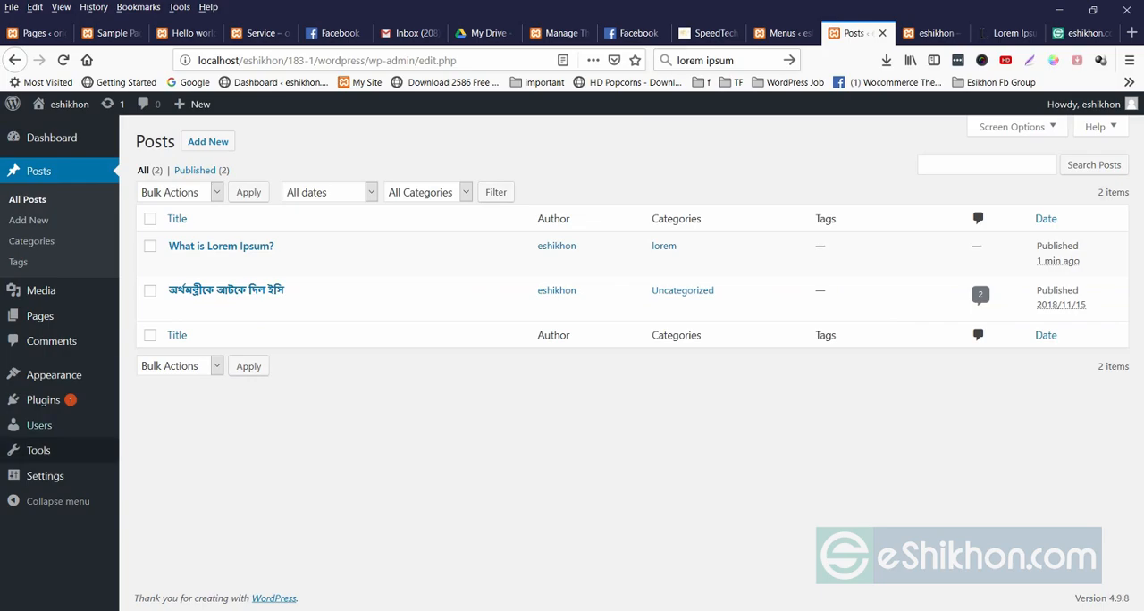
{"action": "mouse_move", "coordinate": [44, 476]}
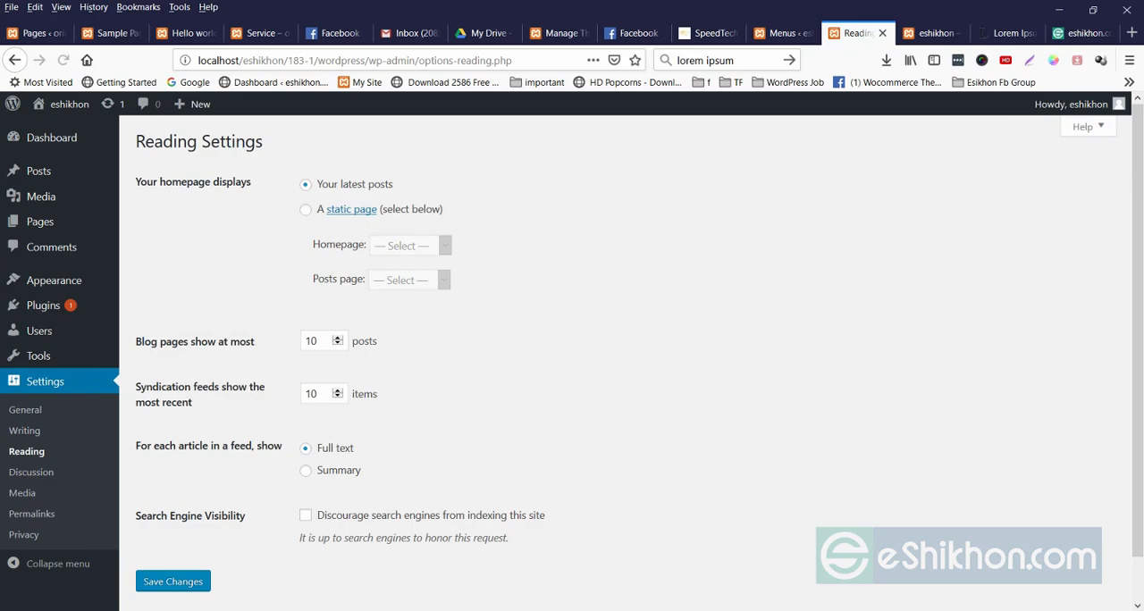
{"action": "left_click_drag", "start_coordinate": [315, 184], "coordinate": [456, 285]}
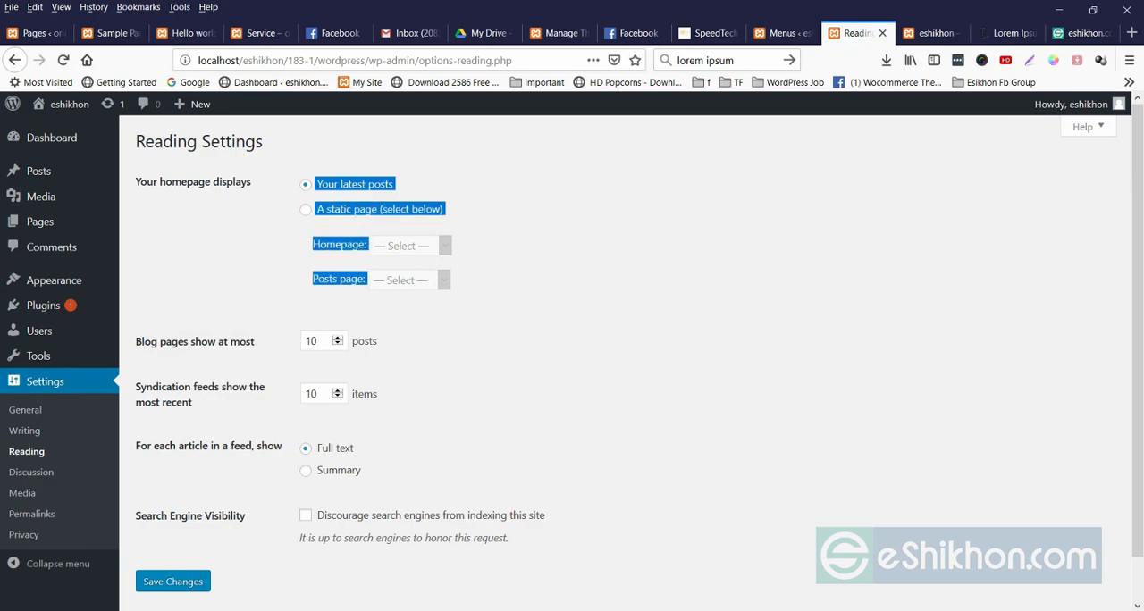
{"action": "left_click", "coordinate": [501, 277]}
Return to the site's front page and follow the Home link in its navigation menu.
{"action": "left_click", "coordinate": [935, 33]}
{"action": "scroll", "coordinate": [572, 357], "scroll_direction": "up", "scroll_amount": 2}
{"action": "scroll", "coordinate": [572, 357], "scroll_direction": "up", "scroll_amount": 10}
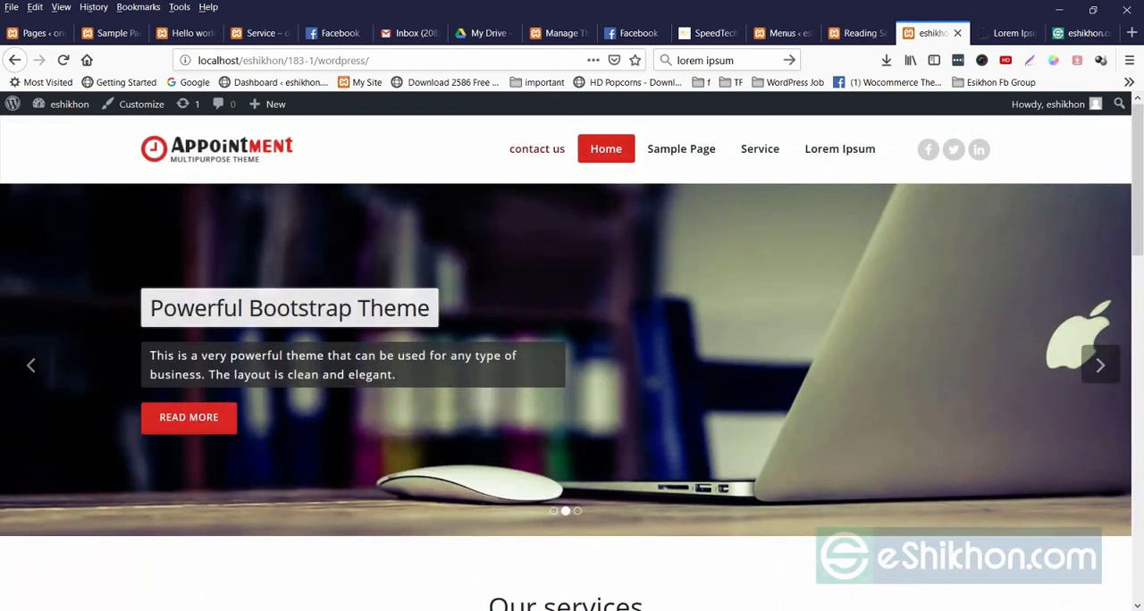
{"action": "left_click", "coordinate": [607, 148]}
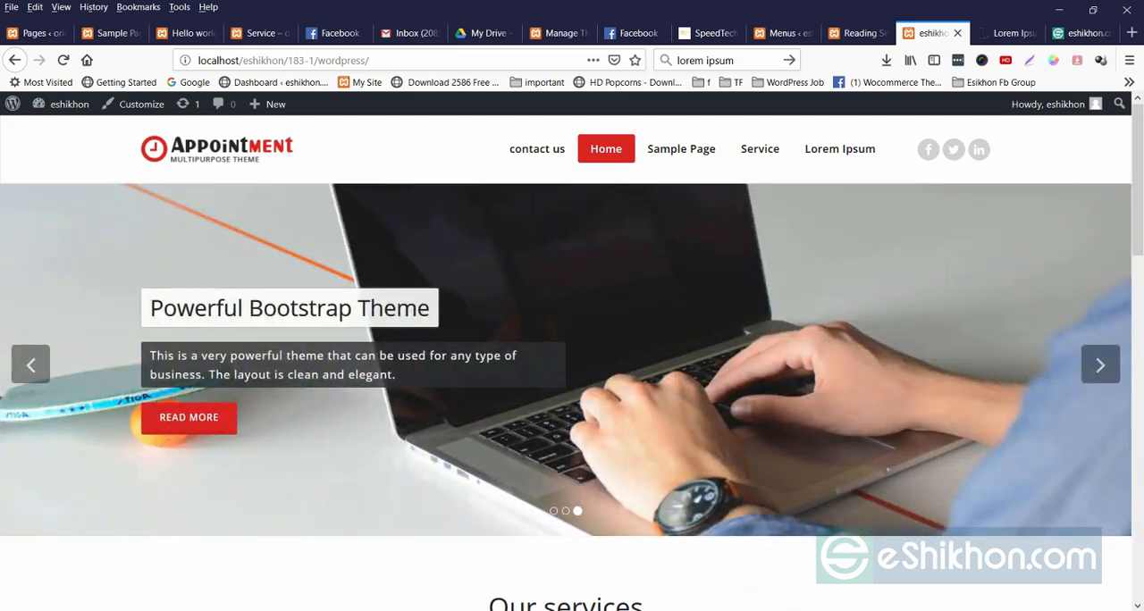
Compare the menu structure and the Reading settings with the live front page's navigation.
{"action": "left_click", "coordinate": [778, 33]}
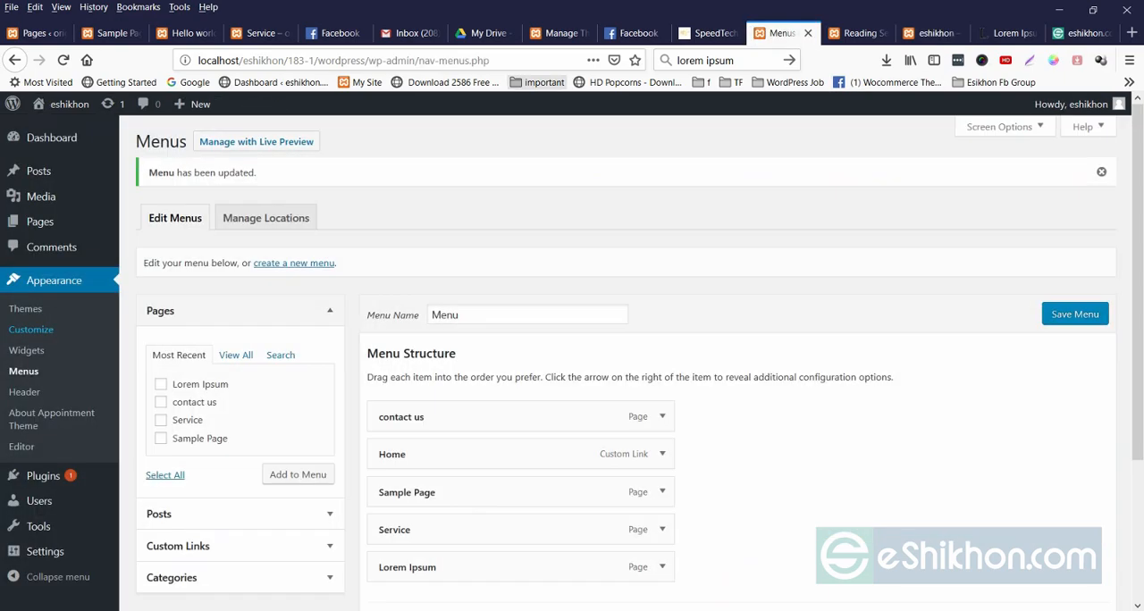
{"action": "left_click", "coordinate": [856, 33]}
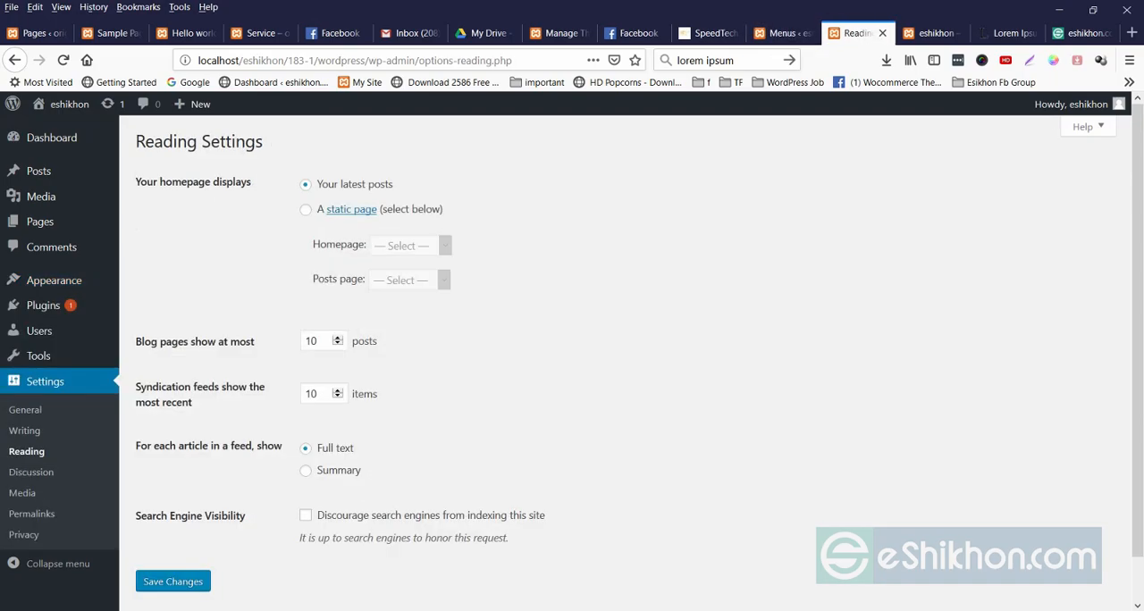
{"action": "left_click", "coordinate": [934, 34]}
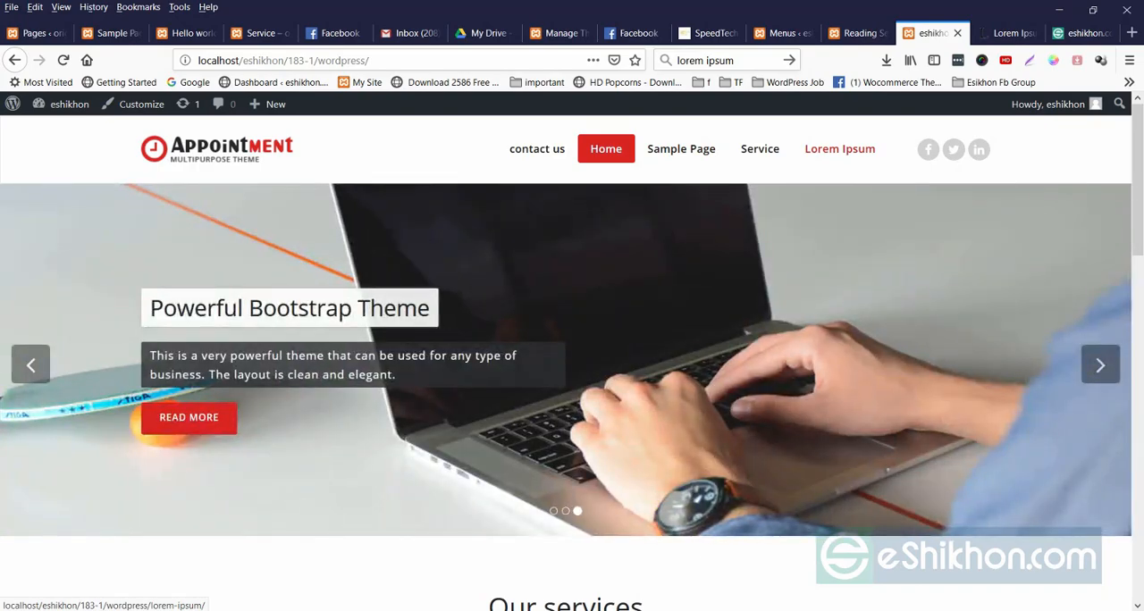
{"action": "left_click", "coordinate": [778, 33]}
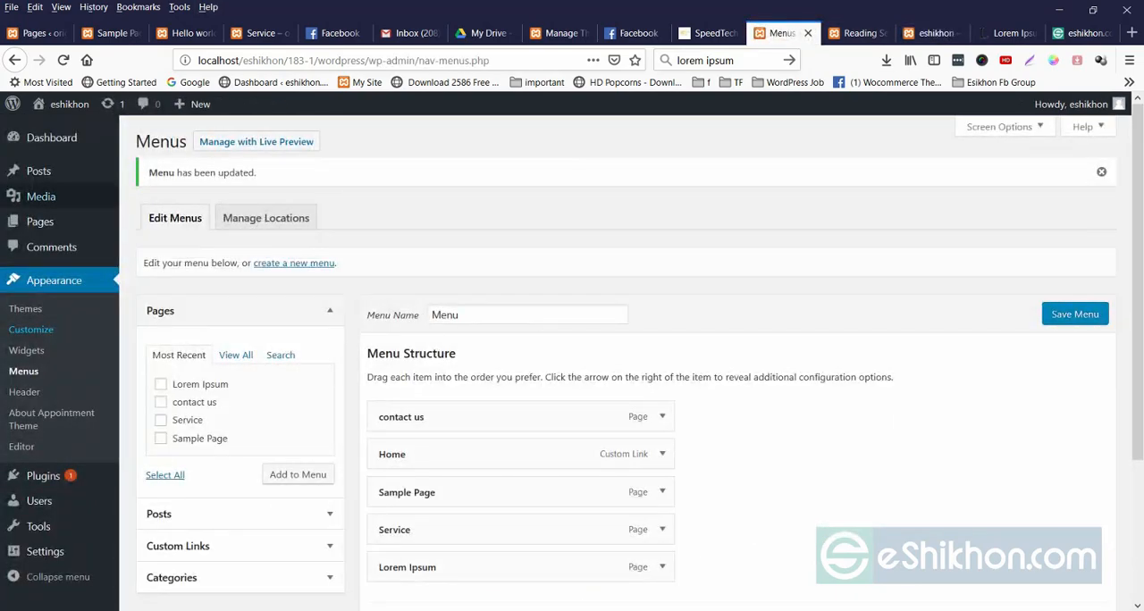
{"action": "mouse_move", "coordinate": [38, 171]}
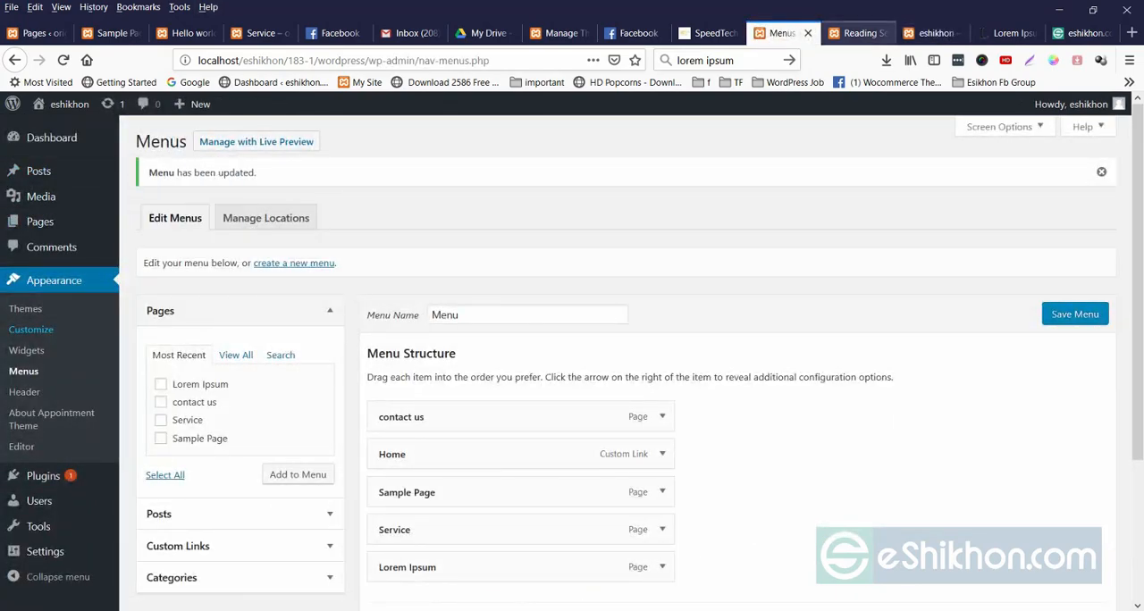
{"action": "left_click", "coordinate": [856, 33]}
{"action": "left_click", "coordinate": [936, 33]}
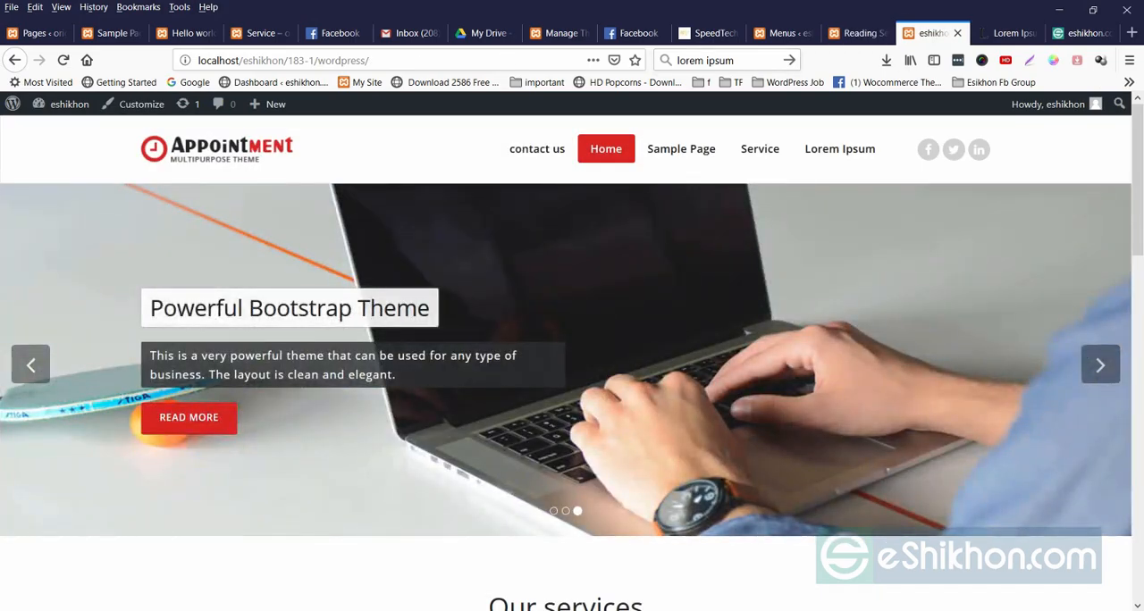
Create a new page titled "today" and publish it.
{"action": "left_click", "coordinate": [778, 33]}
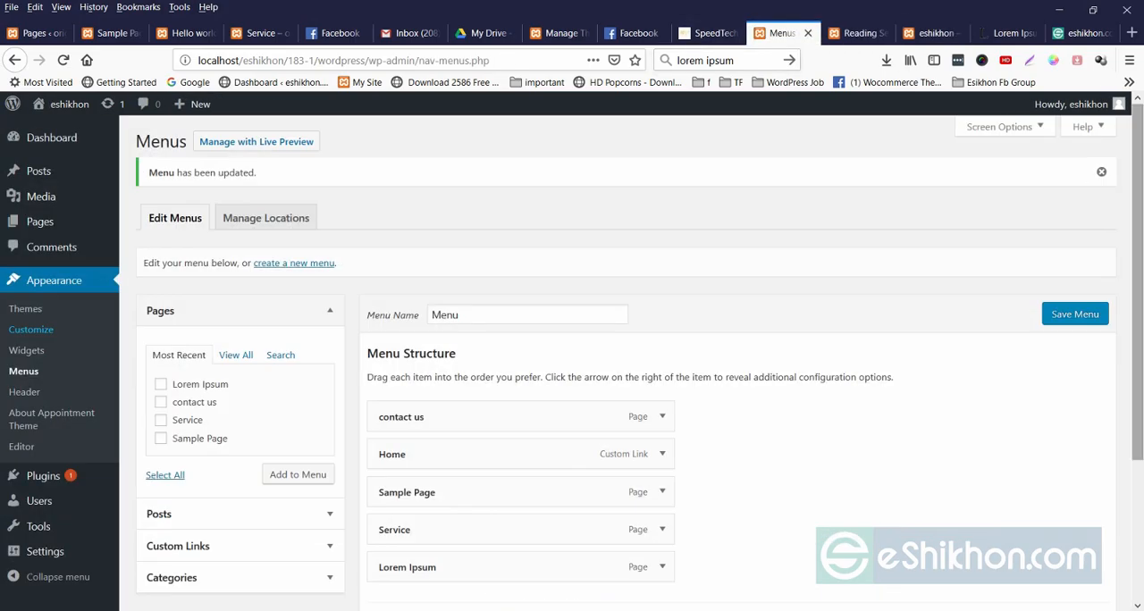
{"action": "left_click", "coordinate": [39, 222]}
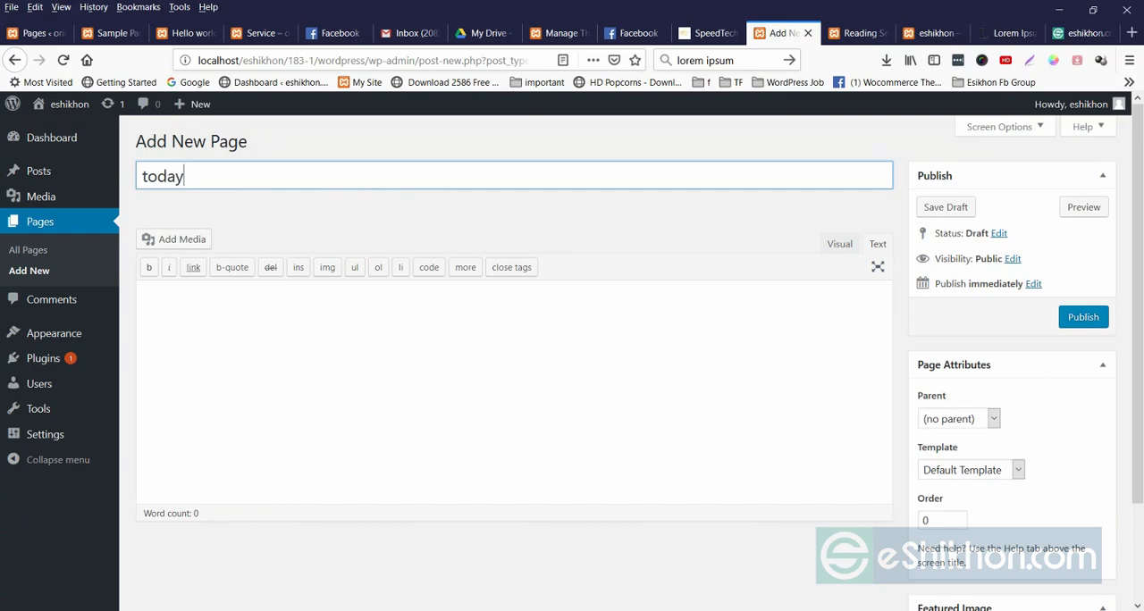
{"action": "key", "text": "Return"}
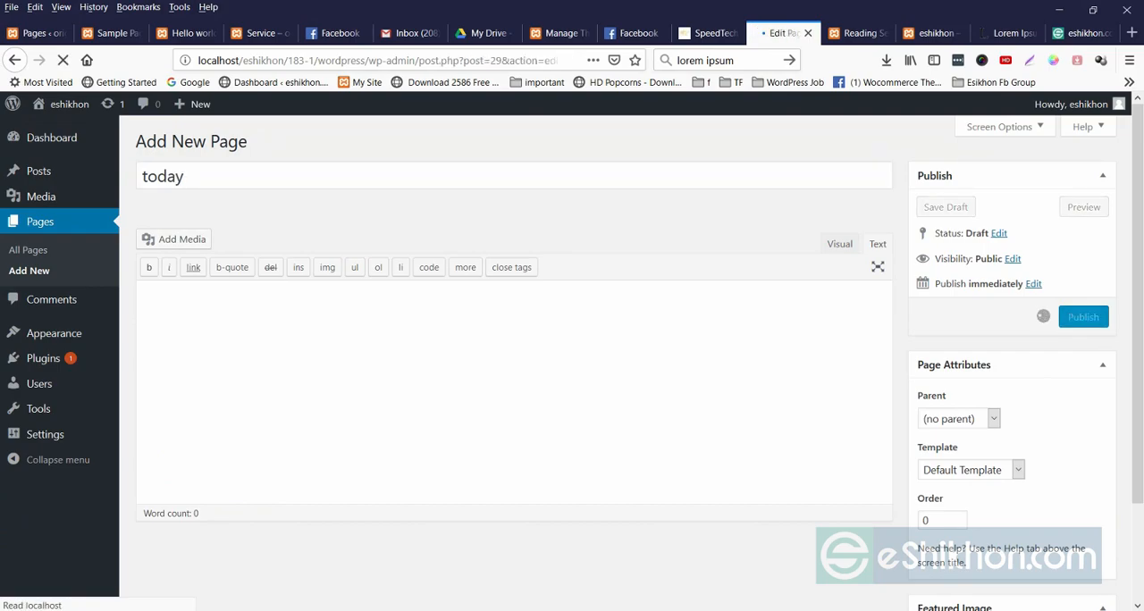
Assign the Home Page template to the today page and update it.
{"action": "scroll", "coordinate": [572, 358], "scroll_direction": "down", "scroll_amount": 3}
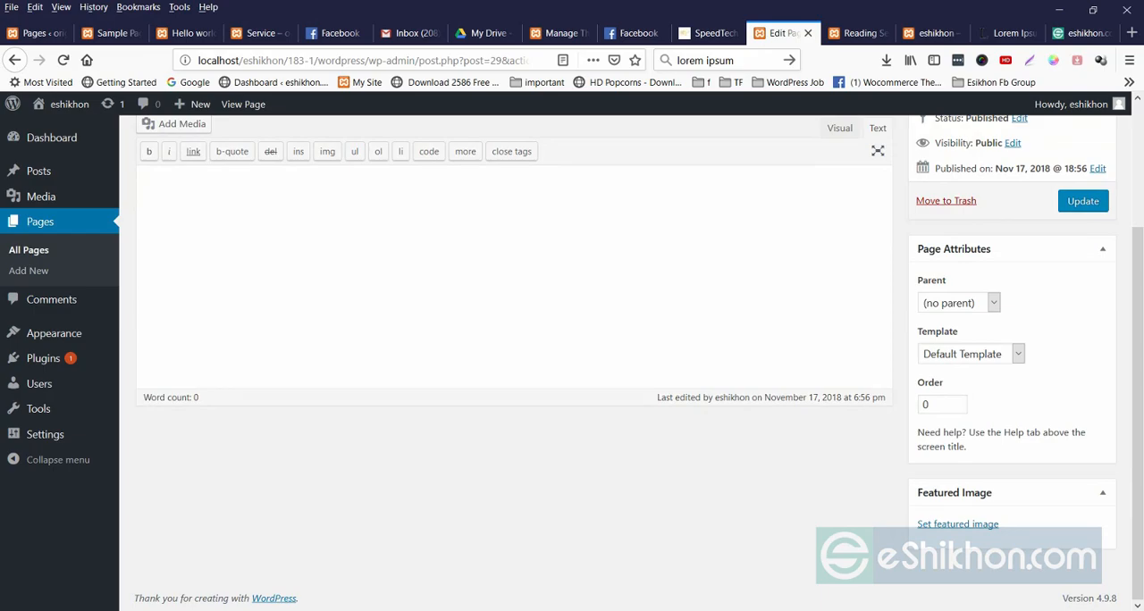
{"action": "left_click", "coordinate": [972, 355]}
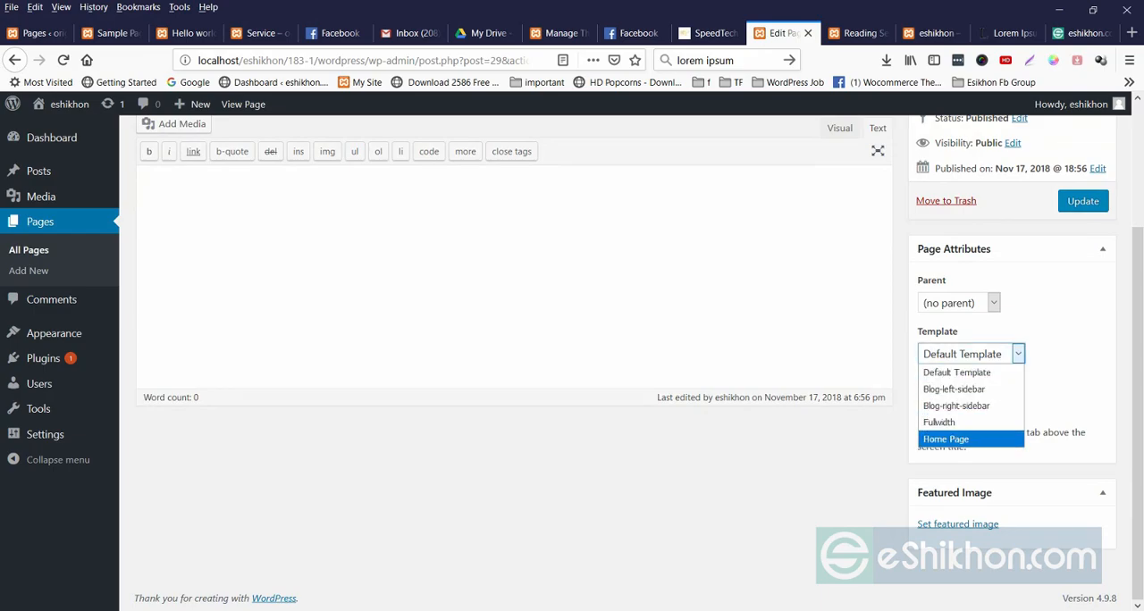
{"action": "key", "text": "Return"}
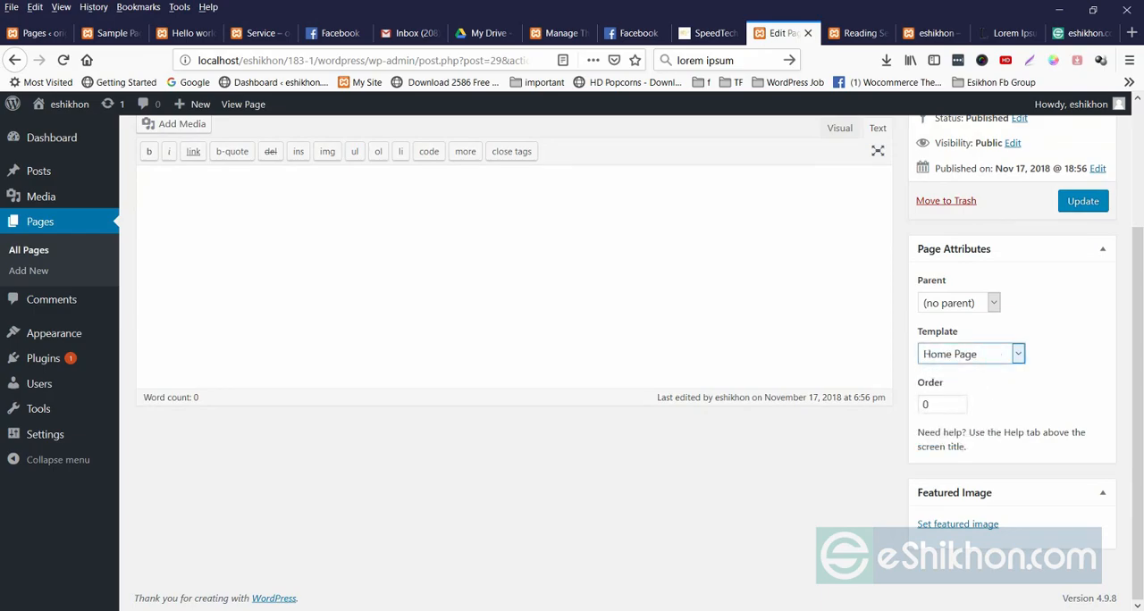
{"action": "left_click", "coordinate": [1083, 201]}
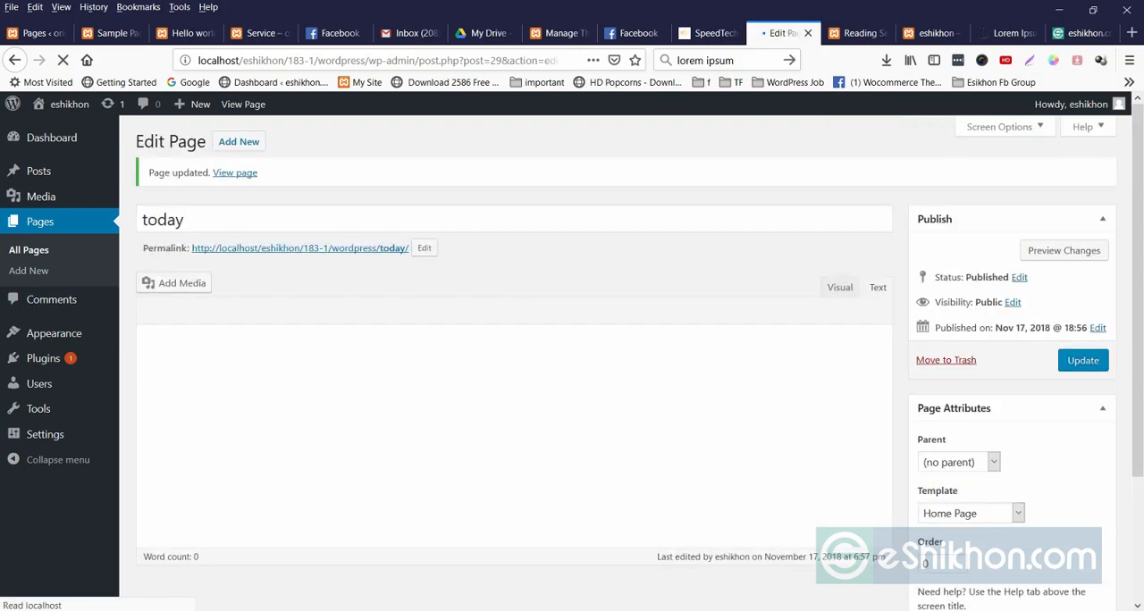
Create and publish another page titled "Blog", and return to the list of all pages.
{"action": "left_click", "coordinate": [41, 222]}
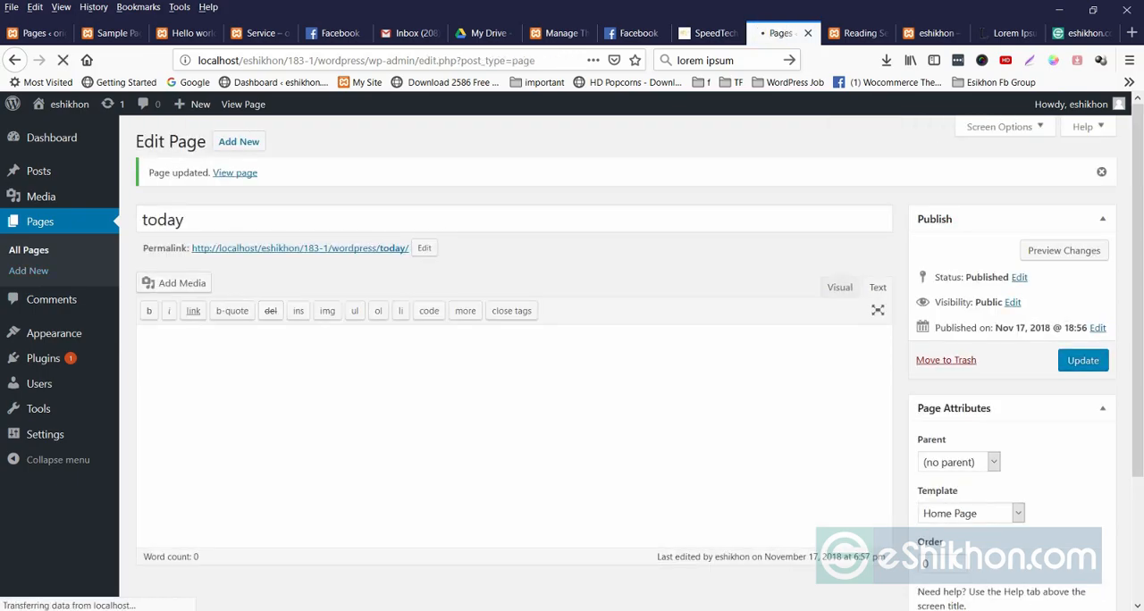
{"action": "left_click", "coordinate": [213, 141]}
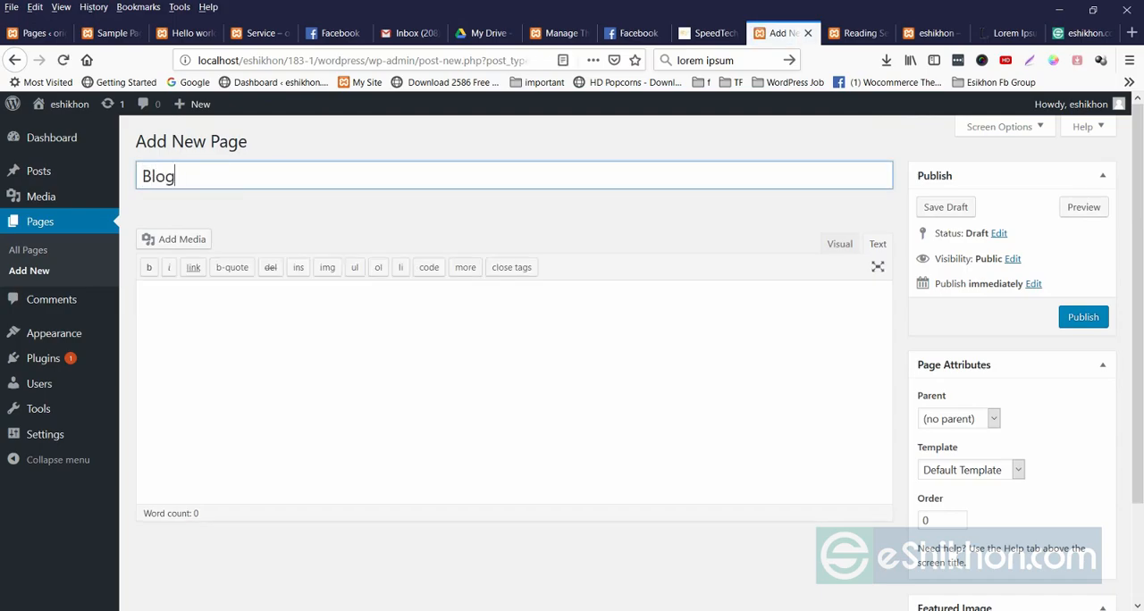
{"action": "left_click", "coordinate": [1083, 318]}
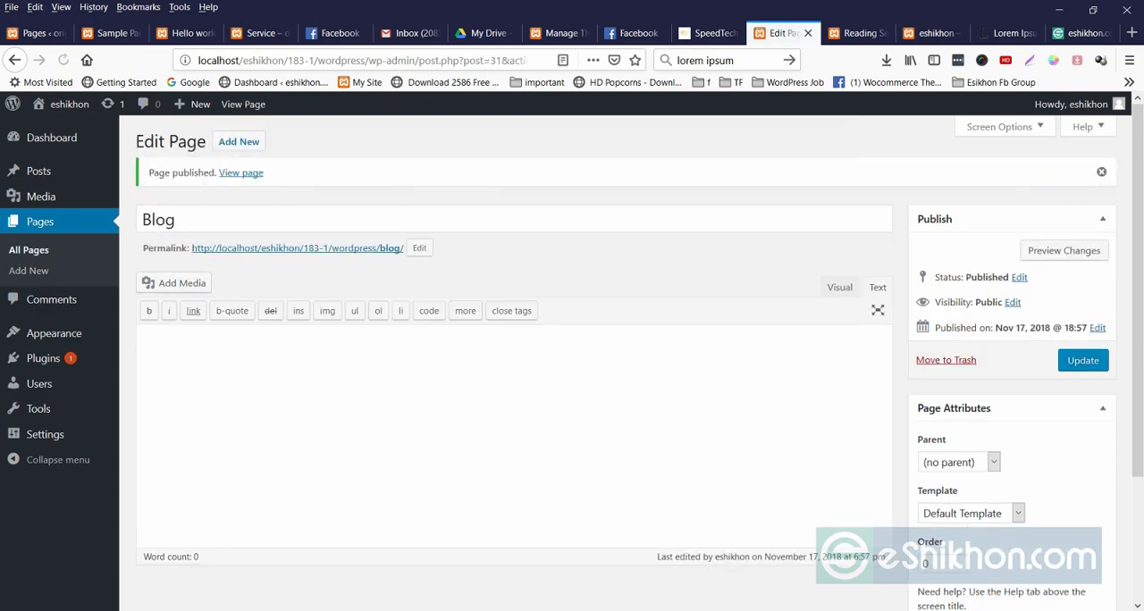
{"action": "left_click", "coordinate": [40, 221]}
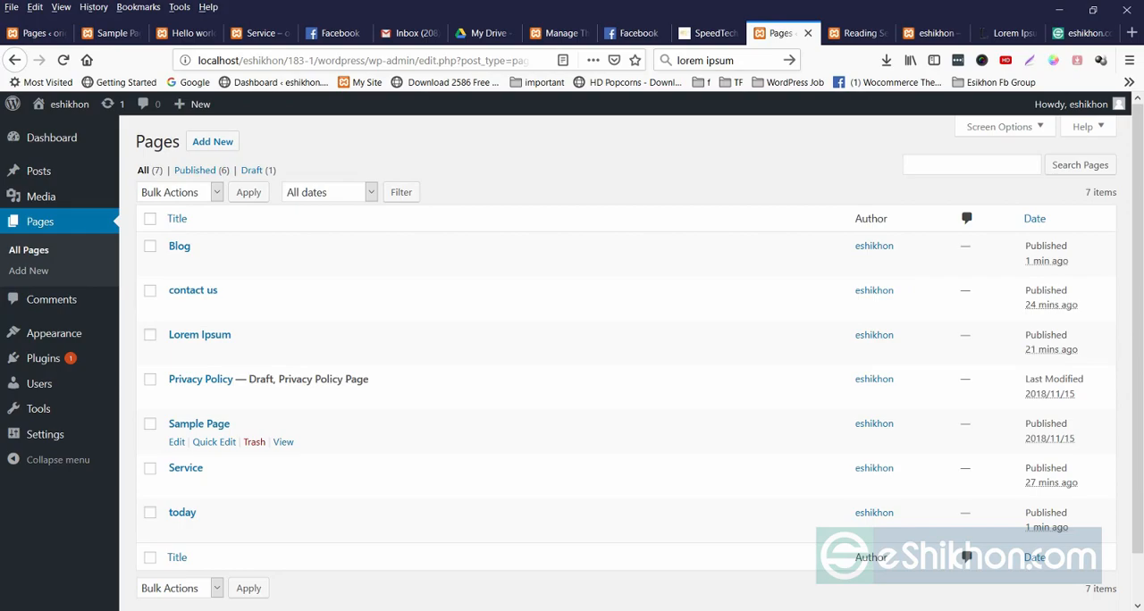
Add the Blog and today pages to the site menu, place today first, and save the menu.
{"action": "mouse_move", "coordinate": [54, 333]}
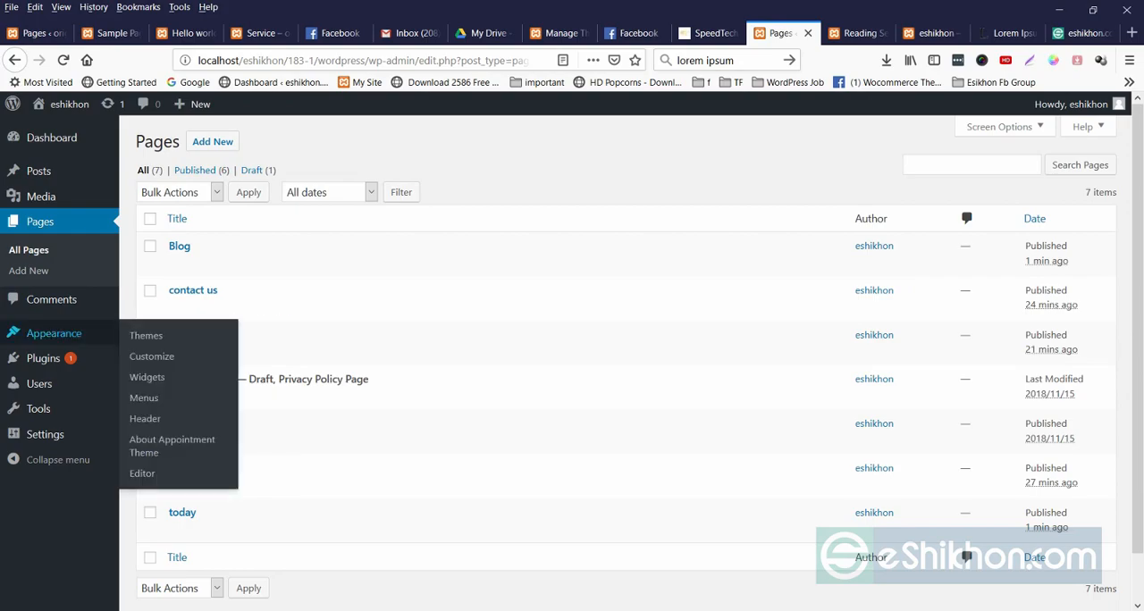
{"action": "left_click", "coordinate": [144, 398]}
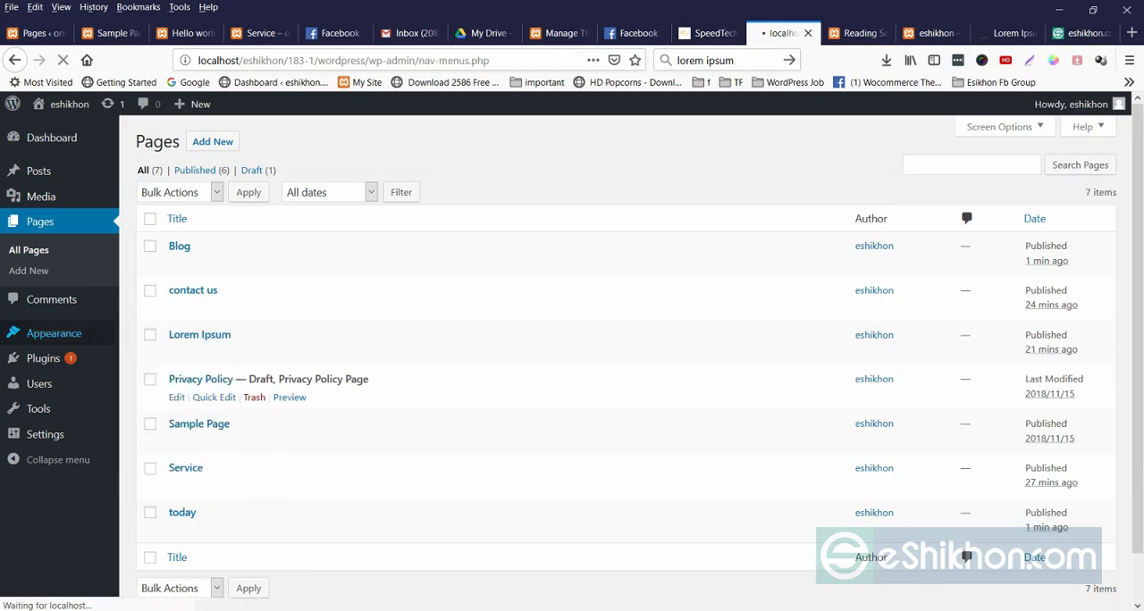
{"action": "scroll", "coordinate": [640, 358], "scroll_direction": "down", "scroll_amount": 2}
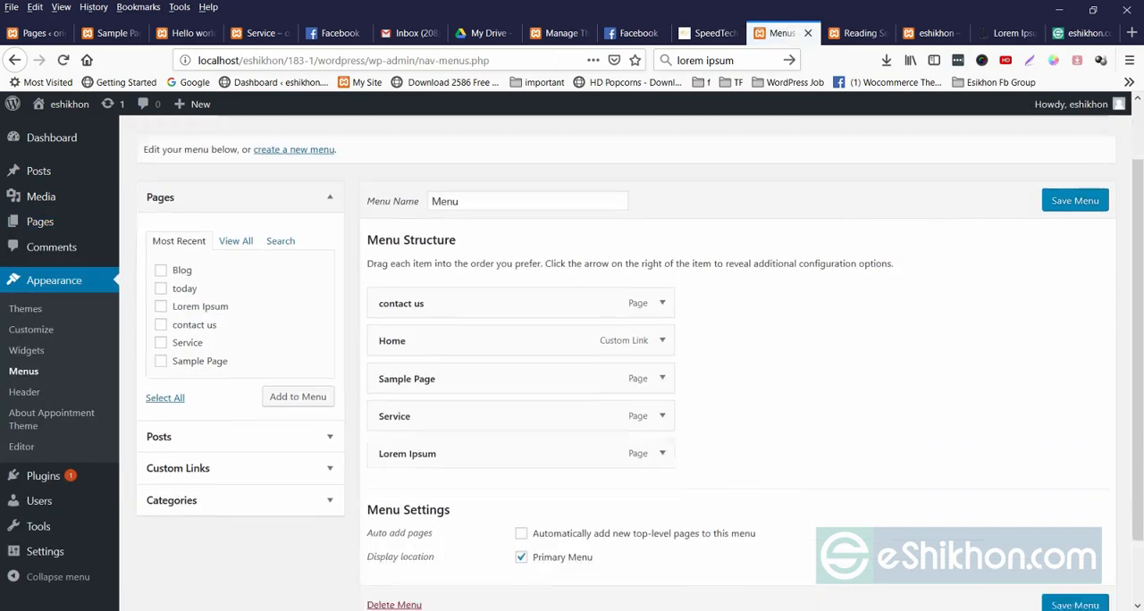
{"action": "left_click", "coordinate": [298, 388]}
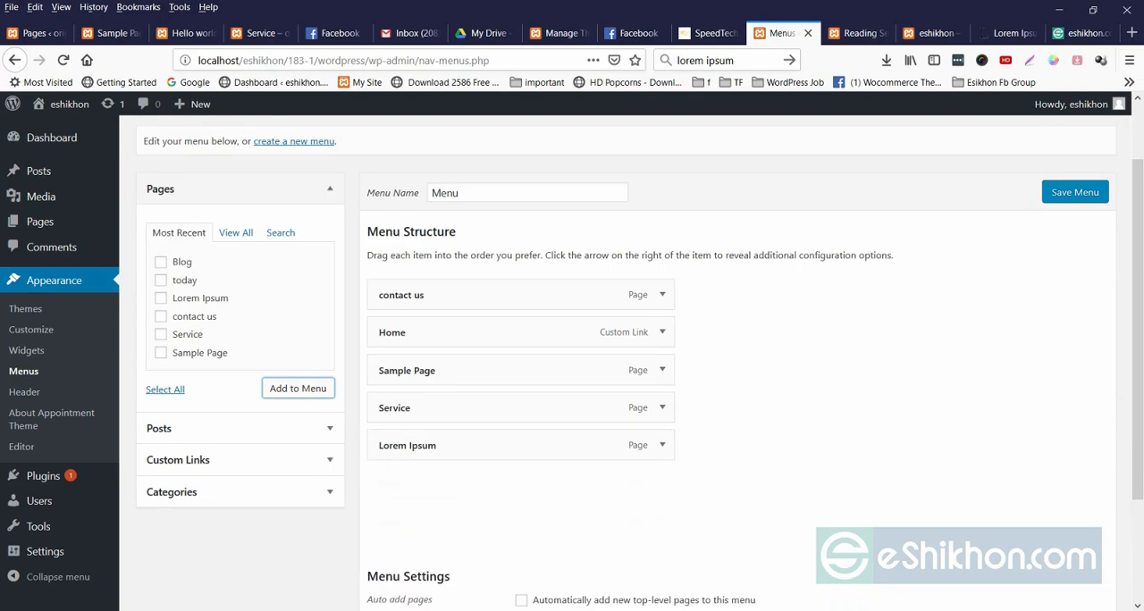
{"action": "left_click_drag", "start_coordinate": [447, 520], "coordinate": [478, 293]}
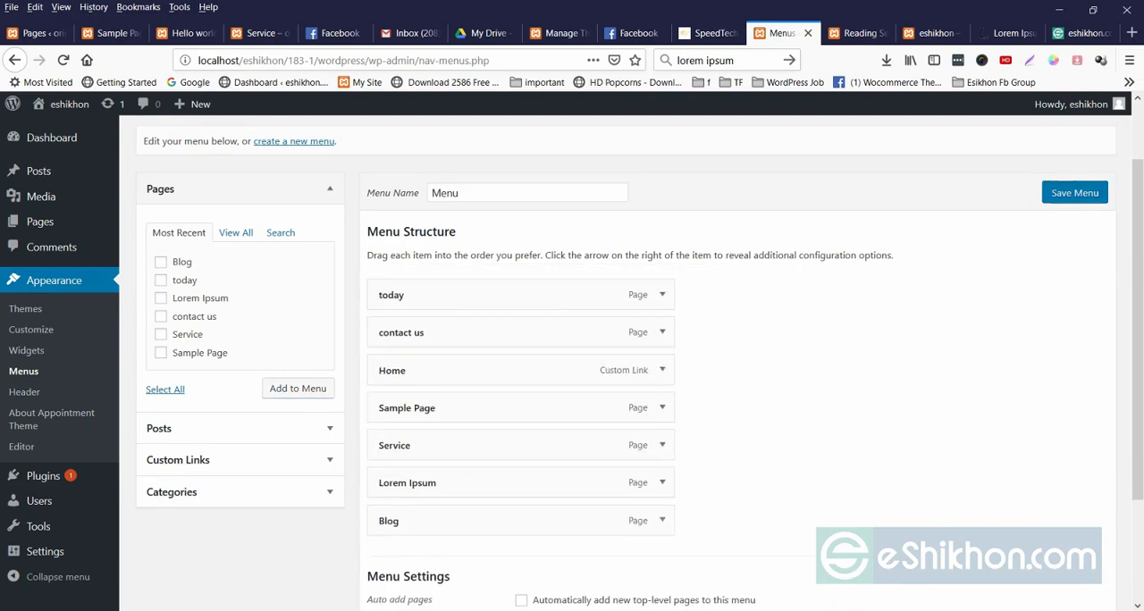
Reload the site's front page and check the items in its navigation menu.
{"action": "left_click", "coordinate": [857, 32]}
{"action": "left_click", "coordinate": [932, 32]}
{"action": "right_click", "coordinate": [449, 141]}
{"action": "left_click", "coordinate": [543, 157]}
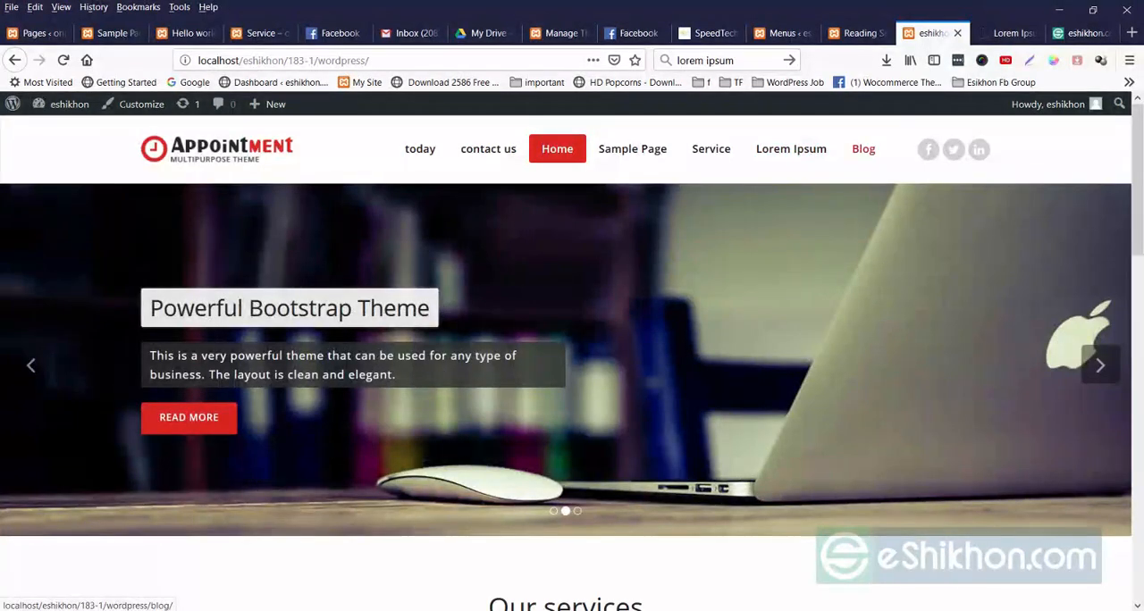
Switch the homepage display to a static page and reload the Reading settings to refresh the available pages.
{"action": "left_click", "coordinate": [857, 33]}
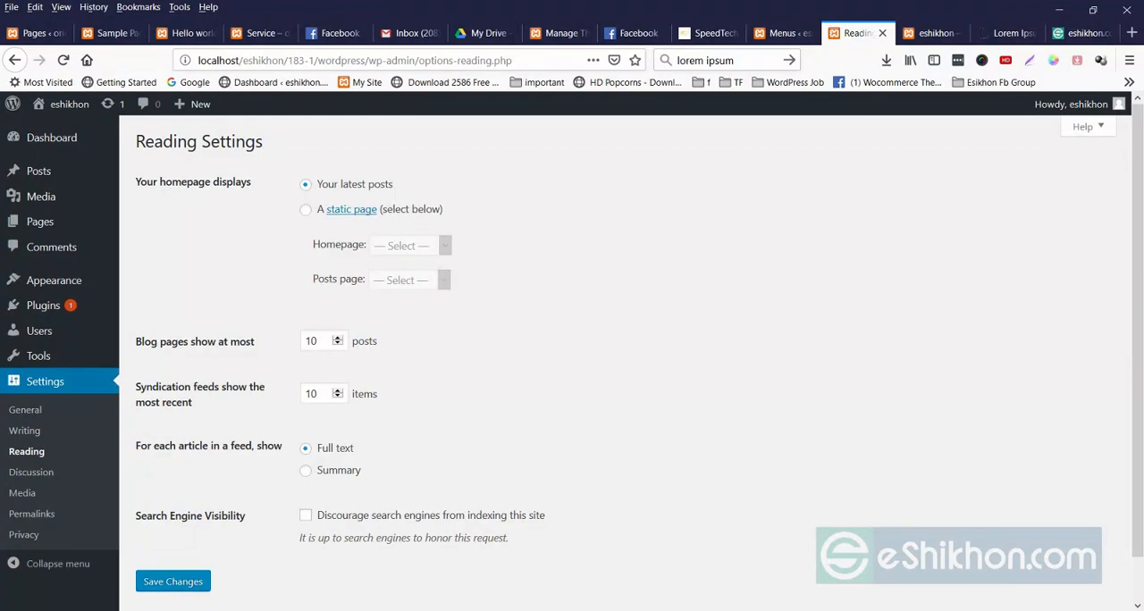
{"action": "left_click", "coordinate": [306, 210]}
{"action": "left_click", "coordinate": [411, 246]}
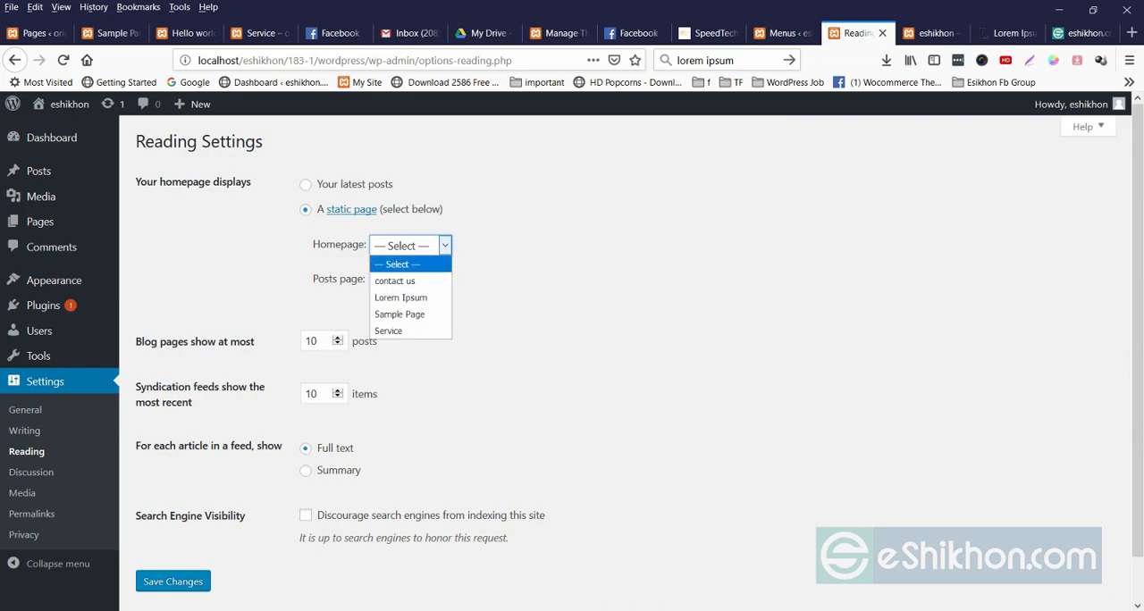
{"action": "left_click", "coordinate": [612, 238]}
{"action": "right_click", "coordinate": [611, 238]}
{"action": "left_click", "coordinate": [692, 249]}
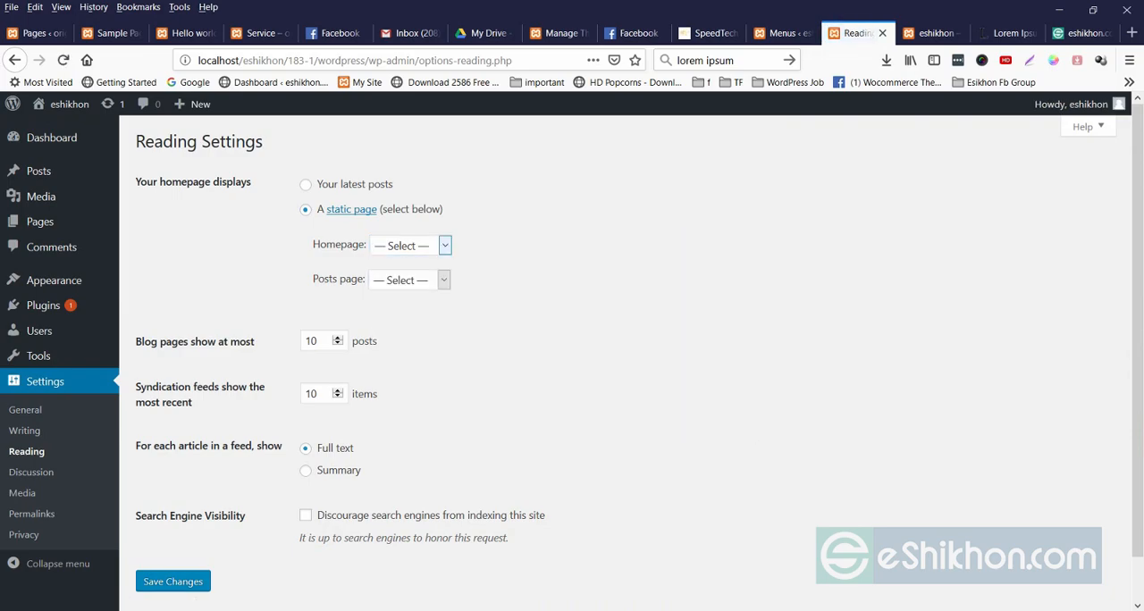
Select today as the static homepage and save the Reading settings.
{"action": "left_click", "coordinate": [416, 246]}
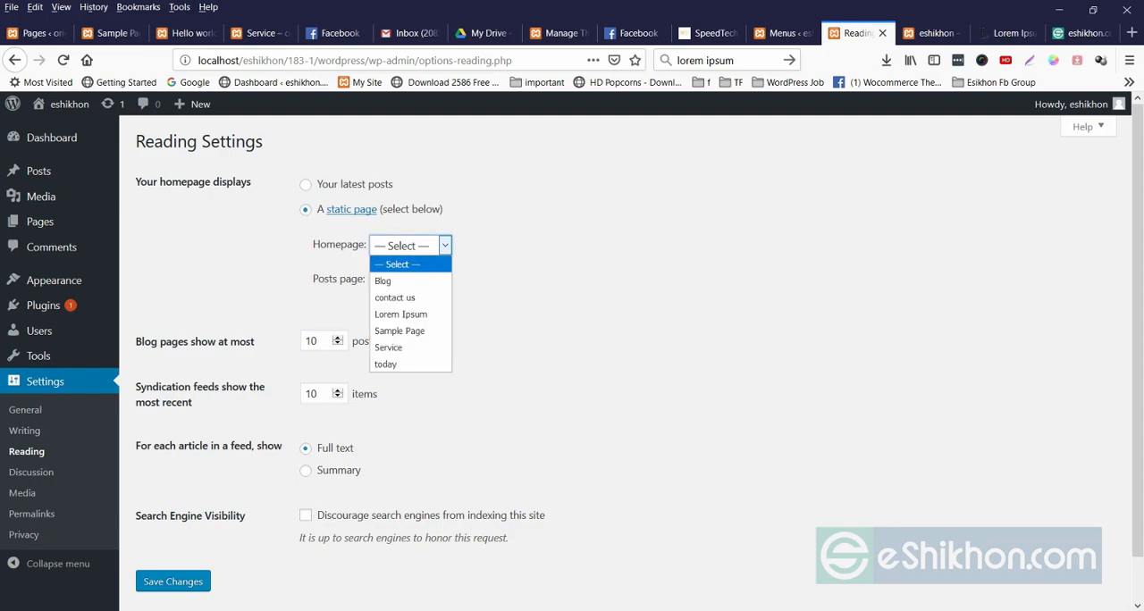
{"action": "left_click", "coordinate": [413, 247]}
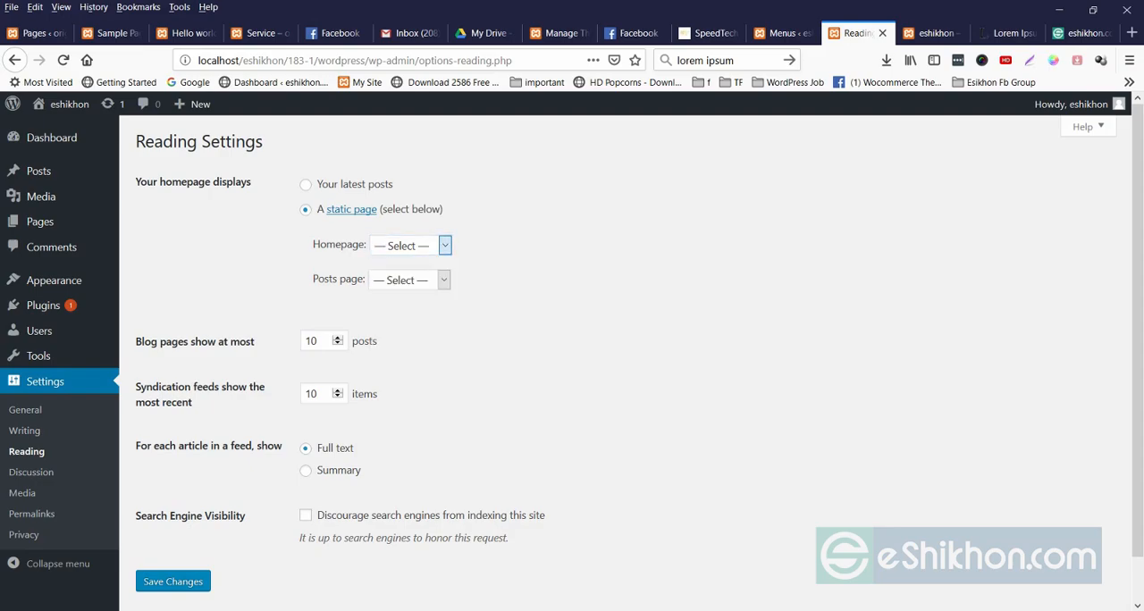
{"action": "left_click", "coordinate": [414, 246]}
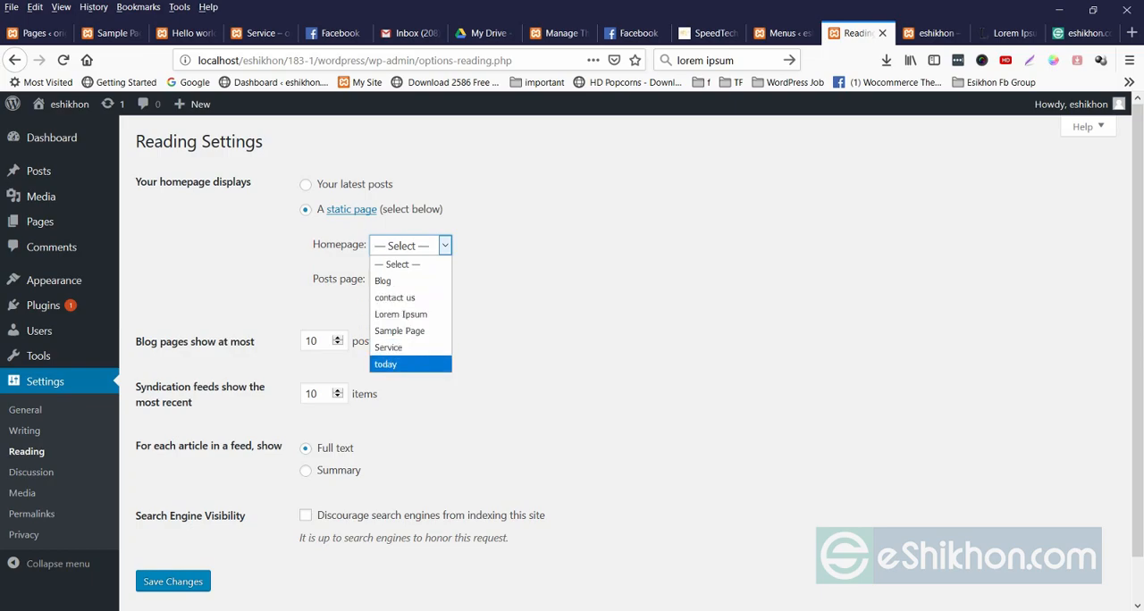
{"action": "left_click", "coordinate": [409, 364]}
{"action": "left_click", "coordinate": [173, 582]}
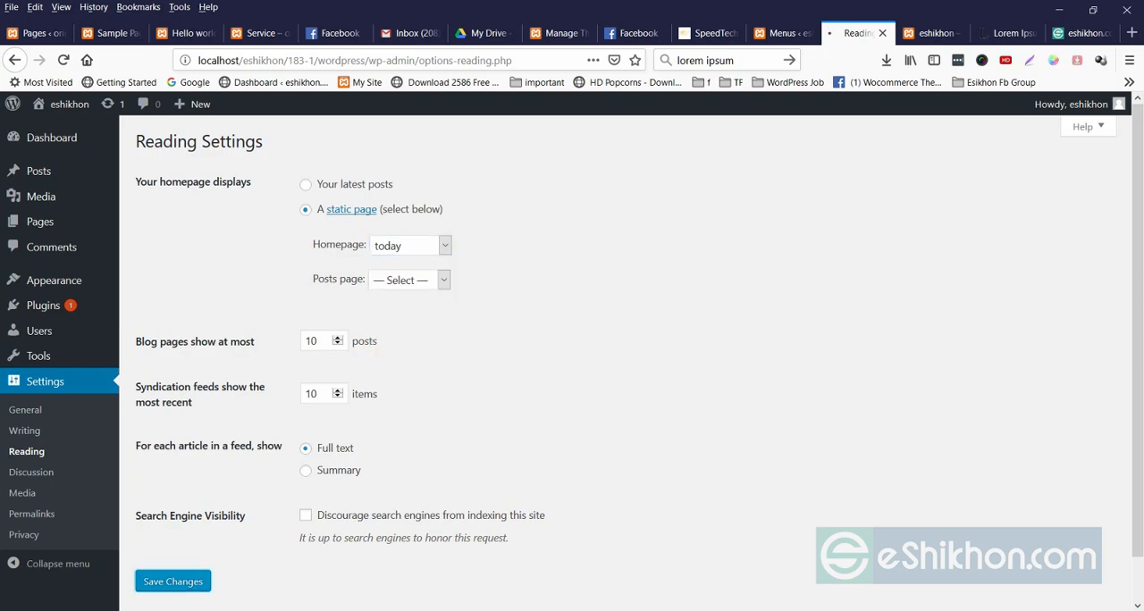
Follow the today and Home links in the site's navigation and compare the pages they open.
{"action": "left_click", "coordinate": [934, 33]}
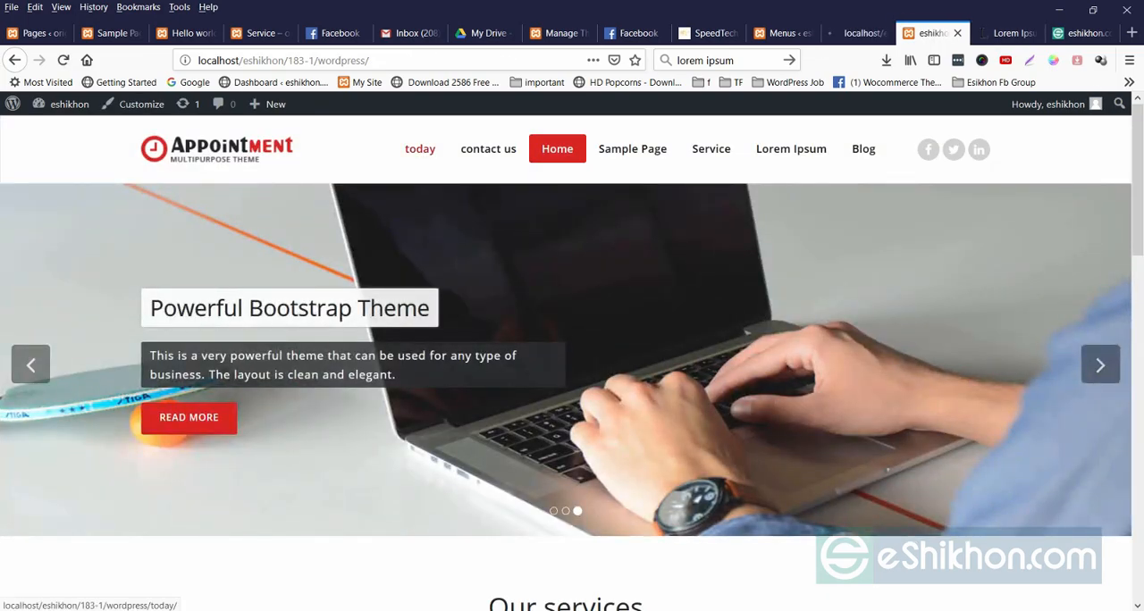
{"action": "scroll", "coordinate": [572, 358], "scroll_direction": "down", "scroll_amount": 6}
{"action": "scroll", "coordinate": [572, 358], "scroll_direction": "up", "scroll_amount": 7}
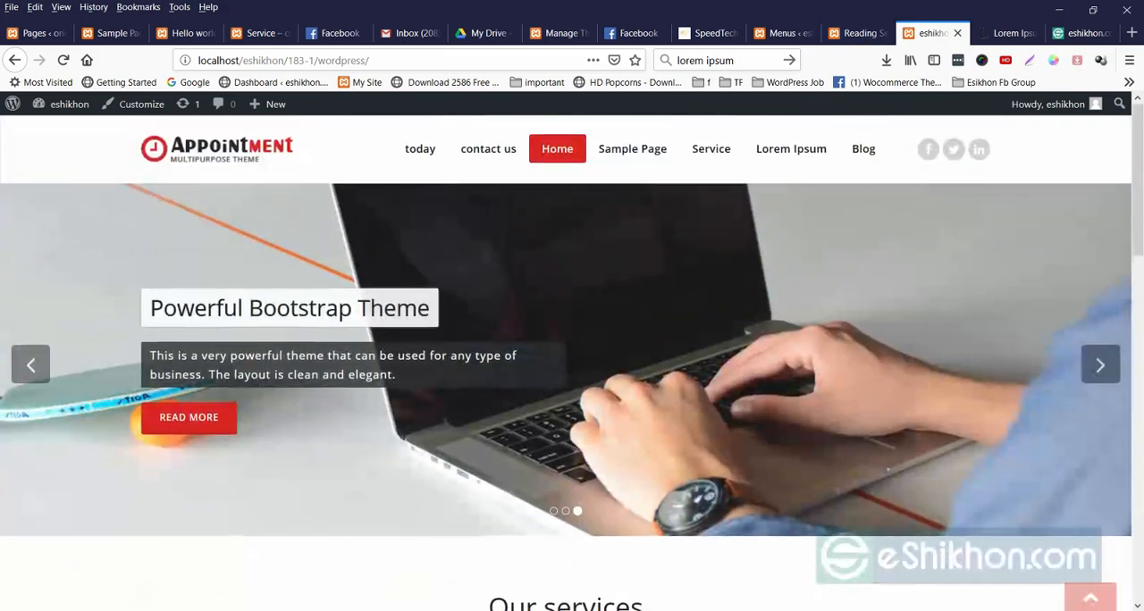
{"action": "left_click", "coordinate": [420, 149]}
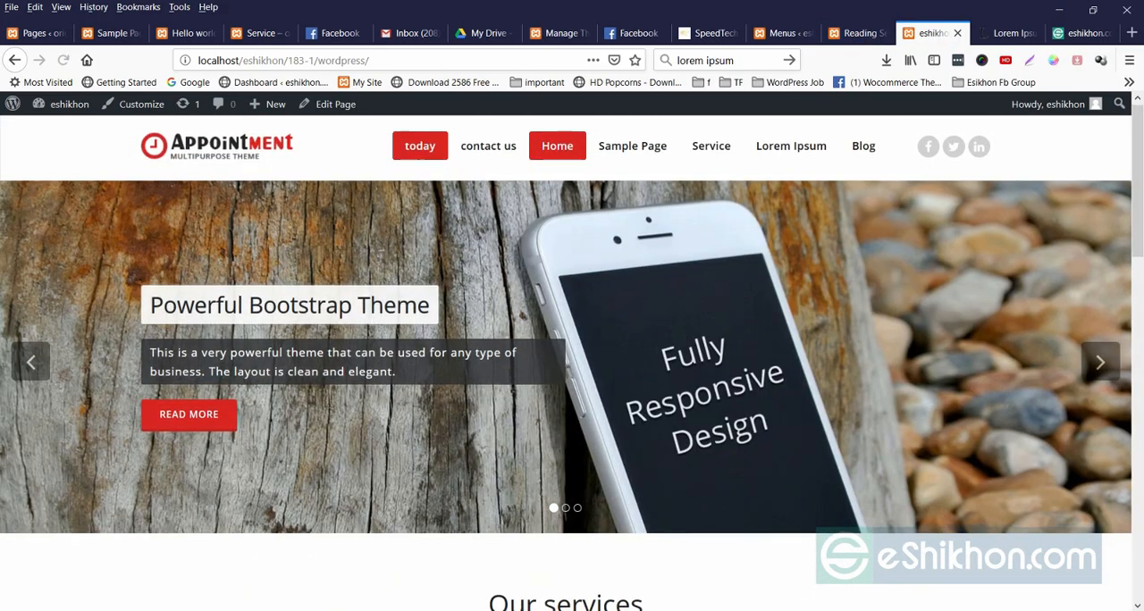
{"action": "scroll", "coordinate": [572, 358], "scroll_direction": "down", "scroll_amount": 10}
{"action": "scroll", "coordinate": [572, 357], "scroll_direction": "up", "scroll_amount": 9}
{"action": "scroll", "coordinate": [572, 358], "scroll_direction": "up", "scroll_amount": 2}
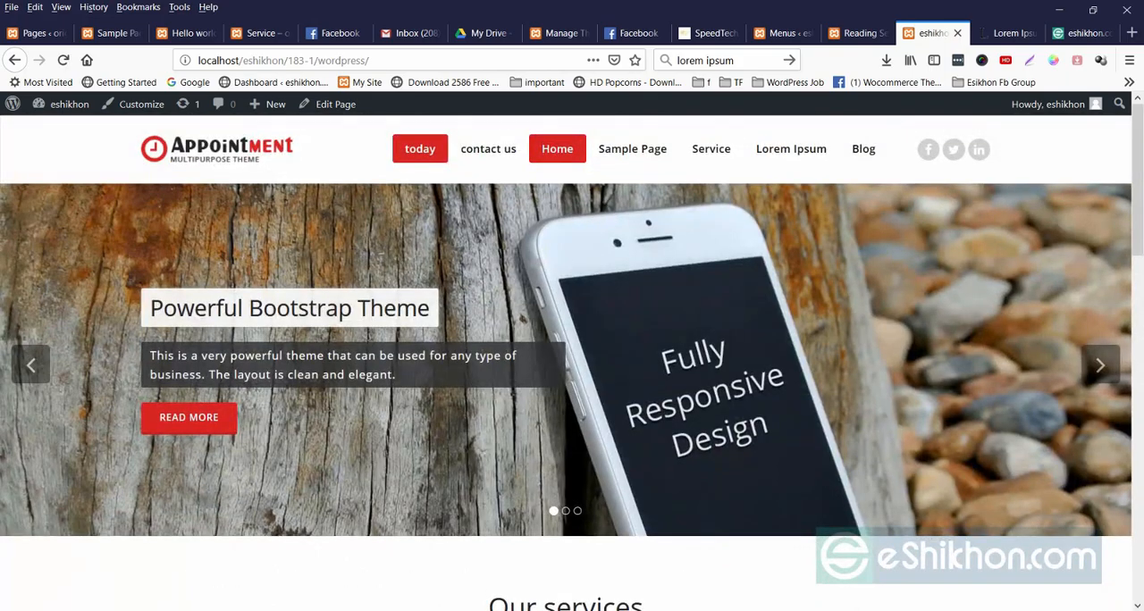
{"action": "left_click", "coordinate": [558, 149]}
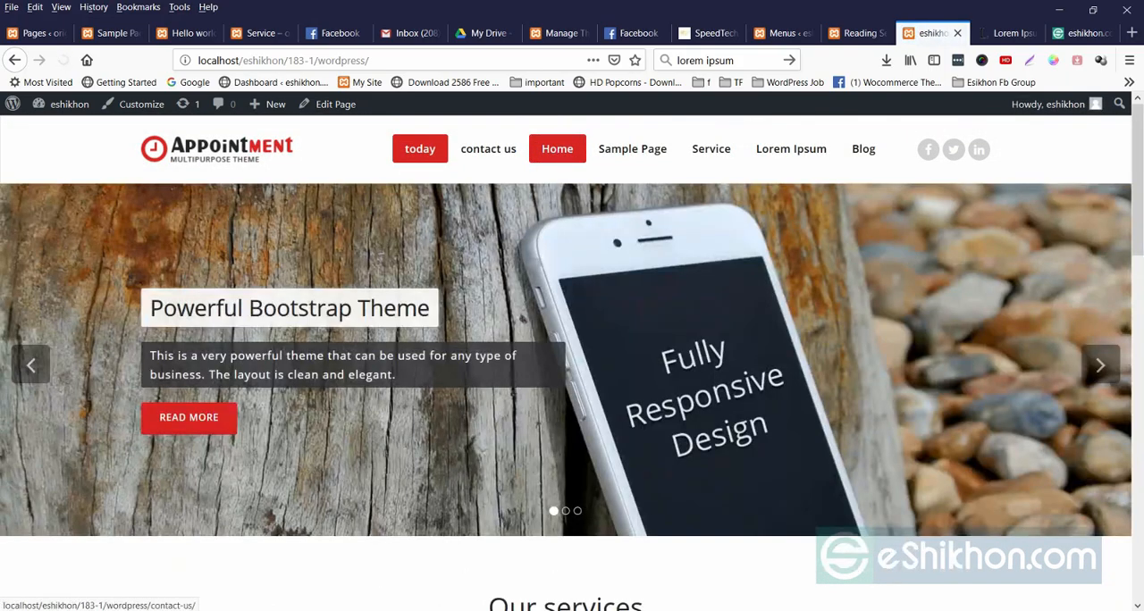
{"action": "scroll", "coordinate": [572, 357], "scroll_direction": "down", "scroll_amount": 3}
{"action": "scroll", "coordinate": [572, 357], "scroll_direction": "up", "scroll_amount": 3}
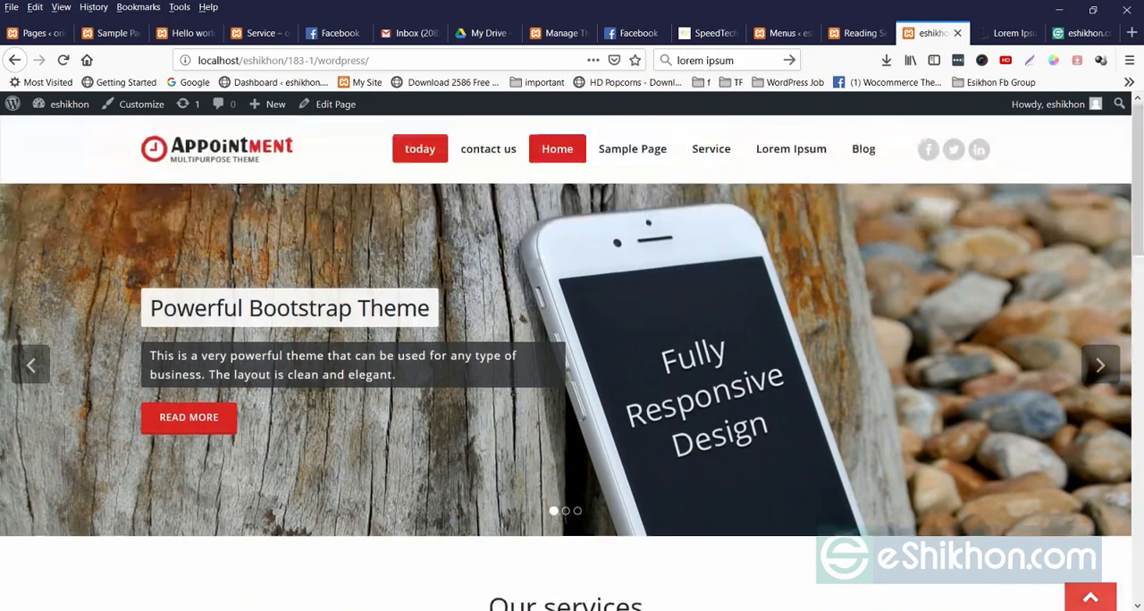
Remove the Home custom link from the menu structure and save the menu.
{"action": "left_click", "coordinate": [778, 33]}
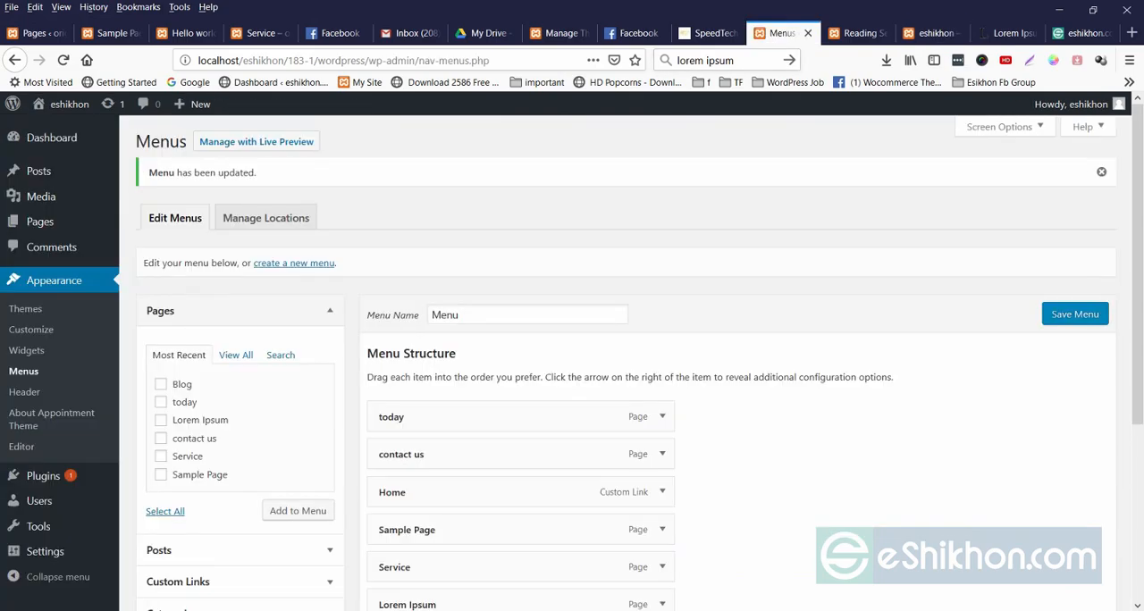
{"action": "left_click", "coordinate": [856, 33]}
{"action": "left_click", "coordinate": [780, 34]}
{"action": "scroll", "coordinate": [572, 369], "scroll_direction": "down", "scroll_amount": 4}
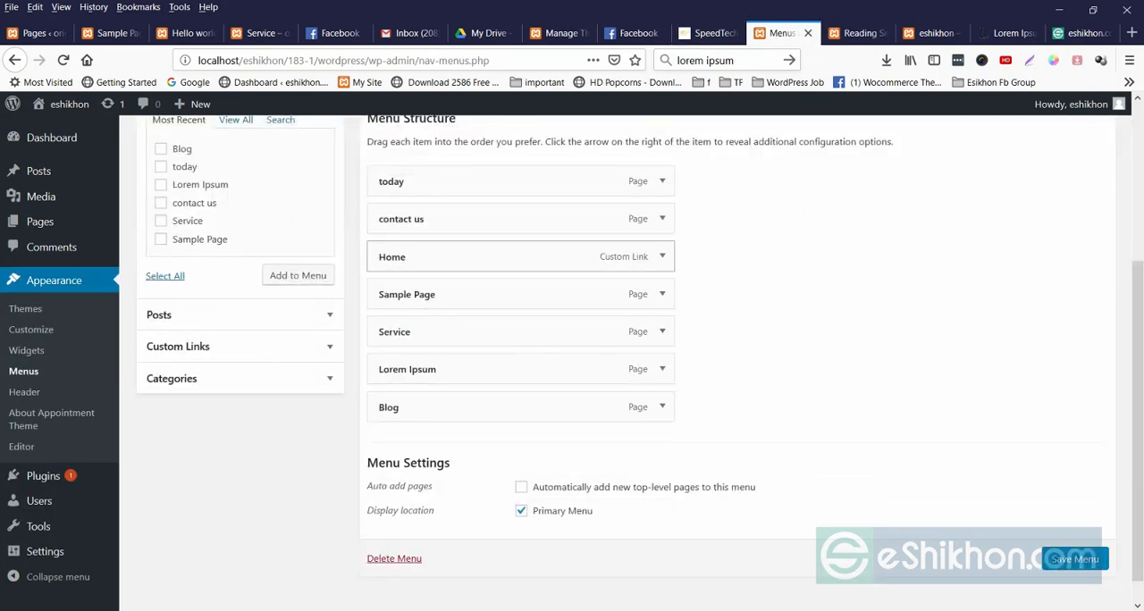
{"action": "left_click", "coordinate": [662, 256]}
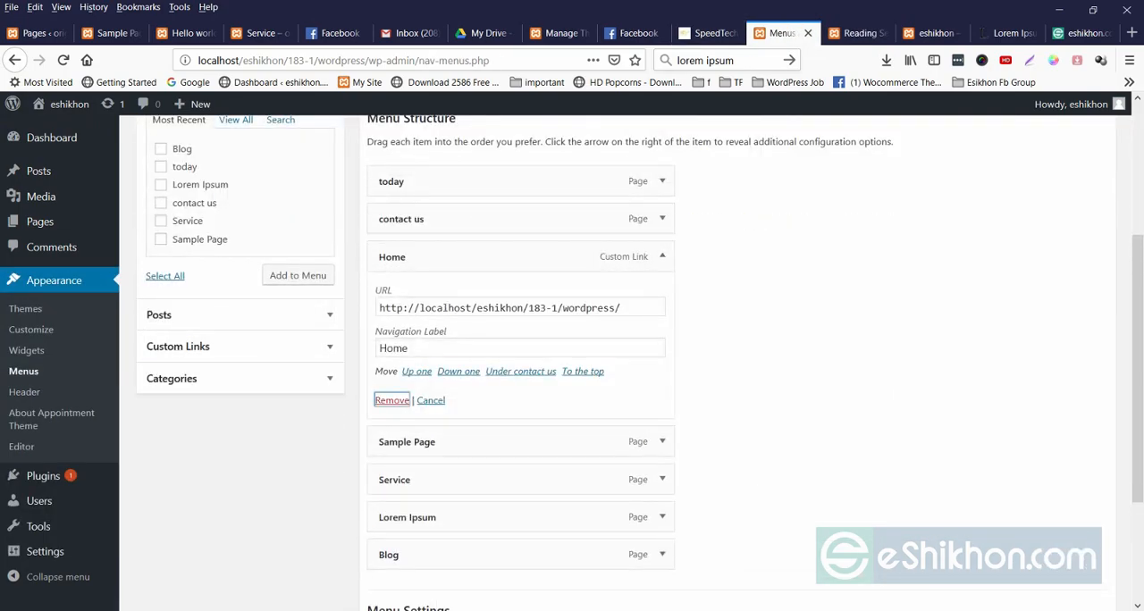
{"action": "left_click", "coordinate": [392, 401]}
{"action": "left_click", "coordinate": [1076, 531]}
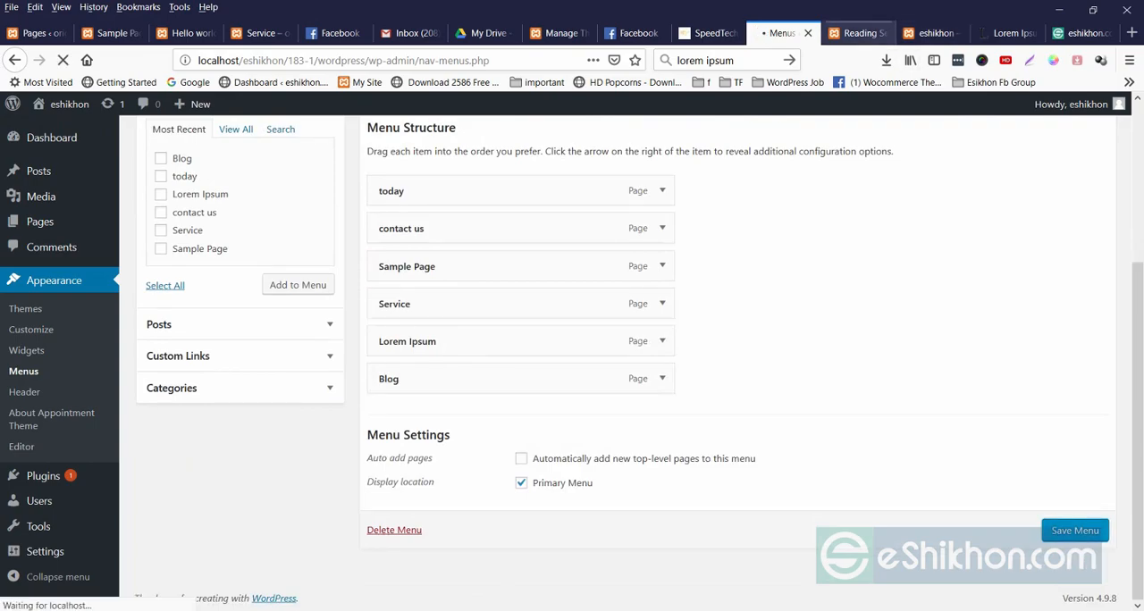
Reload the site's front page to check the updated navigation, and view its Blog page.
{"action": "left_click", "coordinate": [860, 34]}
{"action": "right_click", "coordinate": [792, 218]}
{"action": "left_click", "coordinate": [930, 33]}
{"action": "right_click", "coordinate": [662, 243]}
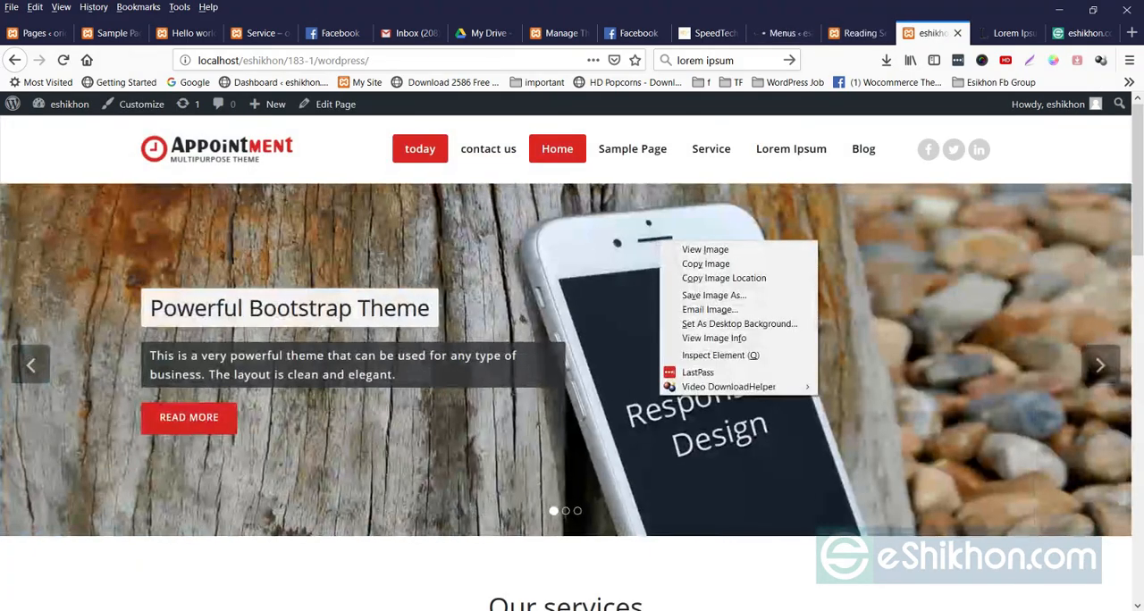
{"action": "right_click", "coordinate": [722, 126]}
{"action": "left_click", "coordinate": [817, 140]}
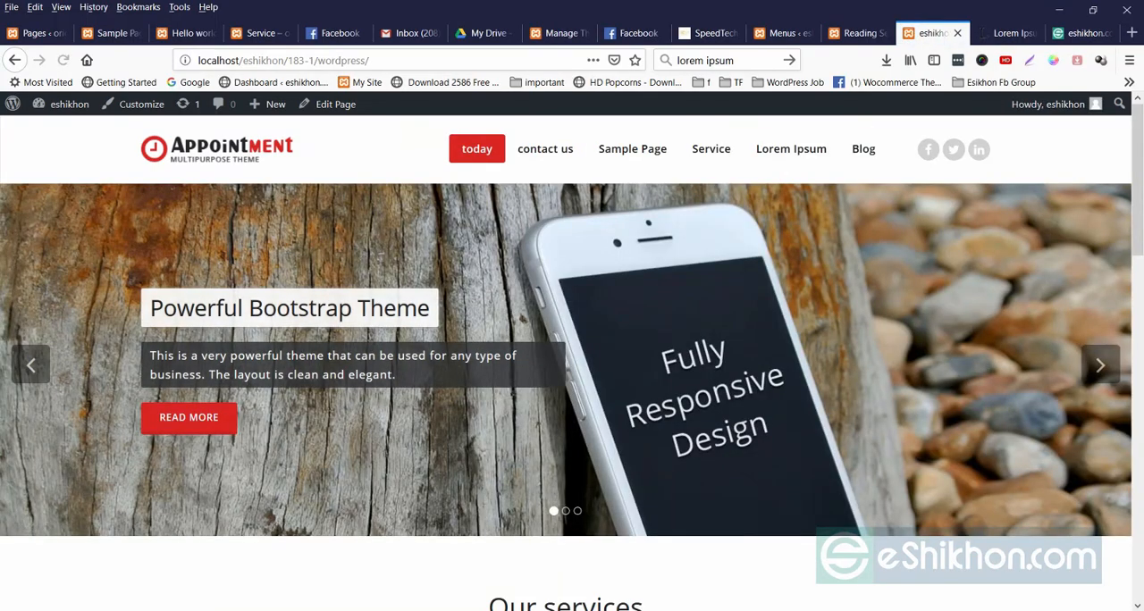
{"action": "left_click", "coordinate": [864, 149]}
{"action": "scroll", "coordinate": [864, 268], "scroll_direction": "down", "scroll_amount": 4}
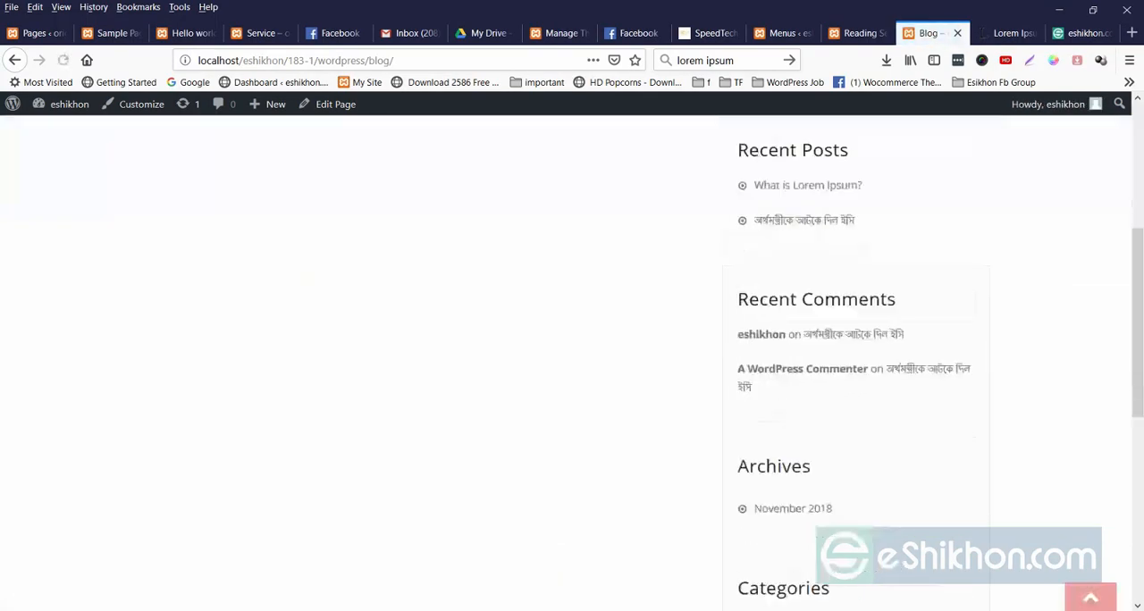
{"action": "scroll", "coordinate": [572, 358], "scroll_direction": "up", "scroll_amount": 4}
Set Blog as the posts page in the Reading settings and save the changes.
{"action": "left_click", "coordinate": [858, 33]}
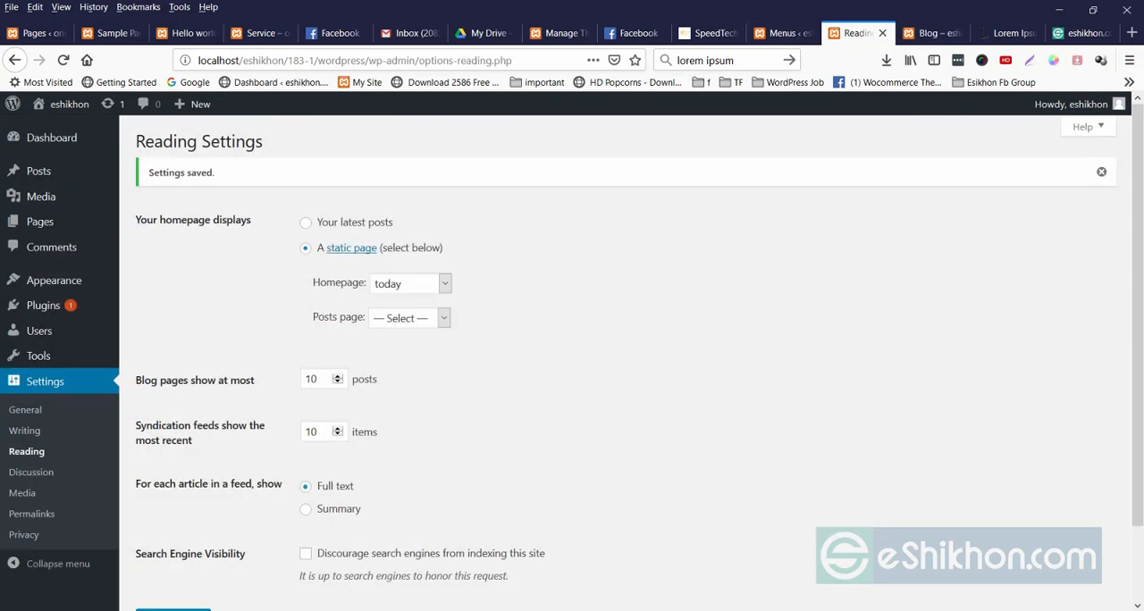
{"action": "scroll", "coordinate": [626, 357], "scroll_direction": "down", "scroll_amount": 1}
{"action": "scroll", "coordinate": [626, 358], "scroll_direction": "down", "scroll_amount": 1}
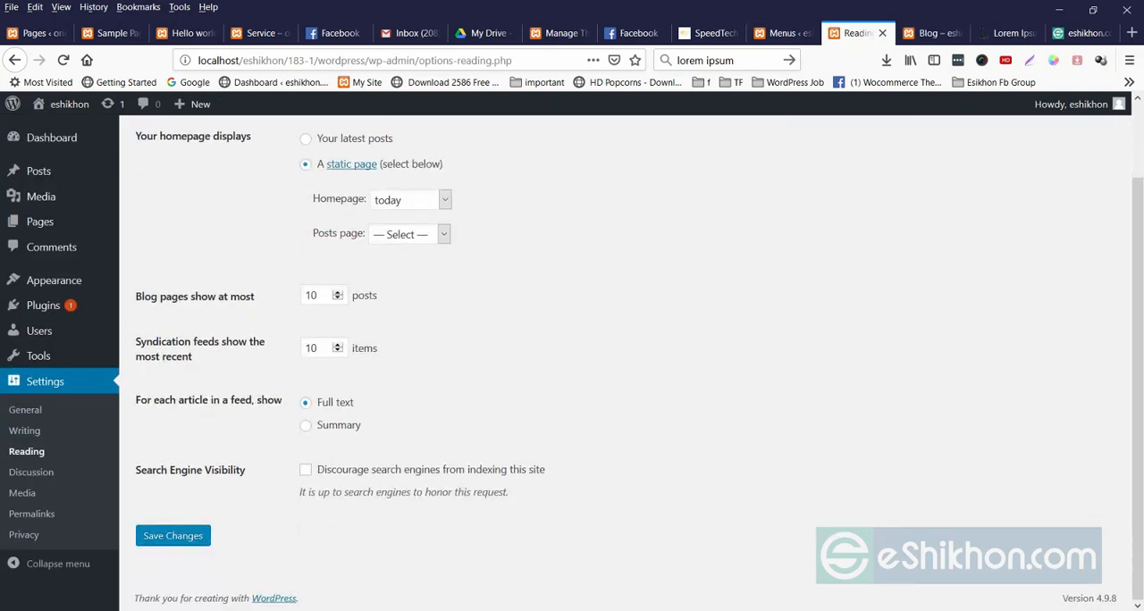
{"action": "left_click", "coordinate": [410, 234]}
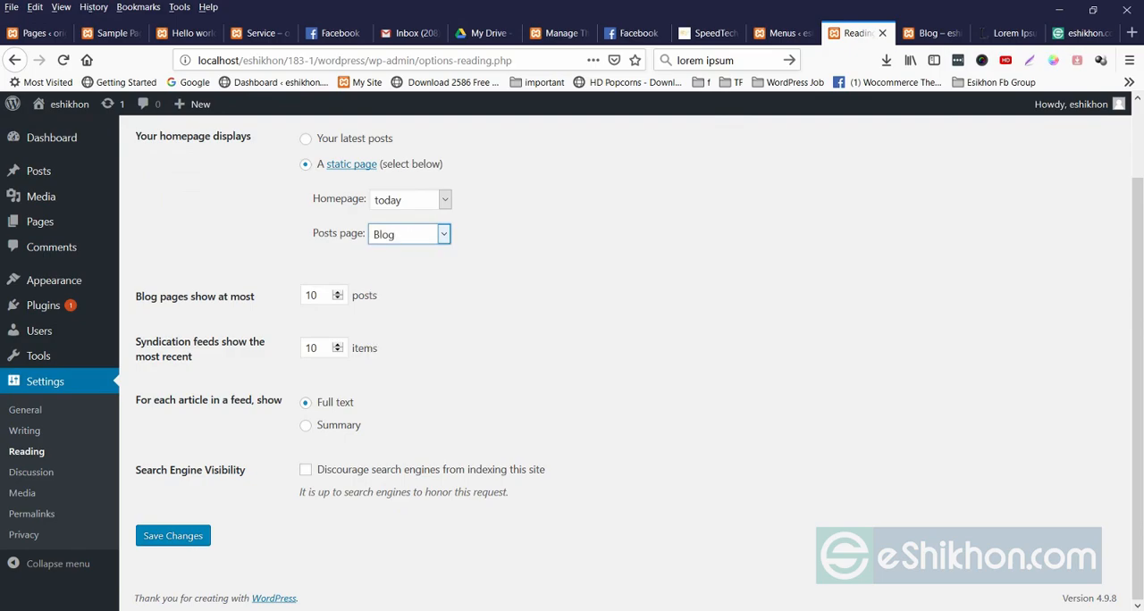
{"action": "left_click", "coordinate": [173, 536]}
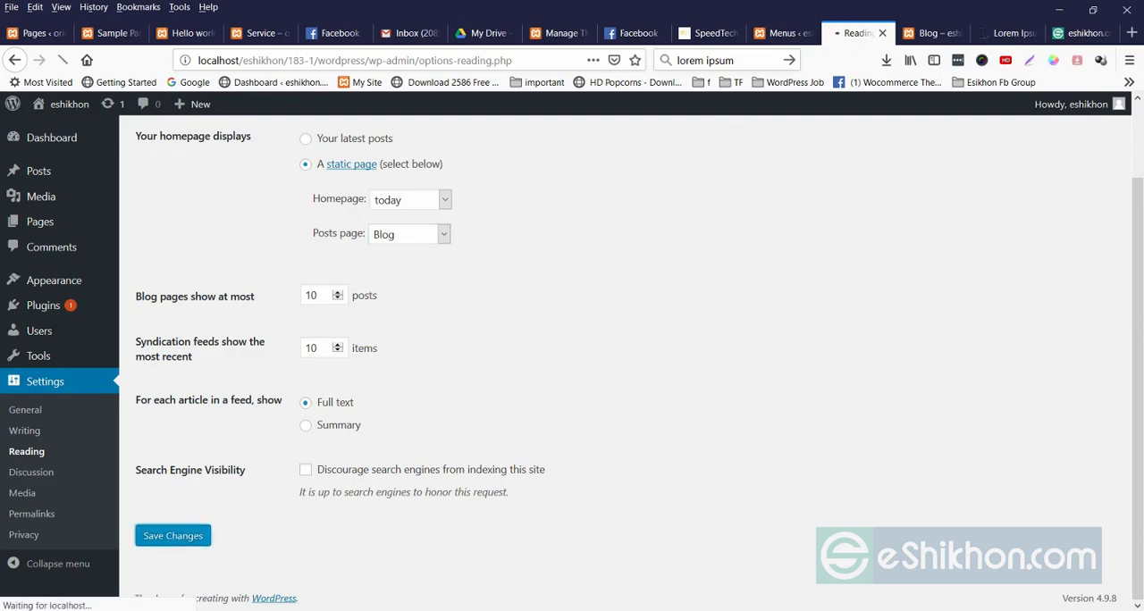
Reload the site's Blog page and examine the titles and content of the listed posts.
{"action": "left_click", "coordinate": [933, 33]}
{"action": "right_click", "coordinate": [525, 290]}
{"action": "left_click", "coordinate": [619, 304]}
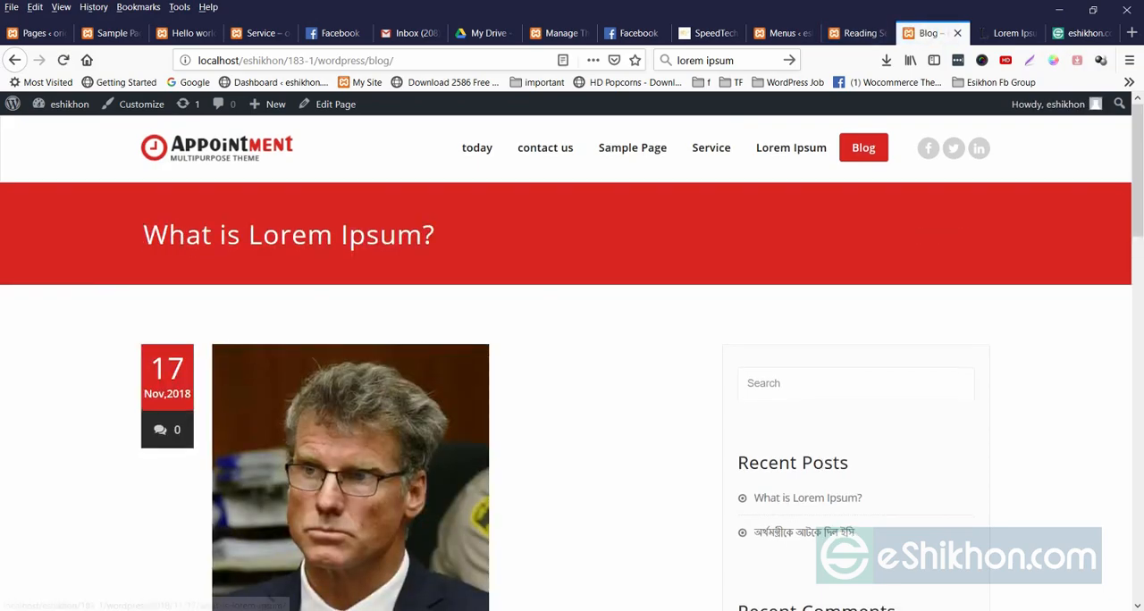
{"action": "scroll", "coordinate": [573, 357], "scroll_direction": "down", "scroll_amount": 3}
{"action": "left_click_drag", "start_coordinate": [212, 504], "coordinate": [420, 505]}
{"action": "scroll", "coordinate": [420, 506], "scroll_direction": "down", "scroll_amount": 6}
{"action": "scroll", "coordinate": [358, 358], "scroll_direction": "down", "scroll_amount": 4}
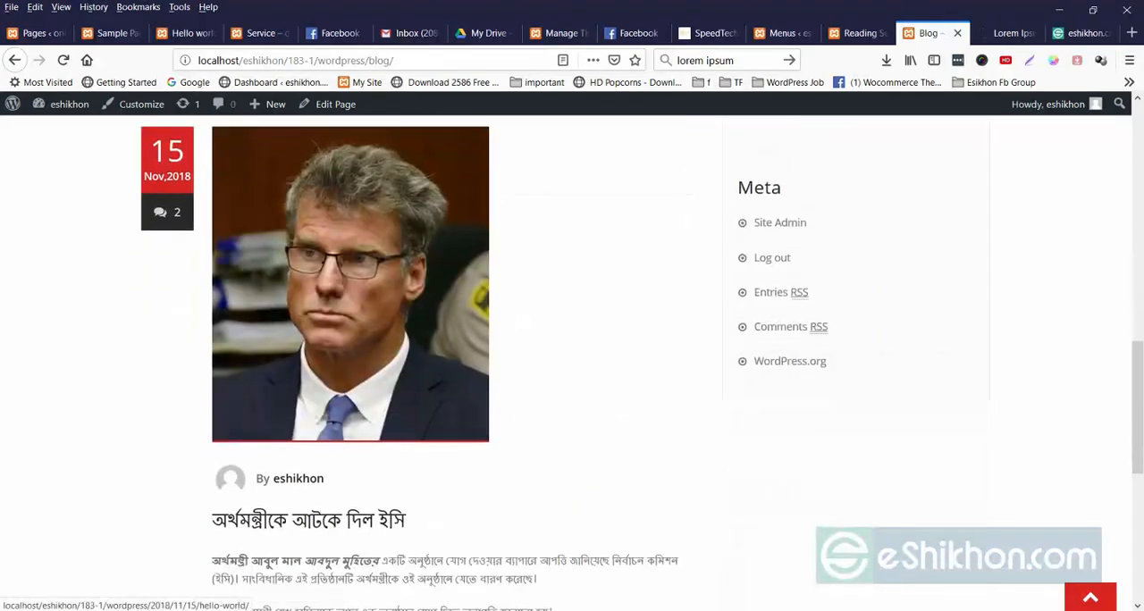
{"action": "left_click_drag", "start_coordinate": [212, 363], "coordinate": [405, 363]}
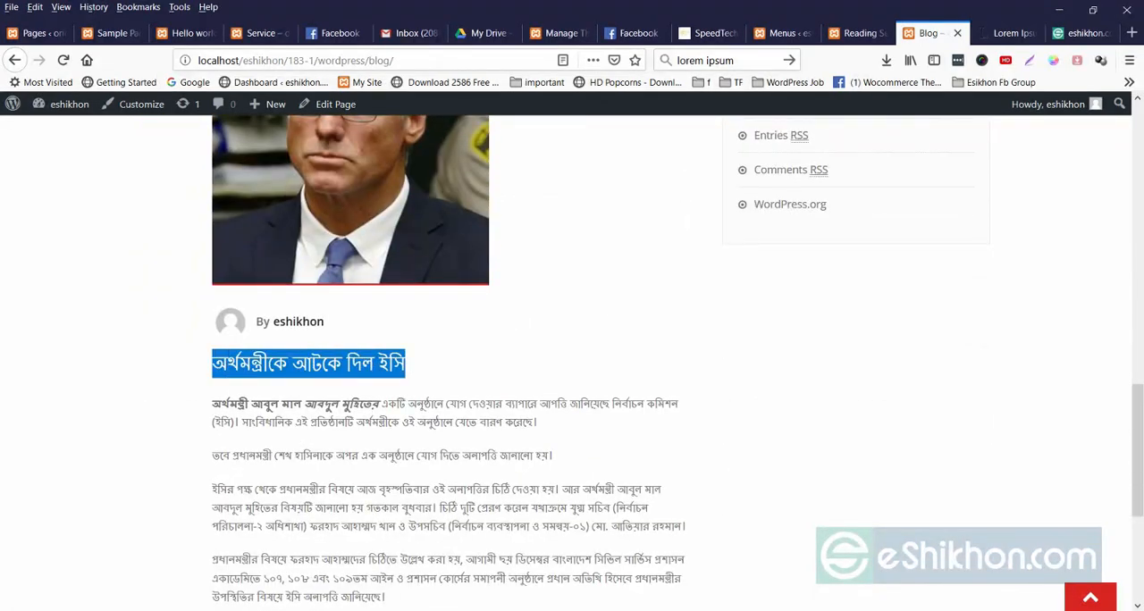
{"action": "scroll", "coordinate": [572, 358], "scroll_direction": "down", "scroll_amount": 5}
{"action": "scroll", "coordinate": [572, 357], "scroll_direction": "up", "scroll_amount": 5}
{"action": "scroll", "coordinate": [572, 357], "scroll_direction": "up", "scroll_amount": 13}
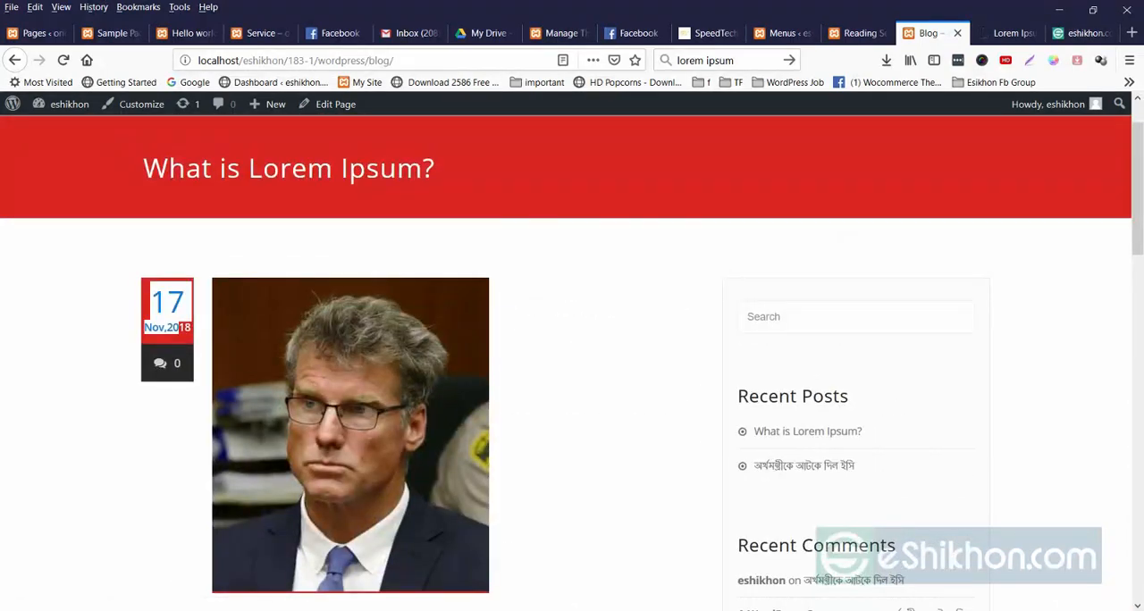
Compare the date blocks and featured images of the posts on the Blog page.
{"action": "left_click_drag", "start_coordinate": [179, 328], "coordinate": [358, 403]}
{"action": "left_click", "coordinate": [581, 375]}
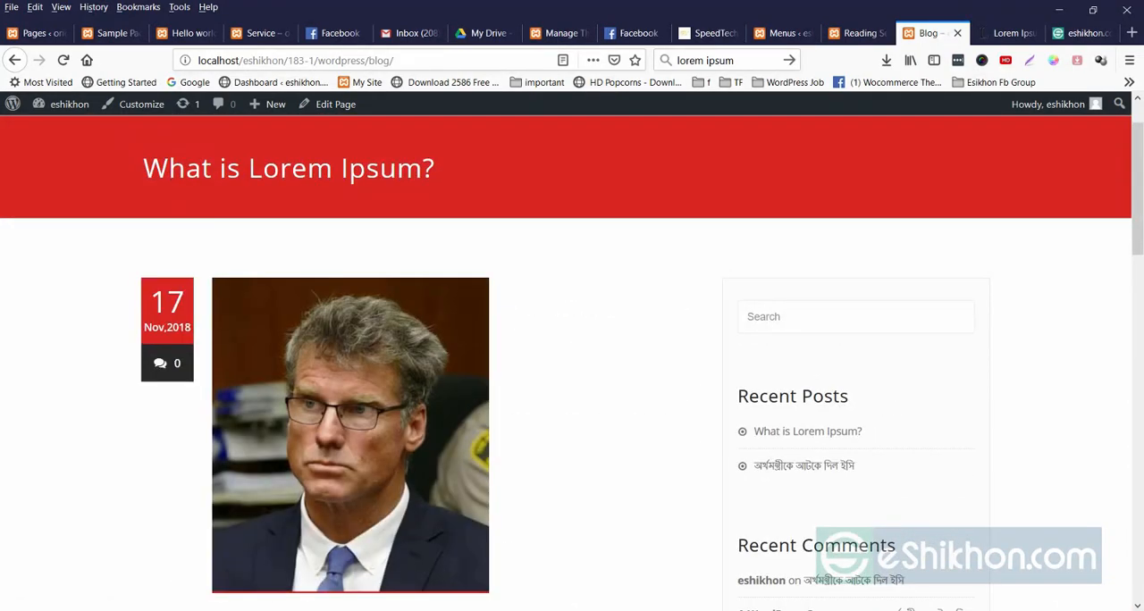
{"action": "scroll", "coordinate": [572, 362], "scroll_direction": "down", "scroll_amount": 7}
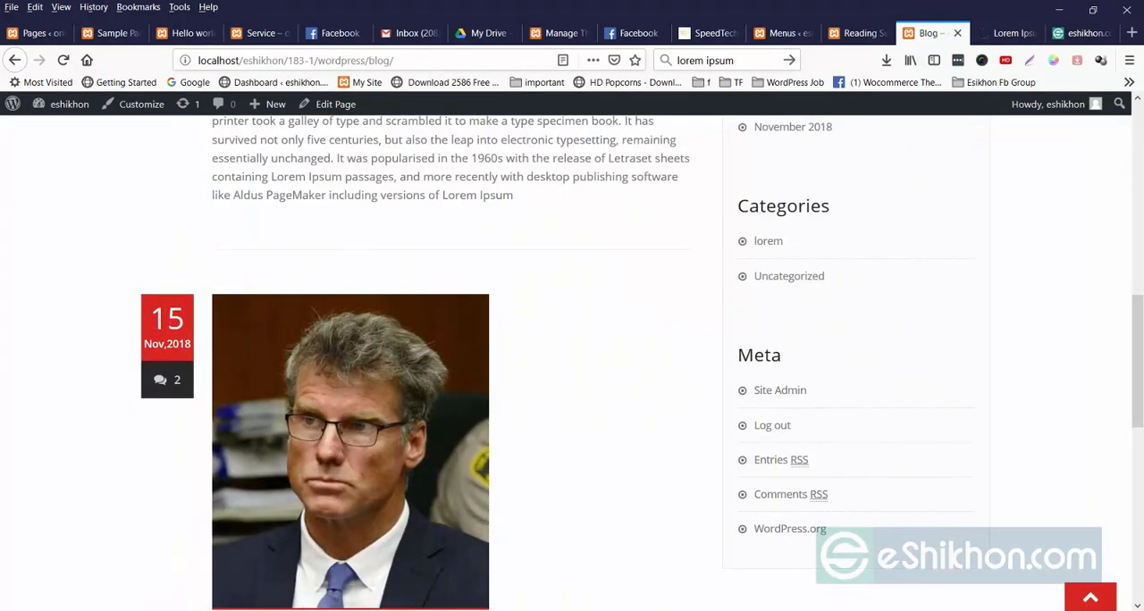
{"action": "left_click_drag", "start_coordinate": [191, 346], "coordinate": [358, 420]}
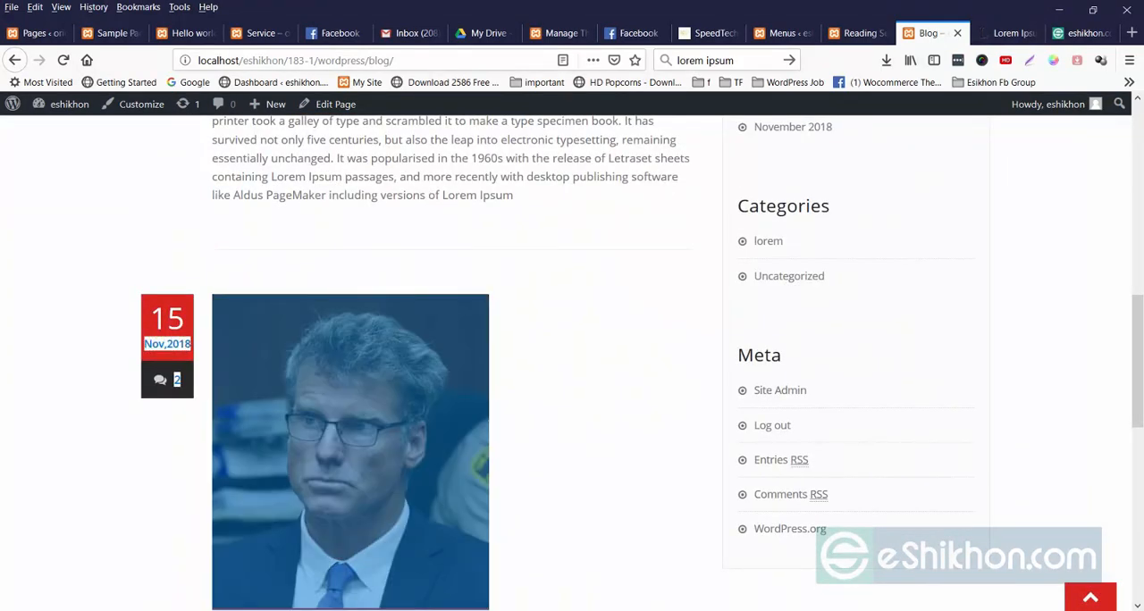
{"action": "left_click", "coordinate": [572, 393]}
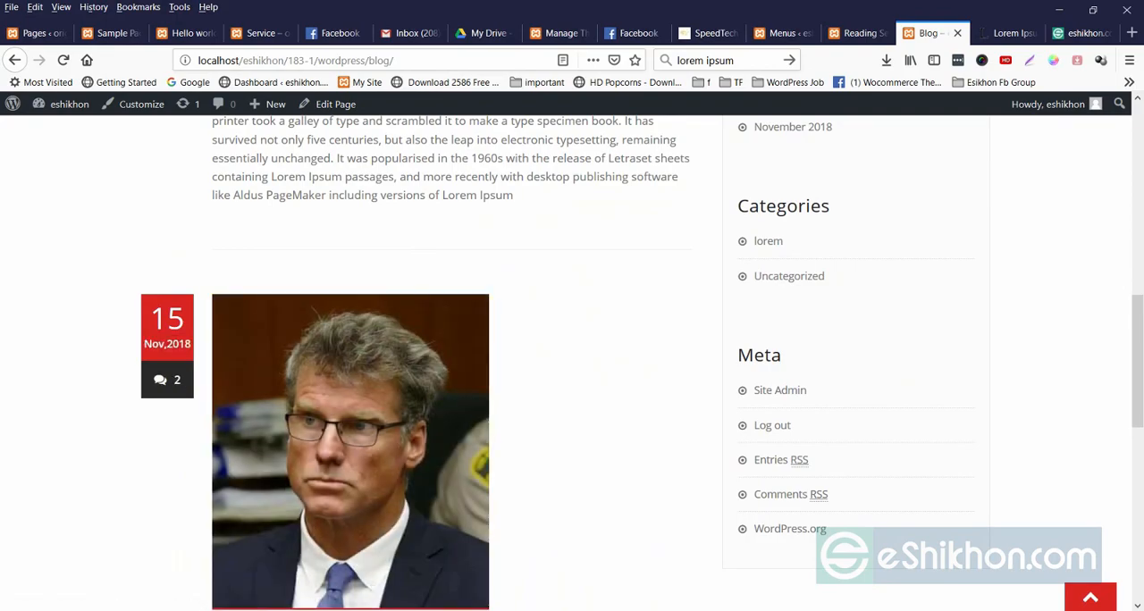
{"action": "scroll", "coordinate": [350, 375], "scroll_direction": "up", "scroll_amount": 5}
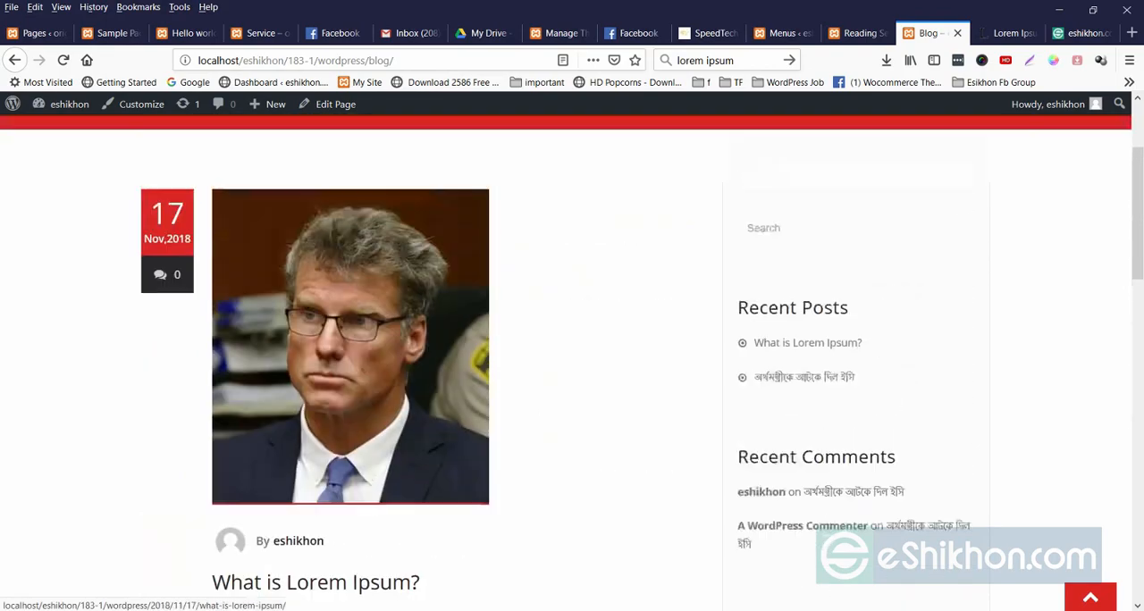
{"action": "scroll", "coordinate": [350, 375], "scroll_direction": "down", "scroll_amount": 1}
{"action": "scroll", "coordinate": [351, 375], "scroll_direction": "down", "scroll_amount": 10}
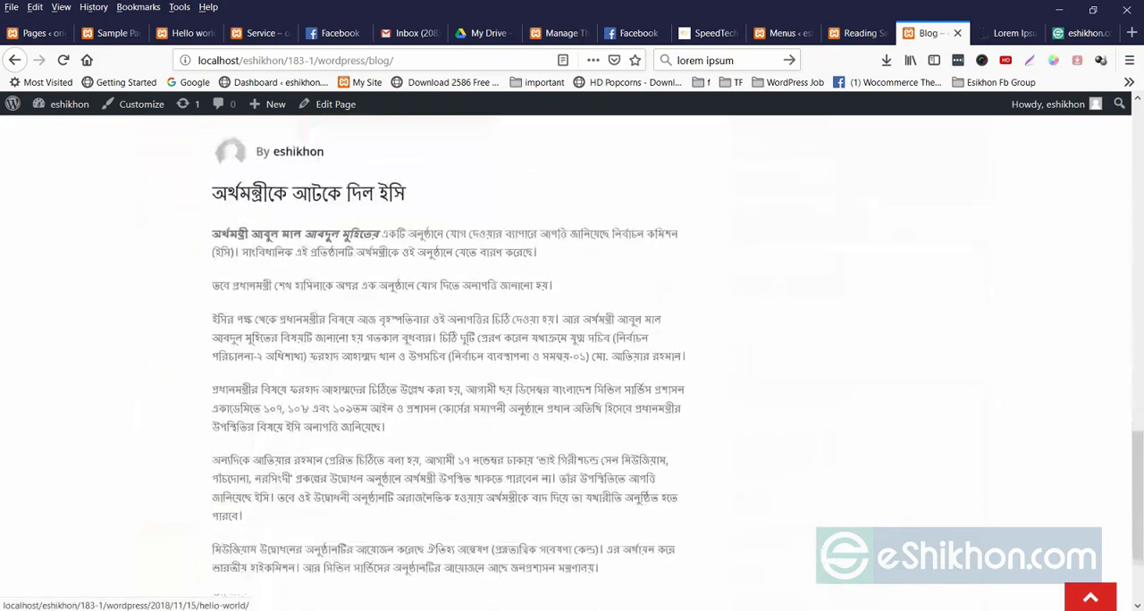
{"action": "scroll", "coordinate": [350, 447], "scroll_direction": "up", "scroll_amount": 10}
{"action": "scroll", "coordinate": [350, 447], "scroll_direction": "up", "scroll_amount": 4}
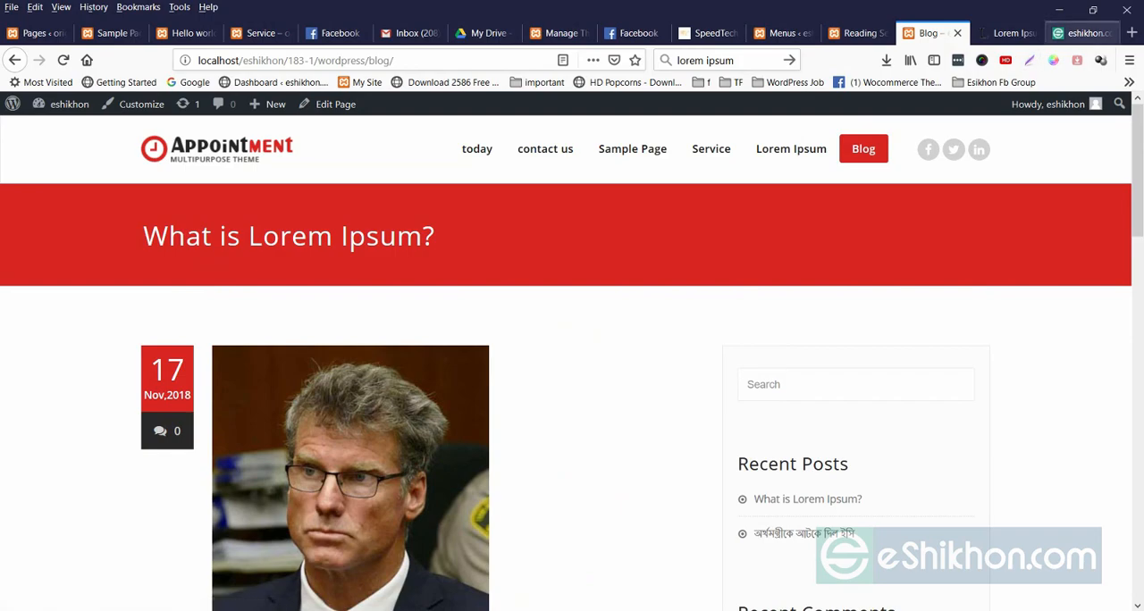
Look through the eshikhon.com homepage and reveal its blog dropdown as an example of a submenu.
{"action": "left_click", "coordinate": [1082, 33]}
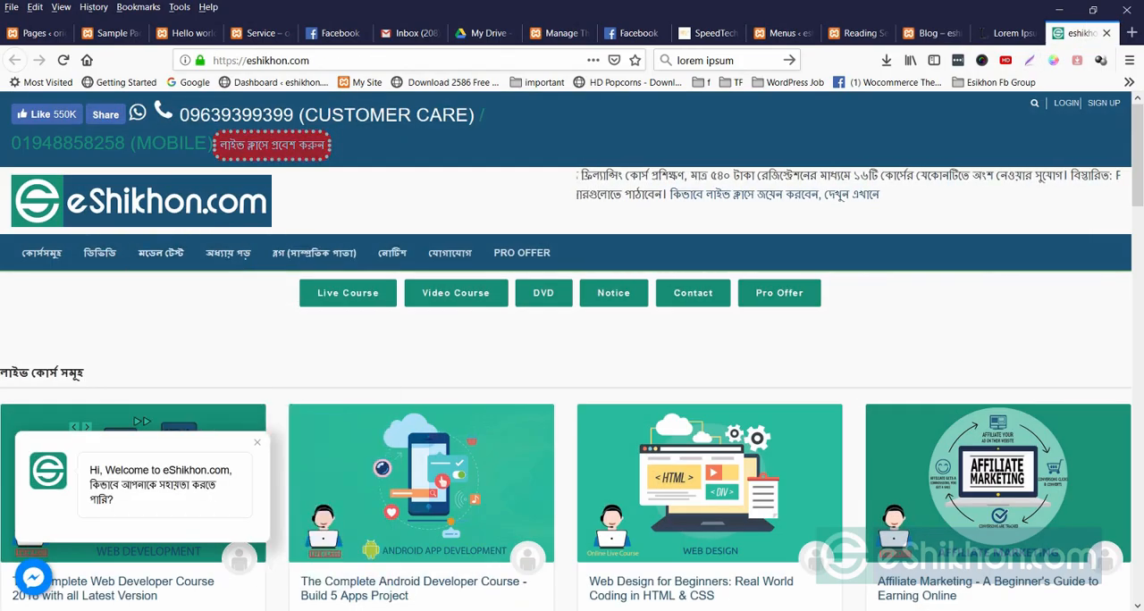
{"action": "scroll", "coordinate": [573, 358], "scroll_direction": "down", "scroll_amount": 12}
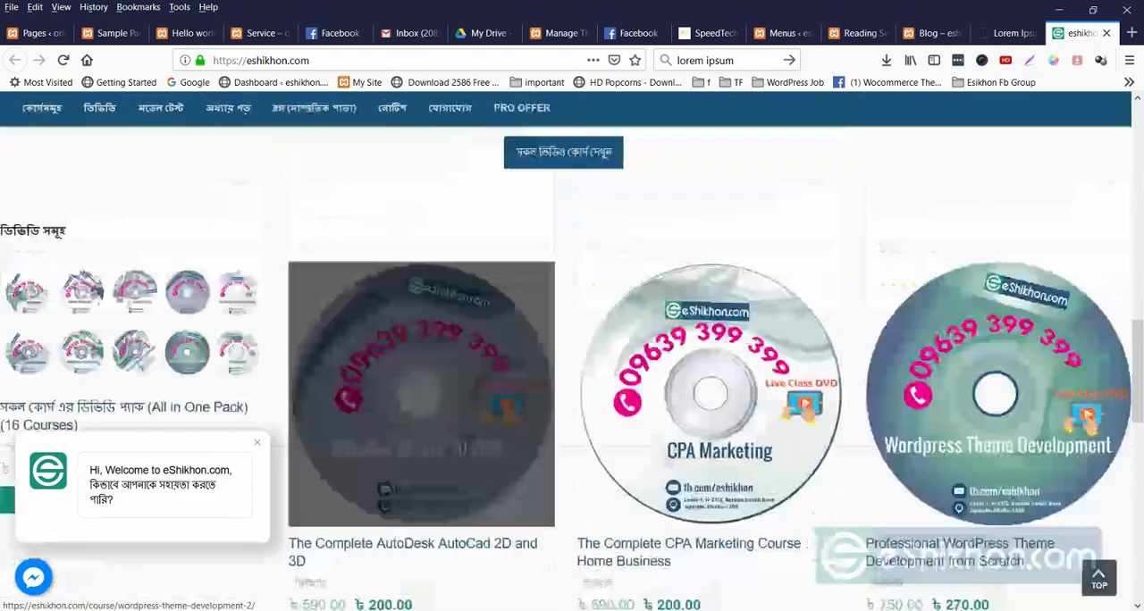
{"action": "scroll", "coordinate": [572, 357], "scroll_direction": "up", "scroll_amount": 8}
{"action": "scroll", "coordinate": [572, 357], "scroll_direction": "up", "scroll_amount": 5}
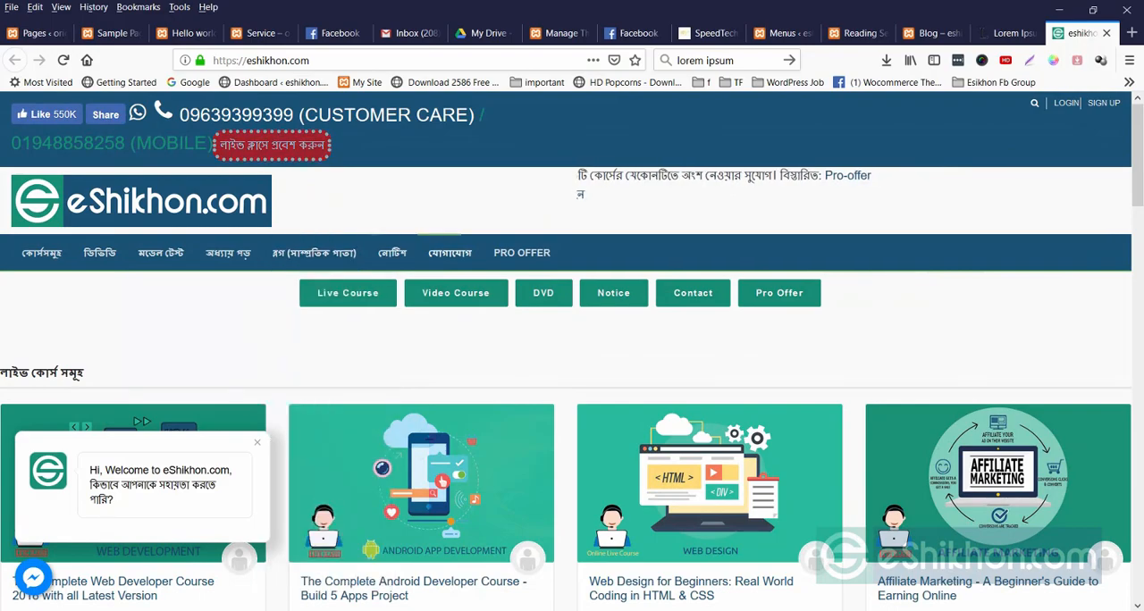
{"action": "mouse_move", "coordinate": [314, 253]}
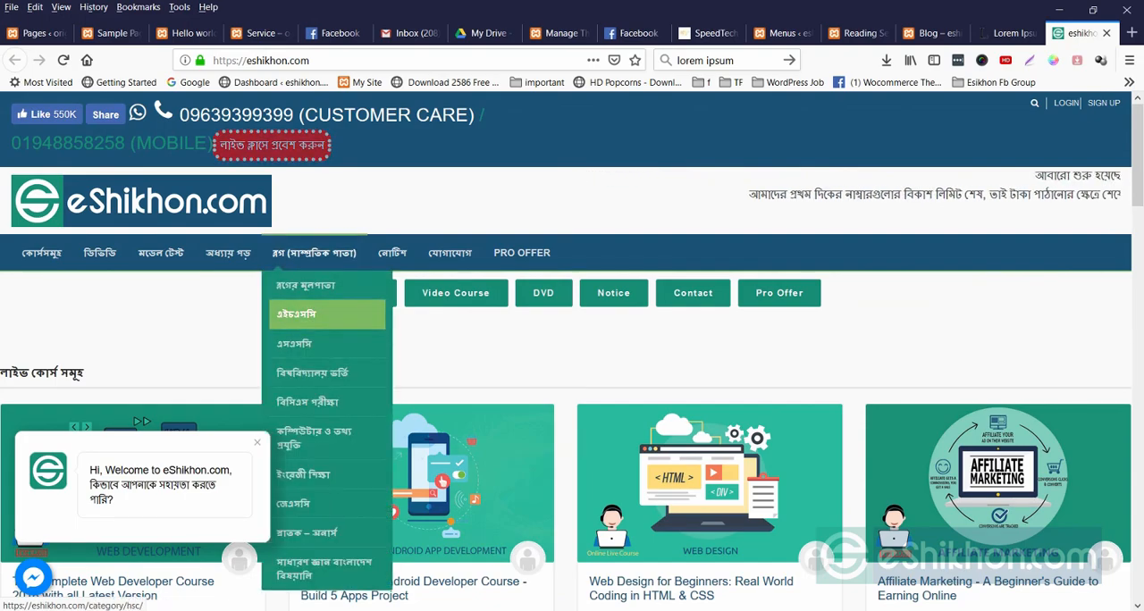
Nest Lorem Ipsum as a sub item under Service in the menu structure and save the menu.
{"action": "left_click", "coordinate": [860, 33]}
{"action": "left_click", "coordinate": [930, 33]}
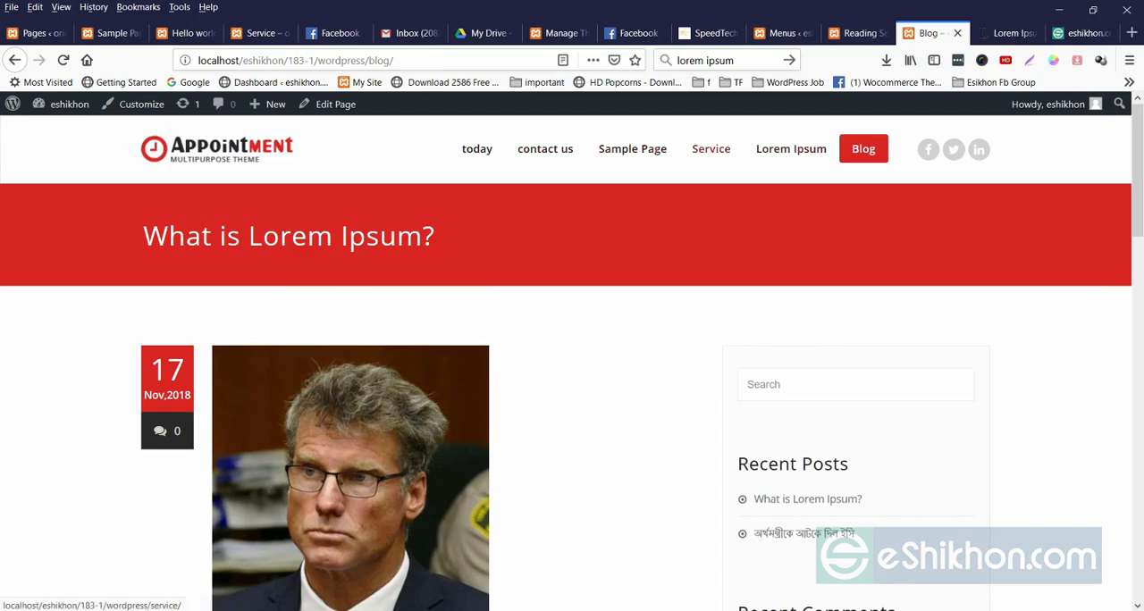
{"action": "left_click", "coordinate": [858, 33]}
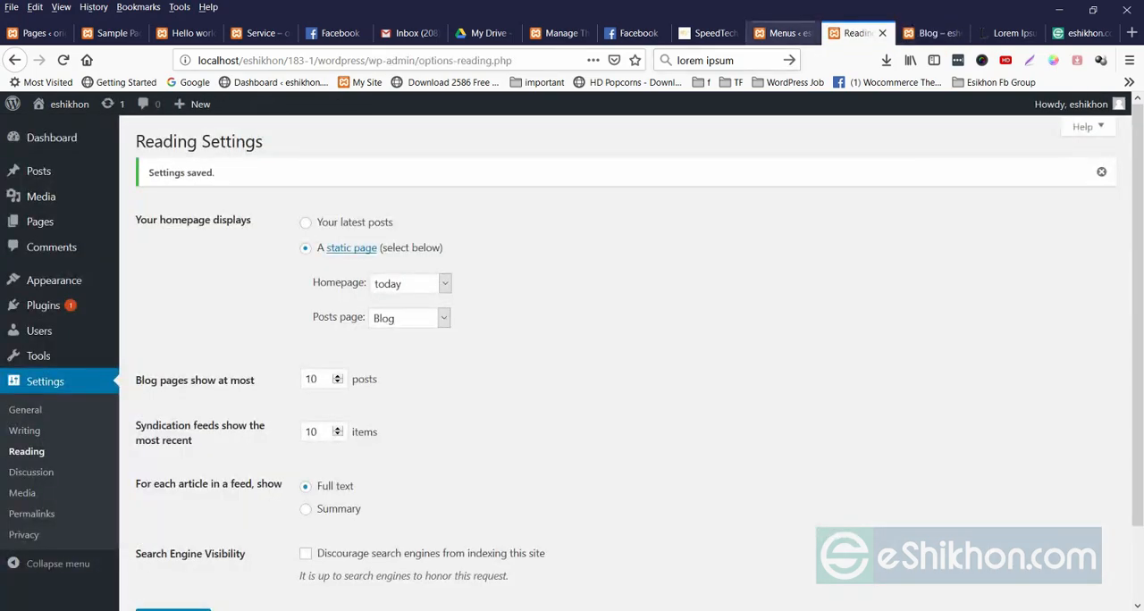
{"action": "left_click", "coordinate": [783, 33]}
{"action": "scroll", "coordinate": [536, 375], "scroll_direction": "down", "scroll_amount": 2}
{"action": "scroll", "coordinate": [521, 376], "scroll_direction": "down", "scroll_amount": 2}
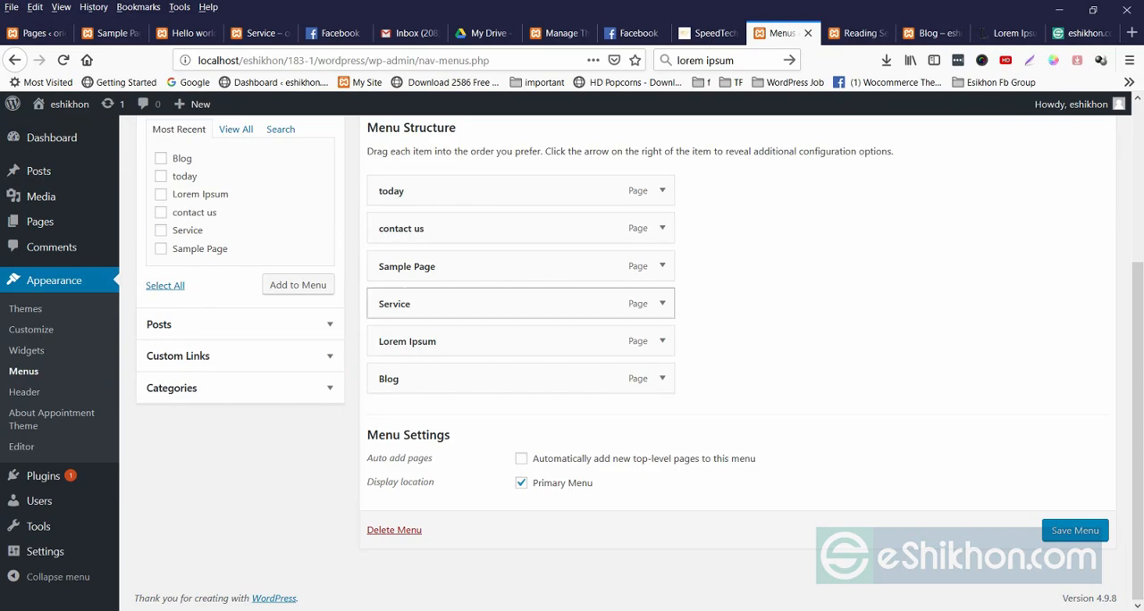
{"action": "left_click_drag", "start_coordinate": [500, 342], "coordinate": [525, 379]}
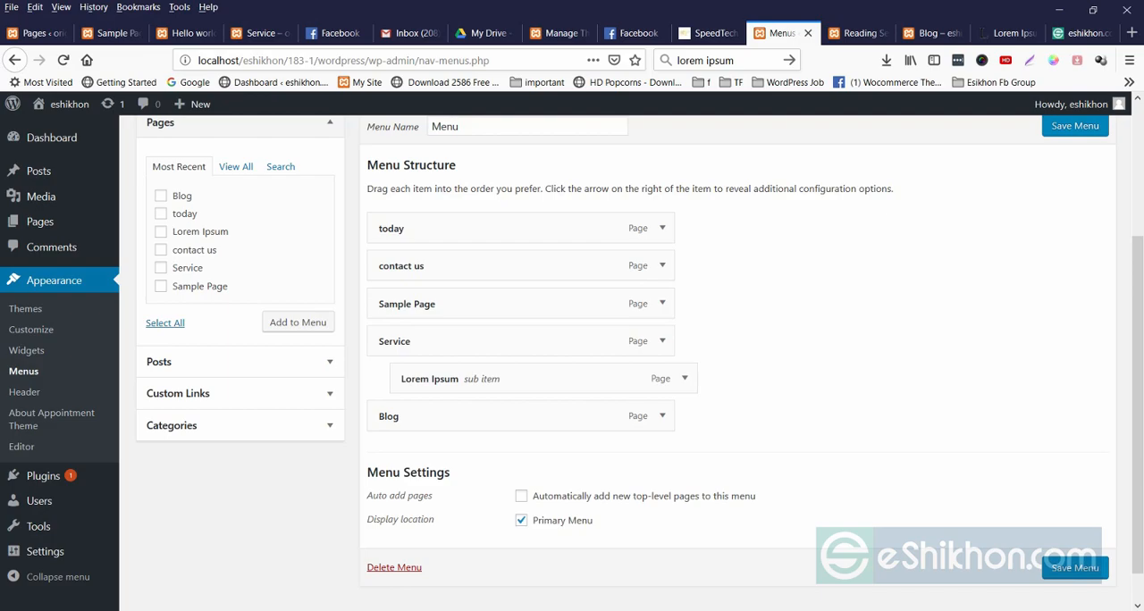
{"action": "left_click", "coordinate": [1076, 126]}
Reload the site's Blog page and check the Service dropdown for the Lorem Ipsum sub item.
{"action": "left_click", "coordinate": [932, 33]}
{"action": "right_click", "coordinate": [764, 202]}
{"action": "left_click", "coordinate": [858, 215]}
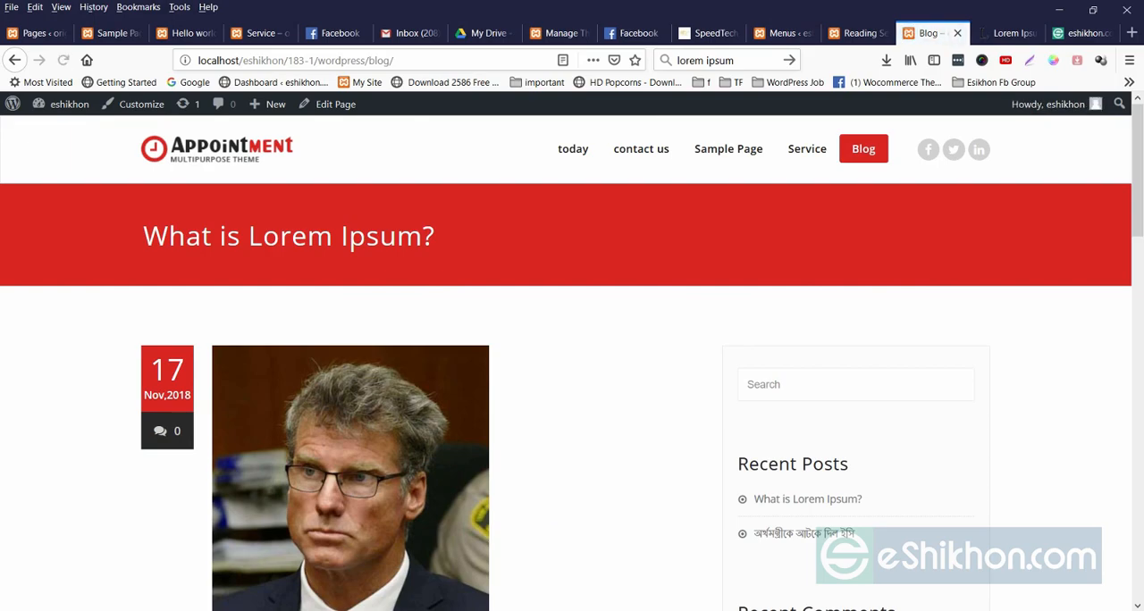
{"action": "mouse_move", "coordinate": [807, 148]}
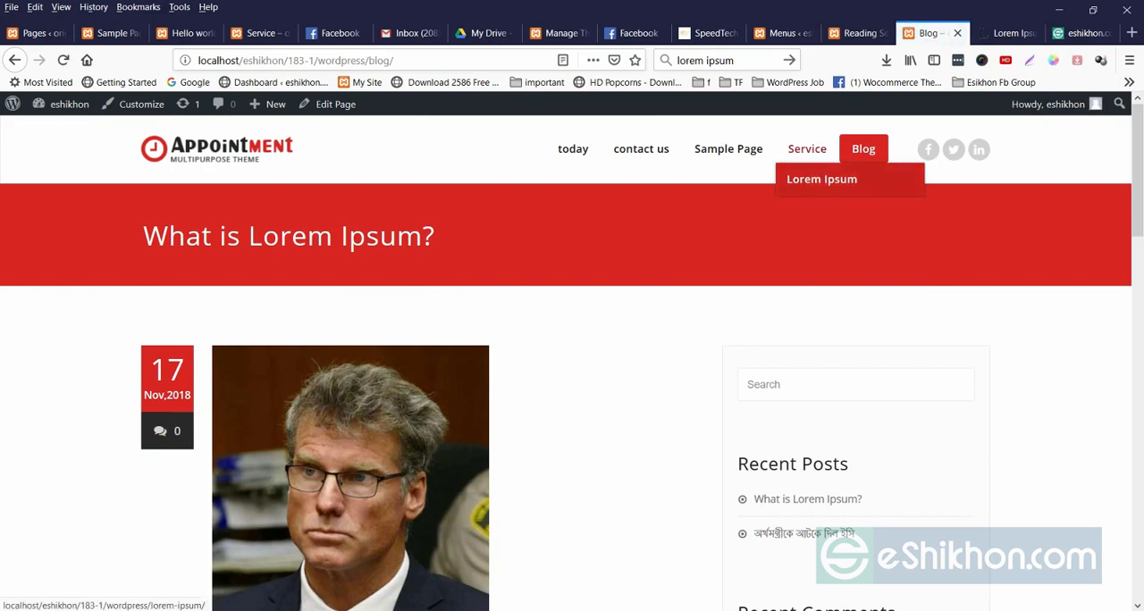
Move Sample Page below Lorem Ipsum as a sub item of Service and save the menu.
{"action": "left_click", "coordinate": [857, 32]}
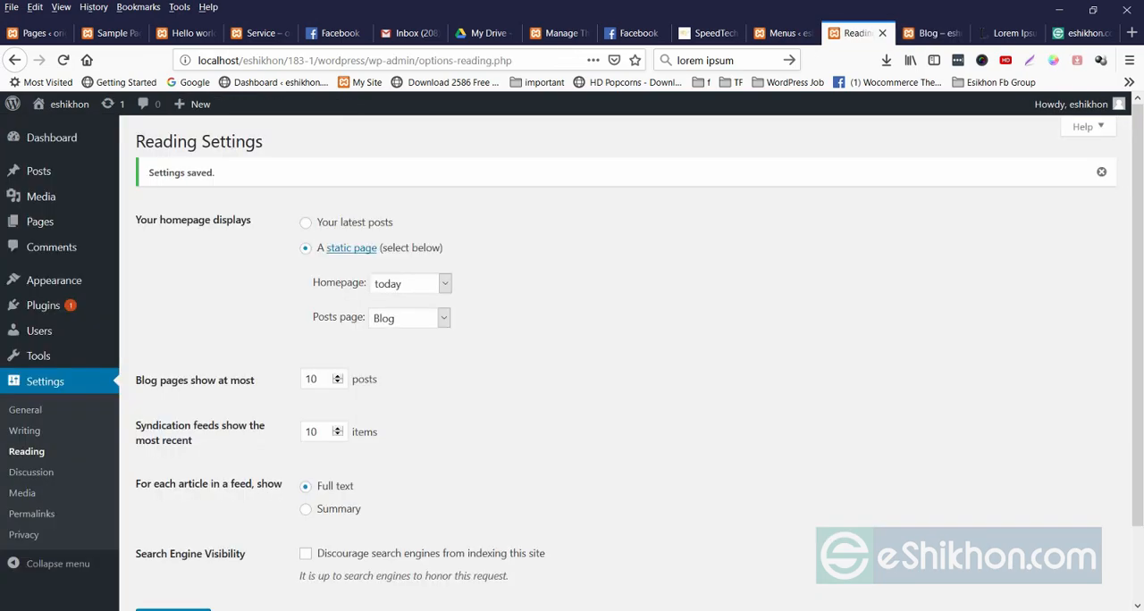
{"action": "left_click", "coordinate": [783, 33]}
{"action": "scroll", "coordinate": [521, 393], "scroll_direction": "down", "scroll_amount": 3}
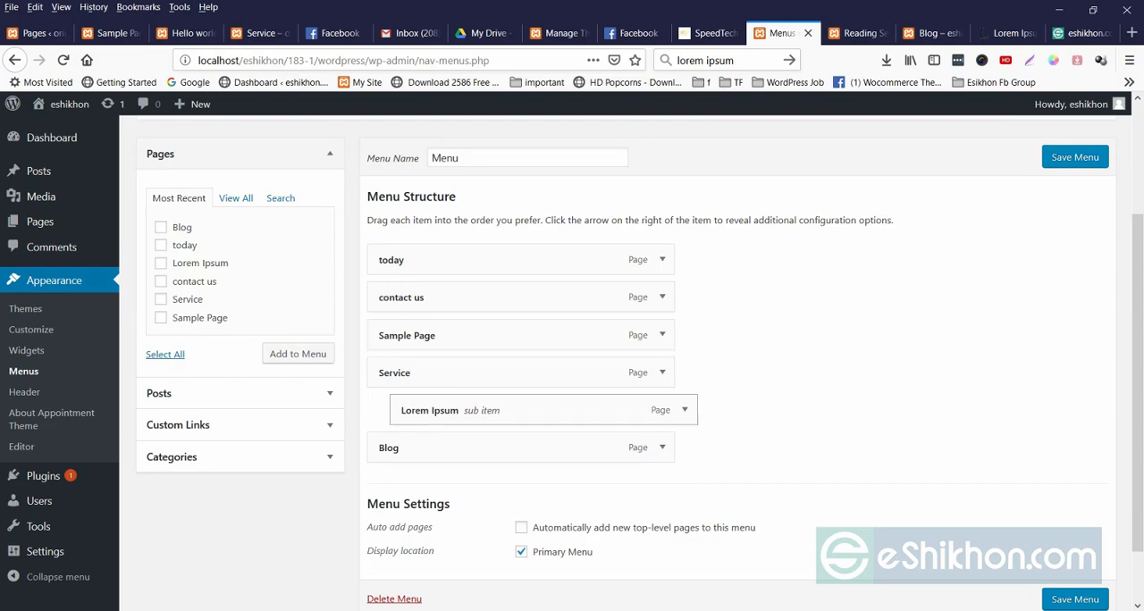
{"action": "left_click_drag", "start_coordinate": [447, 335], "coordinate": [471, 410]}
{"action": "left_click", "coordinate": [1076, 156]}
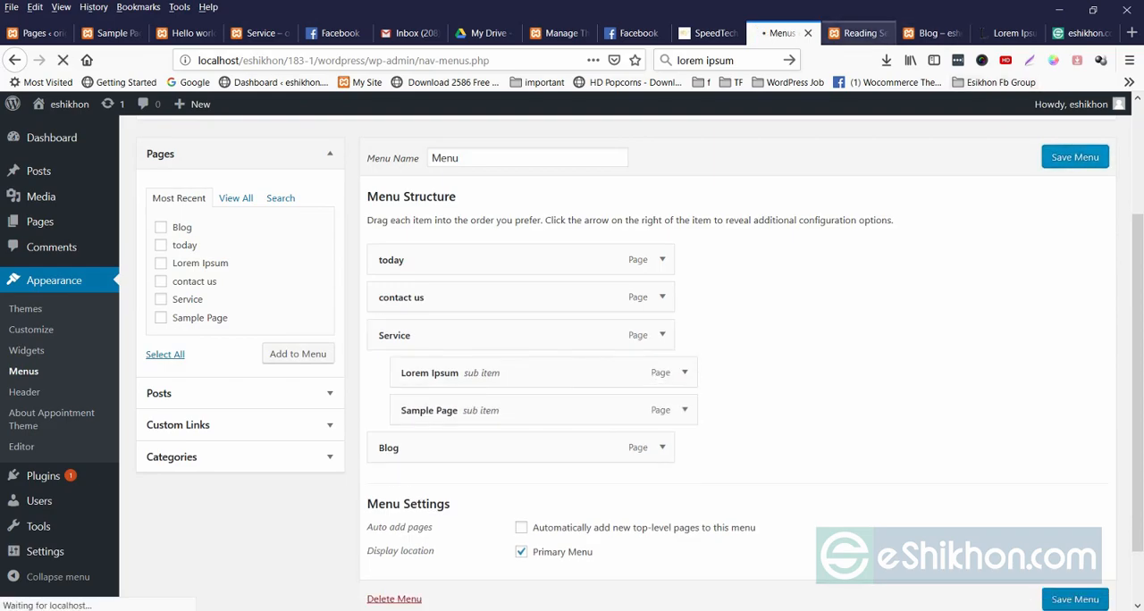
Reload the site's Blog page and check the Service dropdown for the Sample Page sub item.
{"action": "left_click", "coordinate": [858, 33]}
{"action": "left_click", "coordinate": [935, 33]}
{"action": "right_click", "coordinate": [730, 224]}
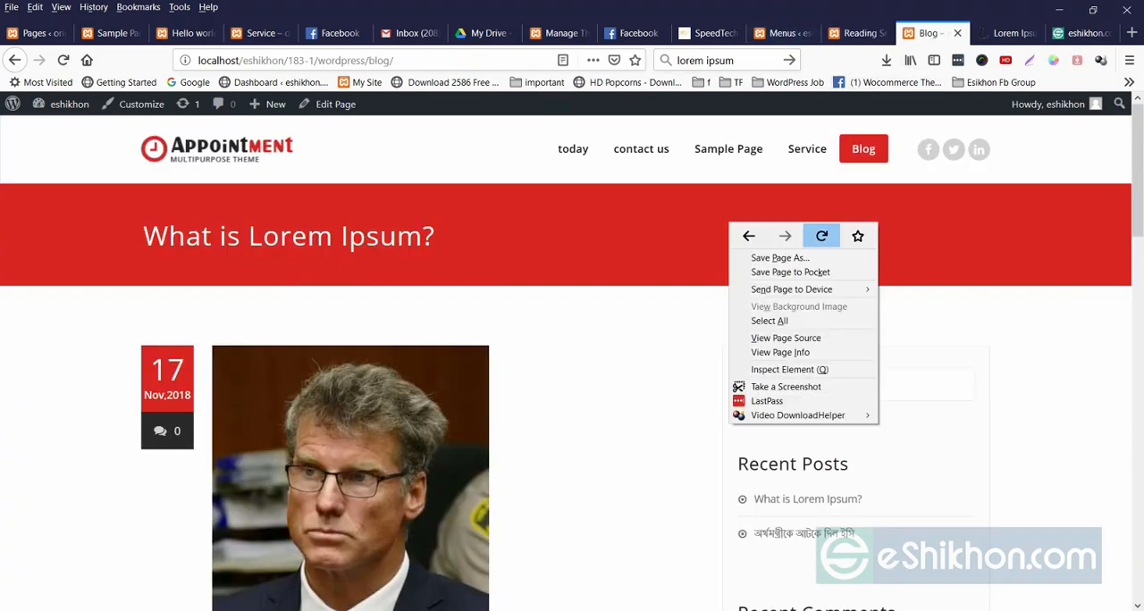
{"action": "left_click", "coordinate": [822, 237]}
{"action": "mouse_move", "coordinate": [808, 150]}
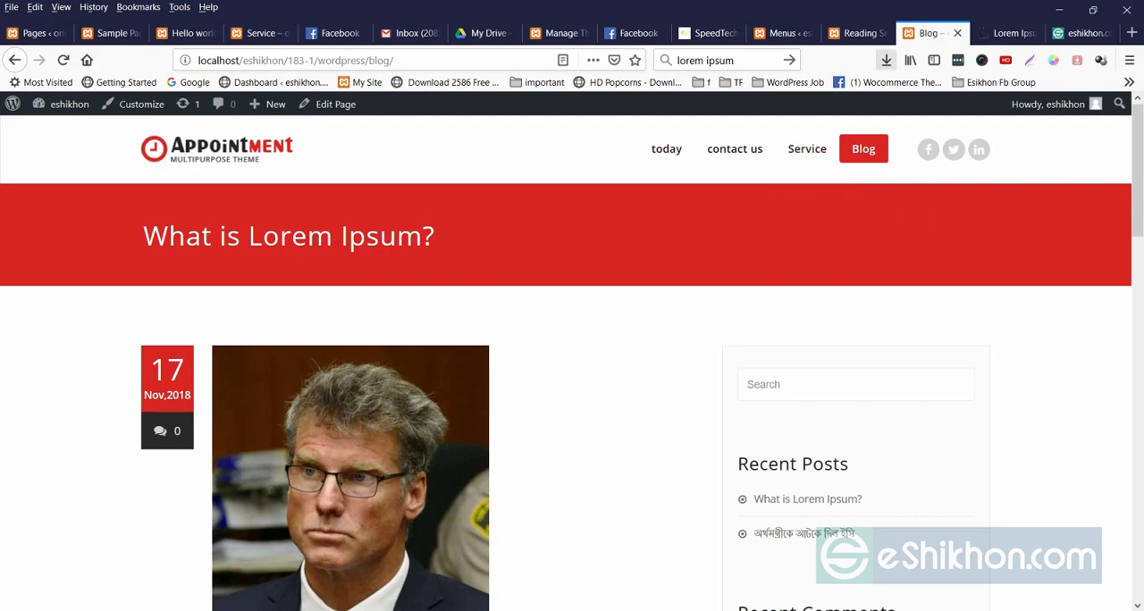
Nest Sample Page one level deeper as a sub item of Lorem Ipsum in the menu structure and save the menu.
{"action": "left_click", "coordinate": [860, 33]}
{"action": "left_click", "coordinate": [782, 33]}
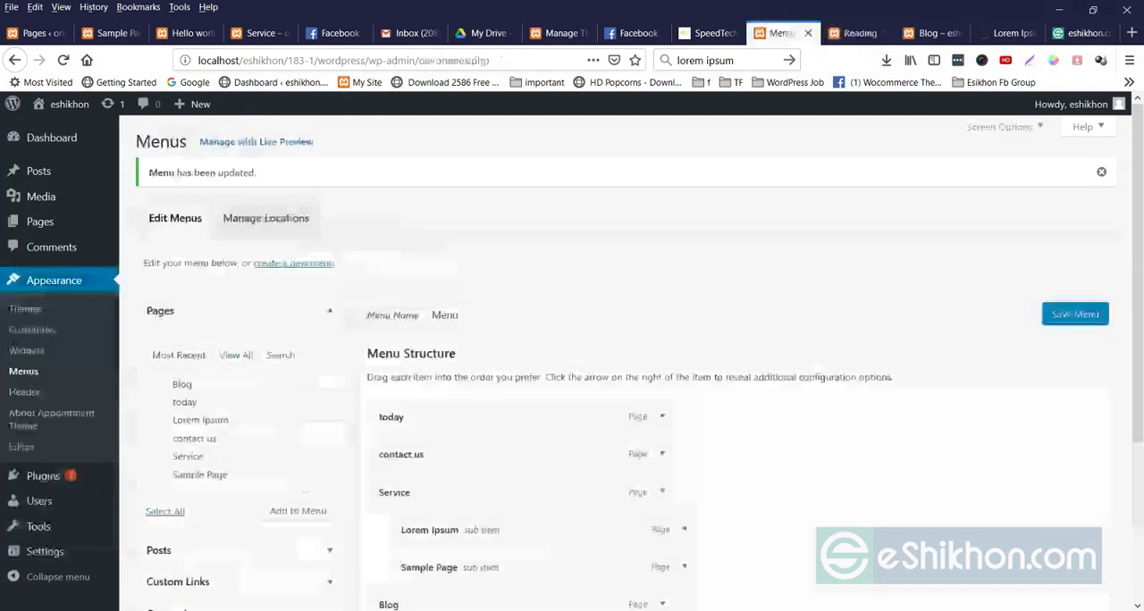
{"action": "scroll", "coordinate": [626, 358], "scroll_direction": "down", "scroll_amount": 3}
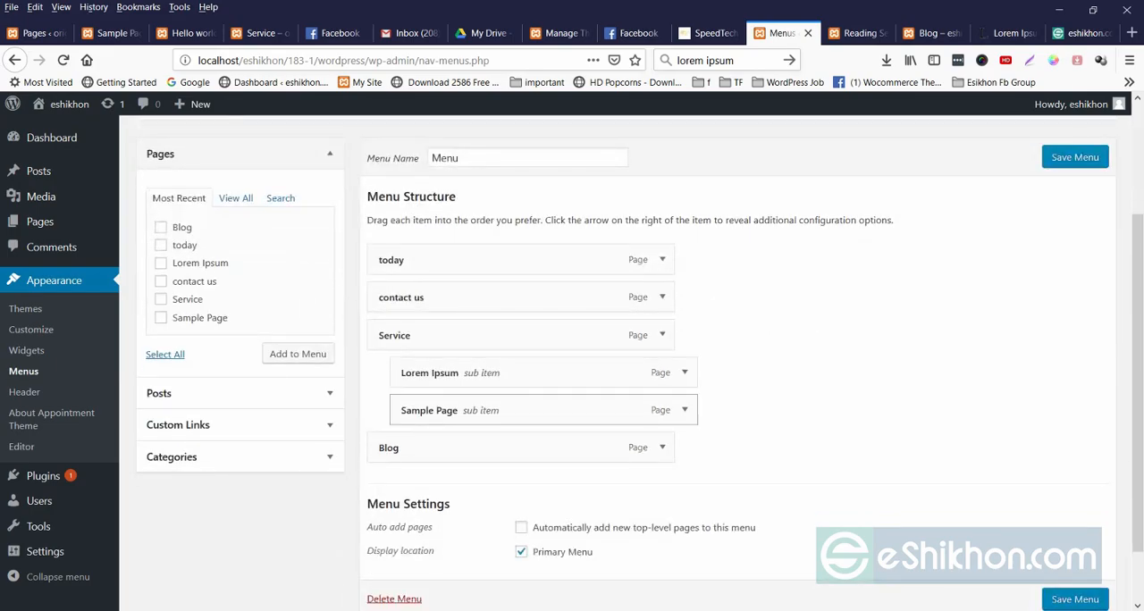
{"action": "mouse_move", "coordinate": [483, 411]}
{"action": "left_mouse_down"}
{"action": "mouse_move", "coordinate": [515, 413]}
{"action": "mouse_move", "coordinate": [505, 410]}
{"action": "left_mouse_up"}
{"action": "left_click", "coordinate": [1076, 156]}
Reload the site's Blog page and check the Service dropdown for Sample Page nested under Lorem Ipsum.
{"action": "left_click", "coordinate": [858, 33]}
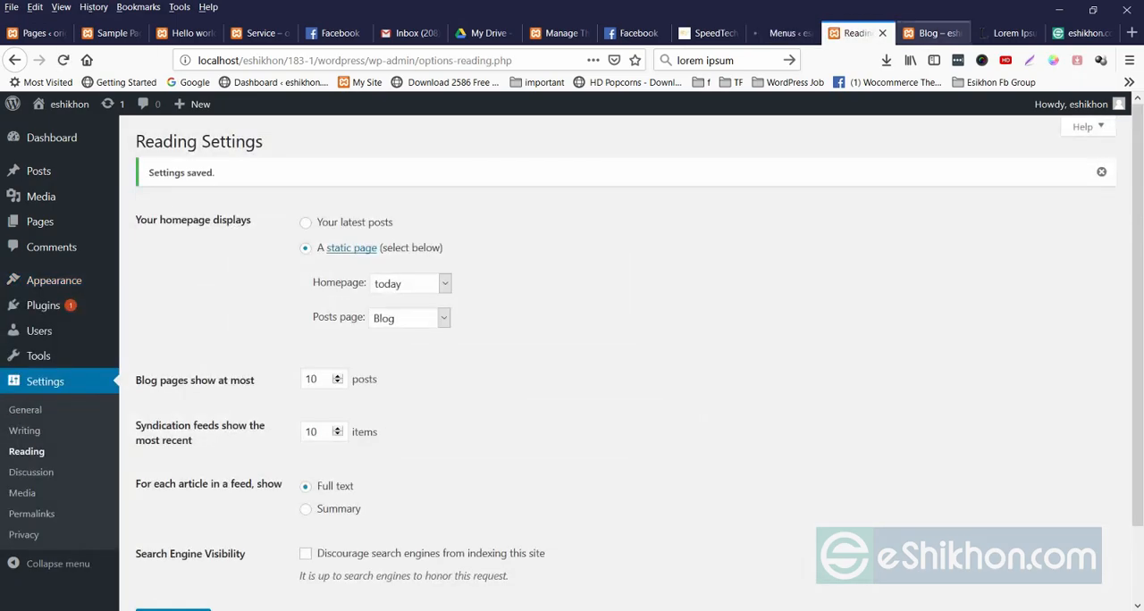
{"action": "left_click", "coordinate": [930, 33]}
{"action": "right_click", "coordinate": [743, 267]}
{"action": "left_click", "coordinate": [837, 280]}
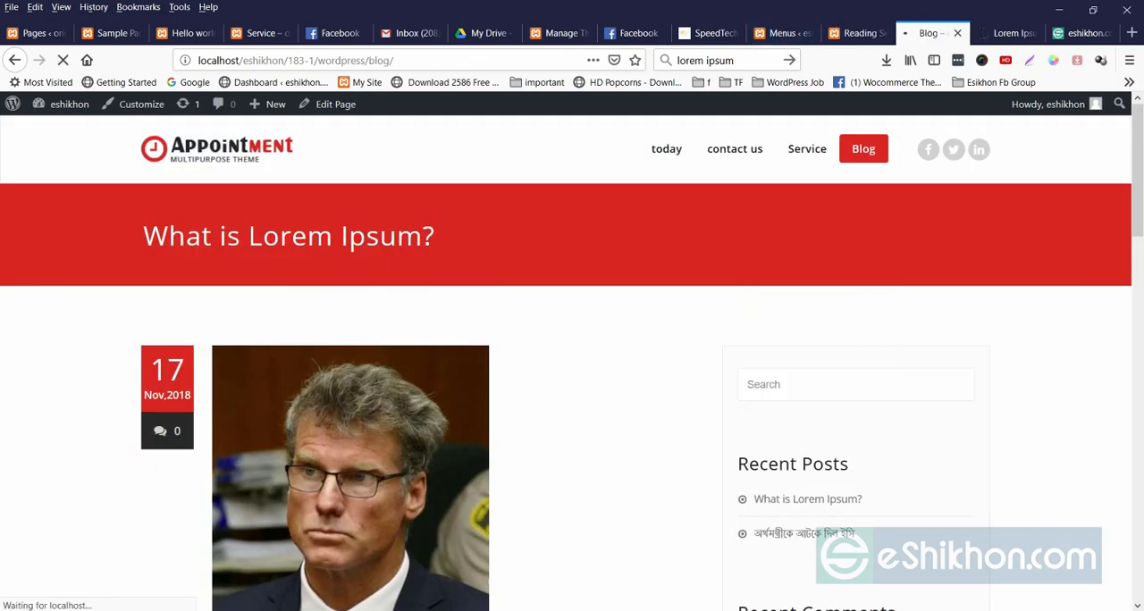
{"action": "mouse_move", "coordinate": [808, 152]}
{"action": "mouse_move", "coordinate": [823, 180]}
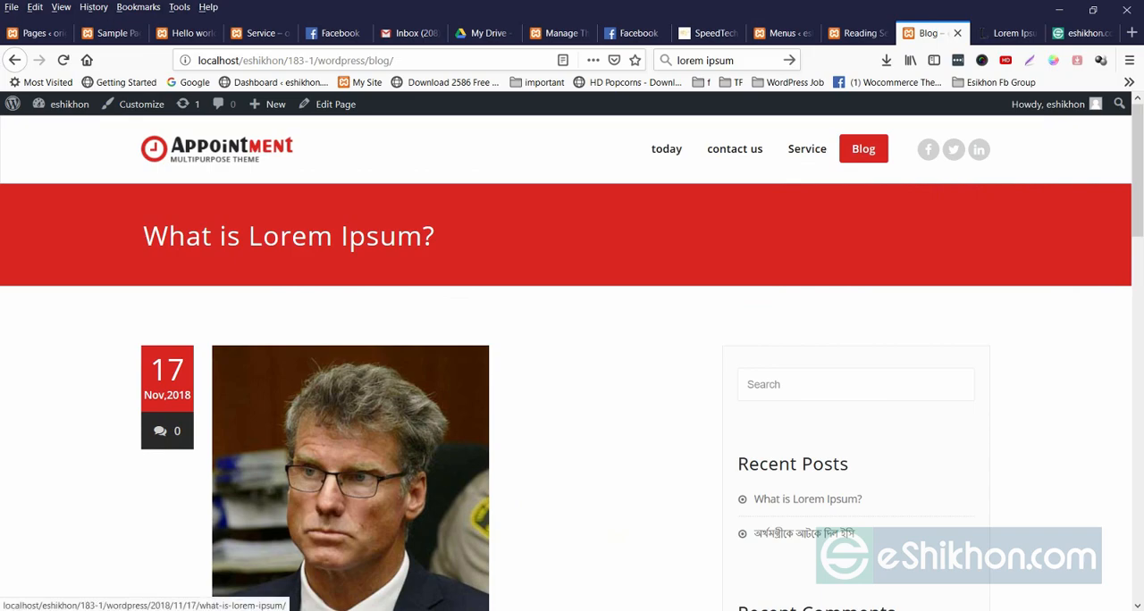
Compare the saved menu structure with the site and look through the Blog page's posts and sidebar widgets.
{"action": "scroll", "coordinate": [351, 474], "scroll_direction": "down", "scroll_amount": 3}
{"action": "left_click", "coordinate": [782, 33]}
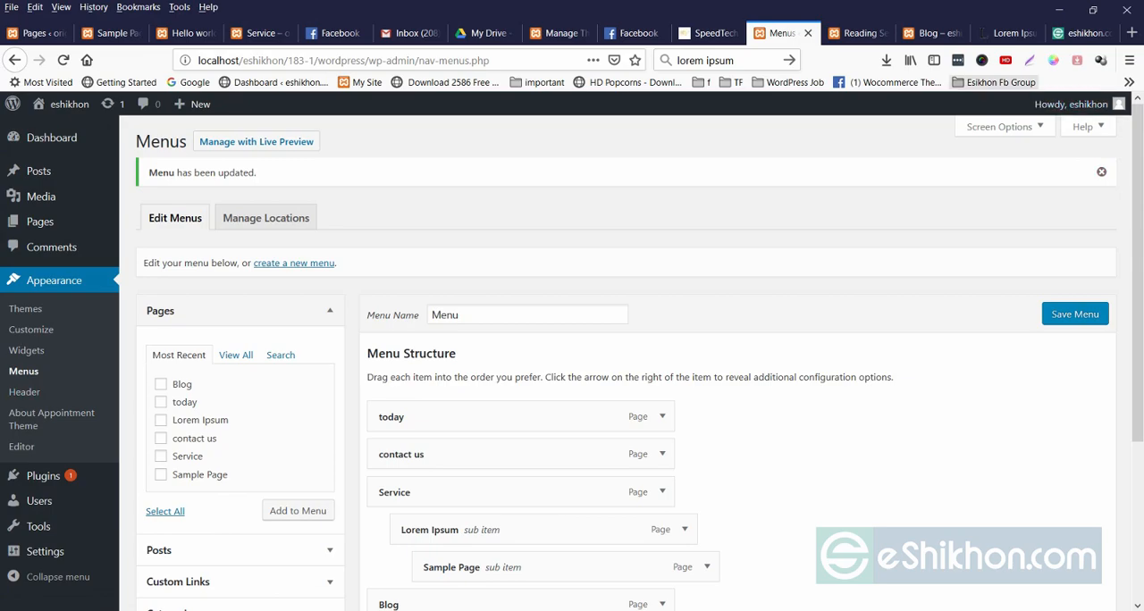
{"action": "left_click", "coordinate": [857, 34]}
{"action": "left_click", "coordinate": [930, 33]}
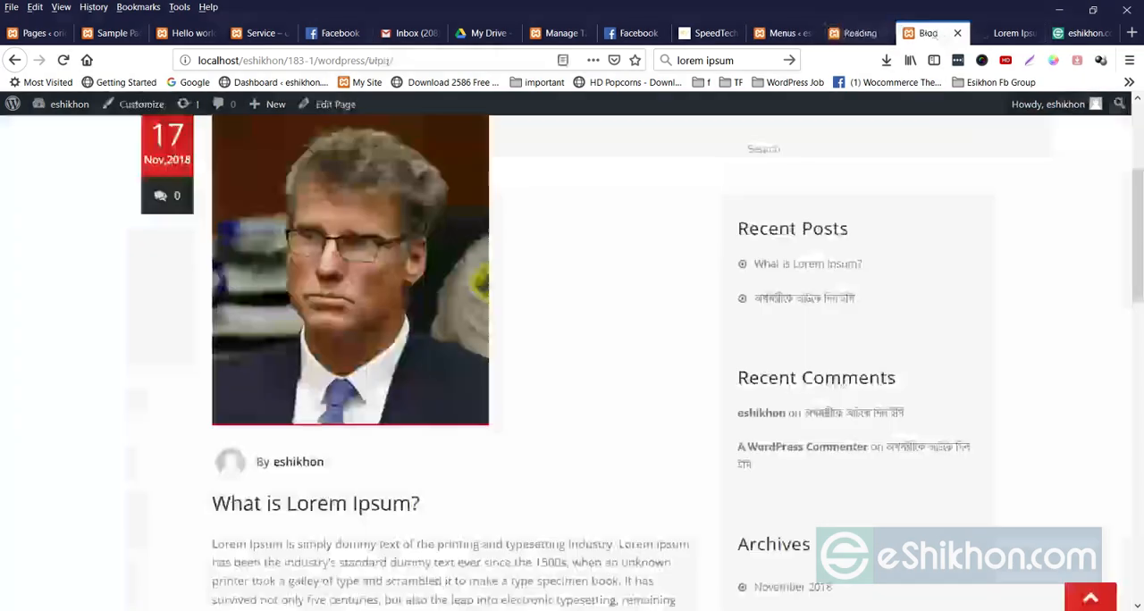
{"action": "scroll", "coordinate": [572, 363], "scroll_direction": "up", "scroll_amount": 3}
{"action": "scroll", "coordinate": [572, 363], "scroll_direction": "down", "scroll_amount": 13}
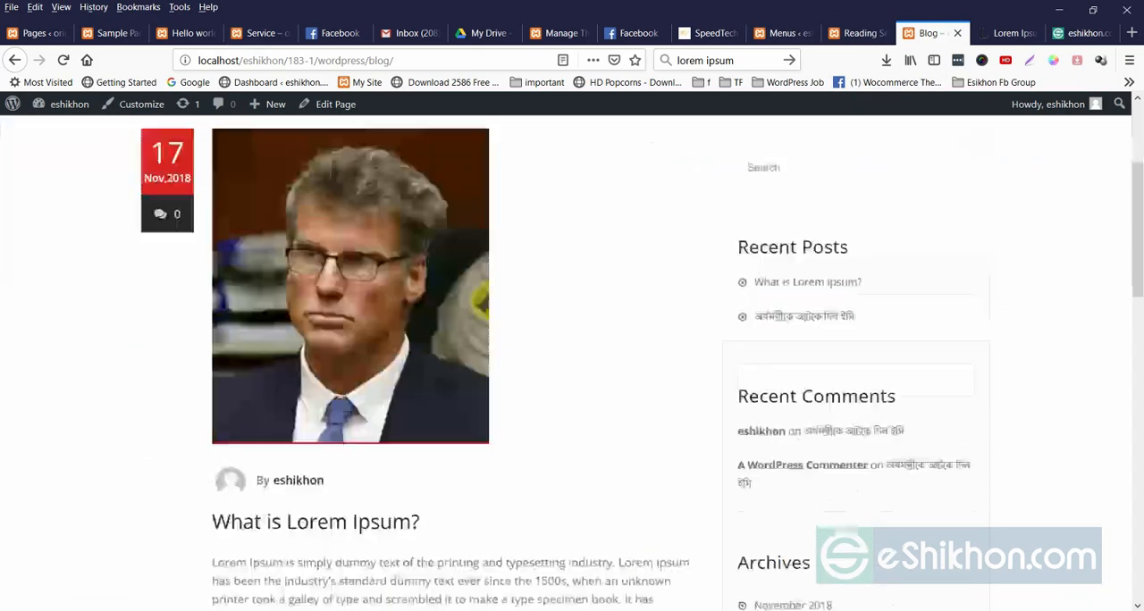
{"action": "scroll", "coordinate": [313, 393], "scroll_direction": "down", "scroll_amount": 4}
{"action": "scroll", "coordinate": [313, 393], "scroll_direction": "up", "scroll_amount": 12}
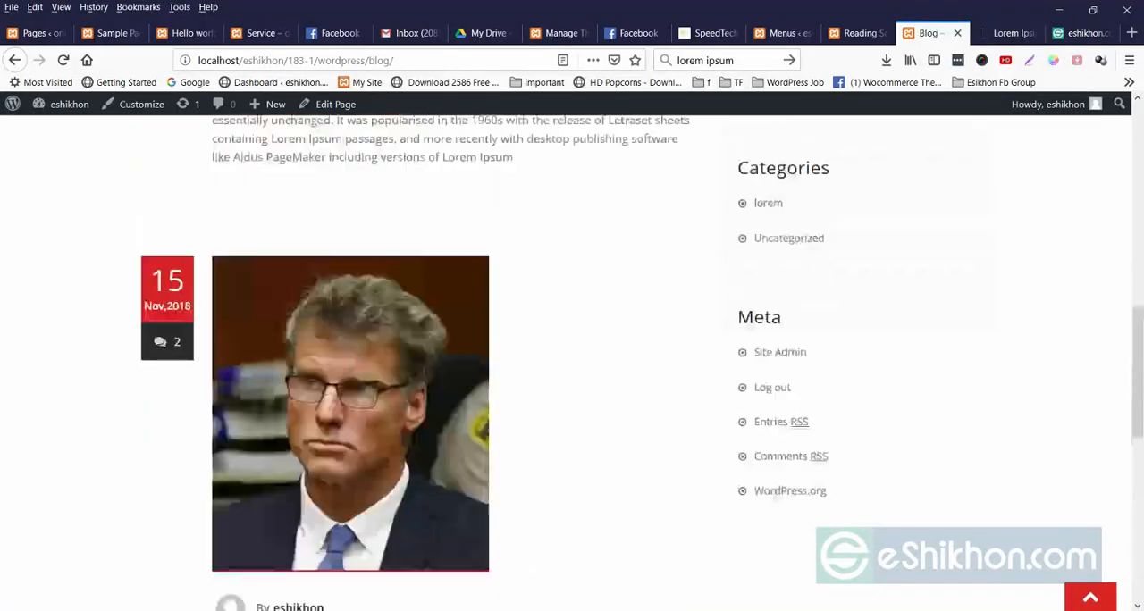